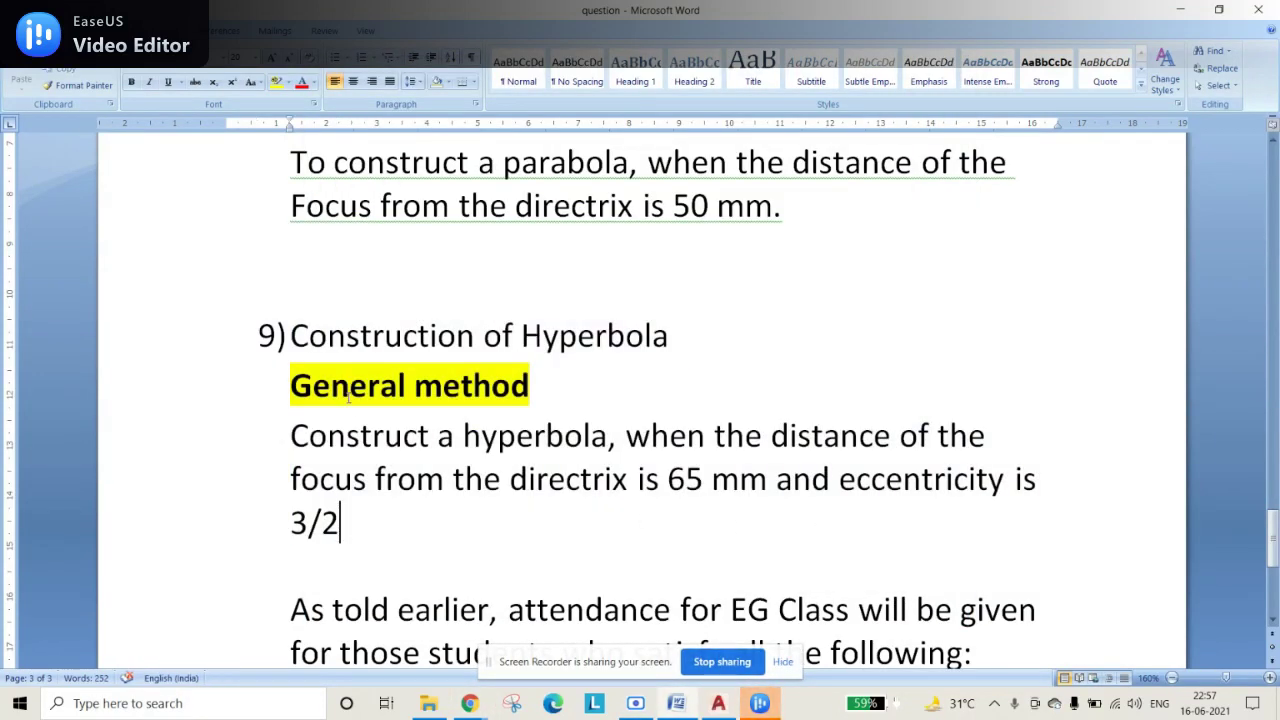
- Review the Construction of Hyperbola question under General method, including the focus-to-directrix distance and the eccentricity
left_click_drag(292, 336, 712, 334)
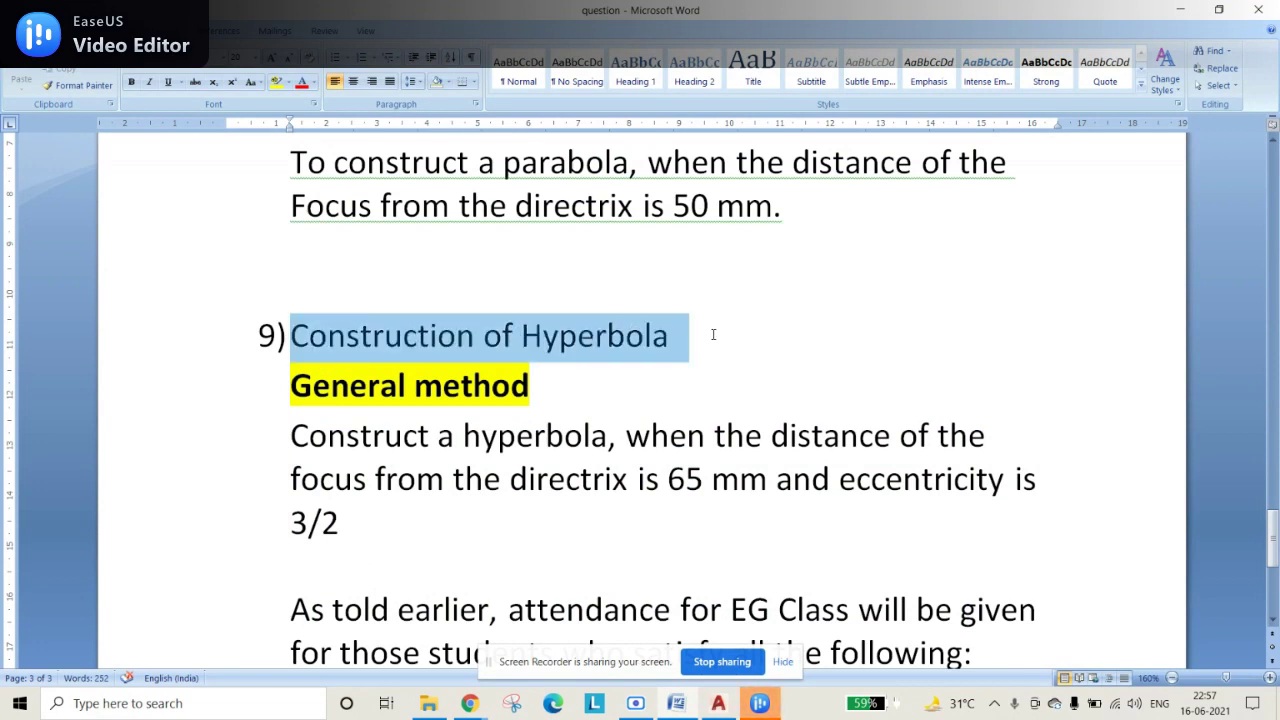
triple_click(556, 387)
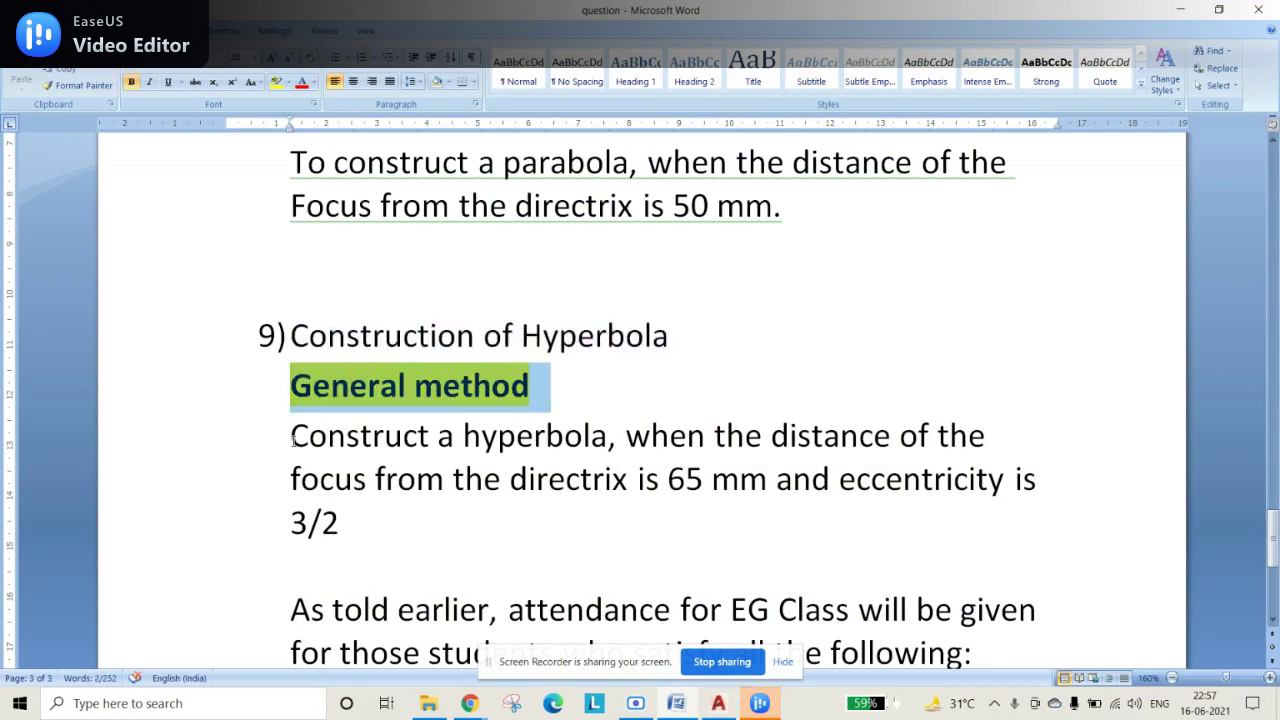
left_click_drag(292, 437, 322, 524)
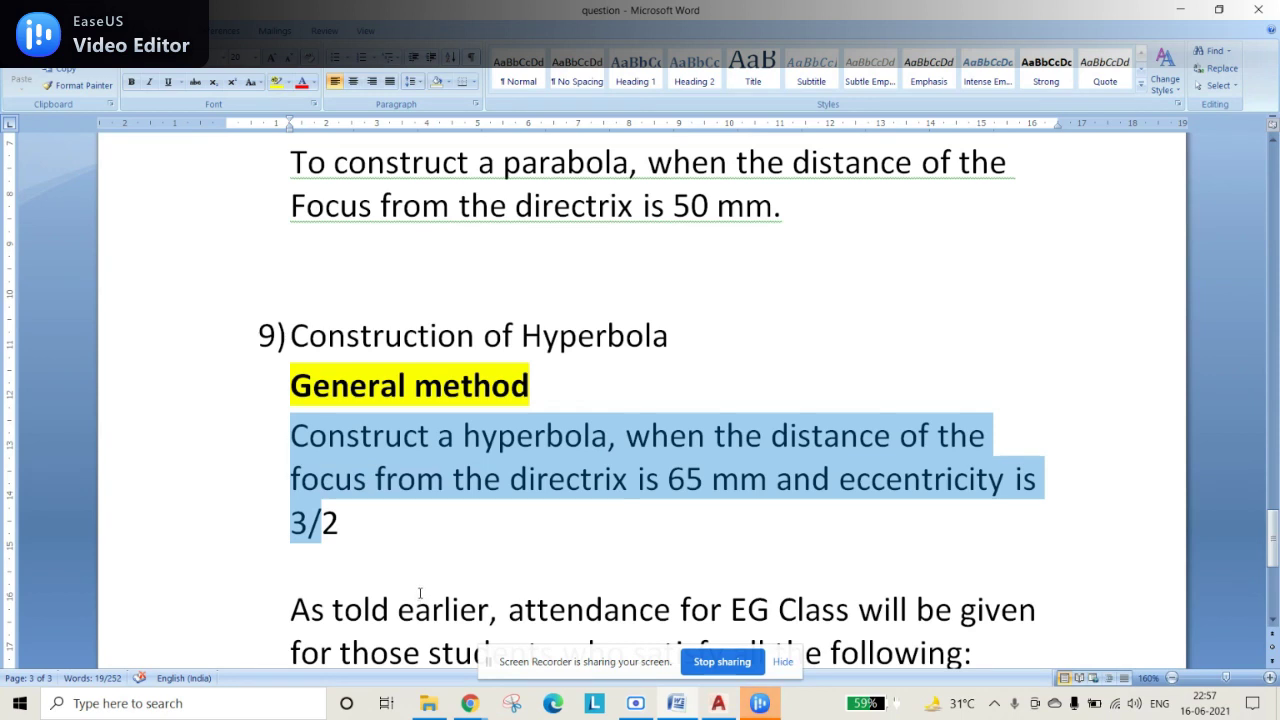
left_click(368, 538)
left_click_drag(668, 478, 1047, 483)
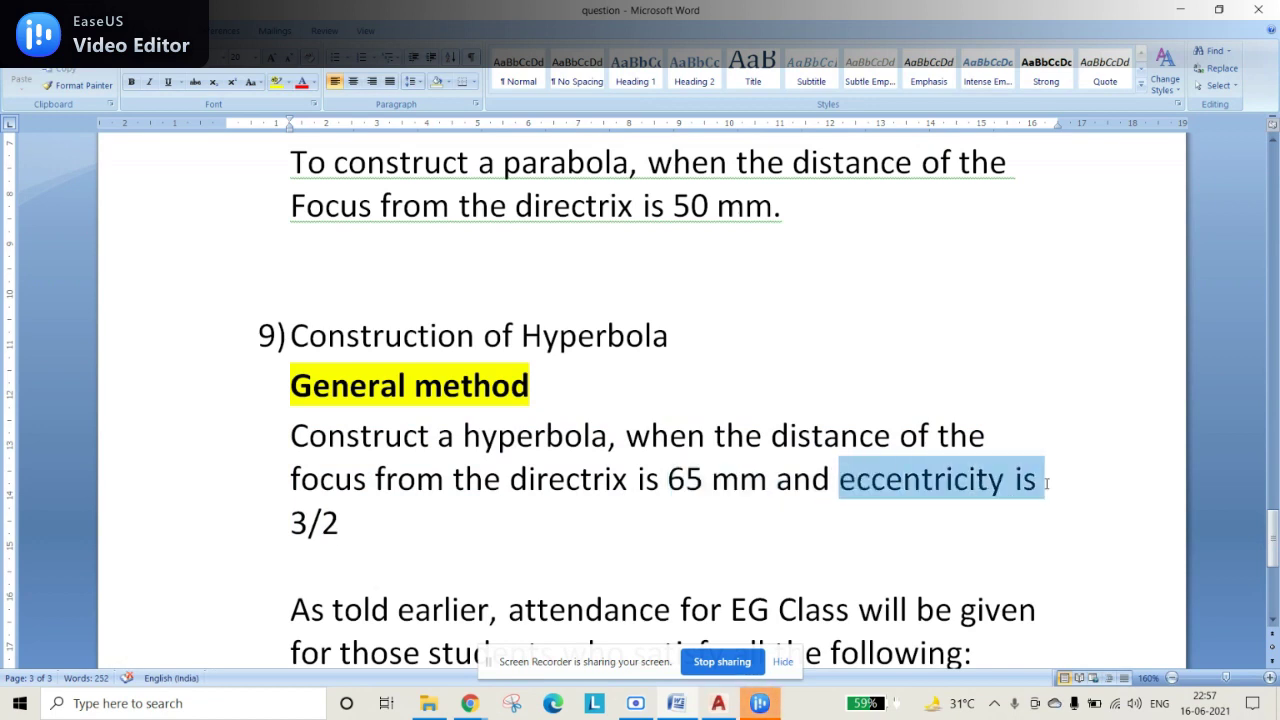
left_click_drag(345, 524, 268, 530)
left_click(352, 548)
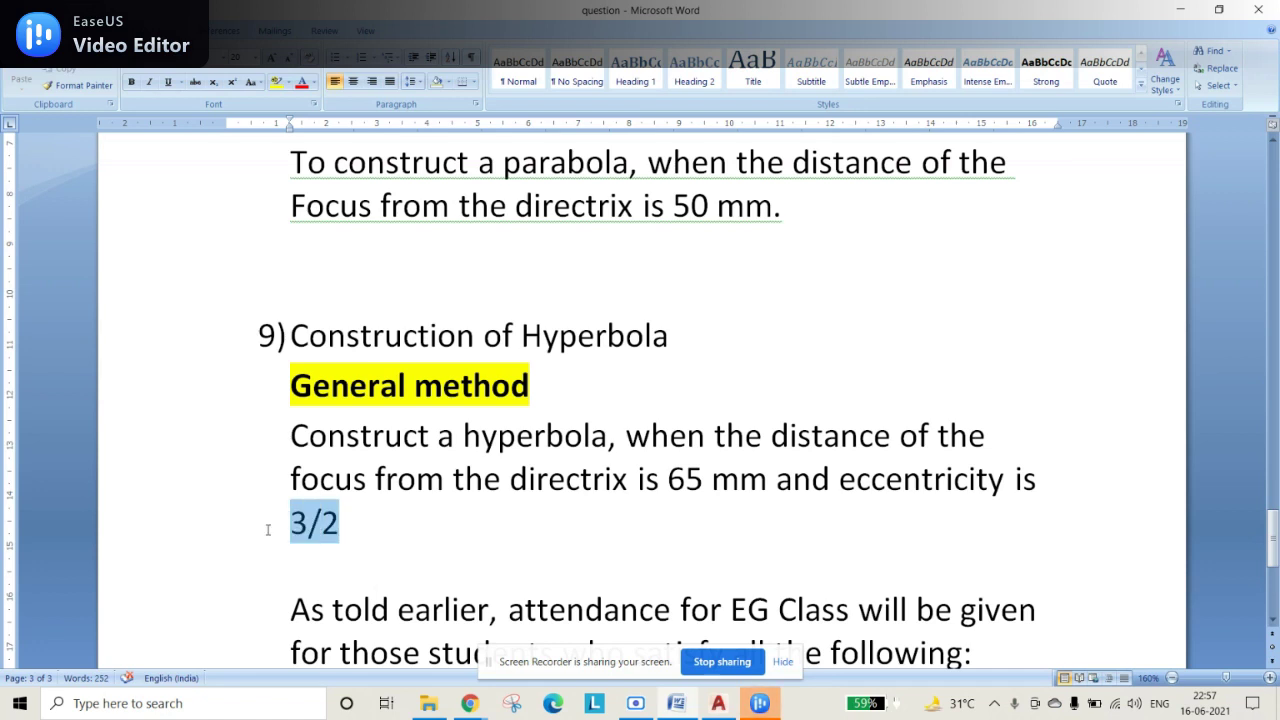
left_click(350, 548)
left_click_drag(360, 535, 306, 530)
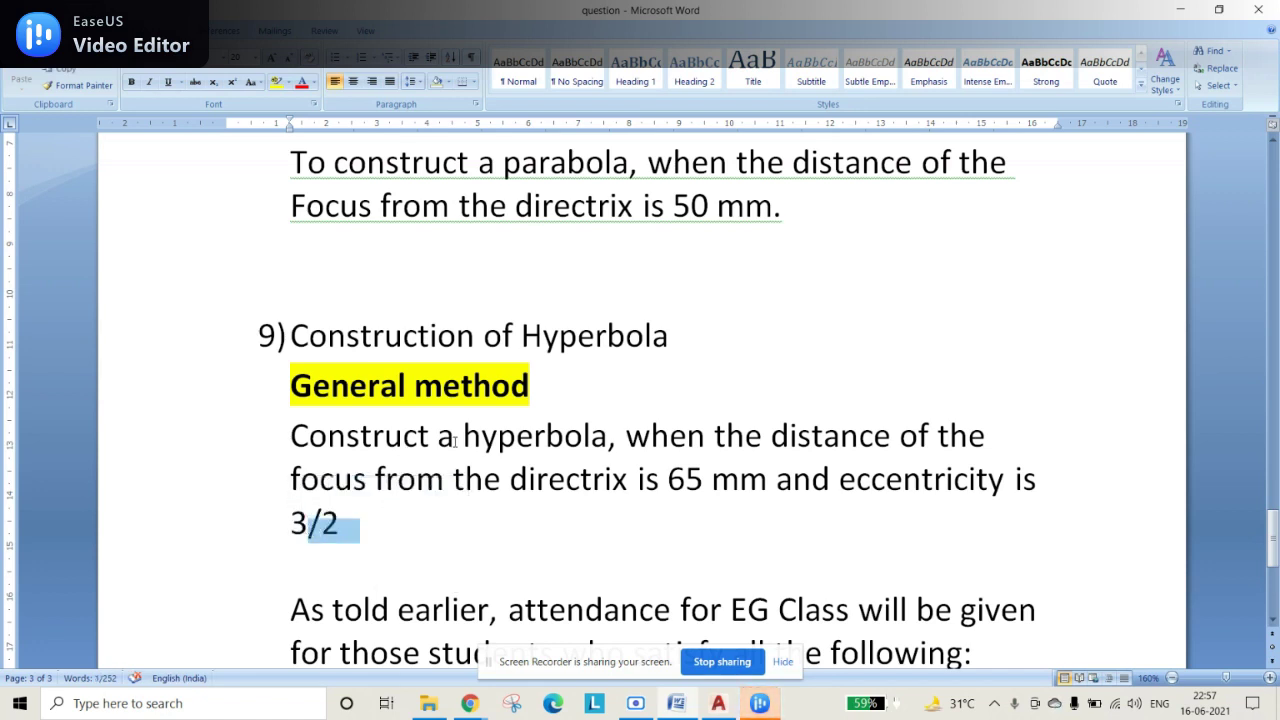
left_click_drag(455, 442, 626, 440)
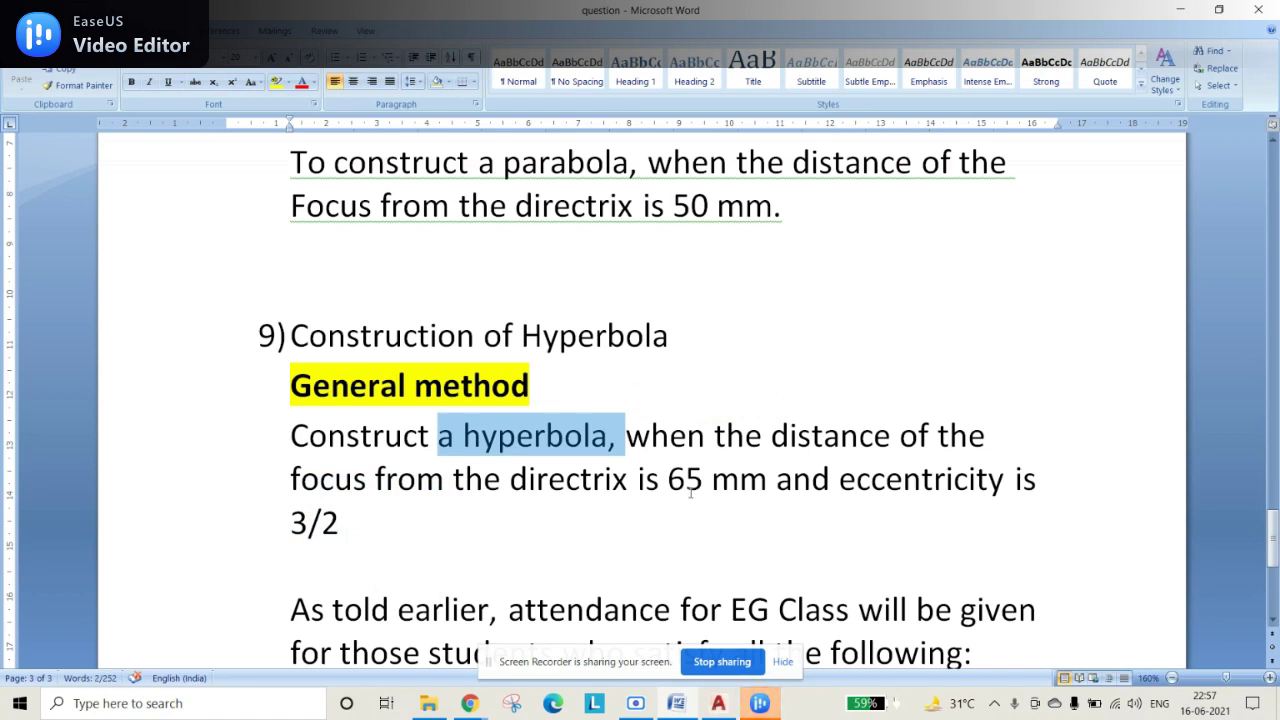
left_click_drag(778, 482, 1014, 482)
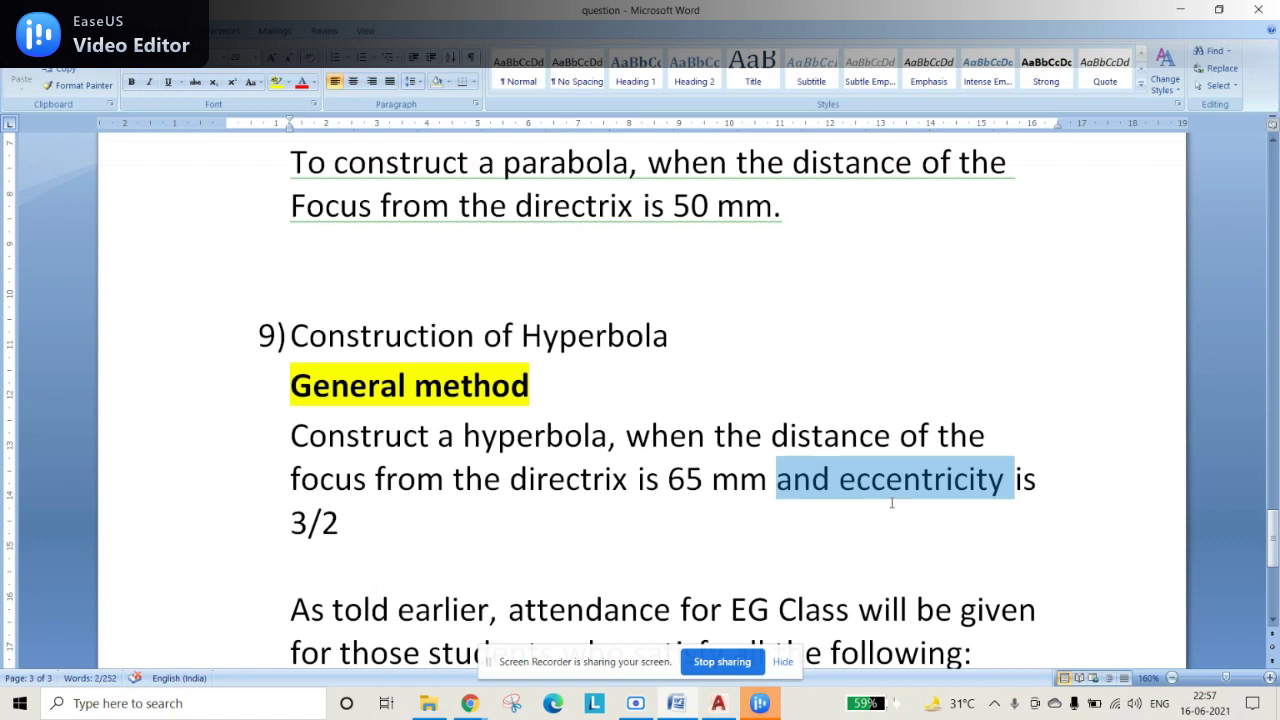
left_click_drag(465, 434, 648, 437)
left_click(734, 532)
left_click_drag(839, 492, 1045, 490)
left_click_drag(380, 512, 303, 460)
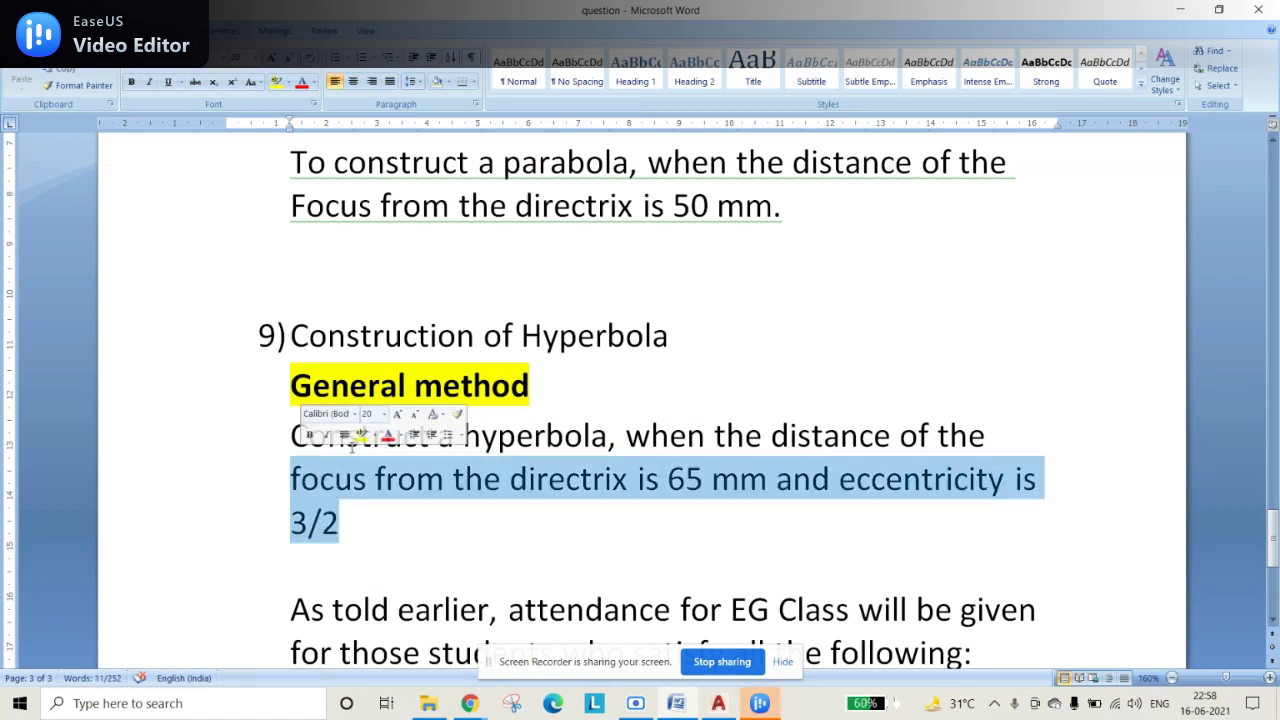
left_click(357, 521)
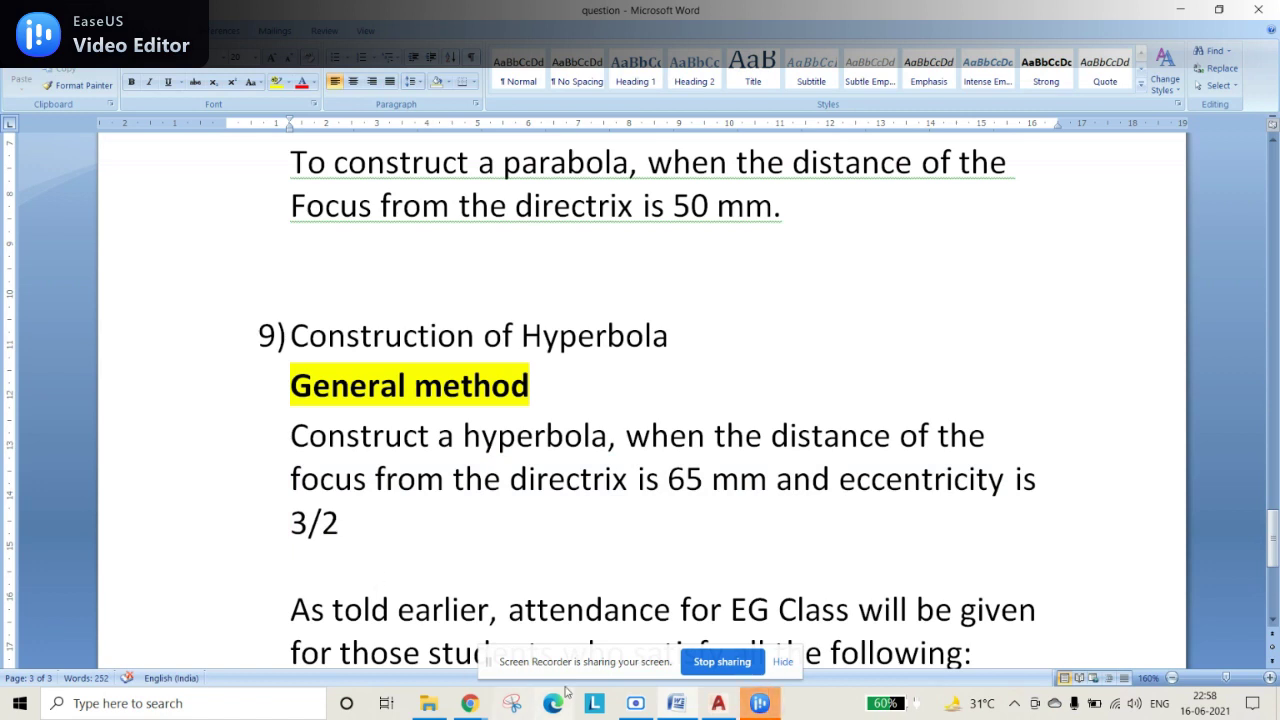
left_click_drag(585, 661, 586, 18)
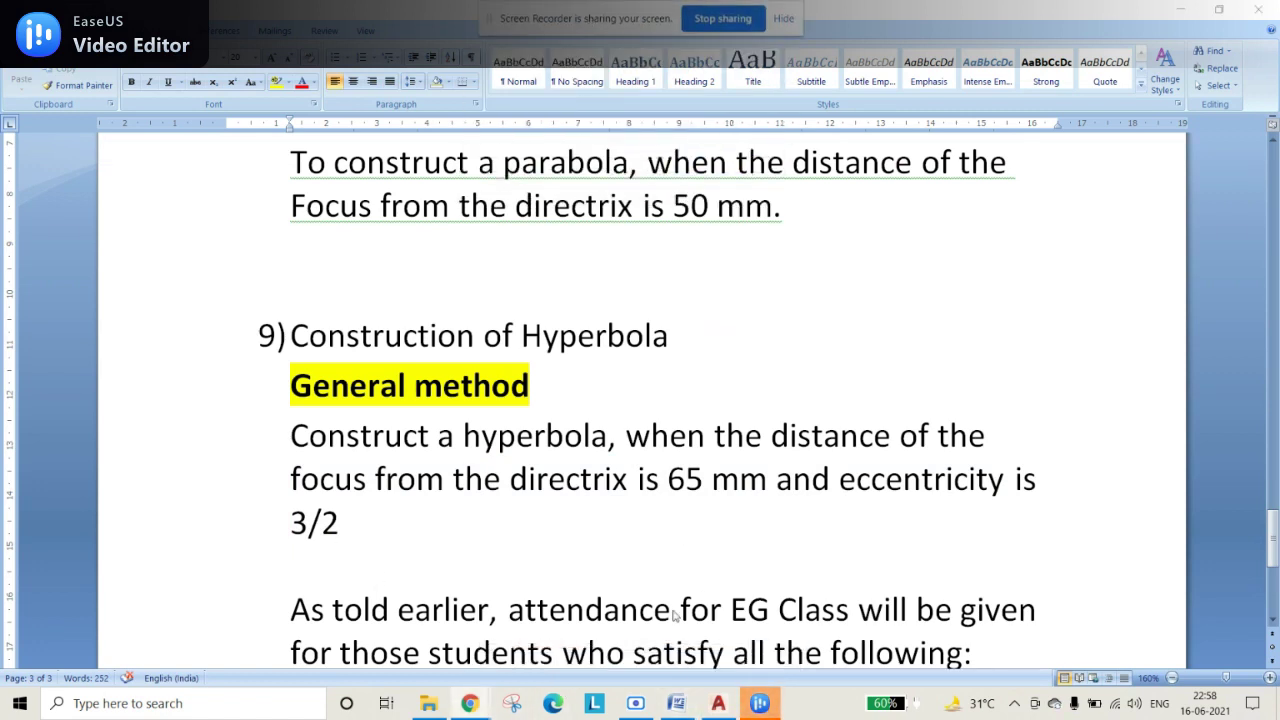
- Switch to AutoCAD and set the drawing limits from 0,0 to 500,500
left_click(720, 704)
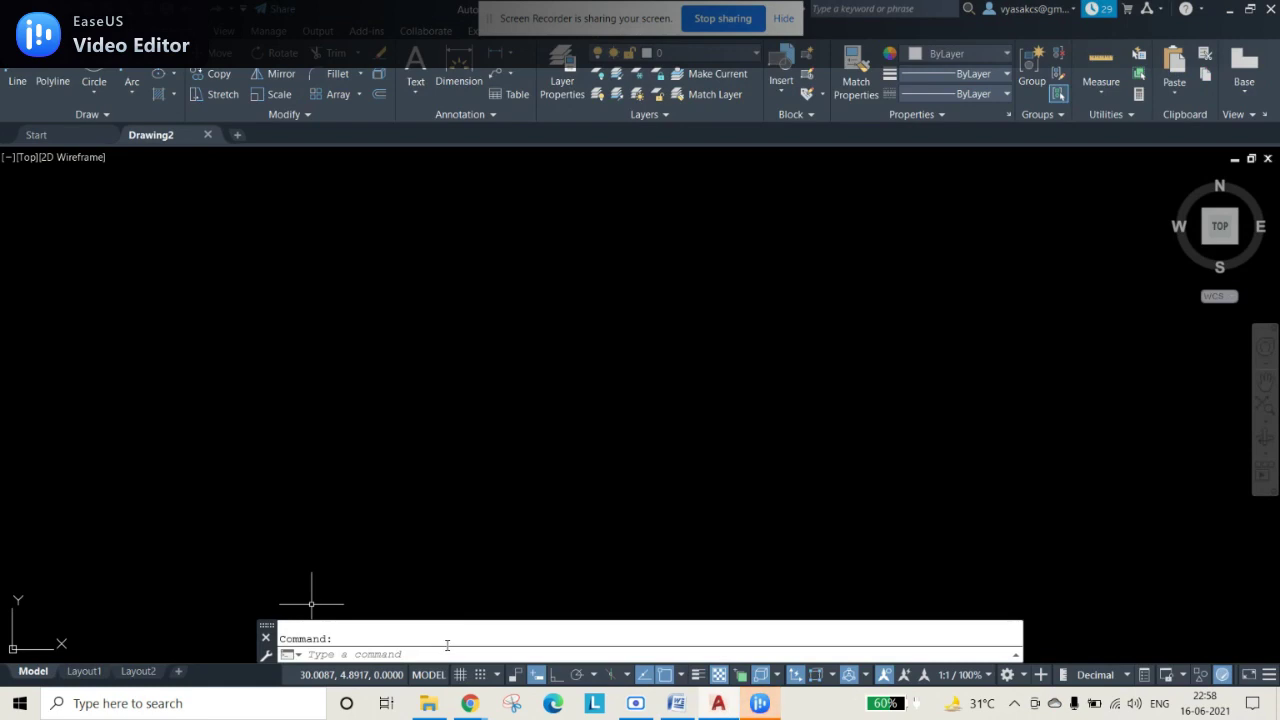
type("LIMIY")
key("BackSpace")
key("BackSpace")
type("I")
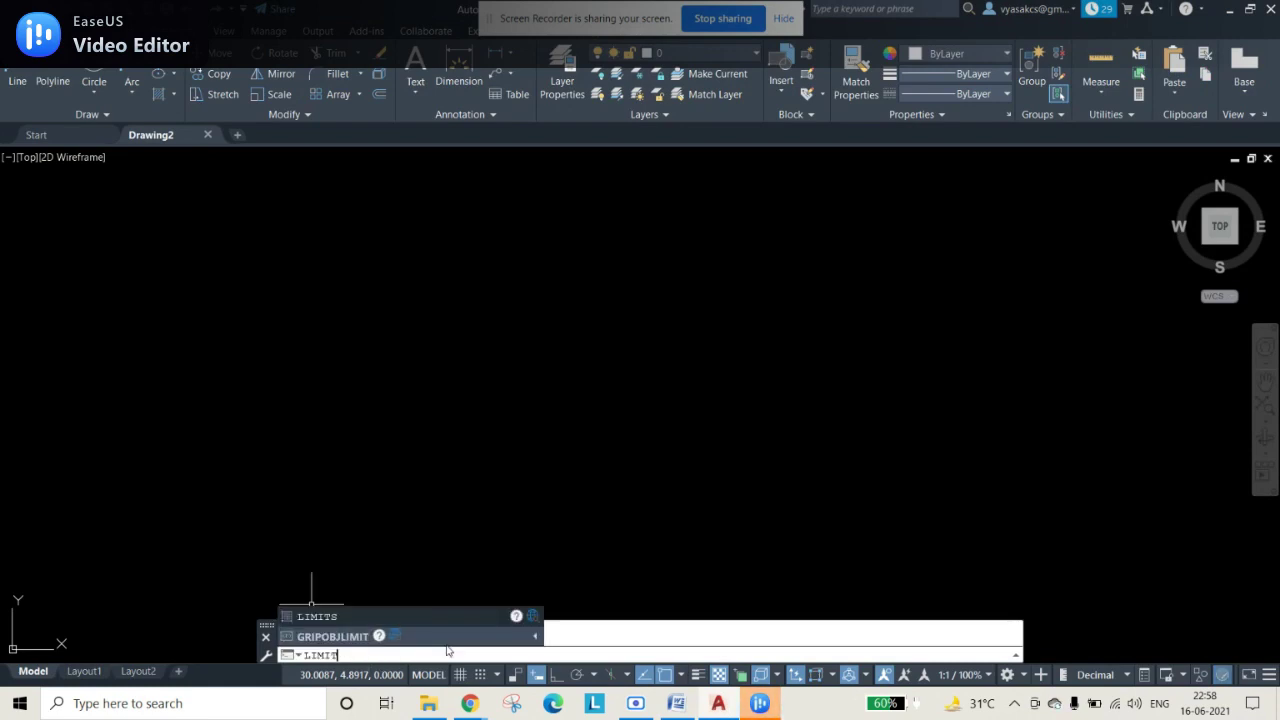
type("T")
key("Return")
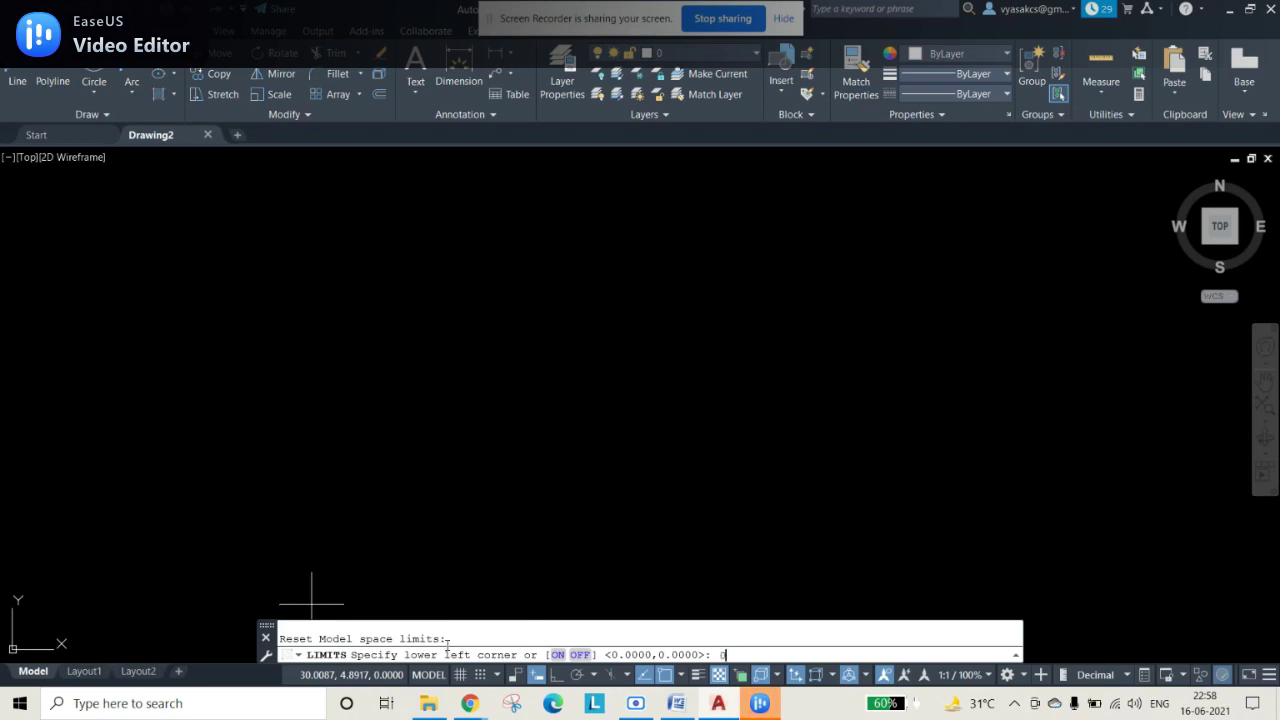
type("0,0")
key("Return")
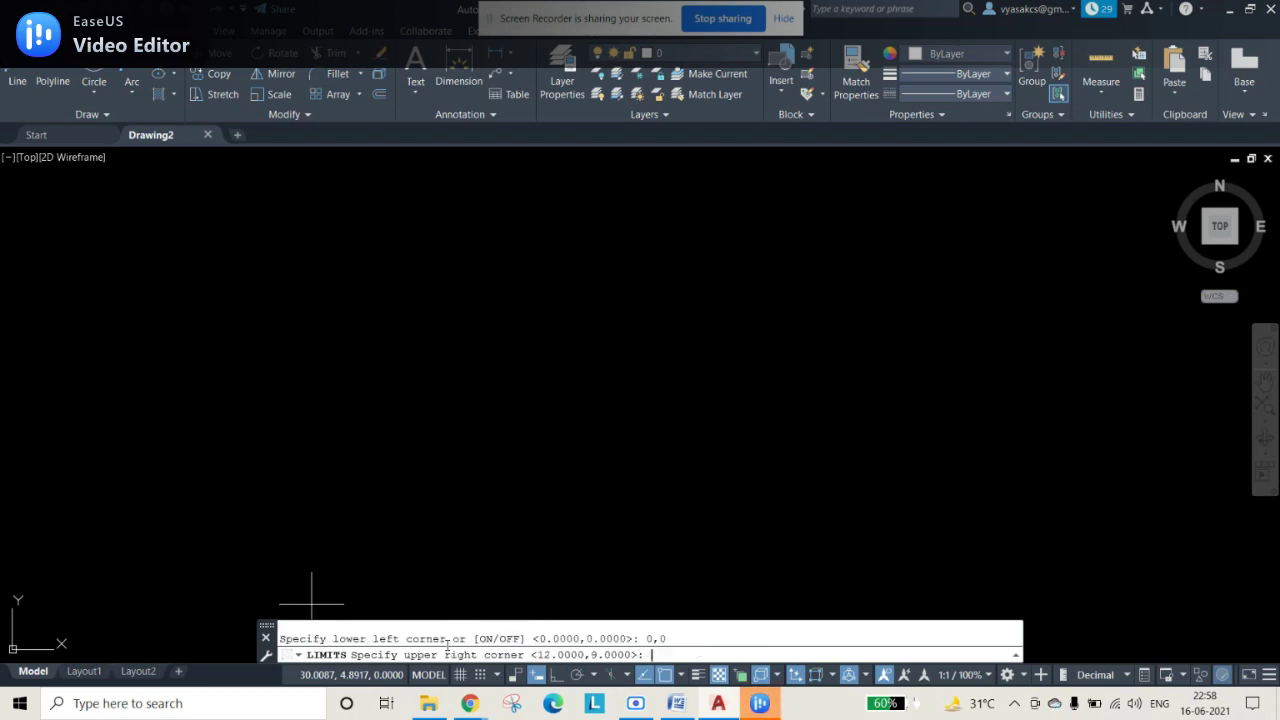
type("500,500")
key("Return")
- Set the drawing's insertion scale units to Millimeters and zoom to the full drawing limits
type("UNITS")
key("Return")
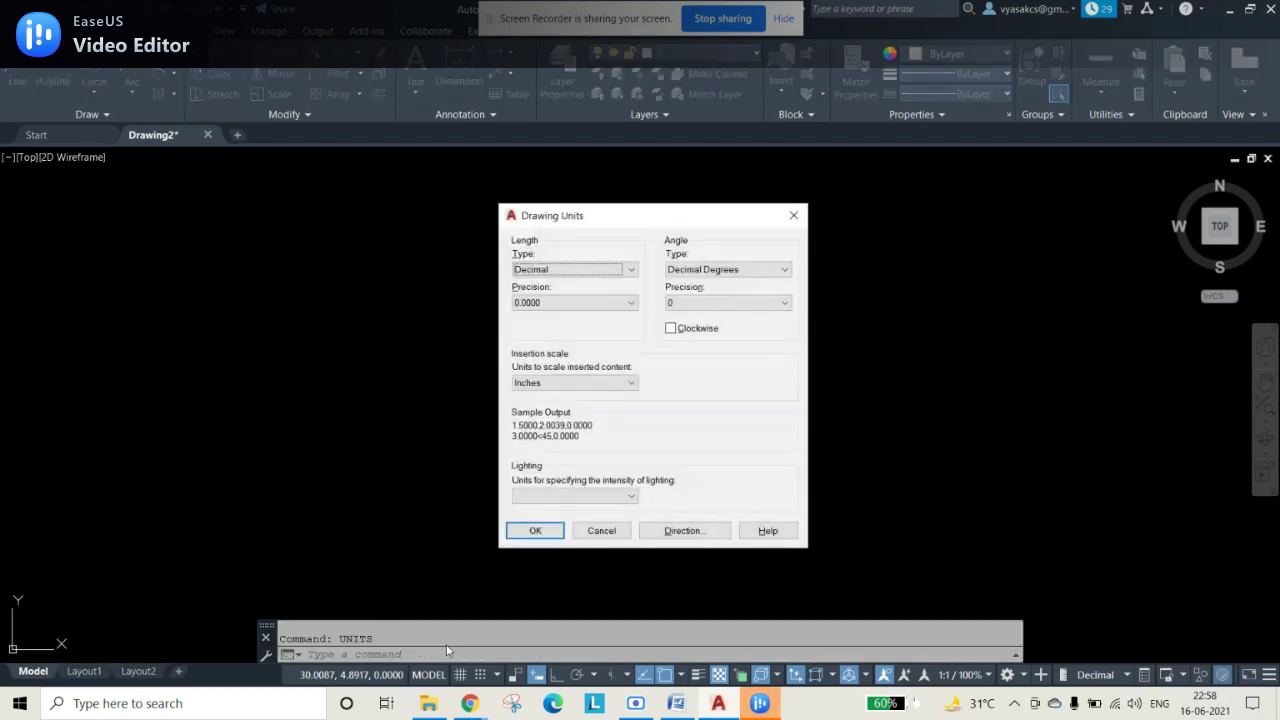
left_click(566, 382)
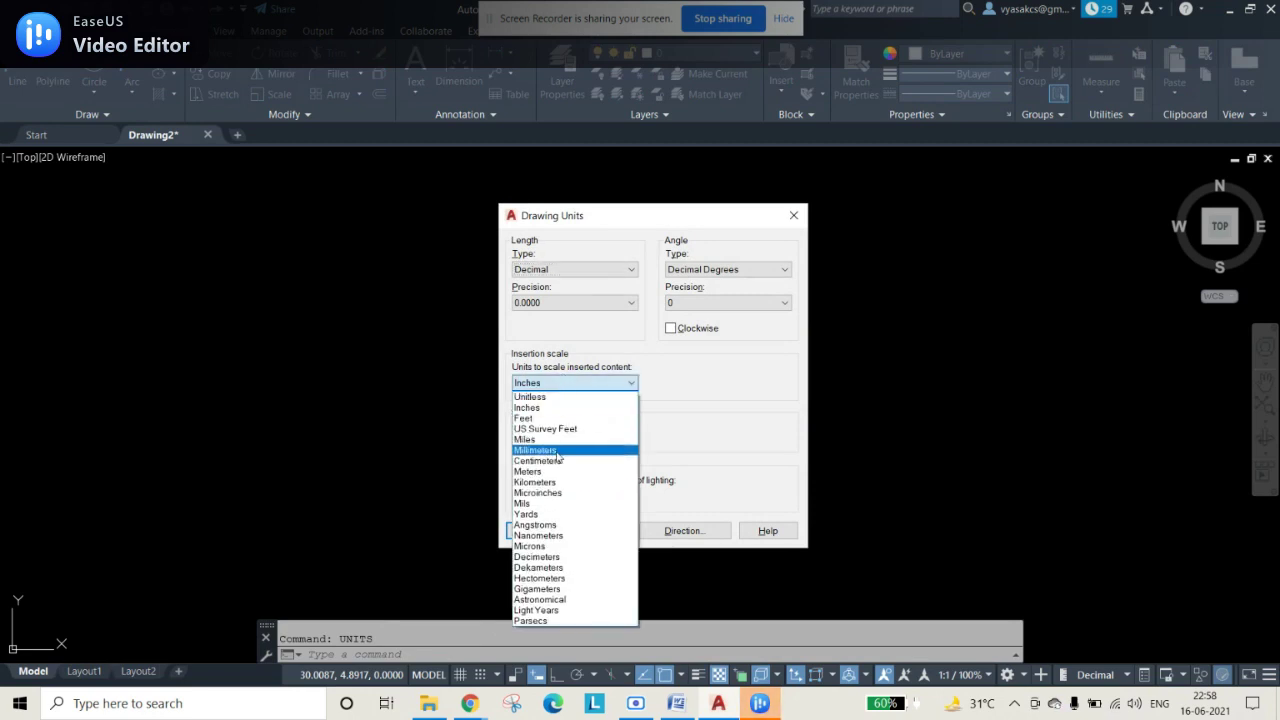
left_click(545, 443)
left_click(547, 530)
type("z")
key("Return")
type("a")
key("Return")
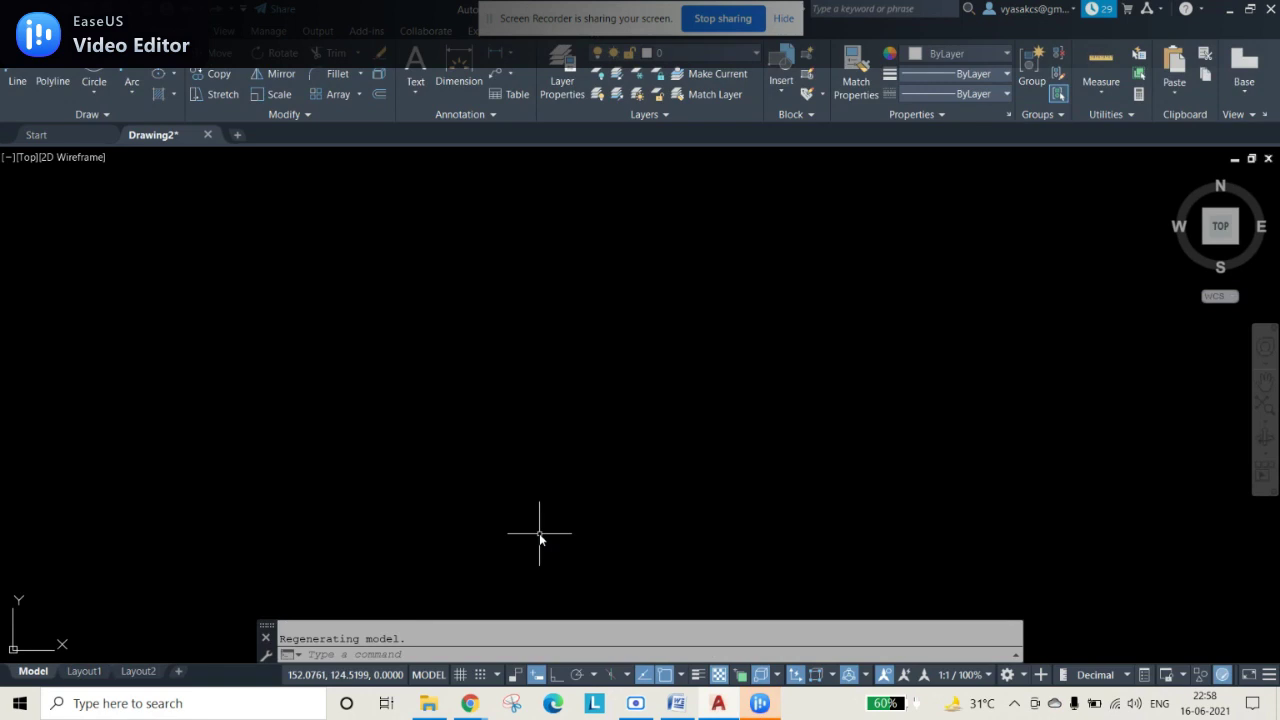
- Draw a 200 mm vertical line downward with Ortho mode on as the directrix
left_click(20, 74)
left_click(328, 220)
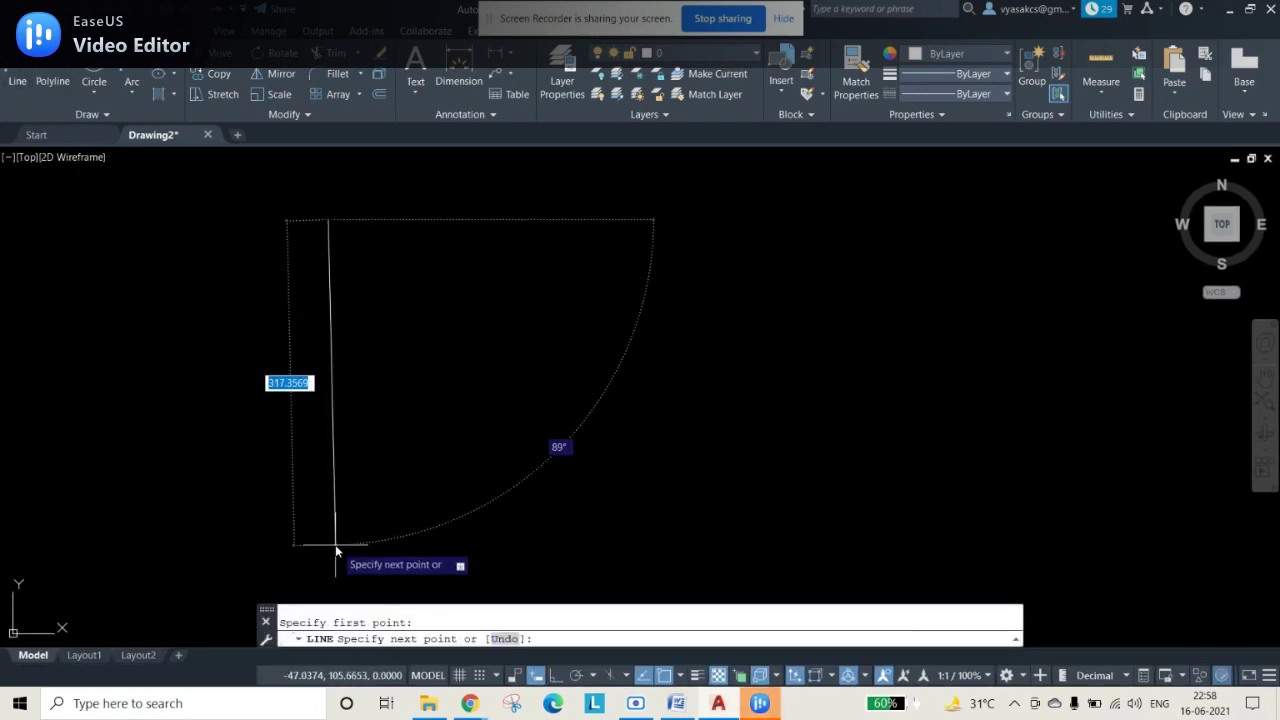
type("200")
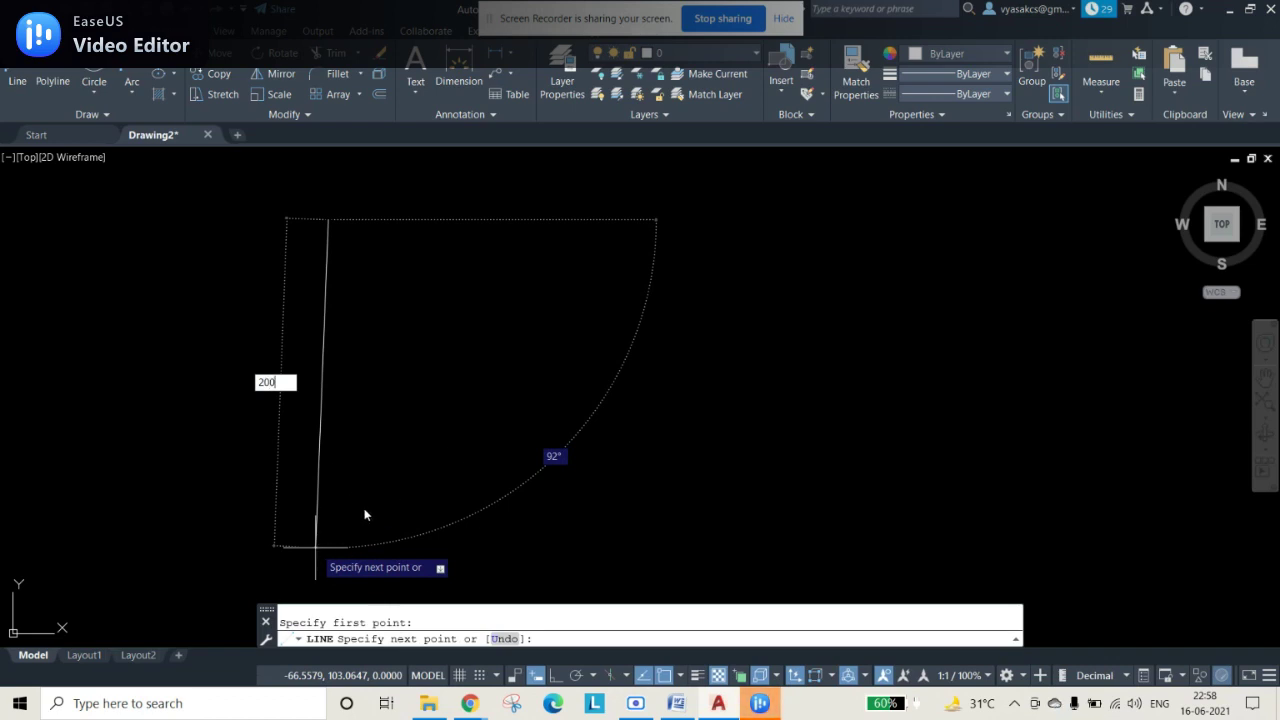
key("Escape")
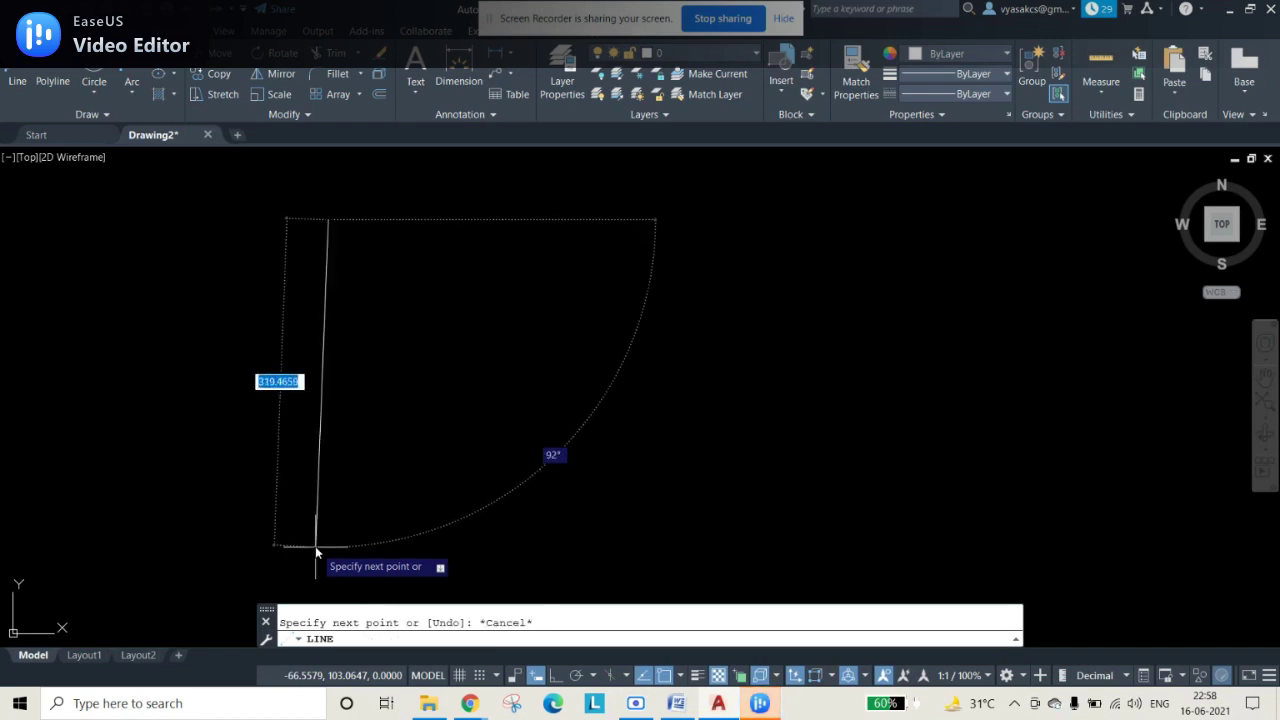
left_click(556, 681)
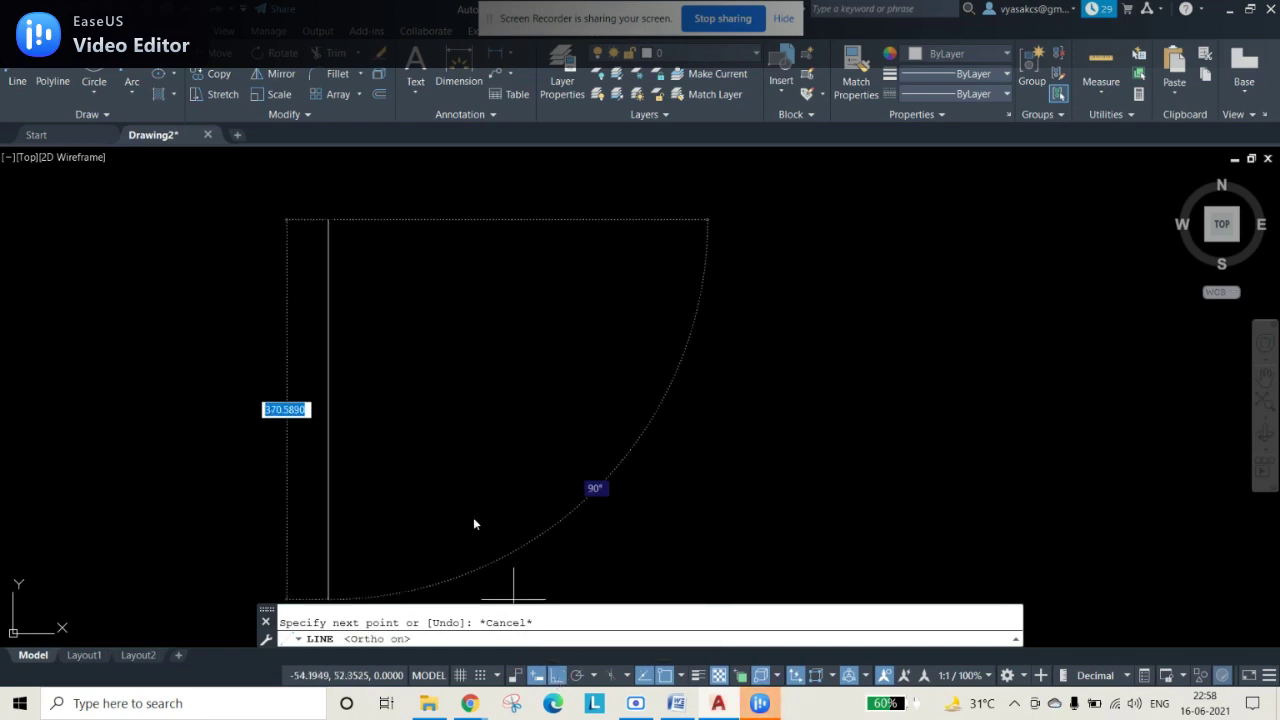
type("200")
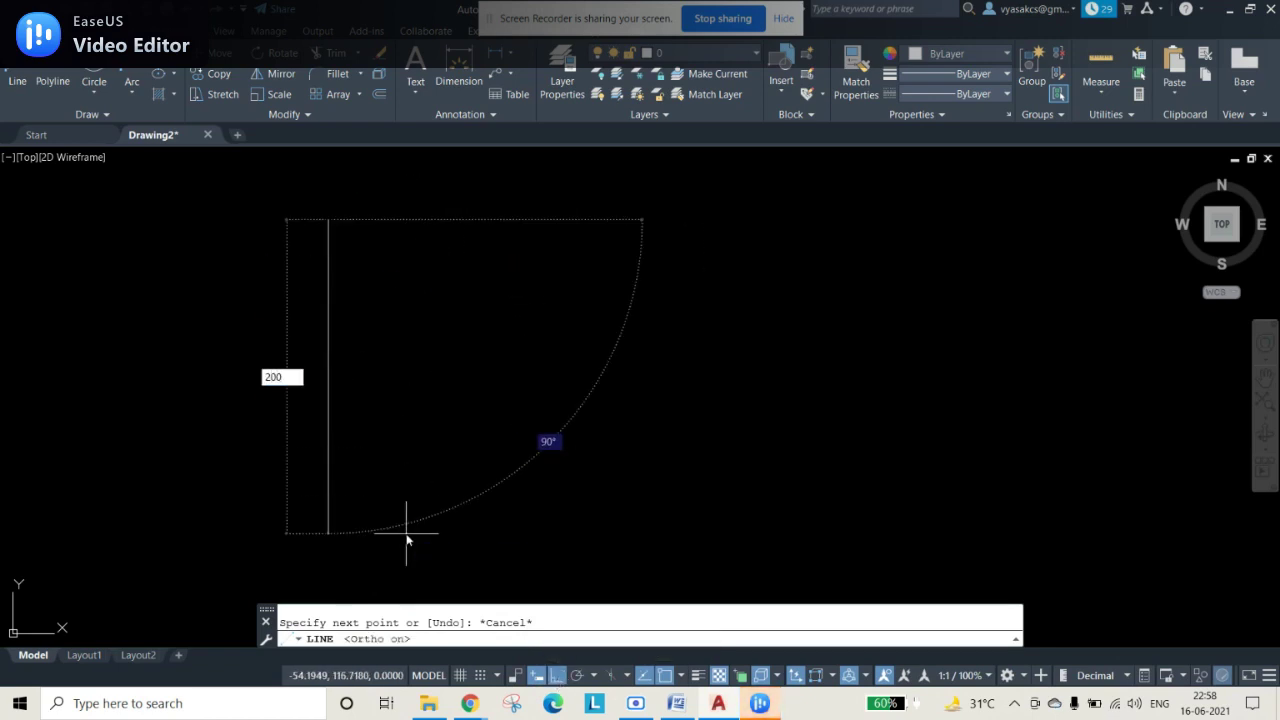
key("Return")
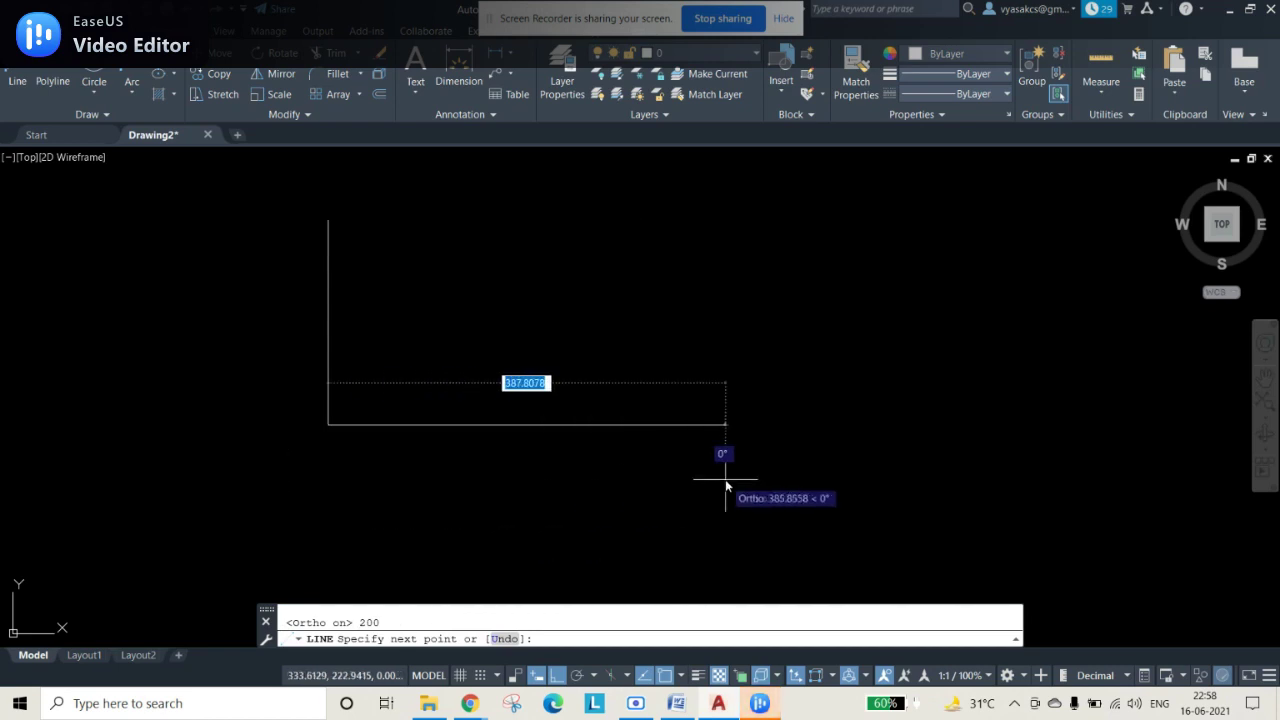
key("Escape")
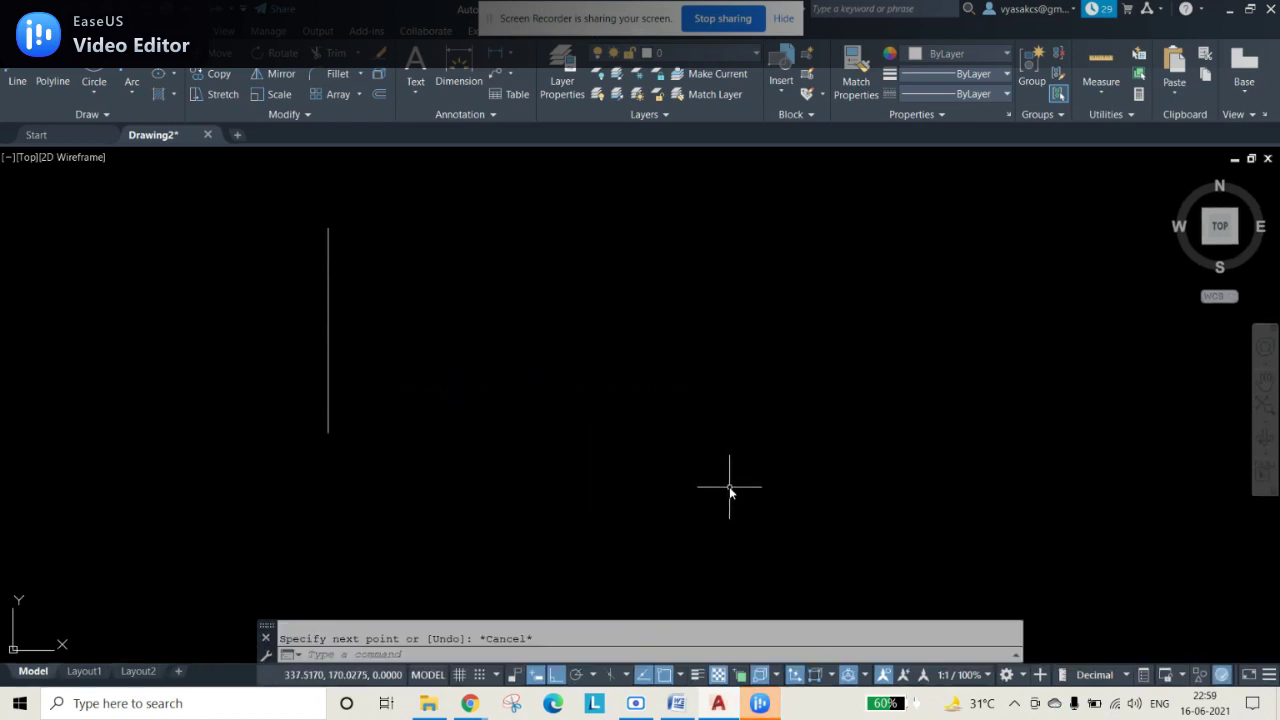
- Check the focus distance in the Word question and draw a 65 mm horizontal line in AutoCAD rightward from the directrix's midpoint
scroll(377, 198, "up", 2)
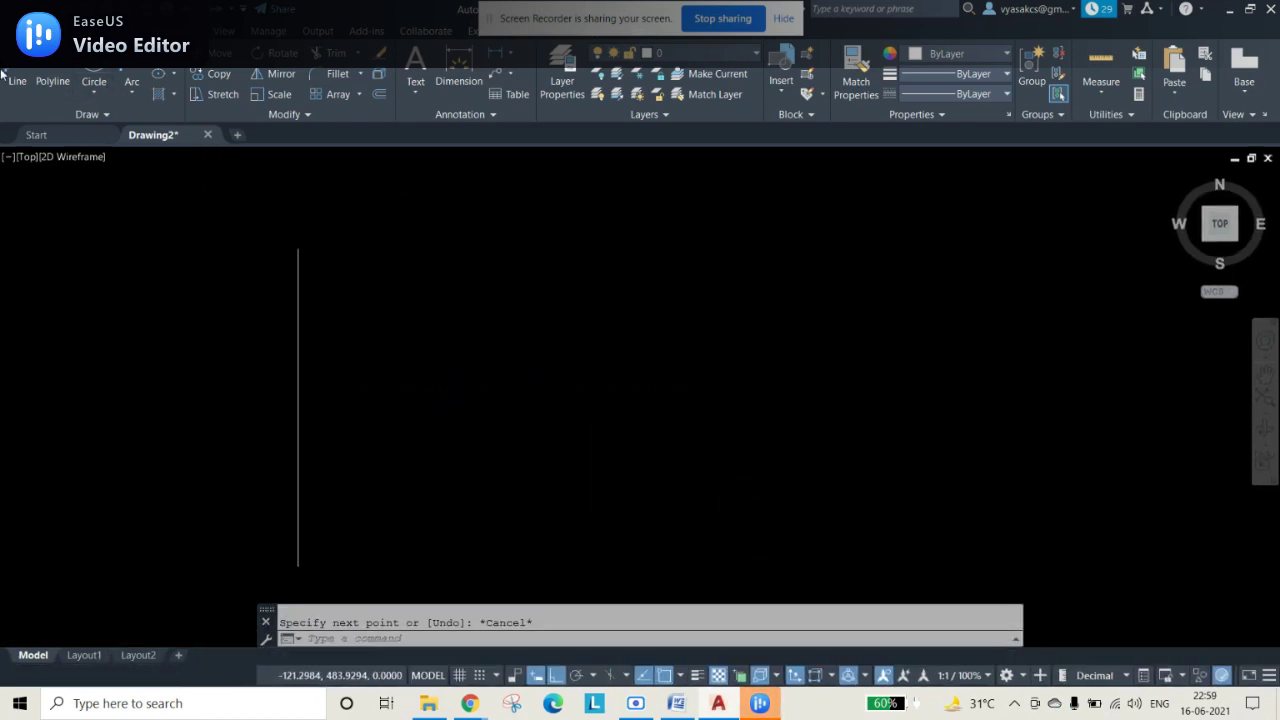
left_click(677, 705)
left_click_drag(686, 479, 832, 483)
left_click(718, 703)
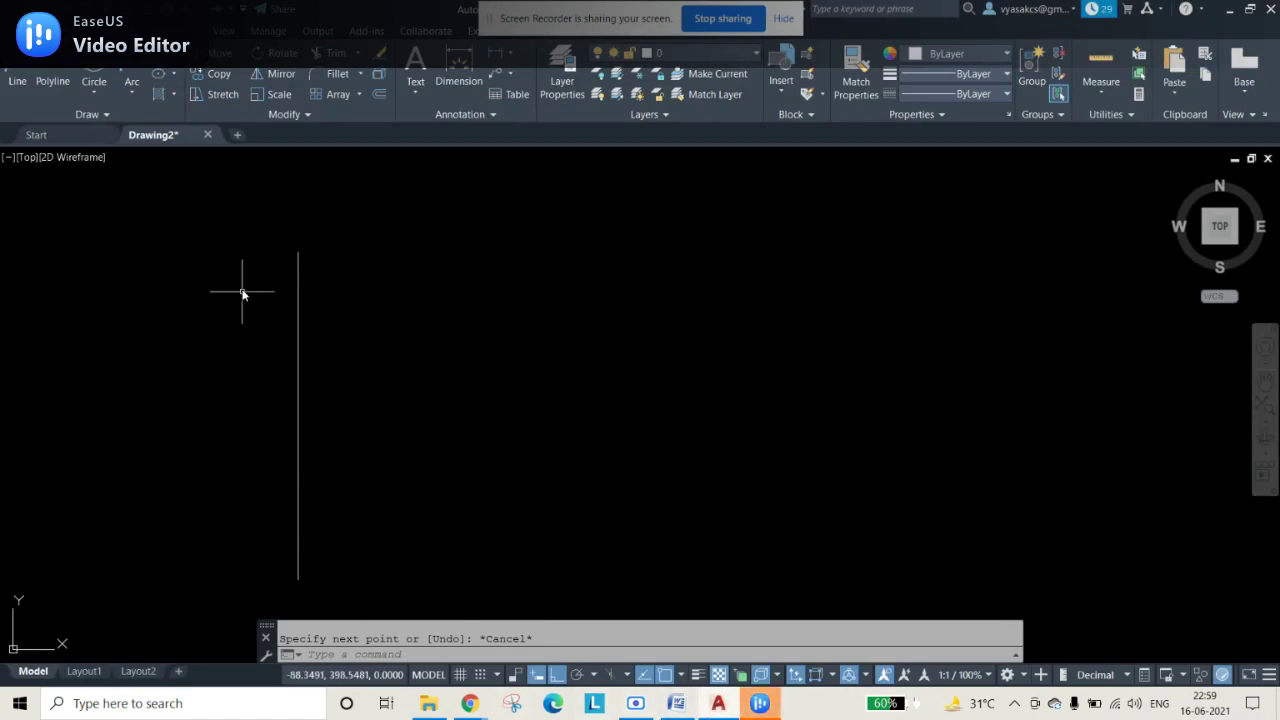
left_click(17, 81)
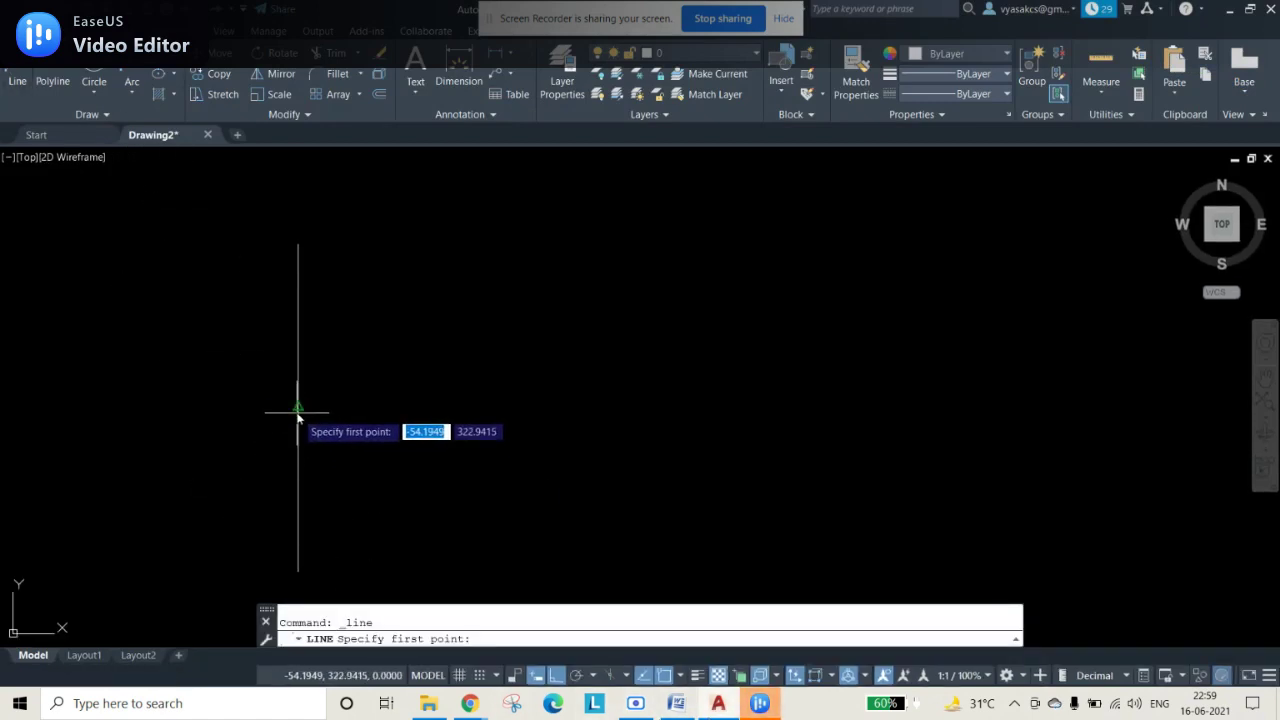
left_click(297, 408)
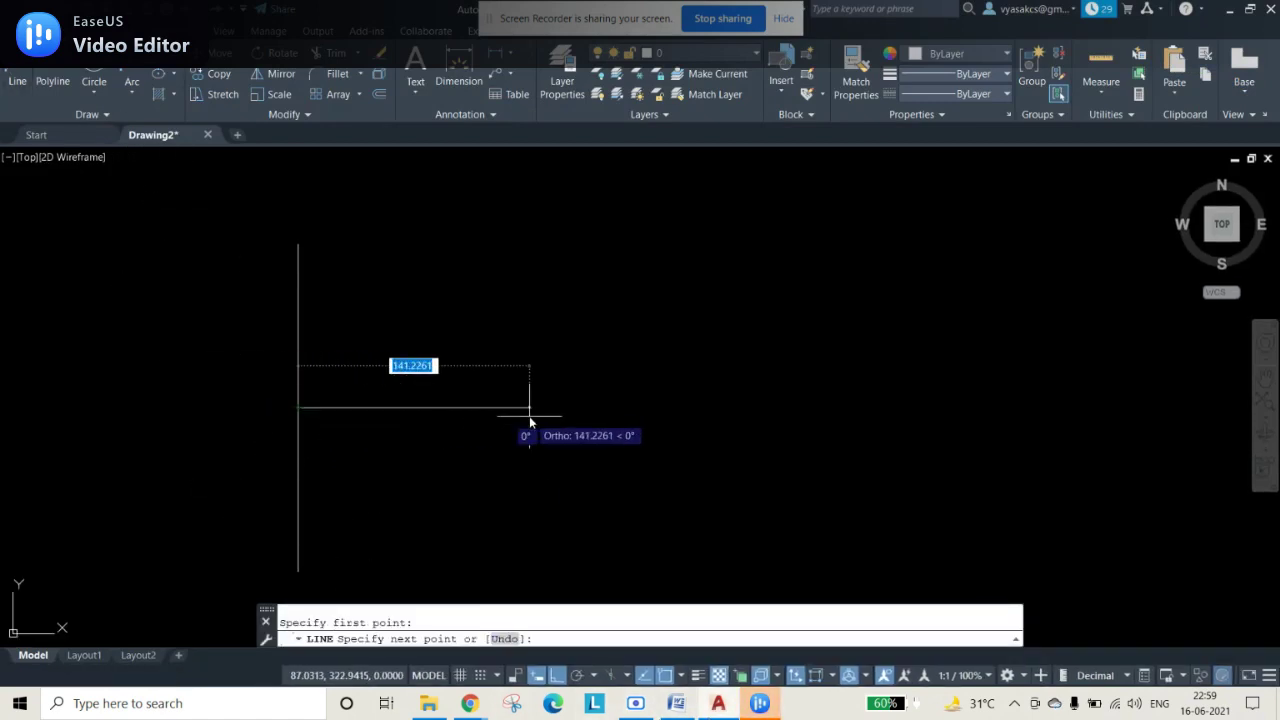
type("65")
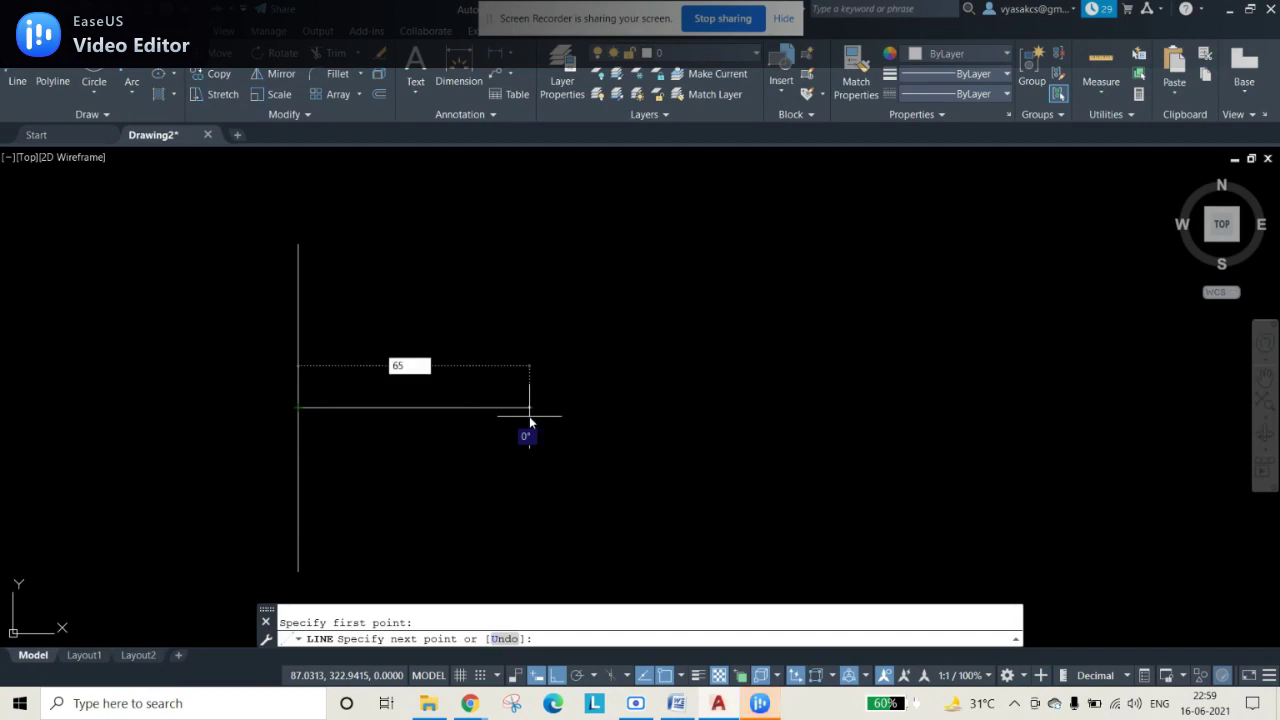
key("Return")
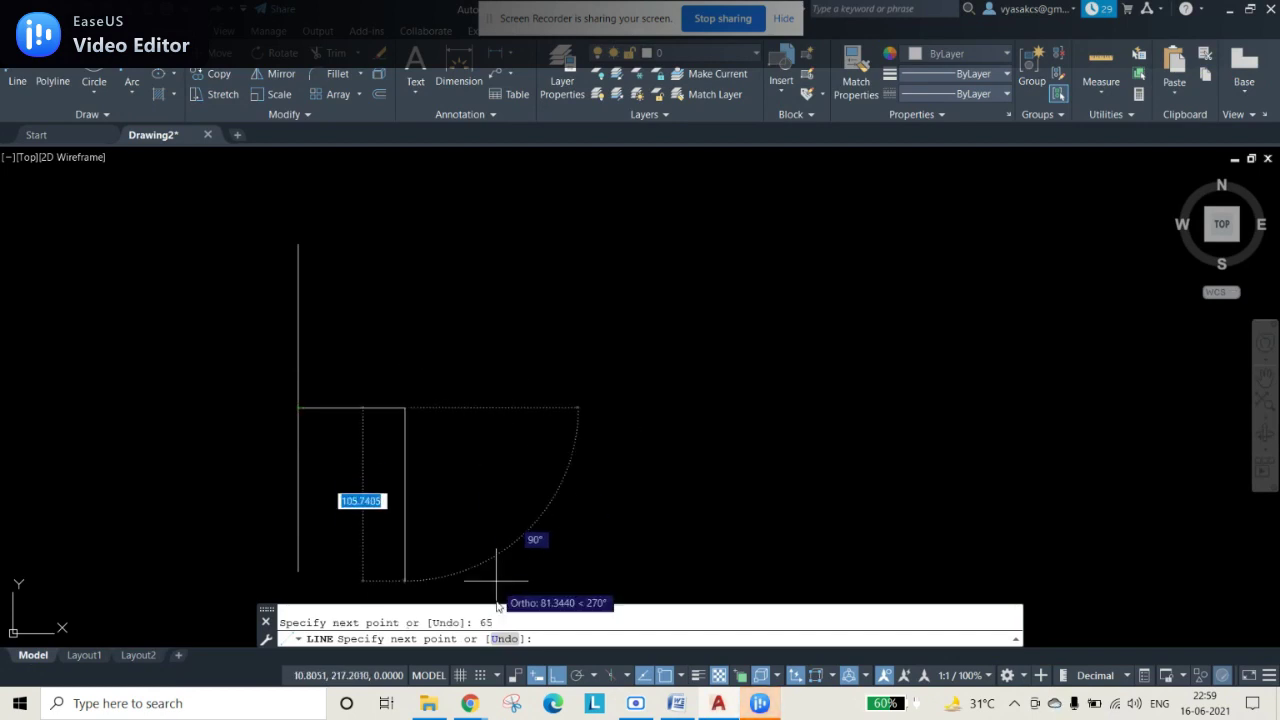
key("Escape")
- Set the point style to the circle with a cross through it
scroll(325, 455, "up", 2)
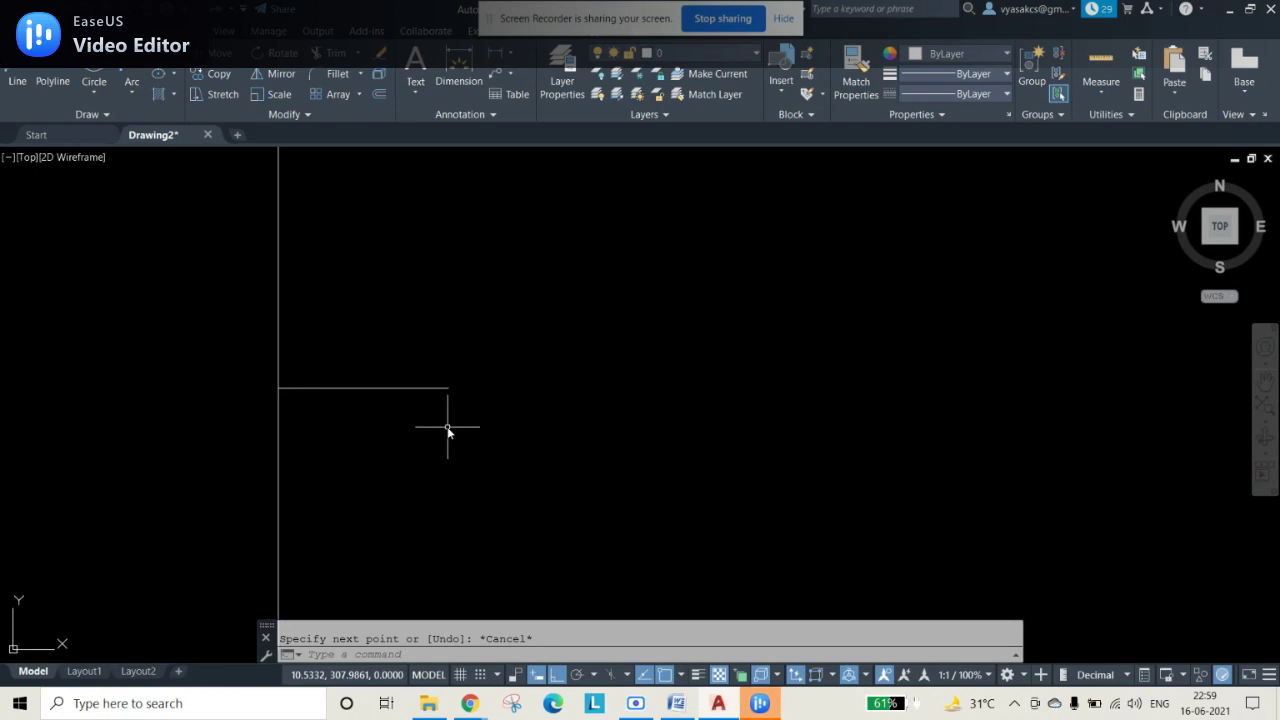
type("PTYPE")
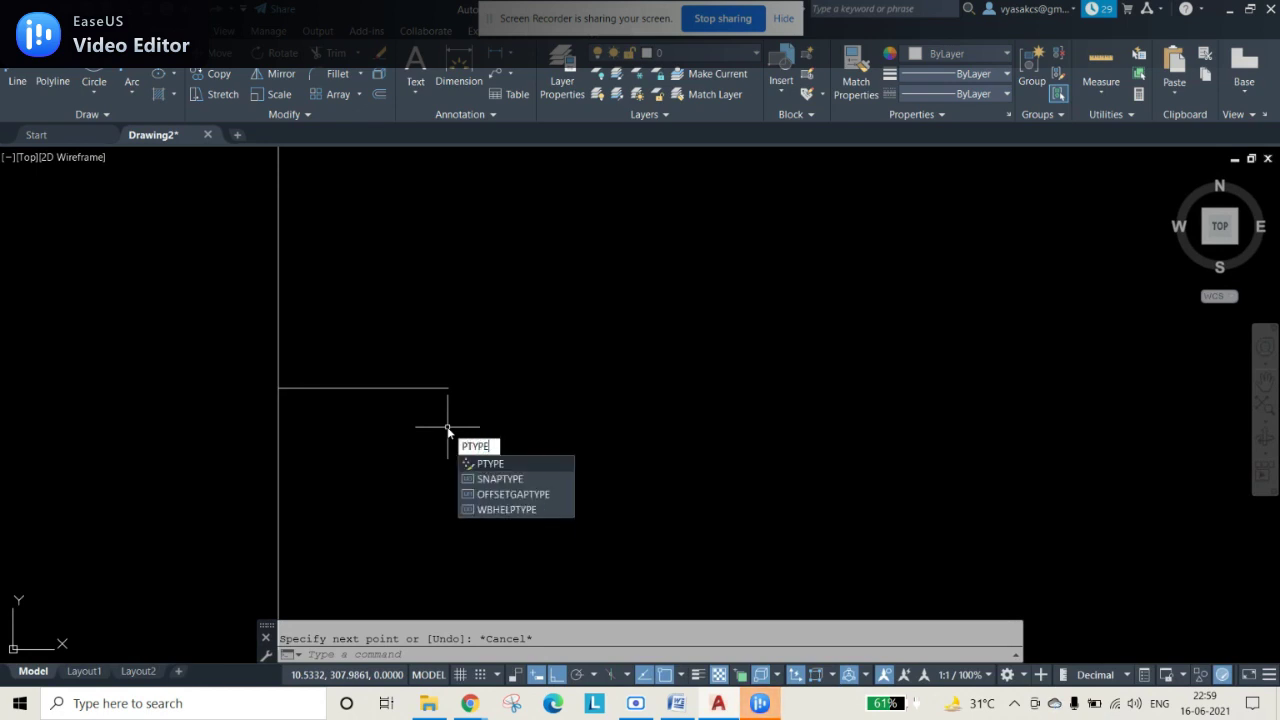
key("Return")
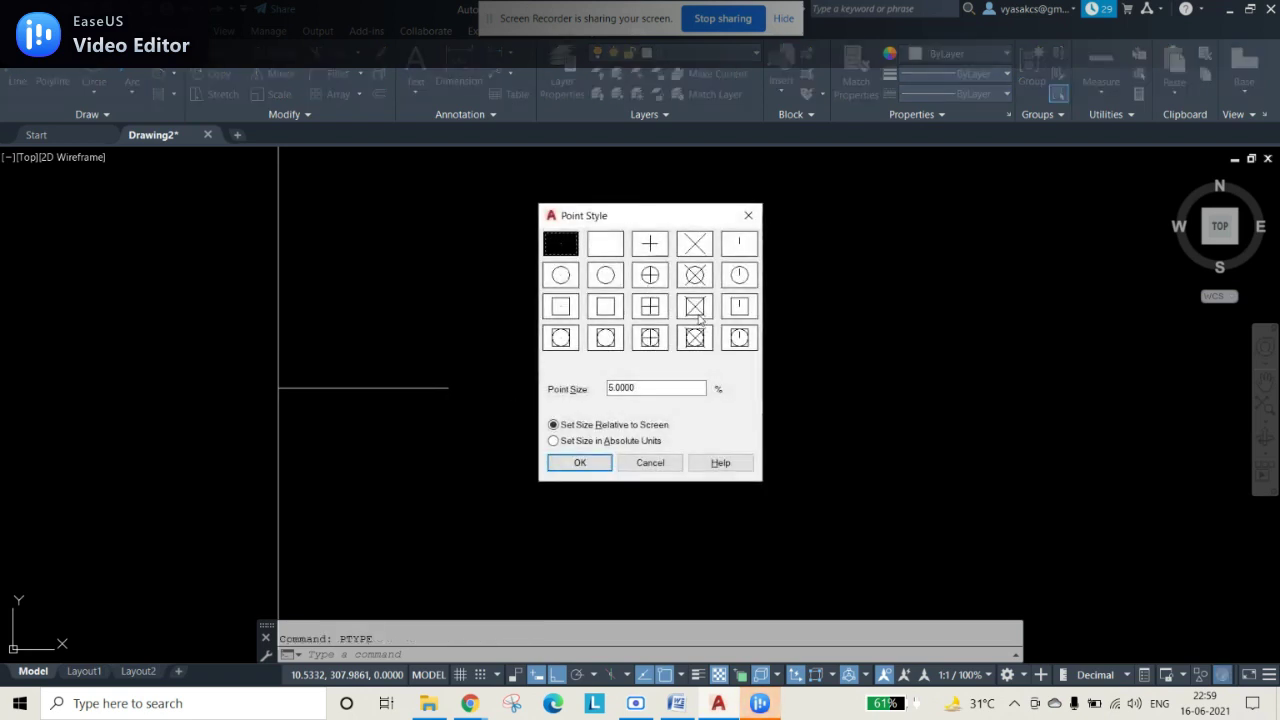
left_click(695, 275)
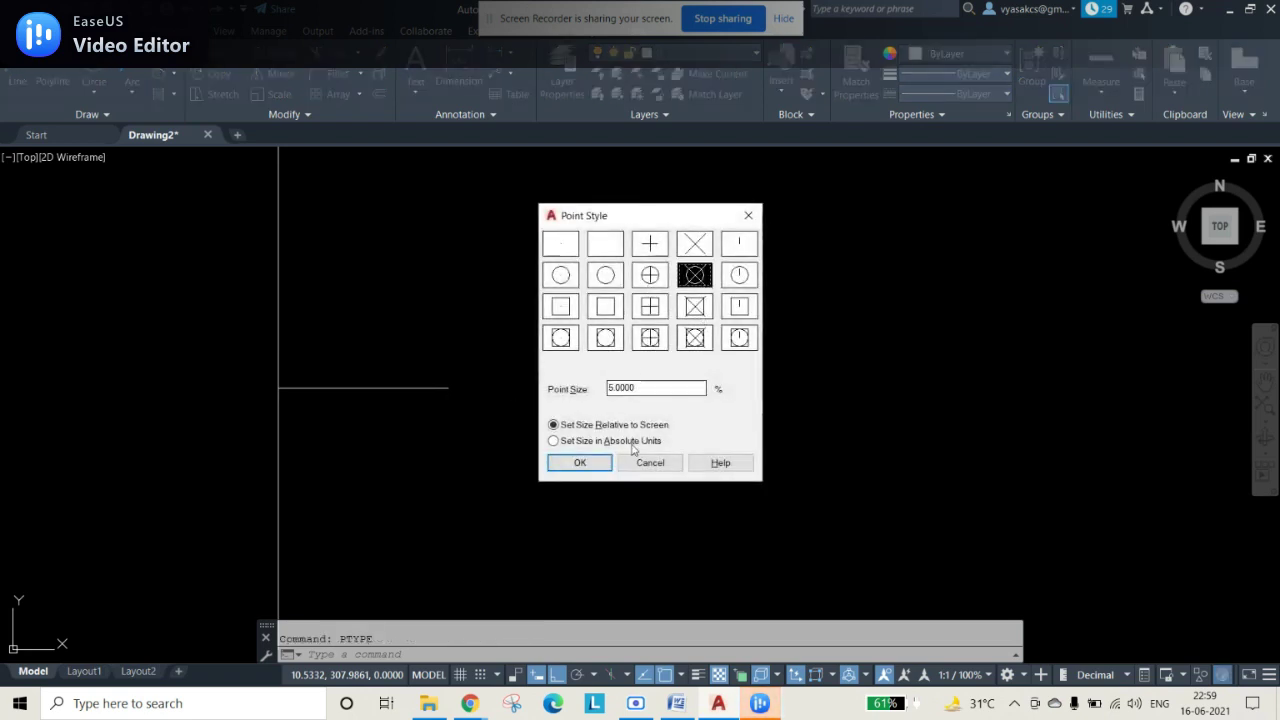
left_click(580, 463)
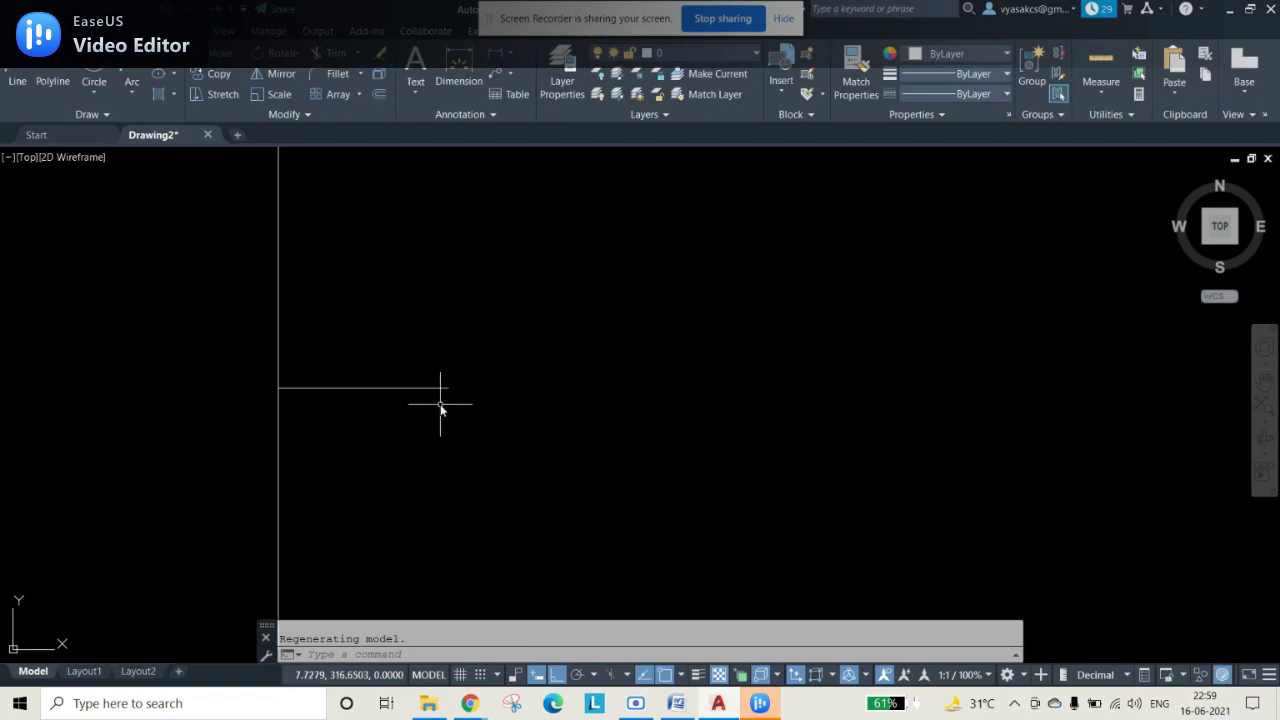
- Place a point at the free end of the 65 mm horizontal line to mark the focus
type("p")
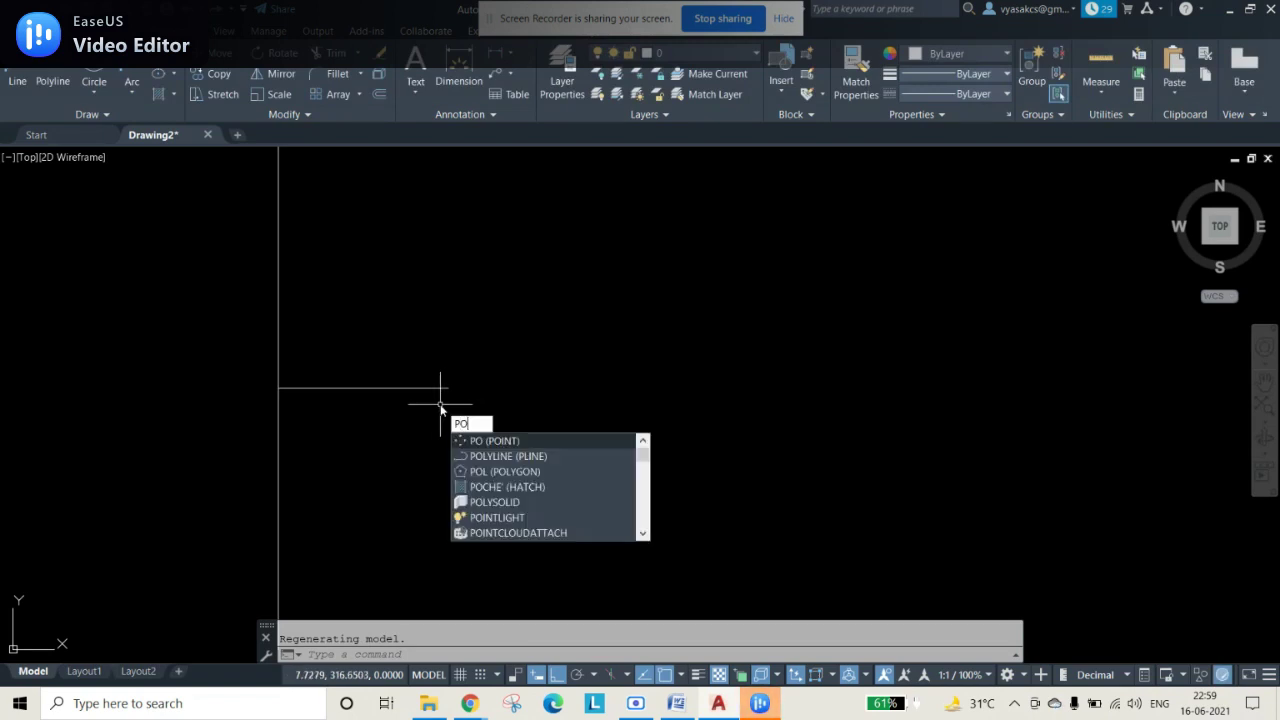
key("Return")
left_click(447, 388)
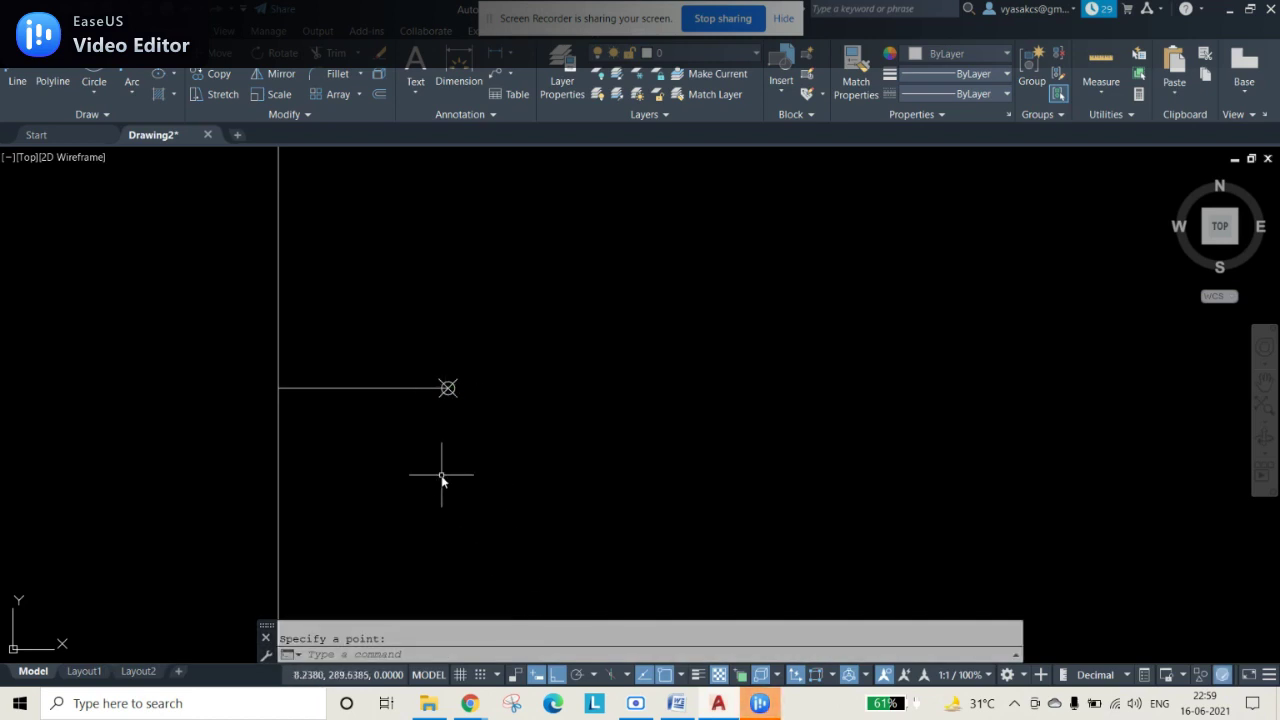
- Add the multiline text label F just below the focus point with a text height of 5
type("MT")
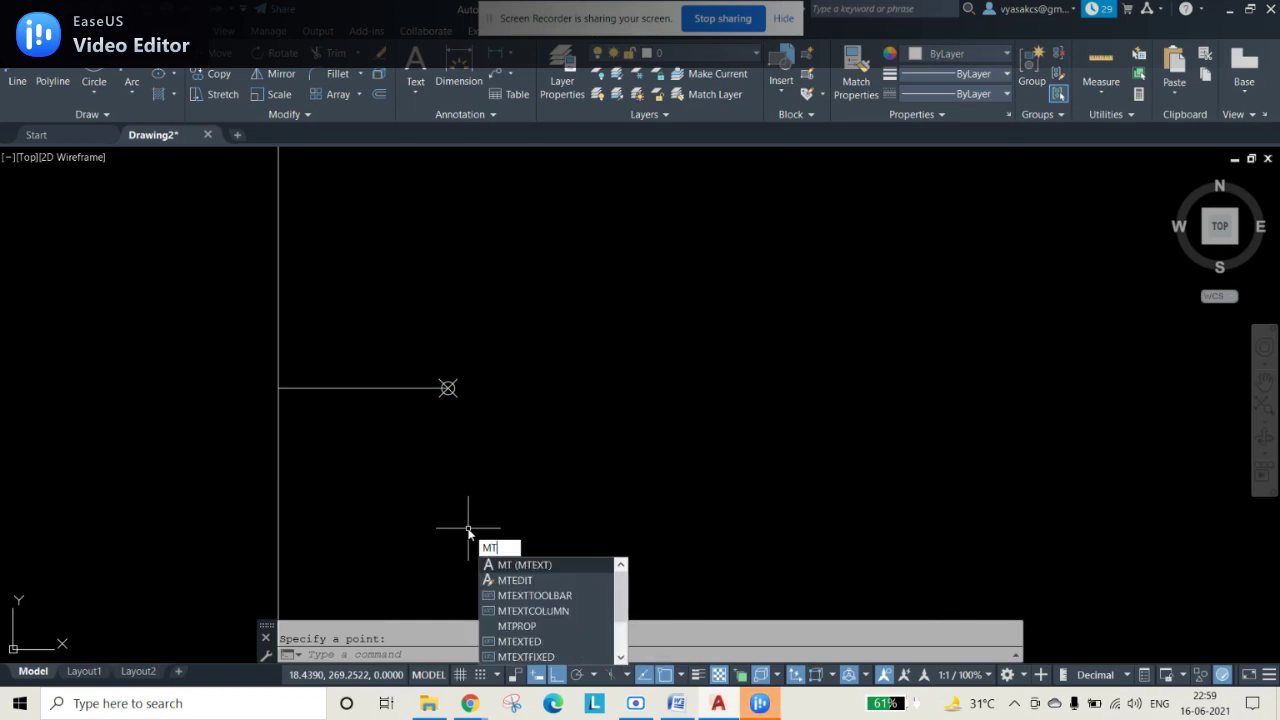
key("Return")
left_click(453, 418)
left_click(492, 472)
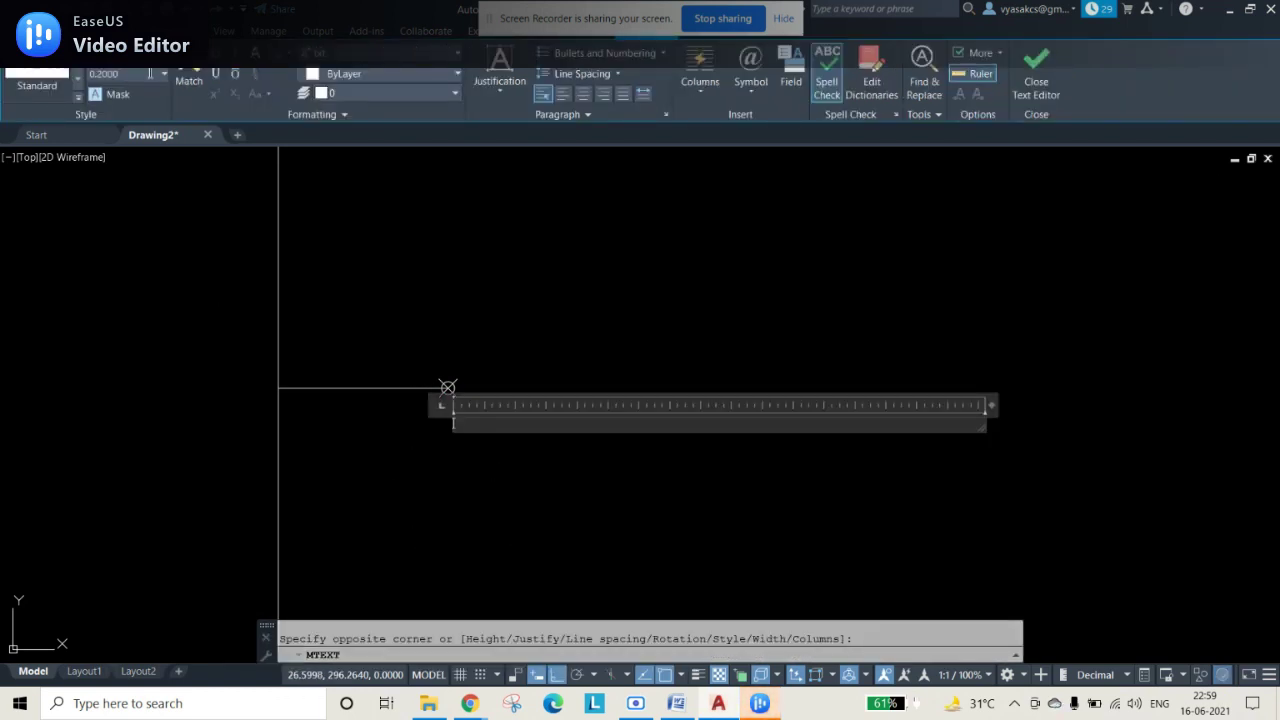
type("5")
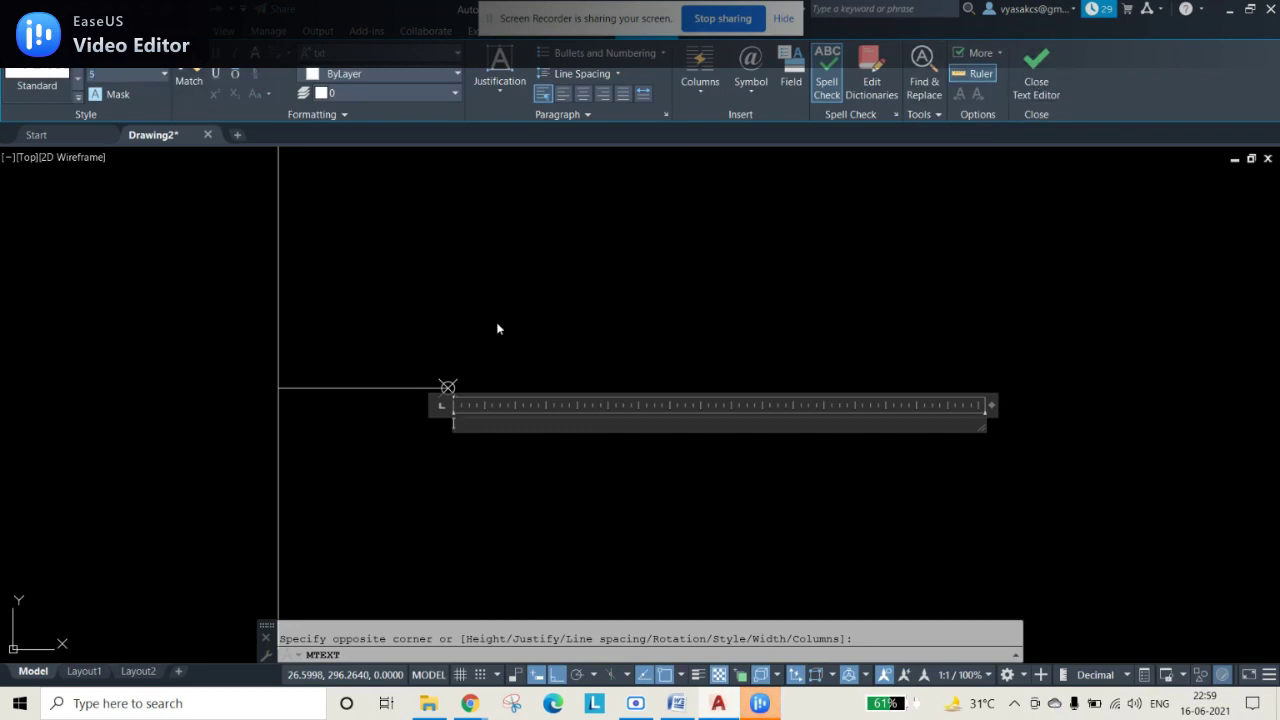
key("Return")
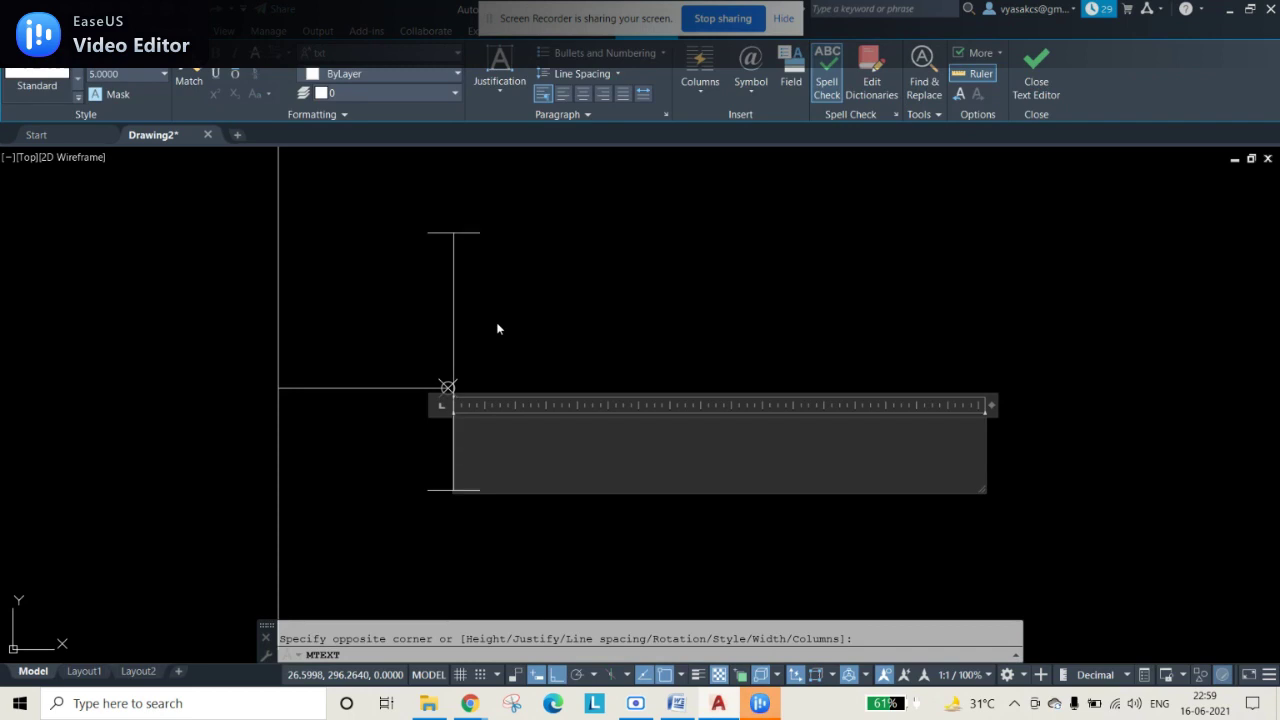
left_click(1036, 80)
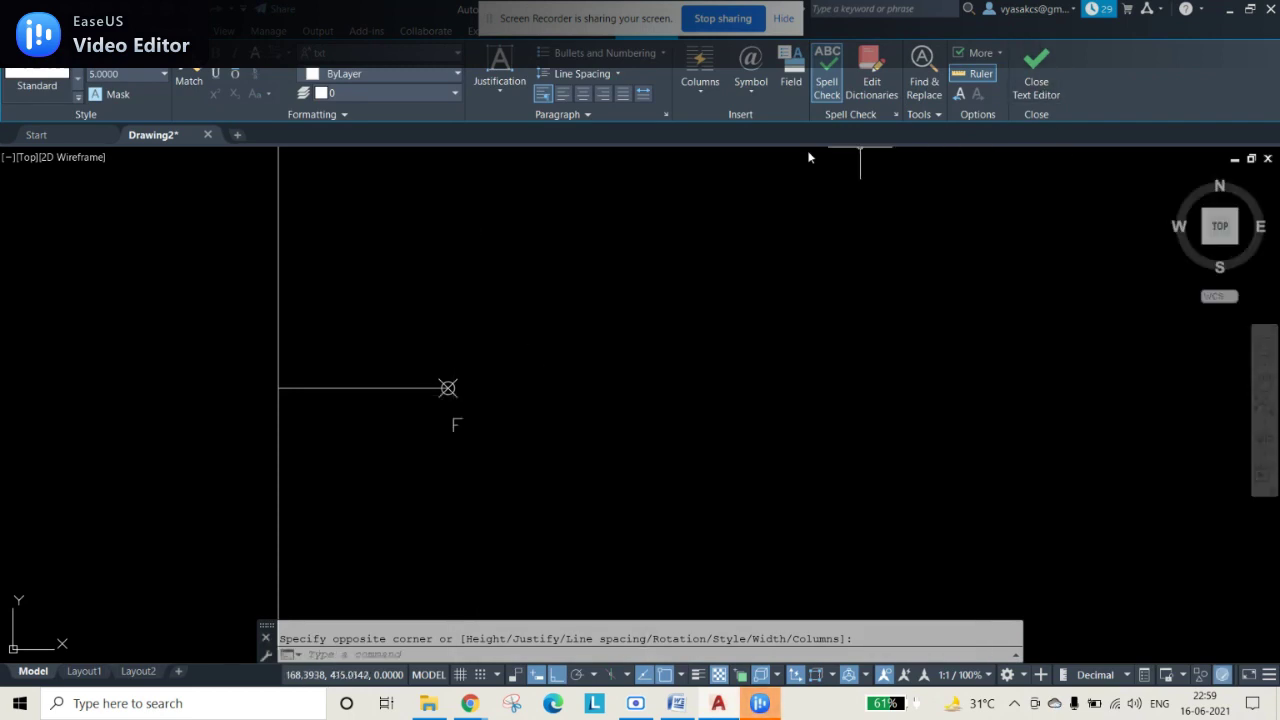
- Shift the F label slightly left so it sits directly beneath the focus point
key("Escape")
left_click(457, 422)
left_click(452, 419)
left_click(450, 422)
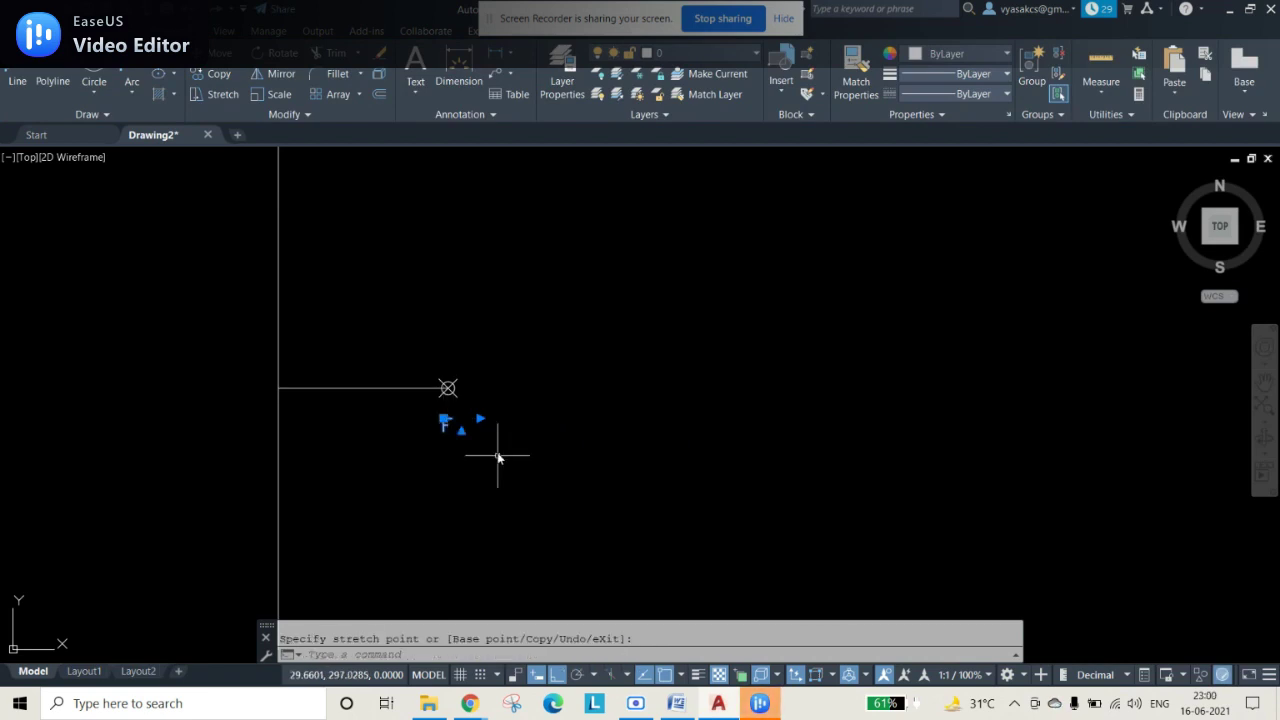
- Give the focus point and its F label the red colour 237,31,36 and a 0.35 mm lineweight
left_click(452, 385)
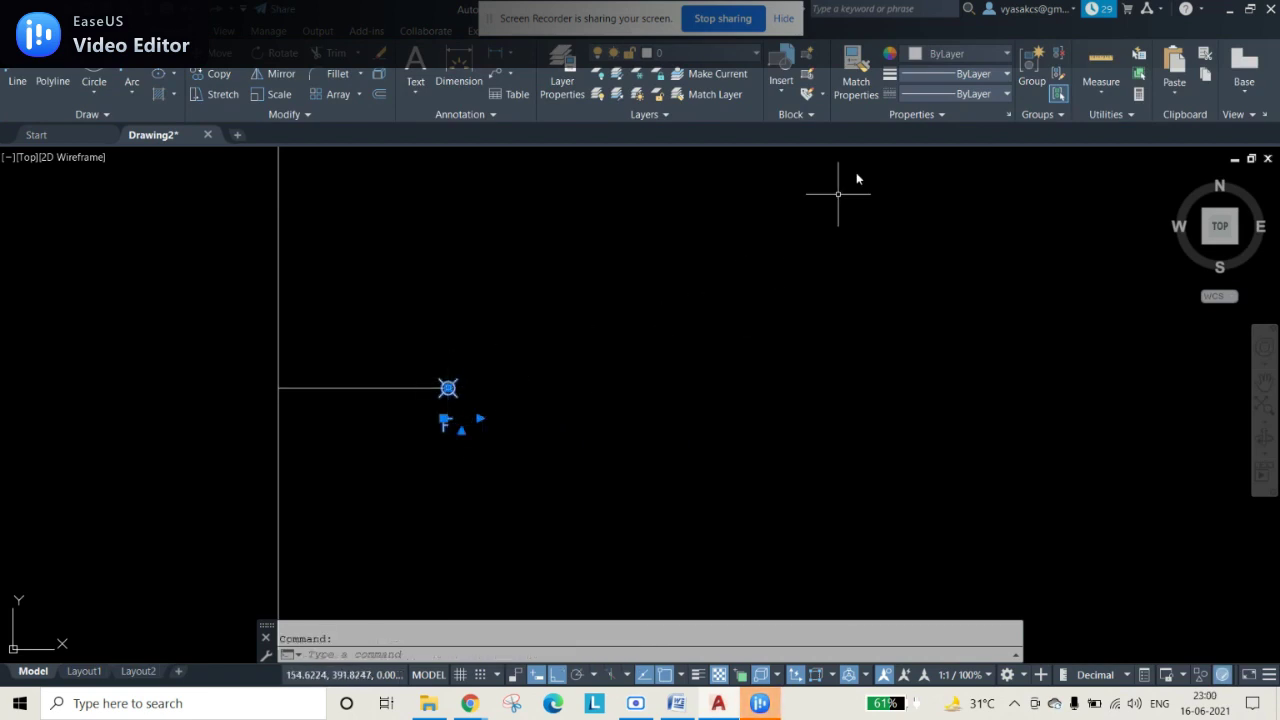
left_click(976, 56)
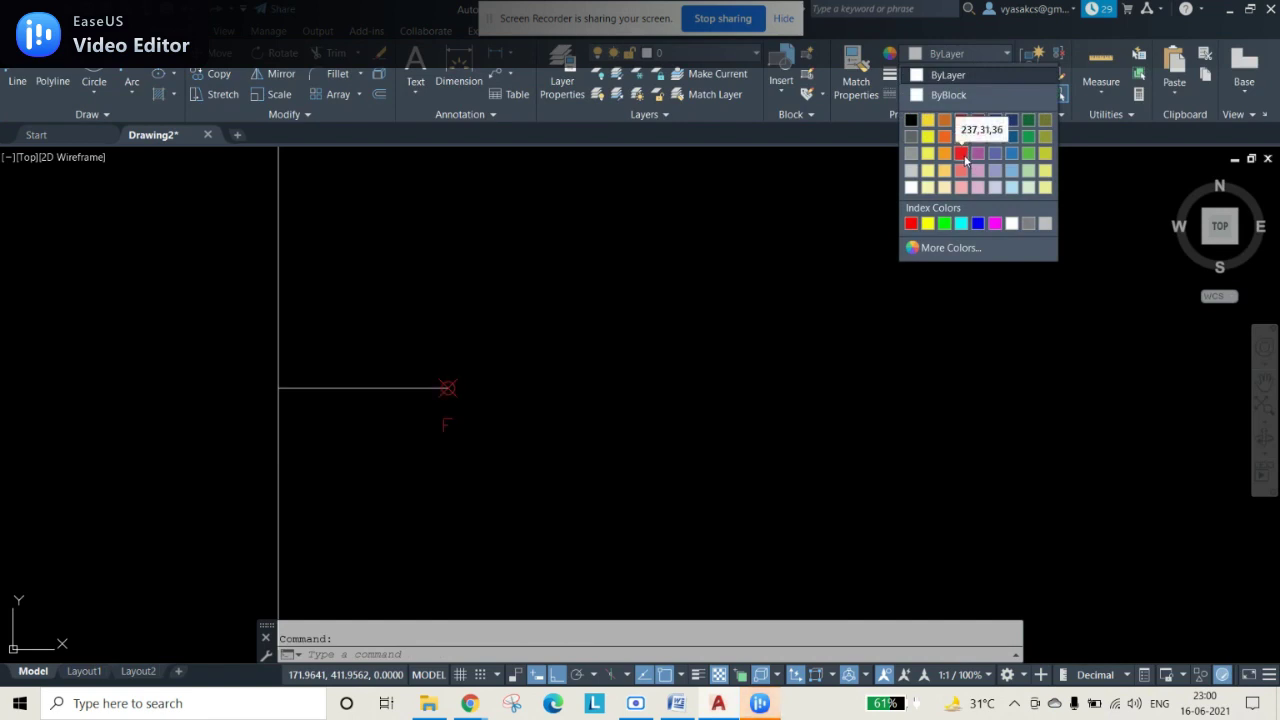
left_click(962, 154)
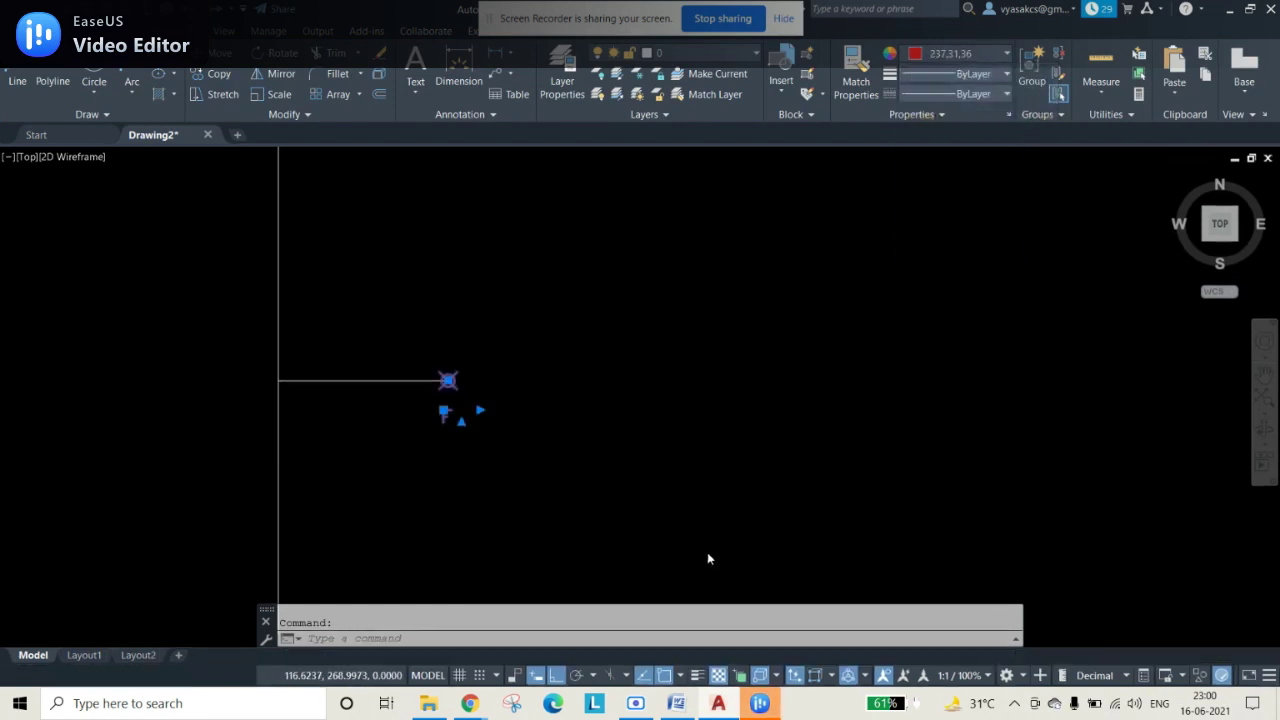
left_click(945, 78)
scroll(963, 152, "down", 3)
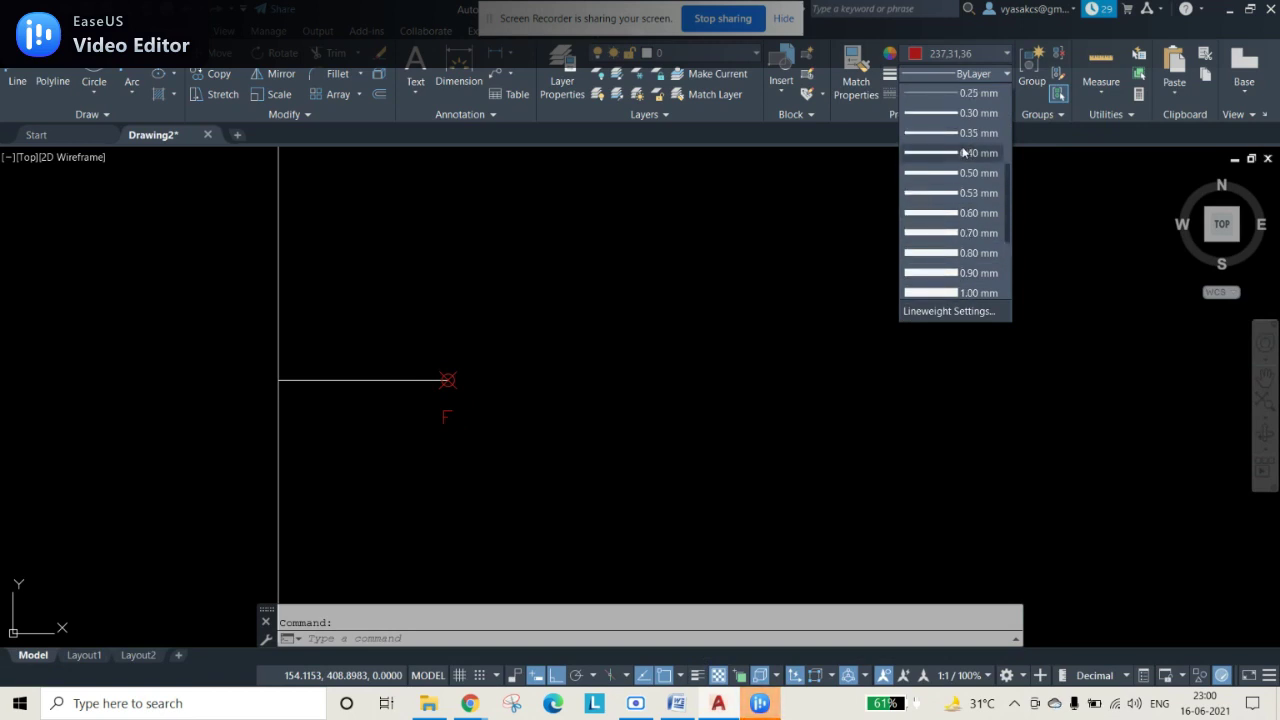
left_click(966, 132)
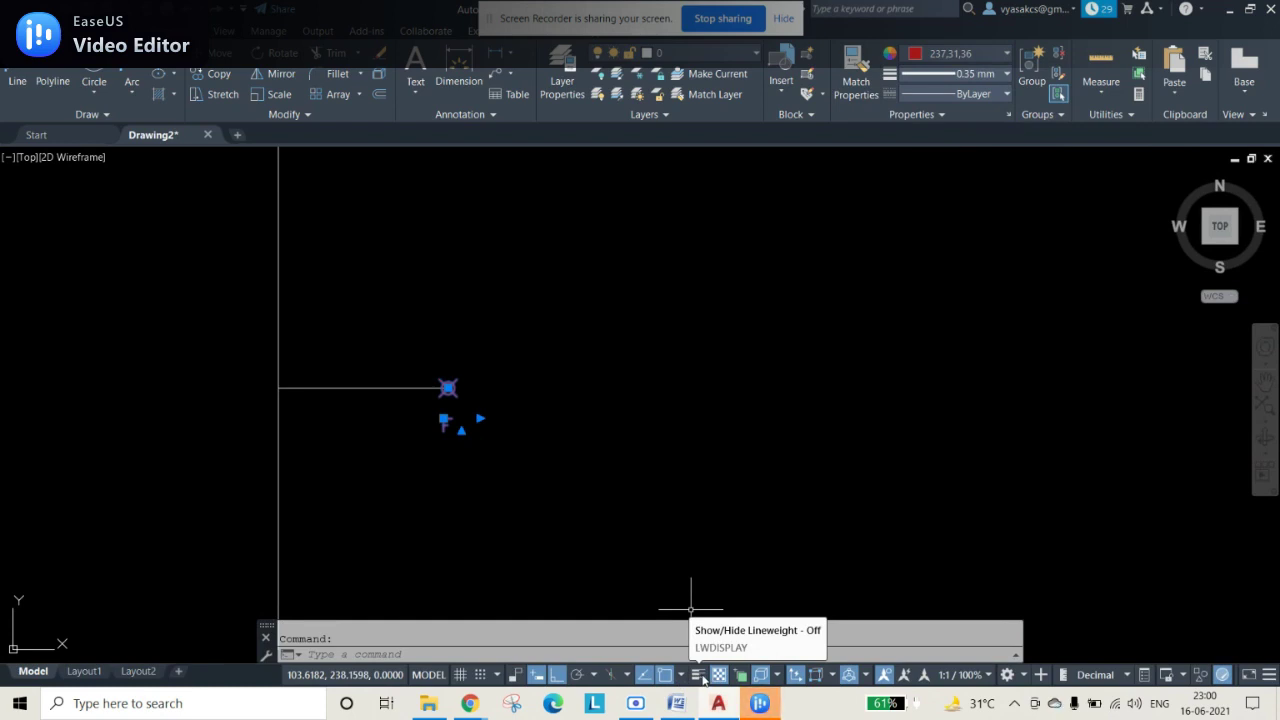
- Turn on lineweight display and clear the selection of the focus point and label
left_click(703, 678)
left_click(680, 495)
key("Escape")
key("Escape")
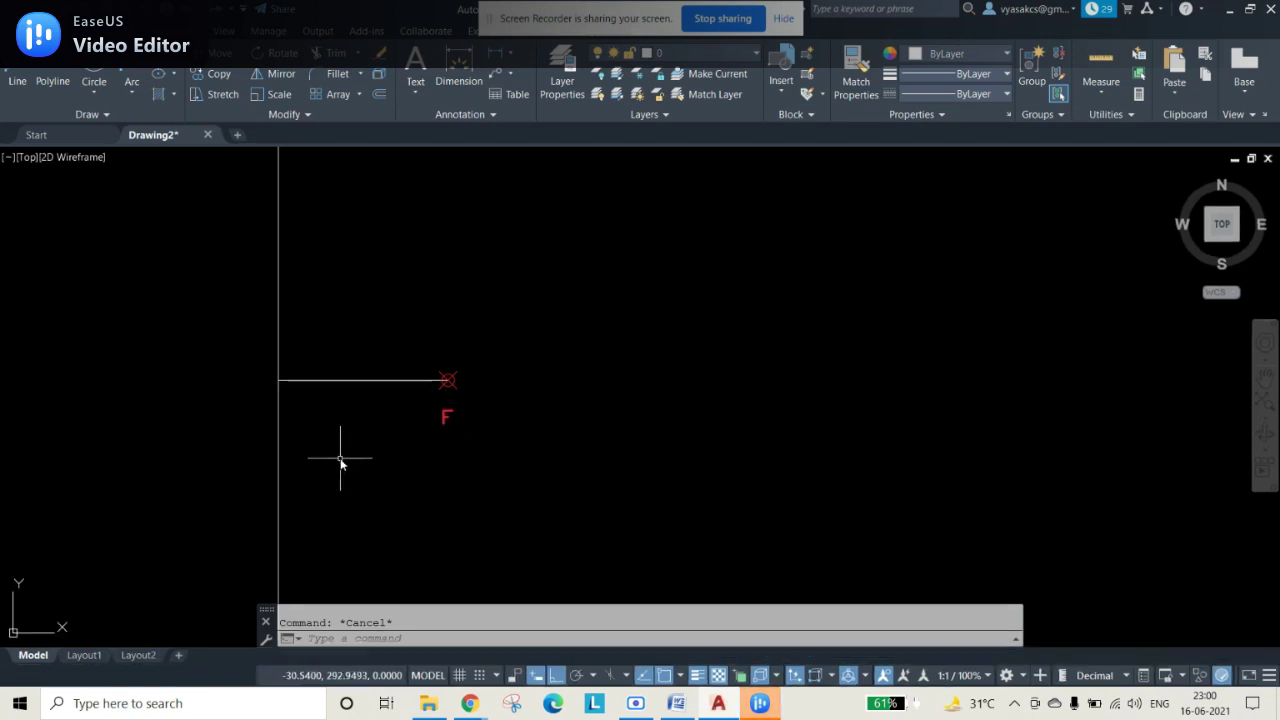
- Check the eccentricity in the Word question on hyperbola construction and return to AutoCAD
middle_click_drag(434, 303, 432, 338)
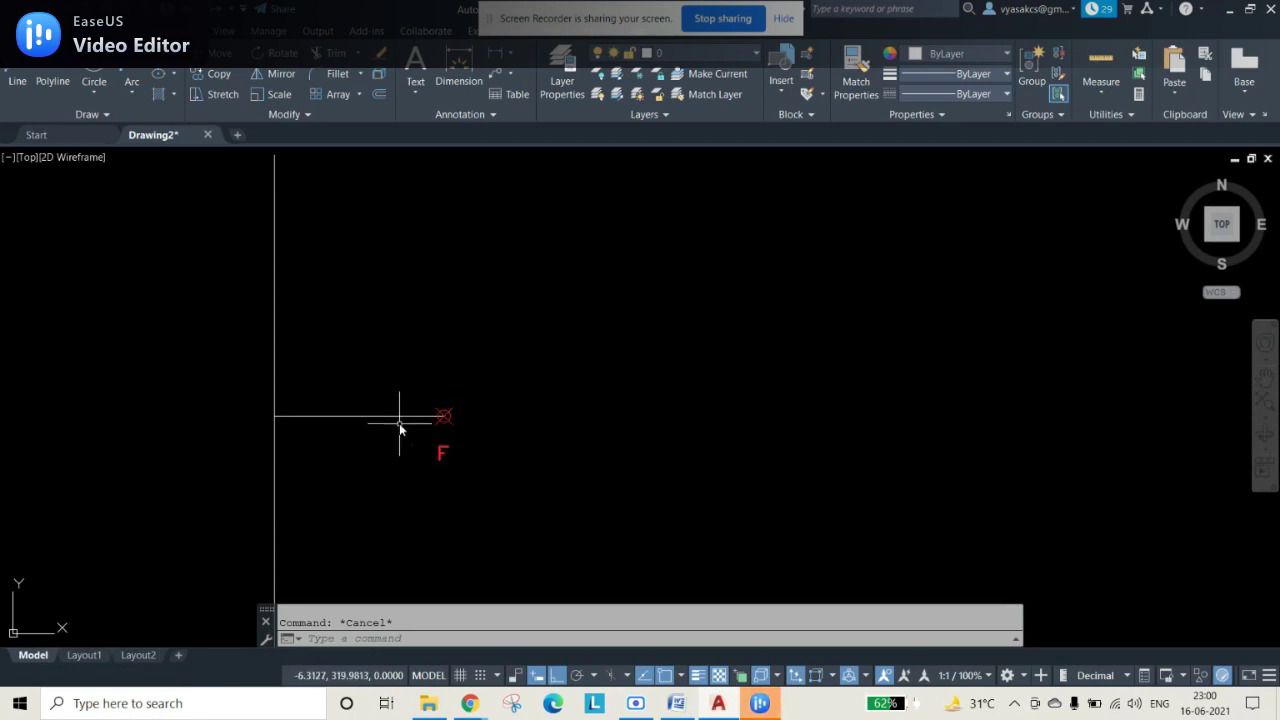
left_click(674, 705)
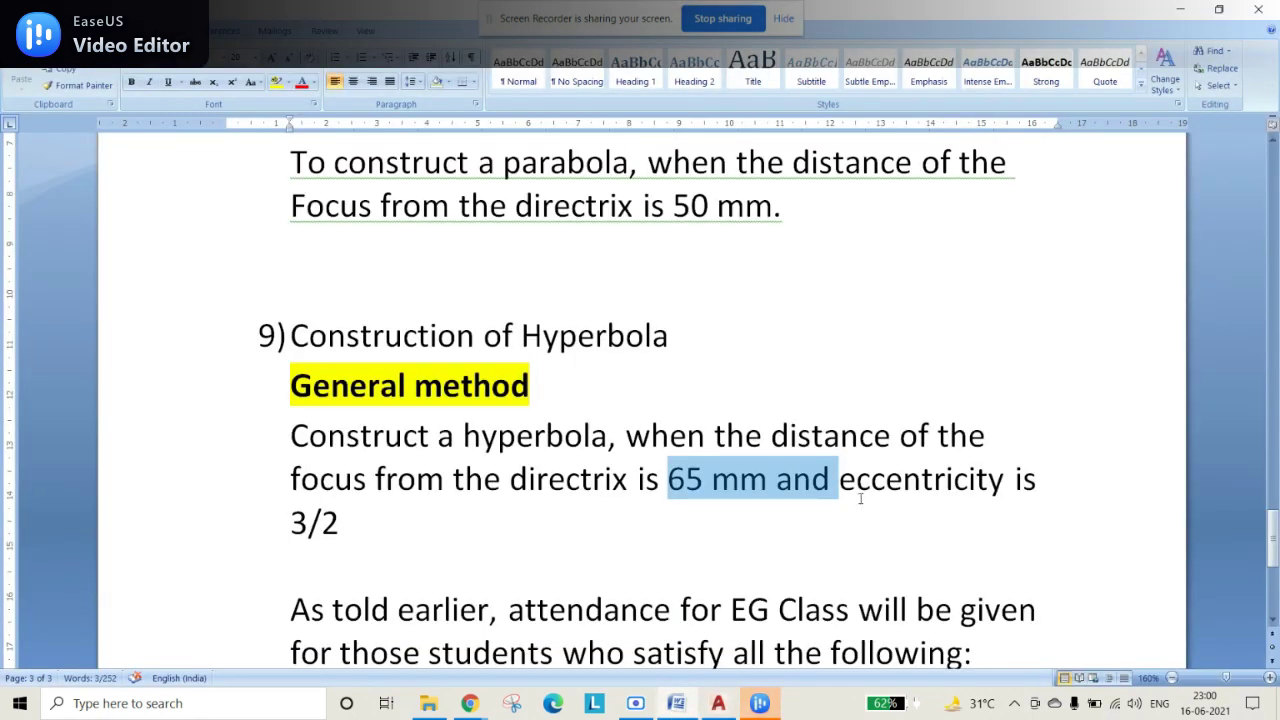
left_click(770, 532)
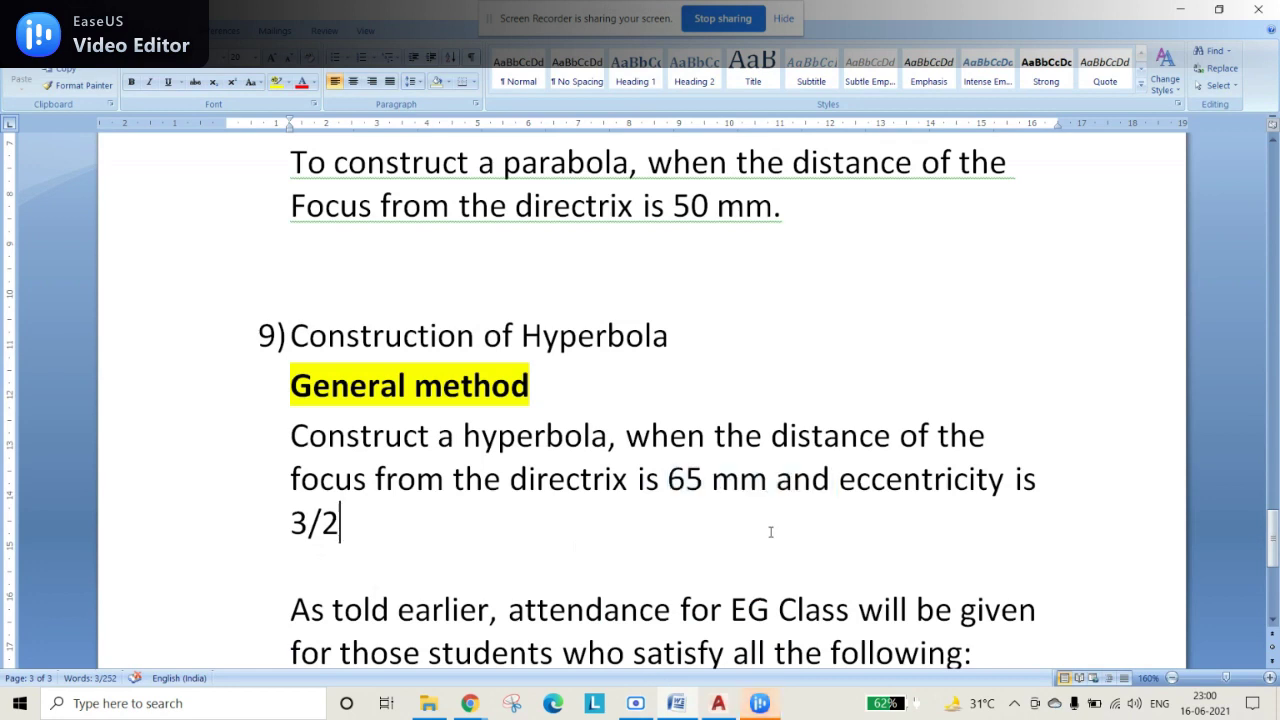
mouse_move(729, 712)
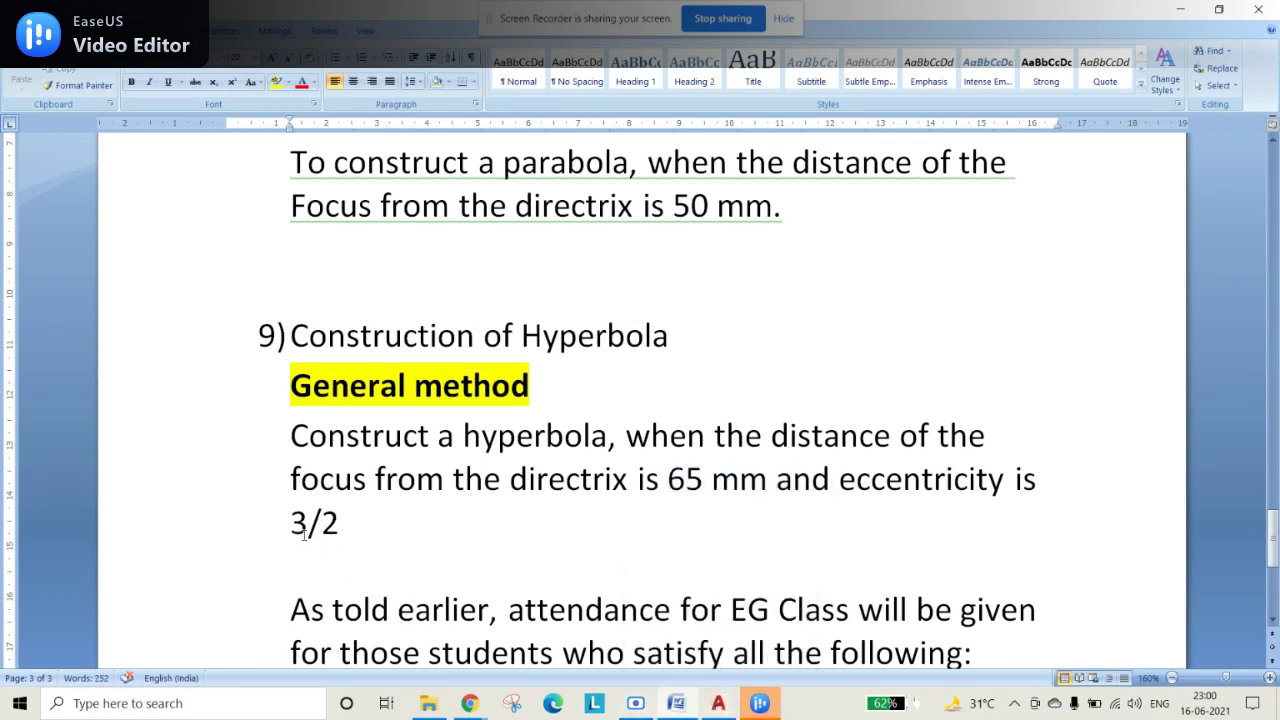
left_click(718, 703)
left_click(349, 415)
key("Escape")
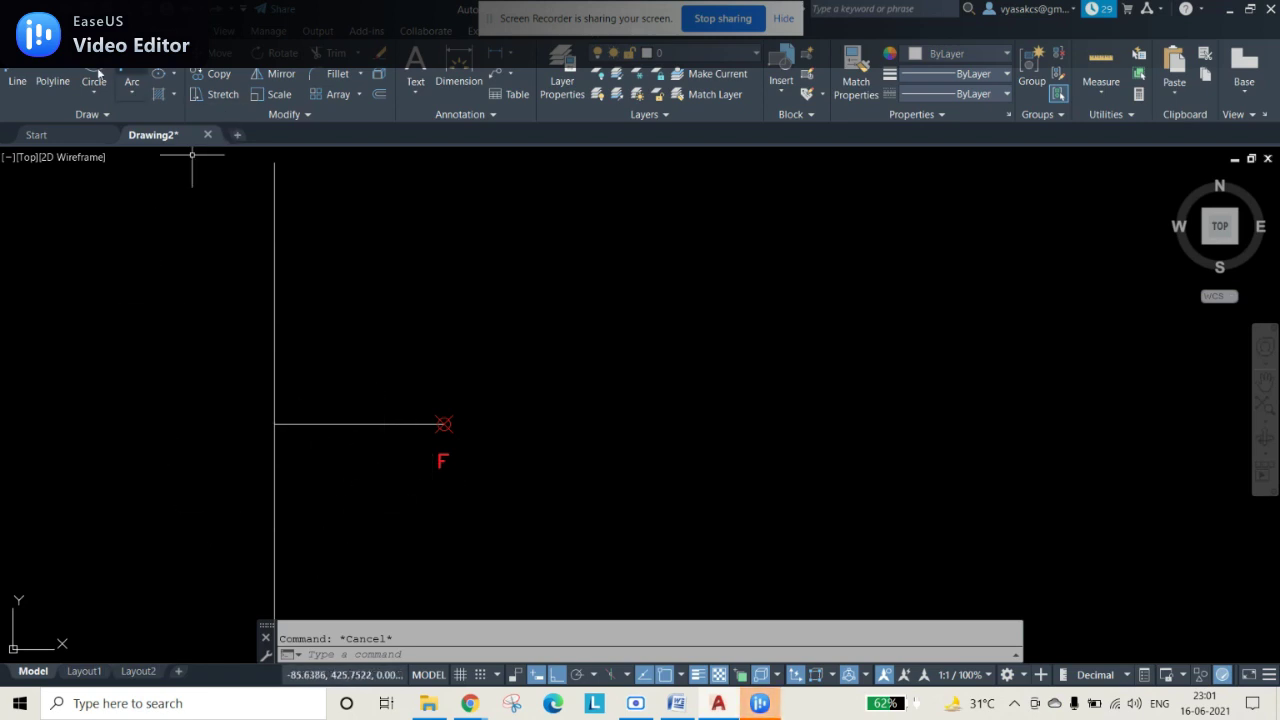
- Divide the horizontal line between the directrix and the focus into 5 equal segments
type("DIV")
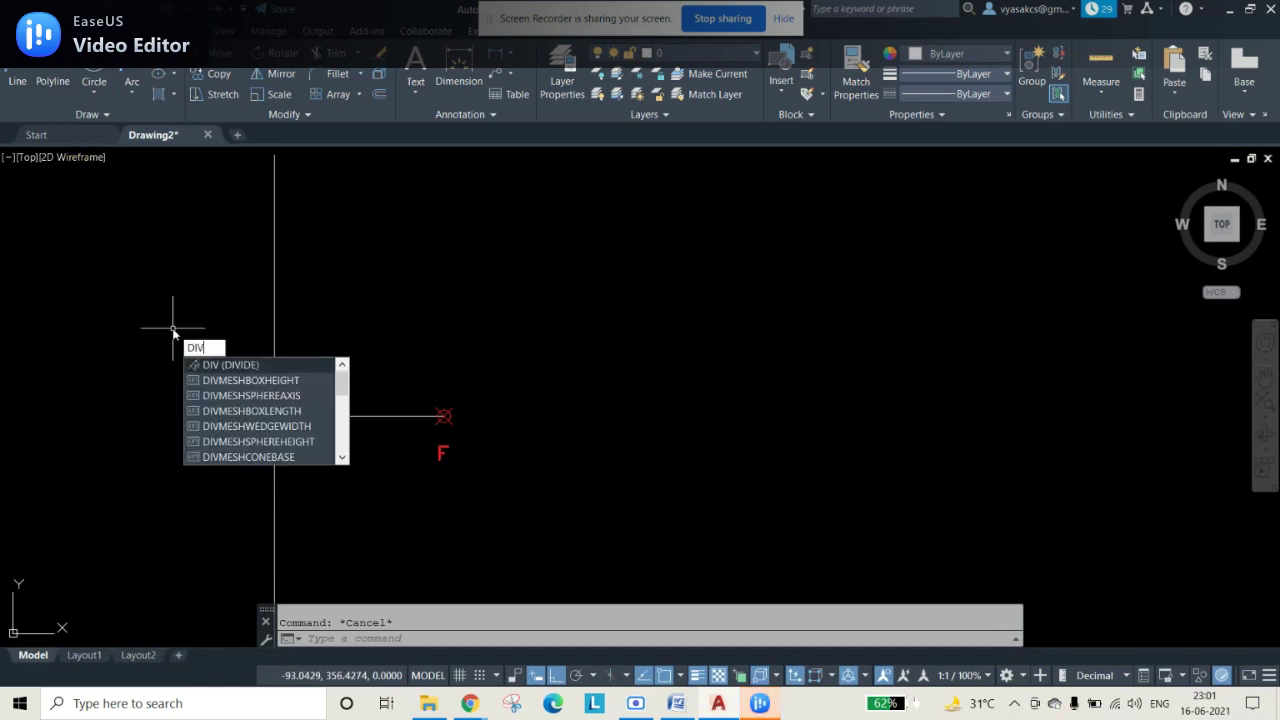
key("Return")
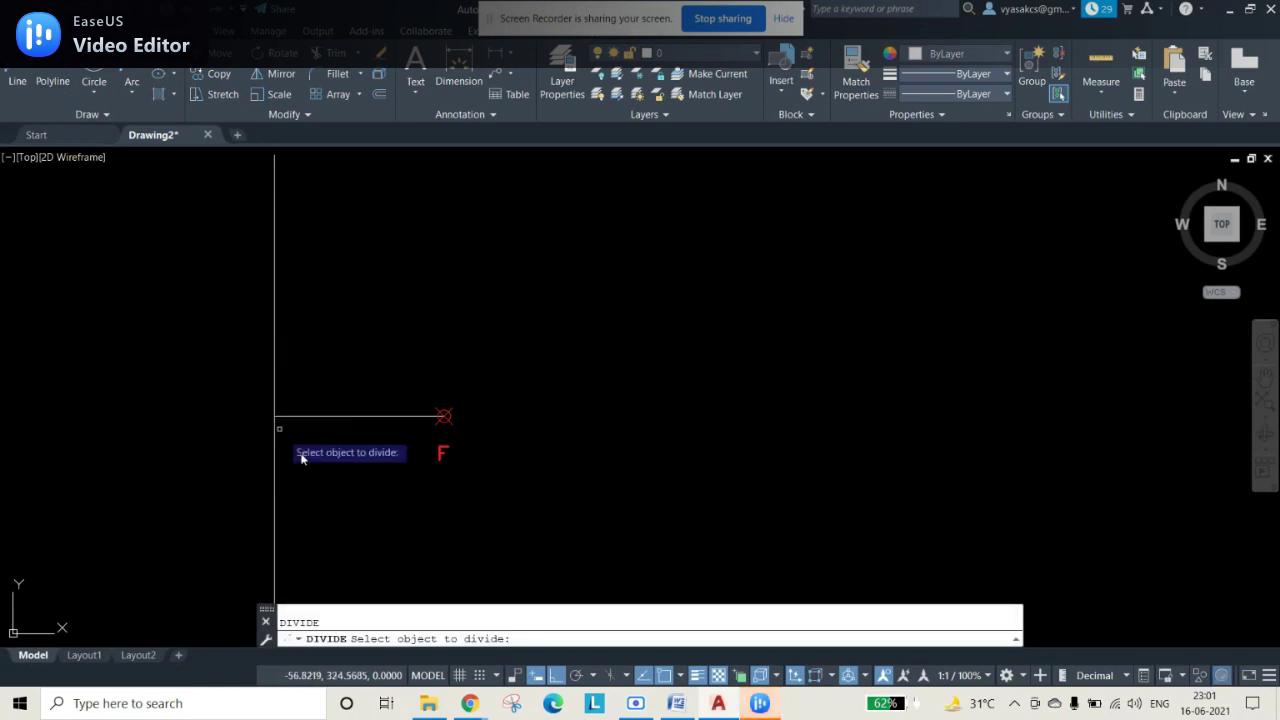
left_click(350, 416)
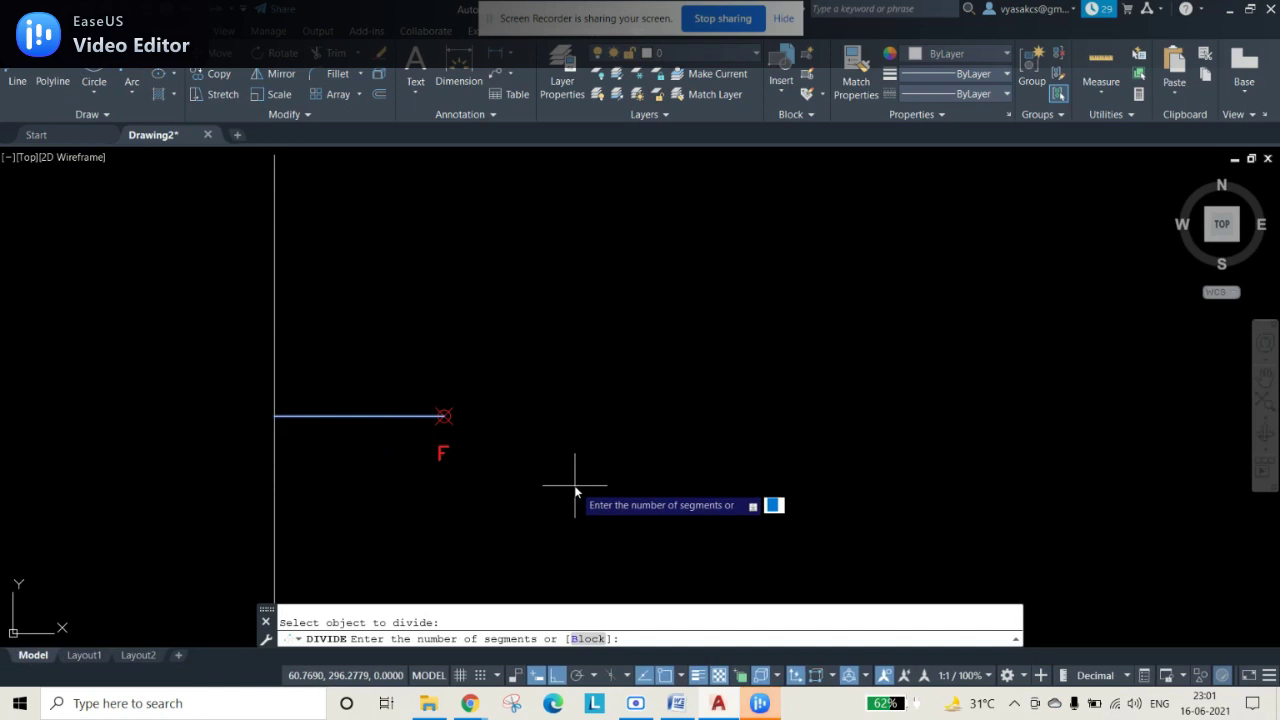
type("5")
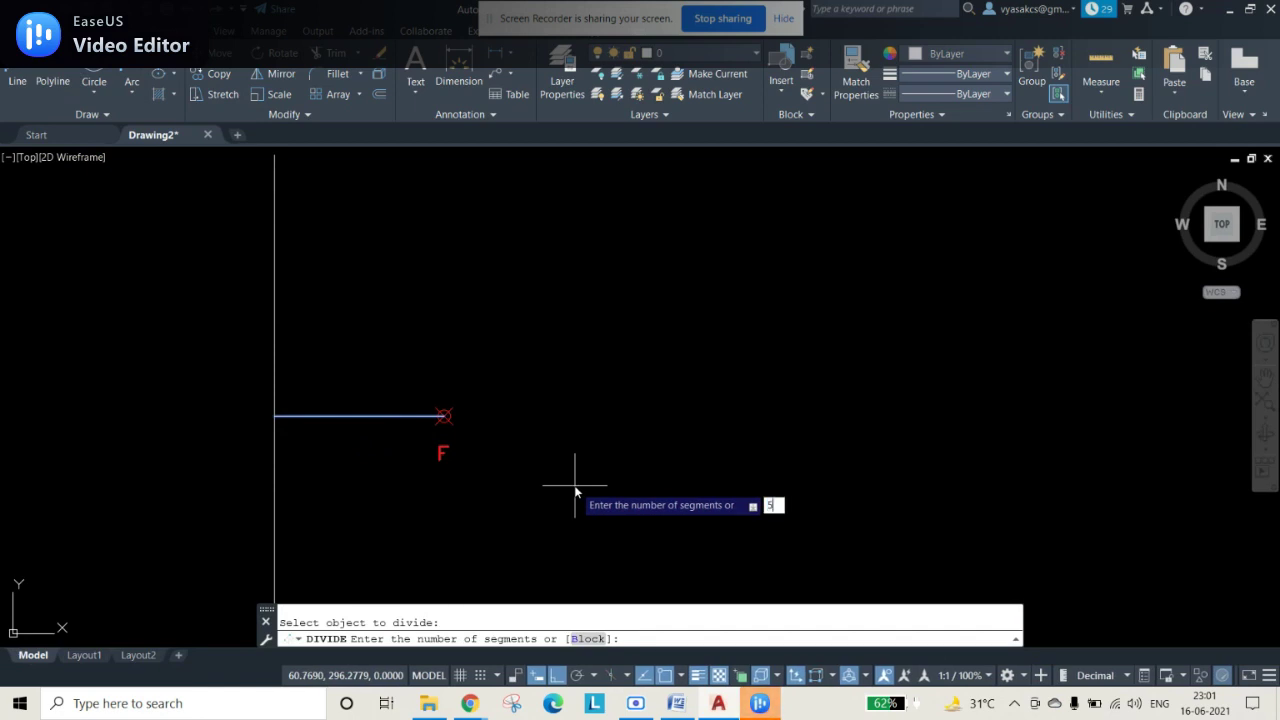
key("Return")
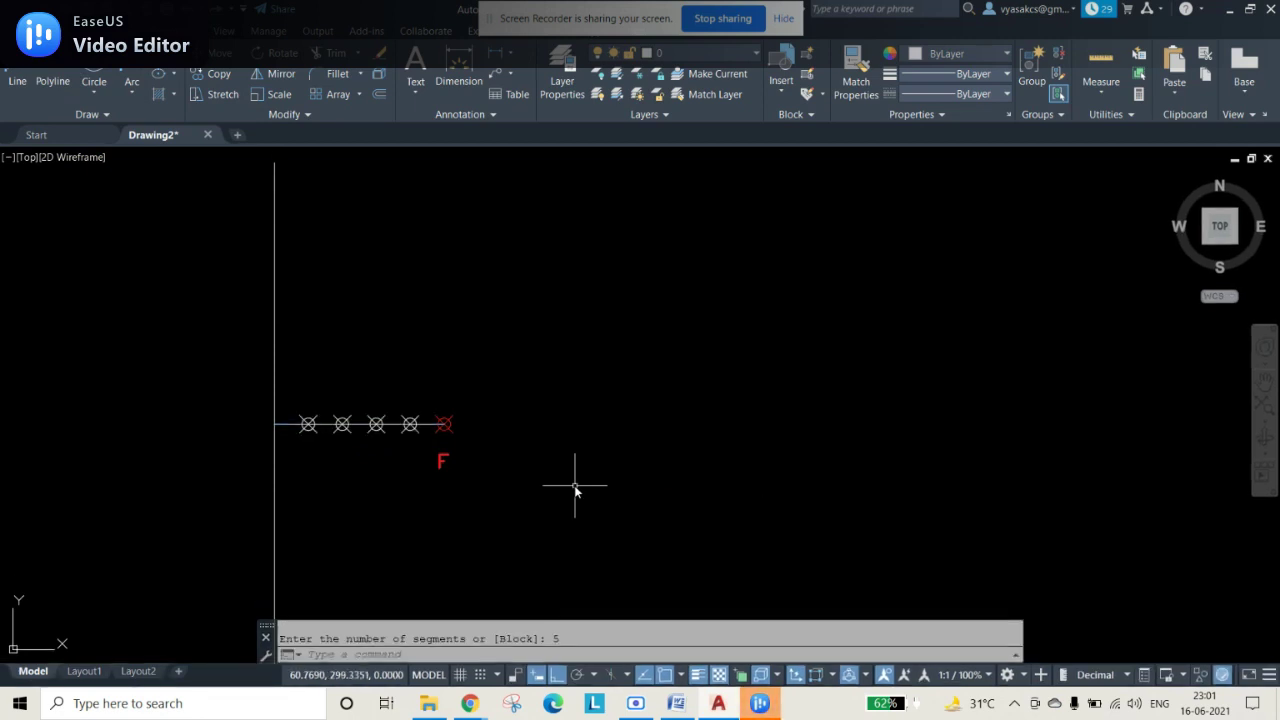
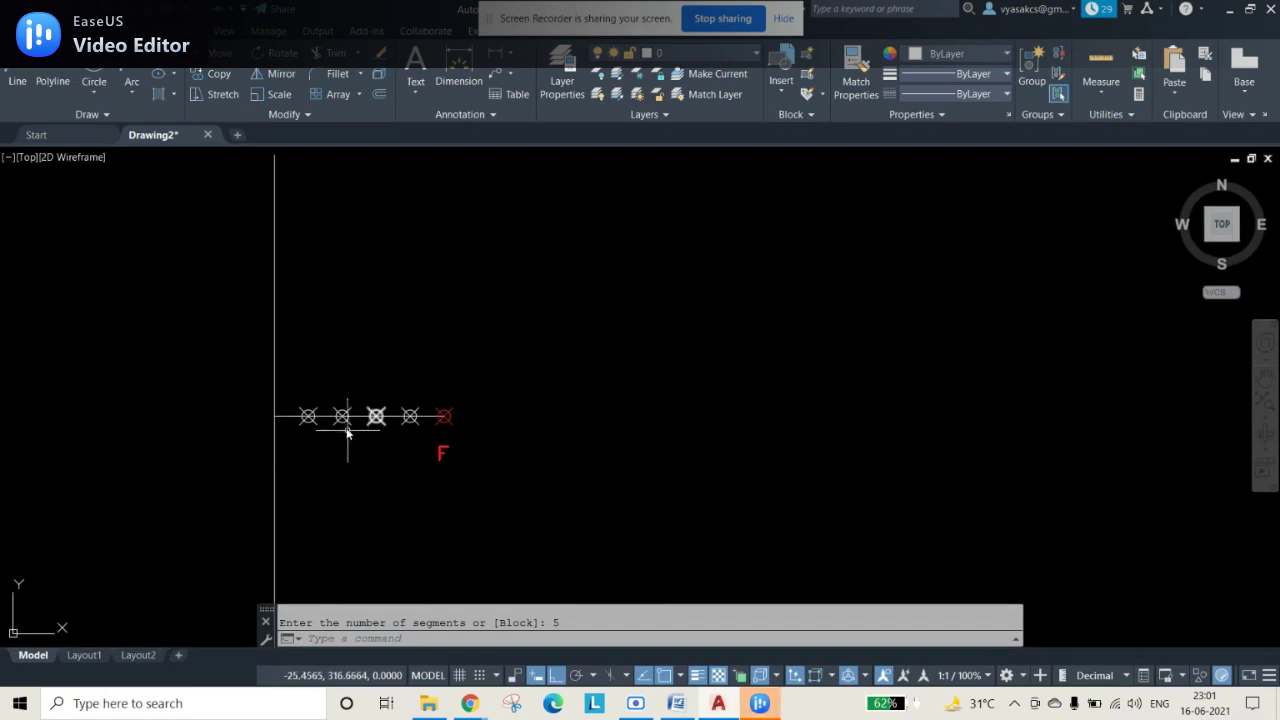
- Copy the F label to below the second division point from the directrix and change the copy's text to V
left_click(442, 454)
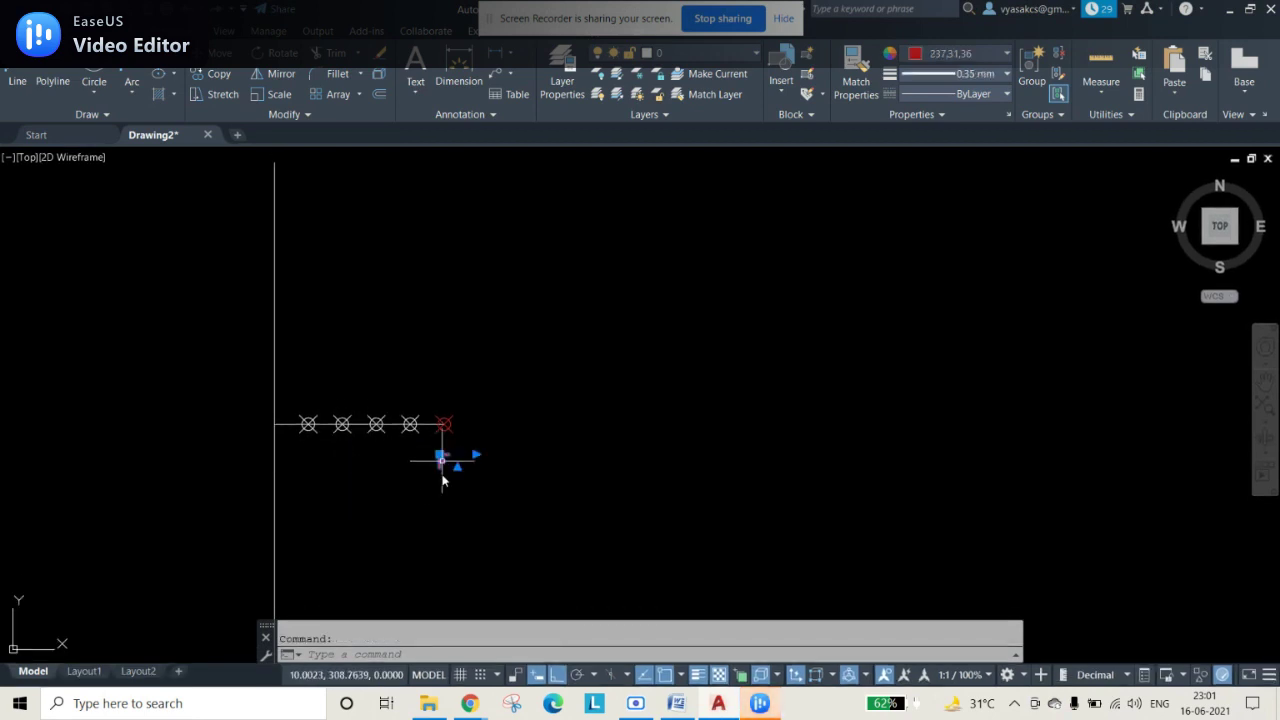
left_click(381, 497)
key("ctrl+c")
key("ctrl+v")
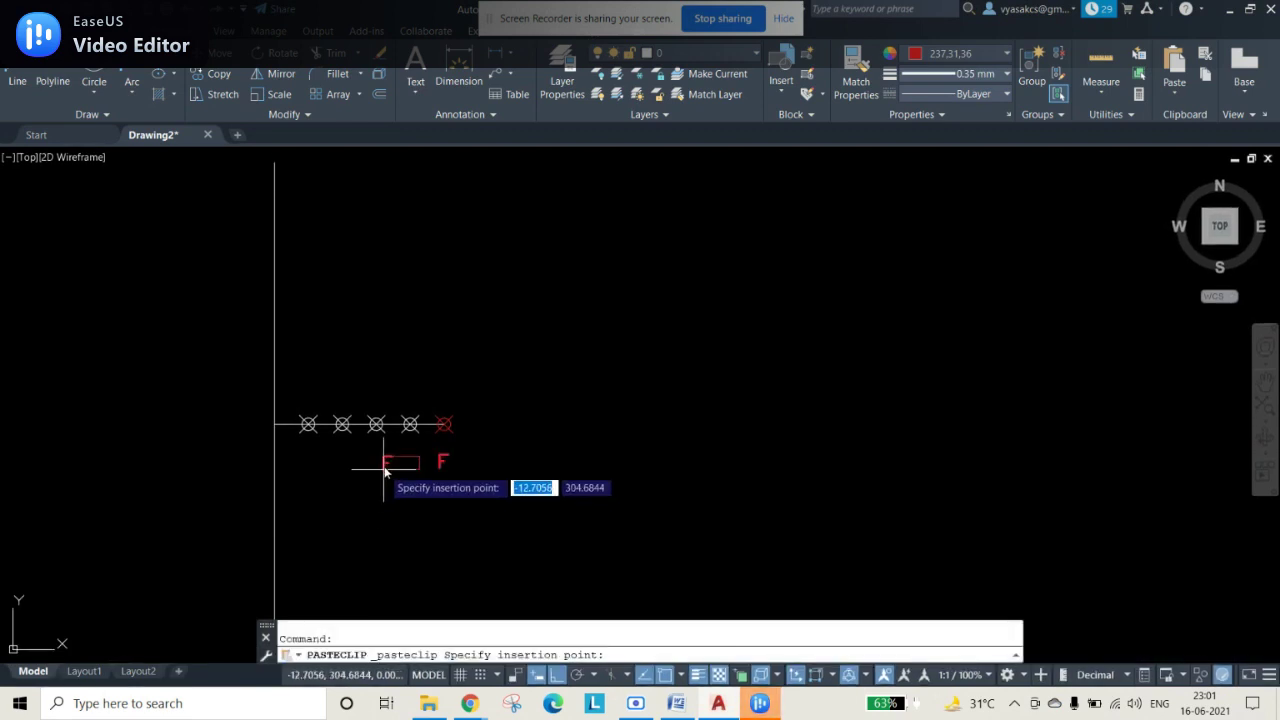
left_click(343, 462)
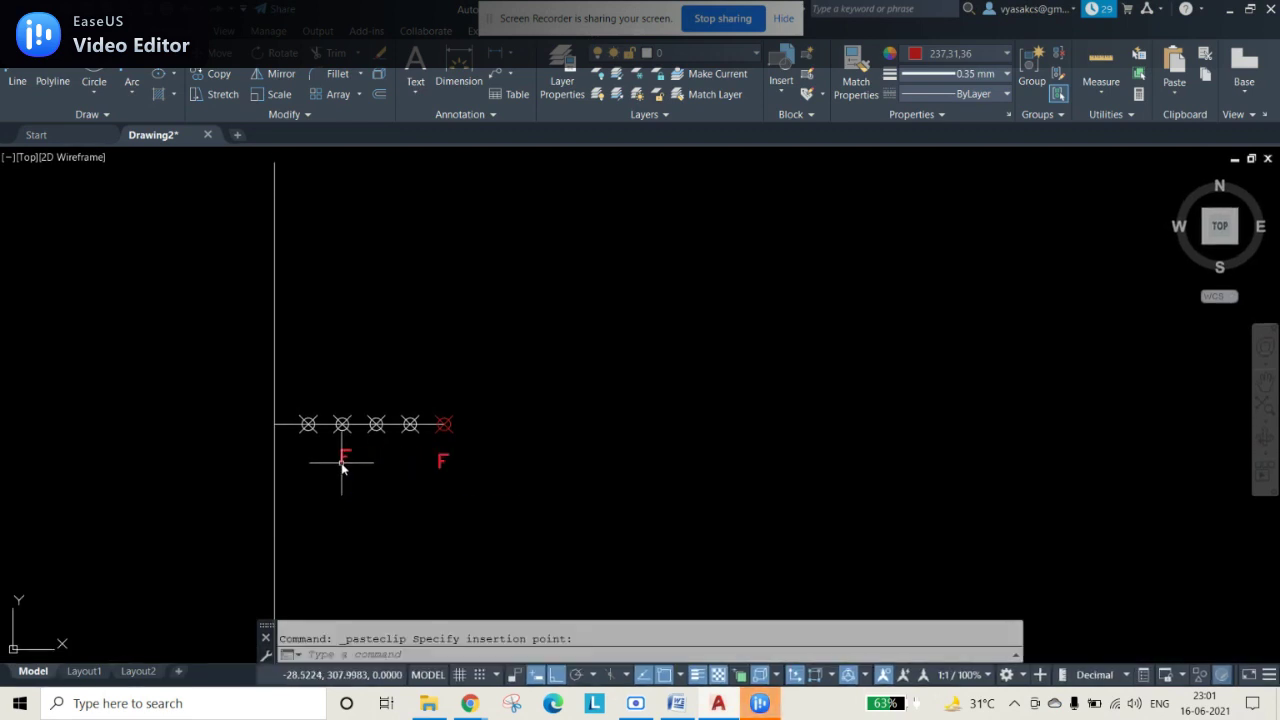
left_click(345, 455)
double_click(343, 457)
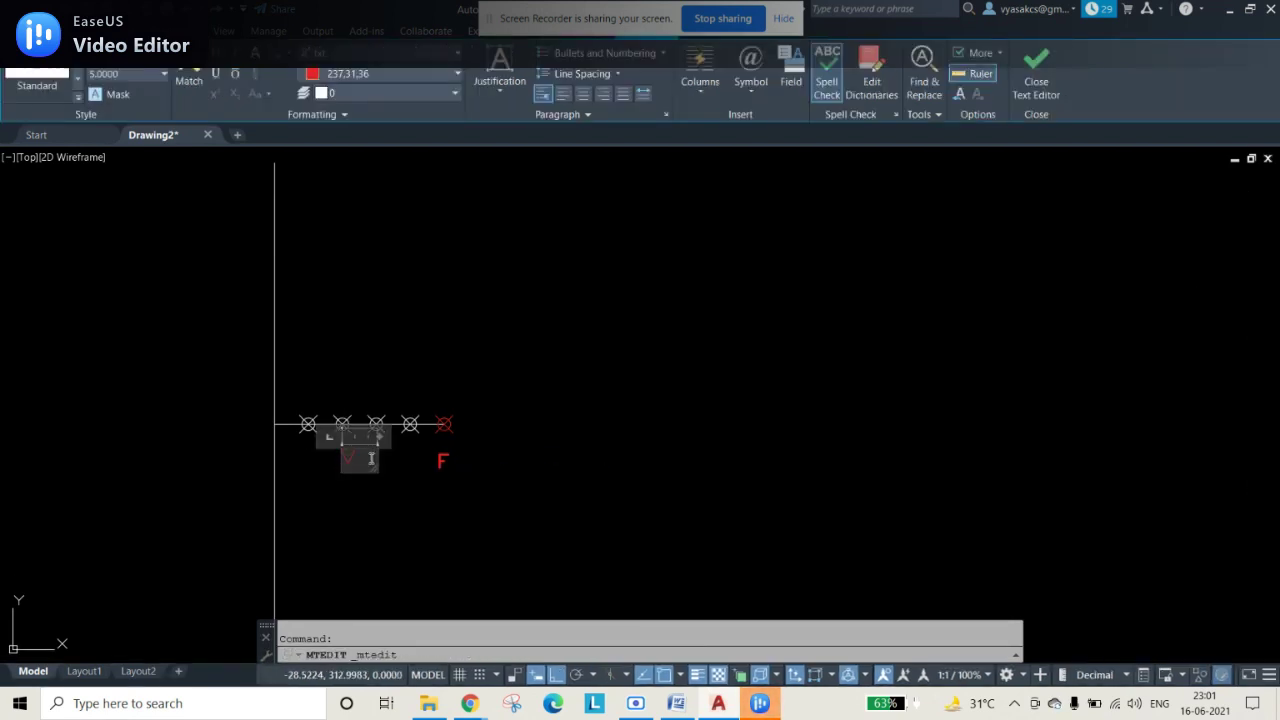
left_click(517, 511)
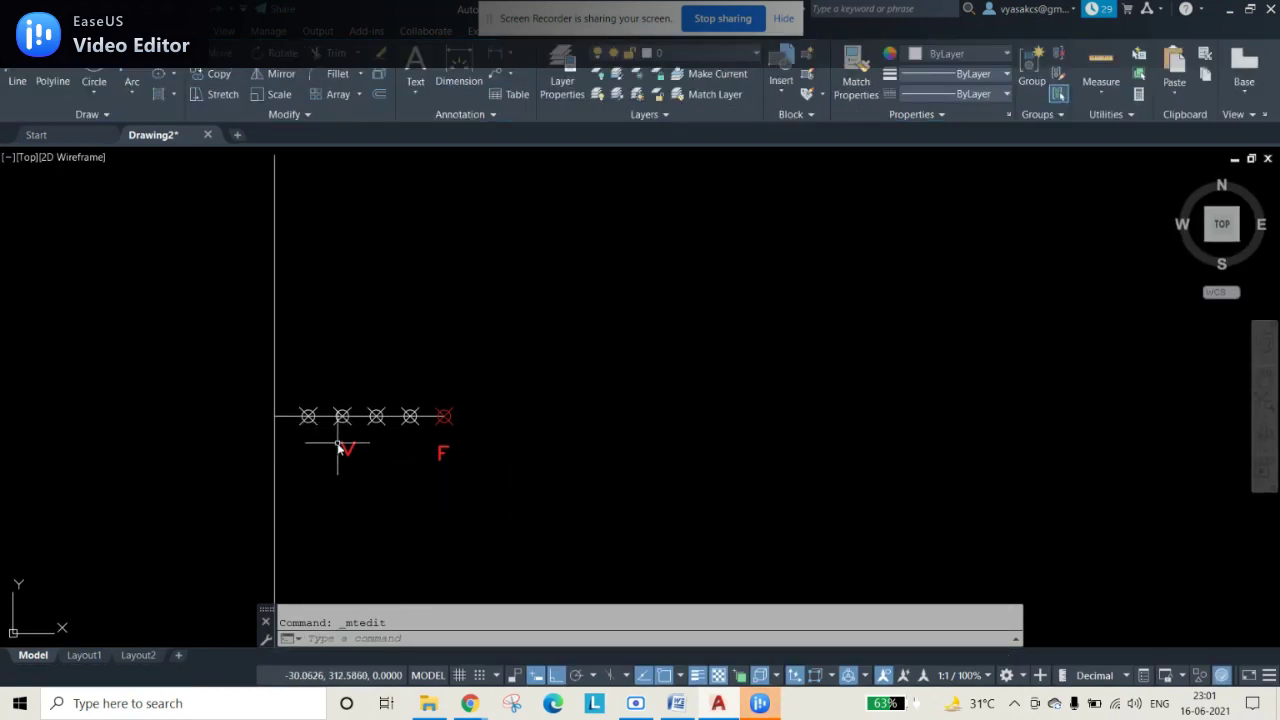
- Recolour the V label and the second division point from the directrix yellow (248,215,49)
left_click(343, 449)
left_click(960, 54)
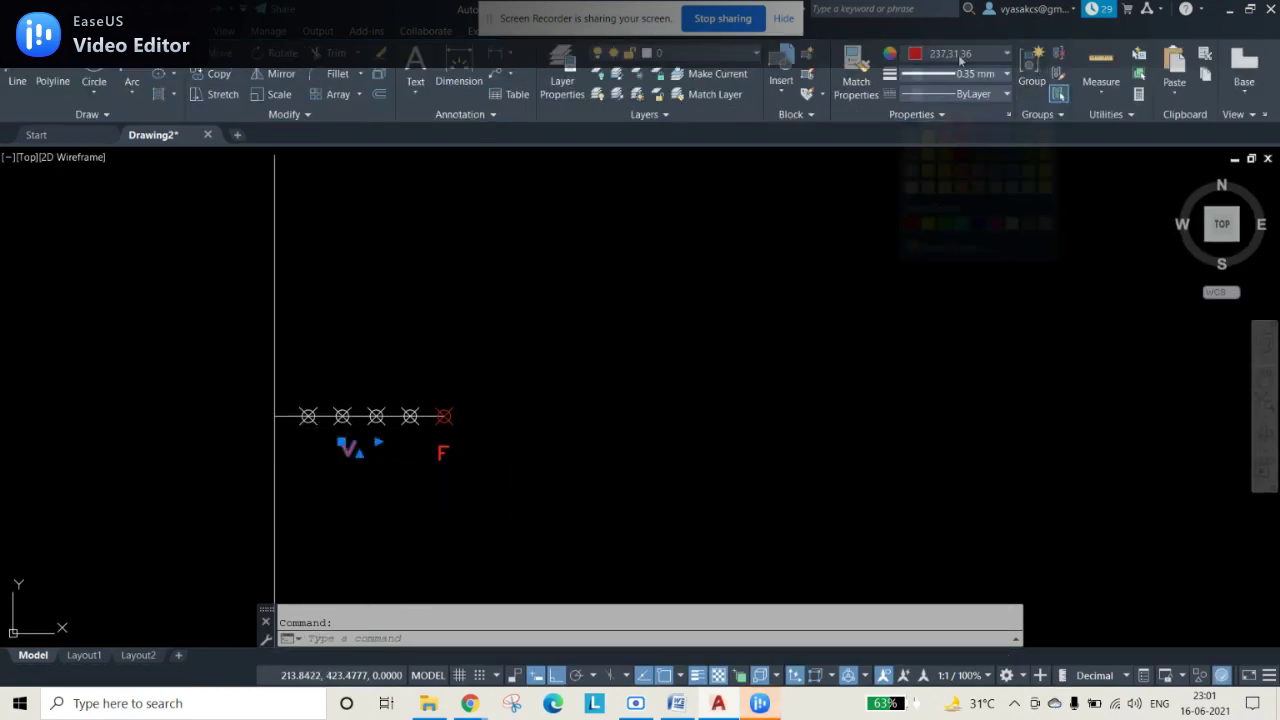
left_click(926, 145)
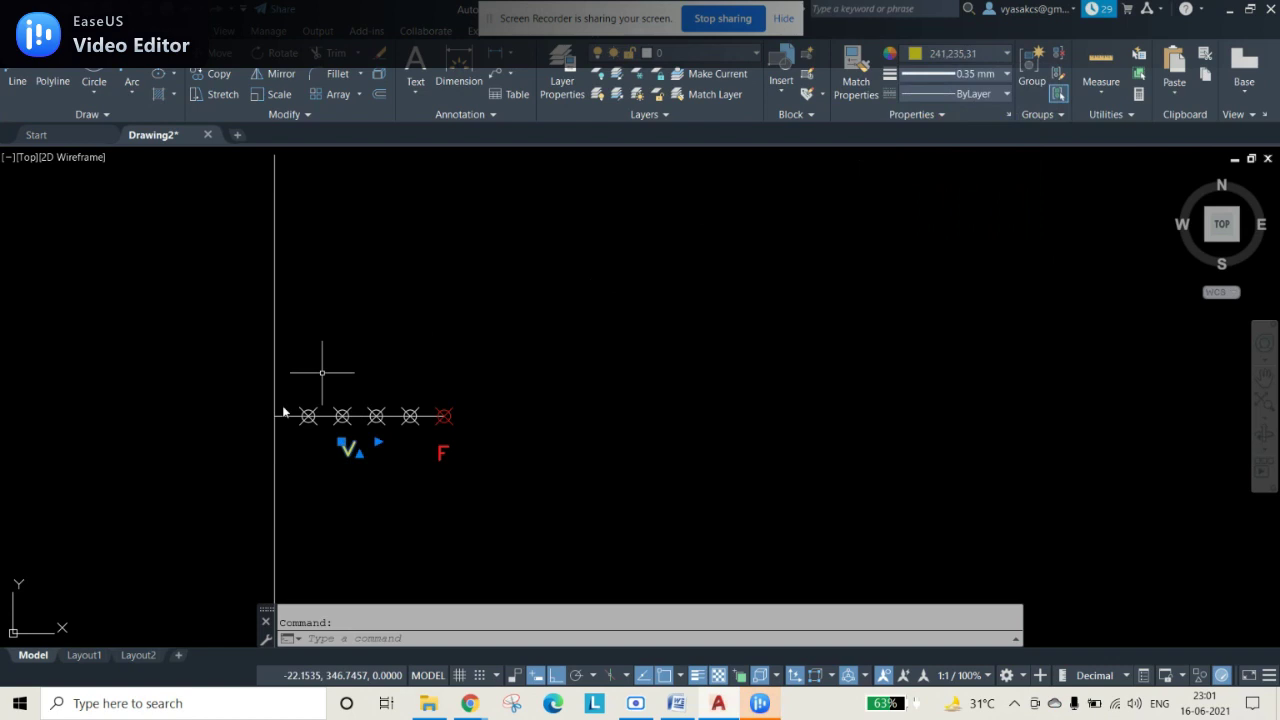
left_click(342, 424)
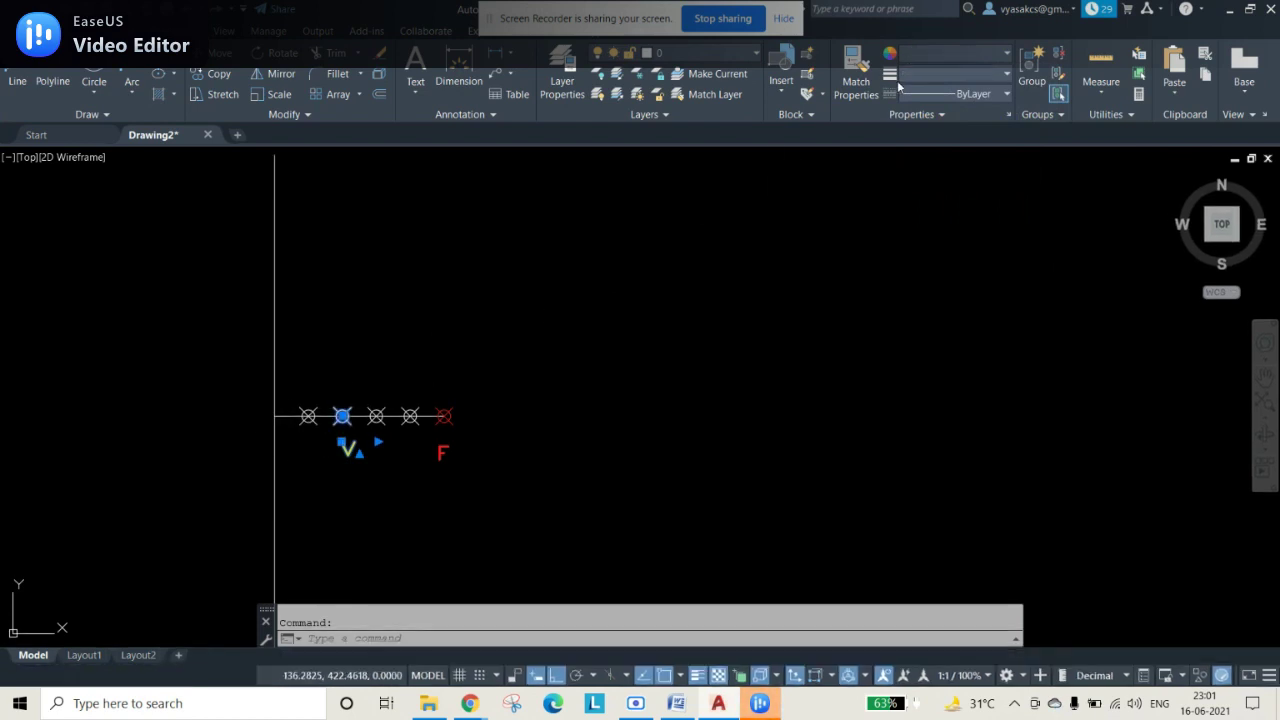
left_click(948, 55)
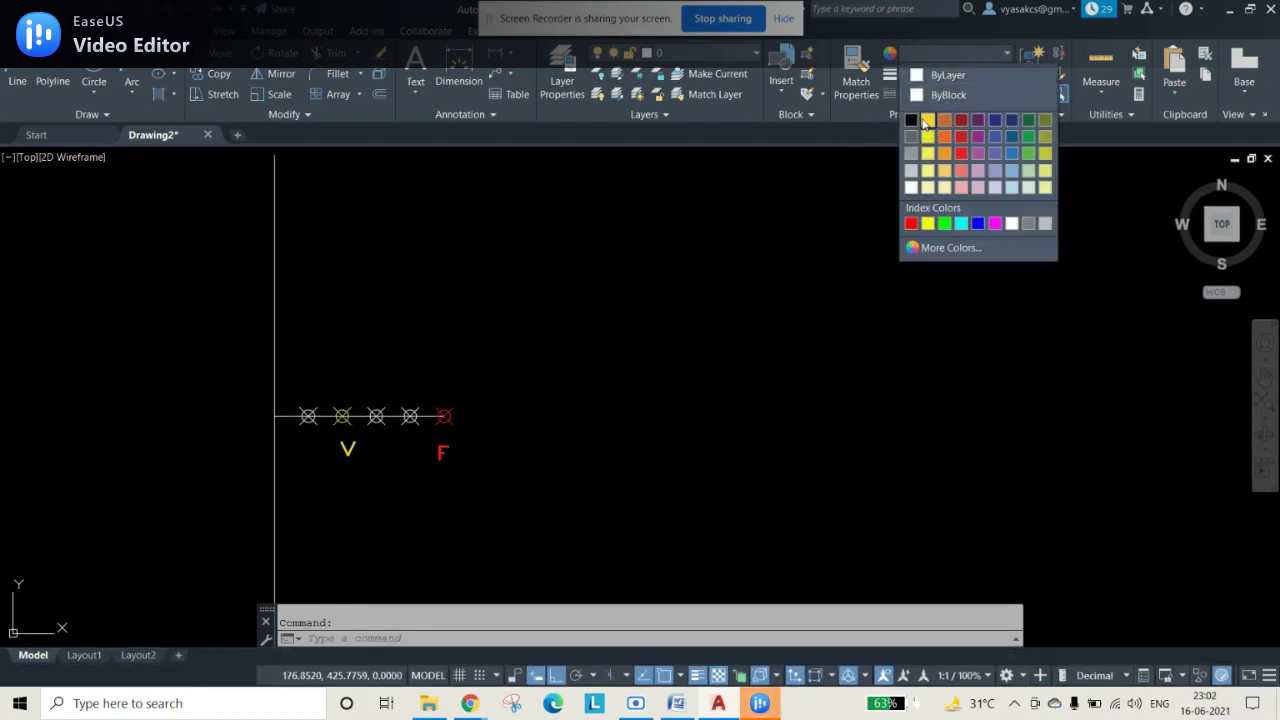
left_click(940, 122)
left_click(852, 419)
key("Escape")
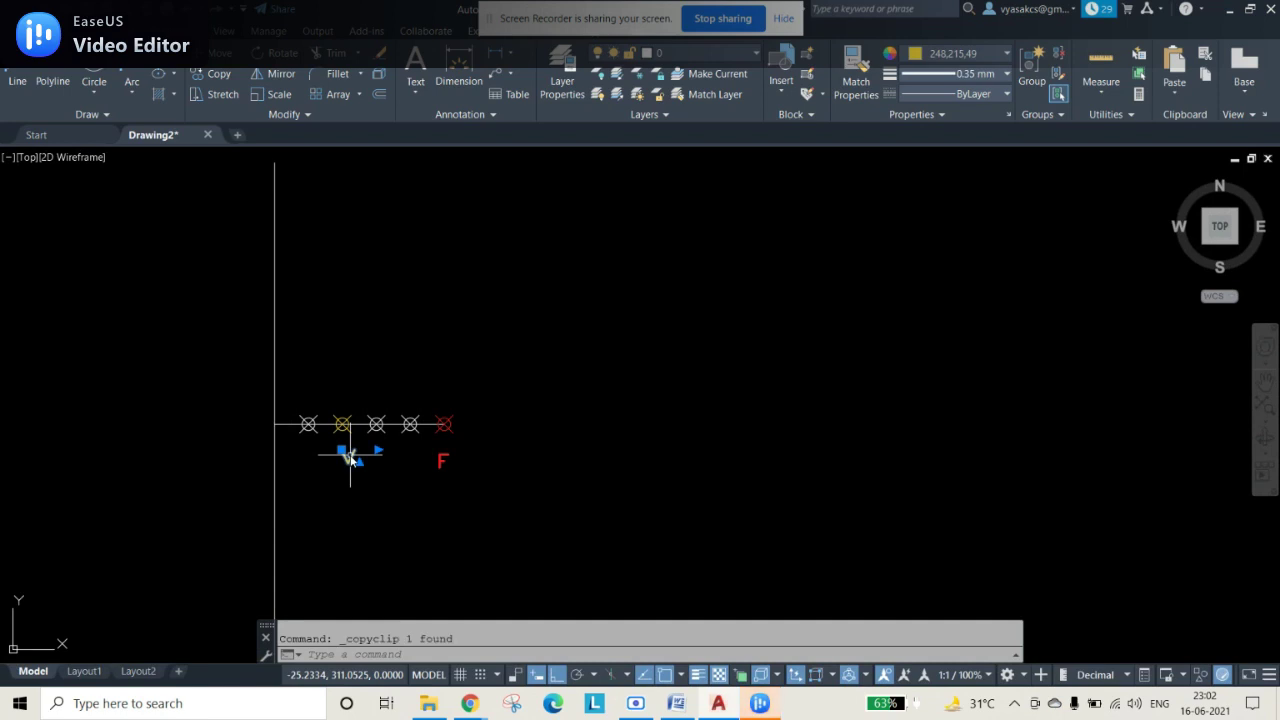
- Paste a copy of the V label just outside the directrix near the axis and change its text to C
key("ctrl+v")
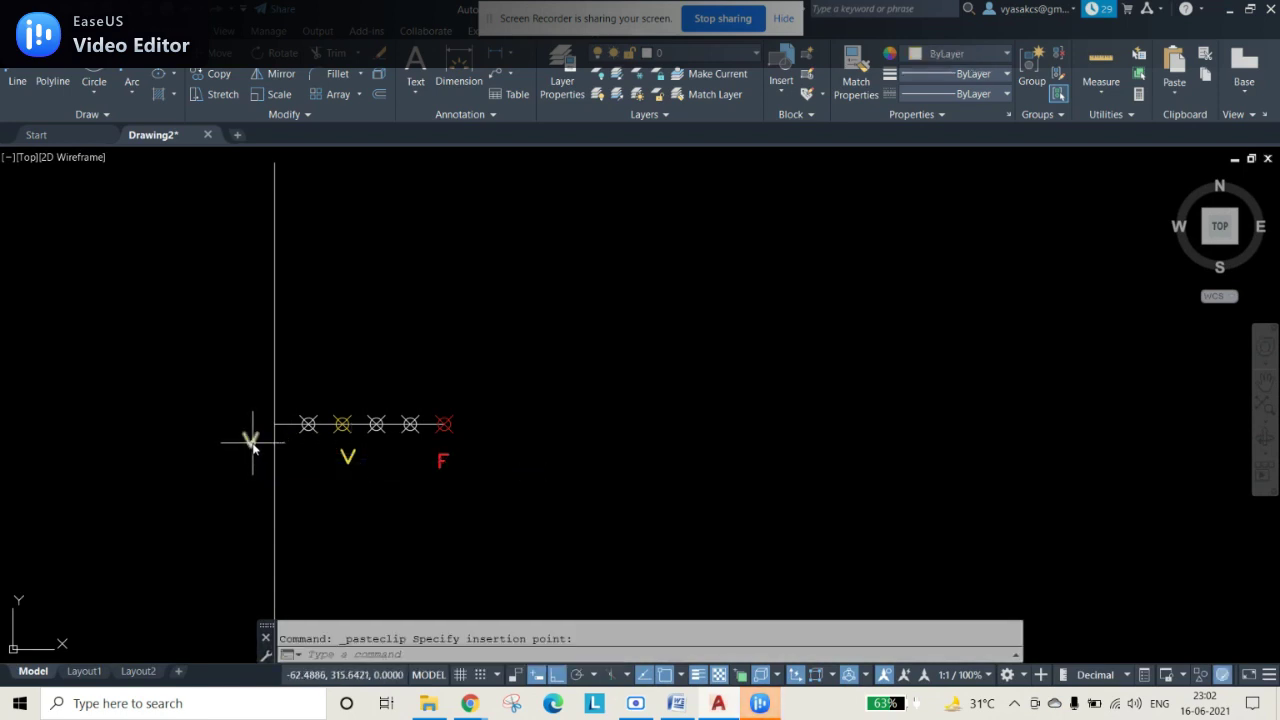
left_click(253, 447)
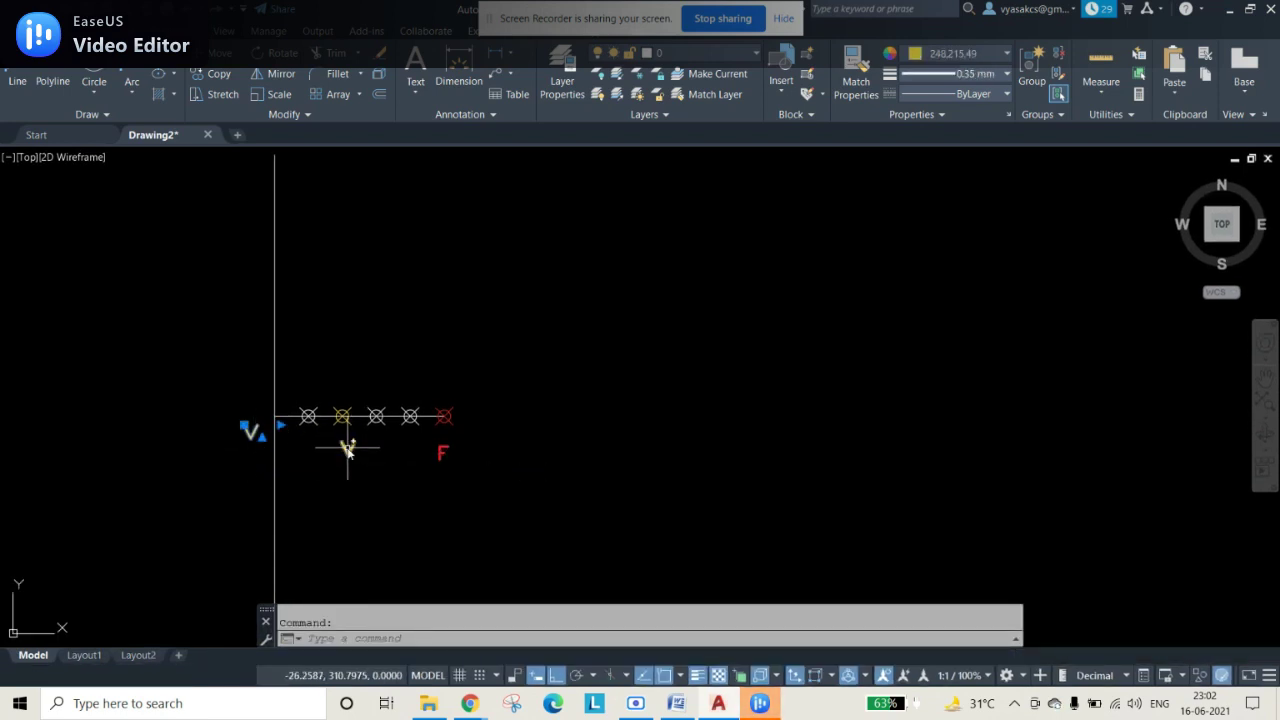
double_click(248, 437)
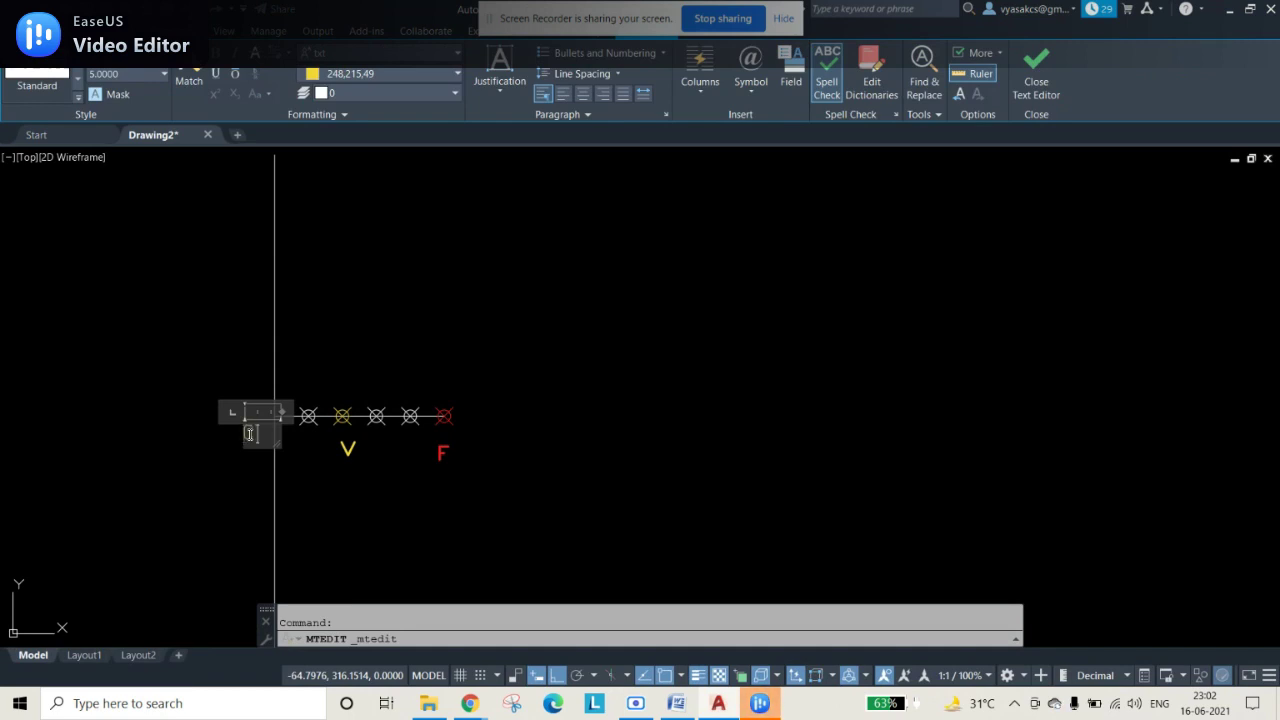
left_click(1040, 78)
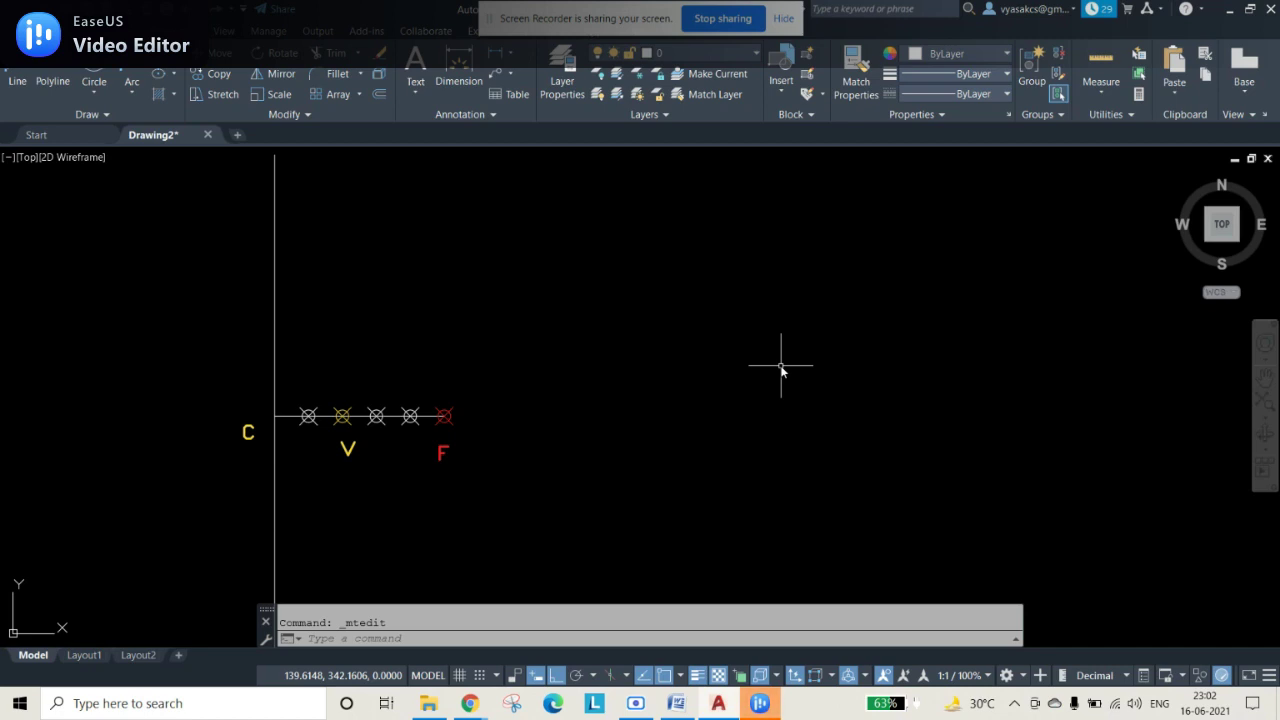
- Erase the first, third and fourth division points on the axis, keeping only the points at V and F
left_click(363, 414)
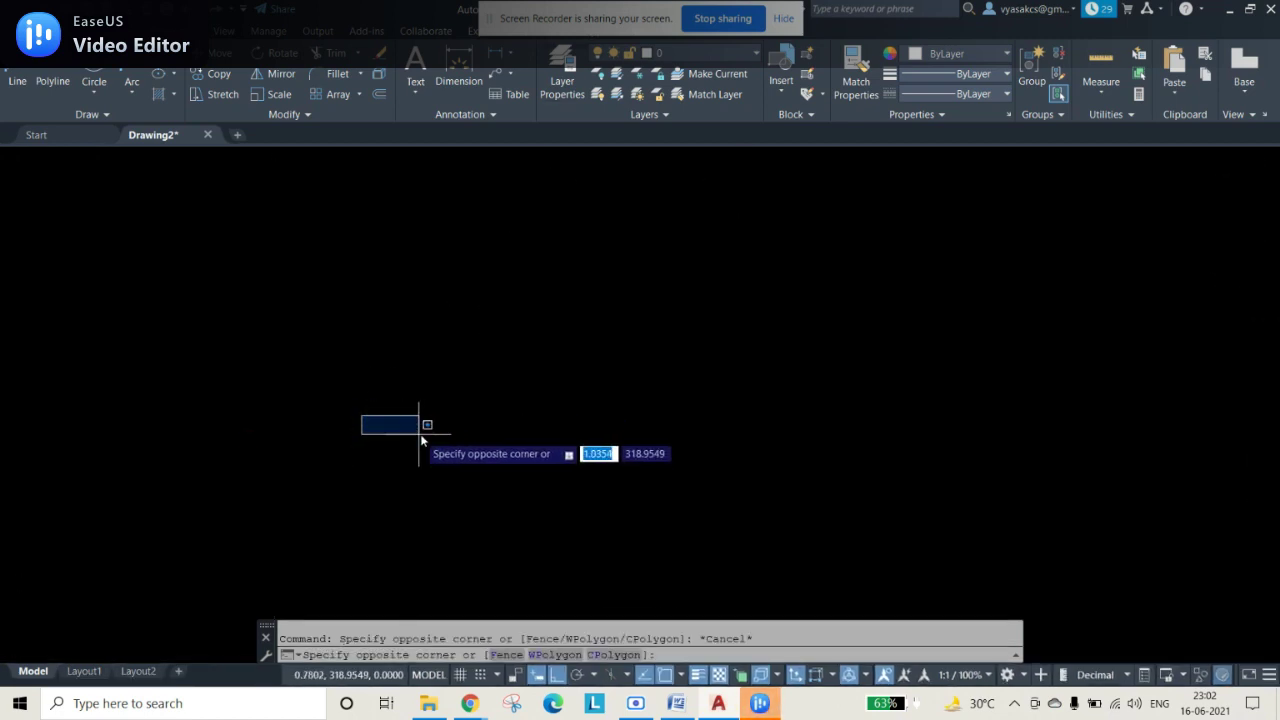
left_click(423, 451)
key("Delete")
left_click(287, 394)
left_click(318, 444)
key("Delete")
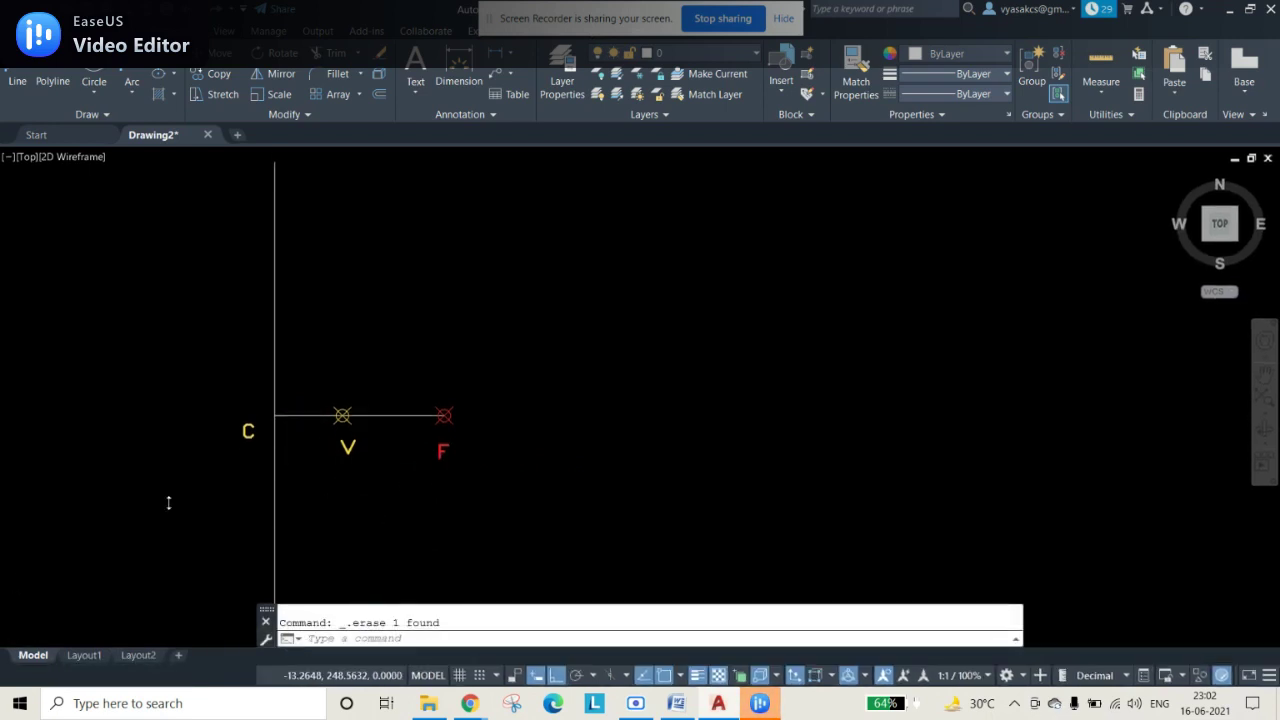
- Draw a line along the axis from point V to focus F and end the command
left_click(17, 80)
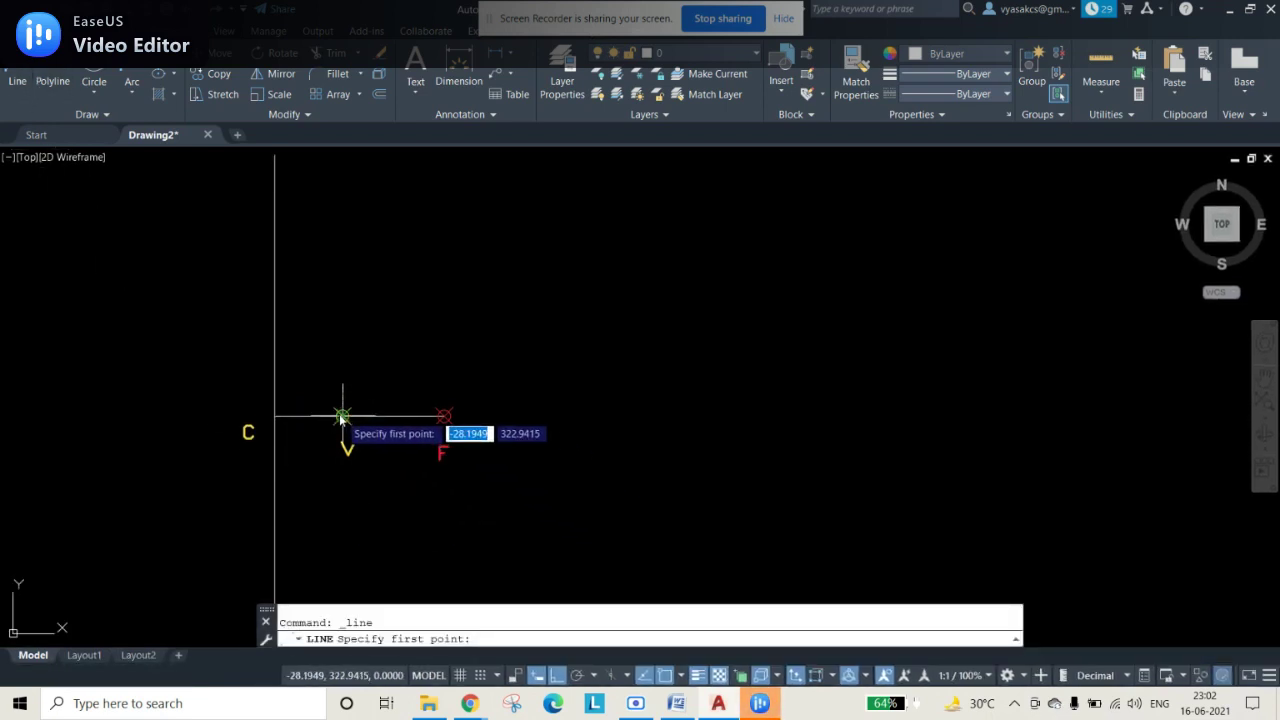
left_click(343, 418)
left_click(442, 417)
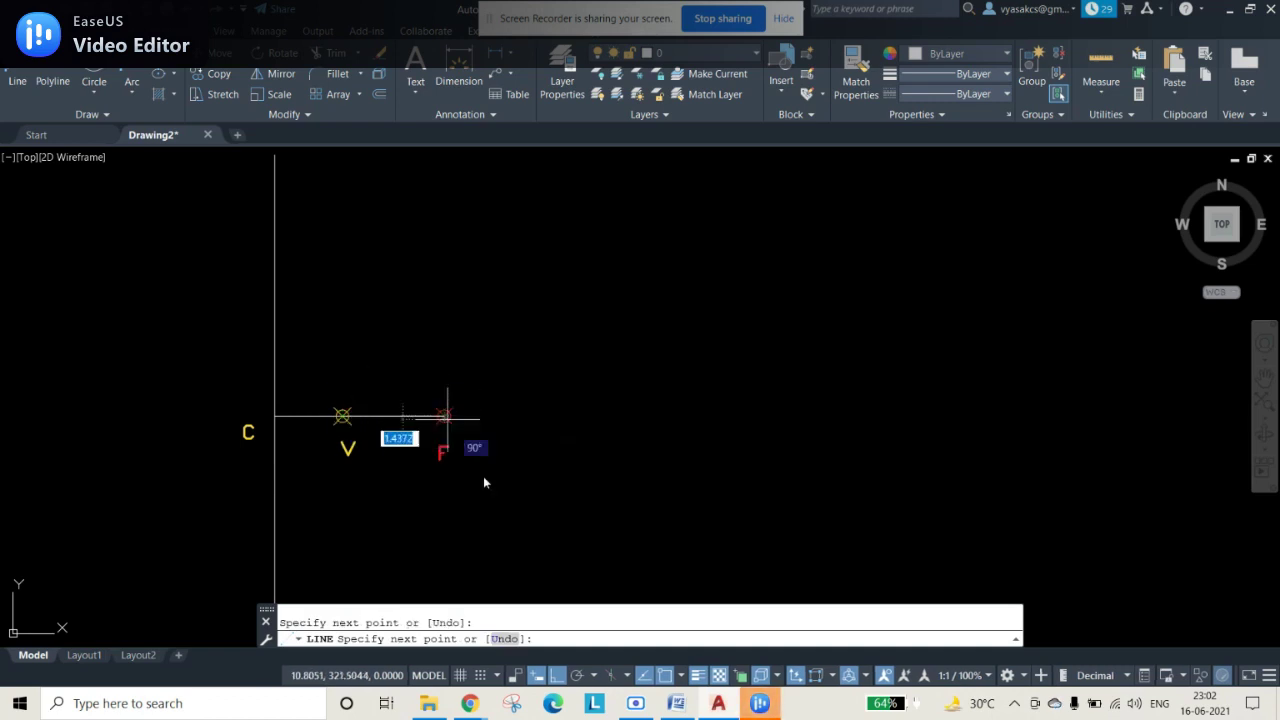
key("Escape")
- Rotate the line VF by 90 degrees about V so that it stands perpendicular to the axis
left_click(413, 424)
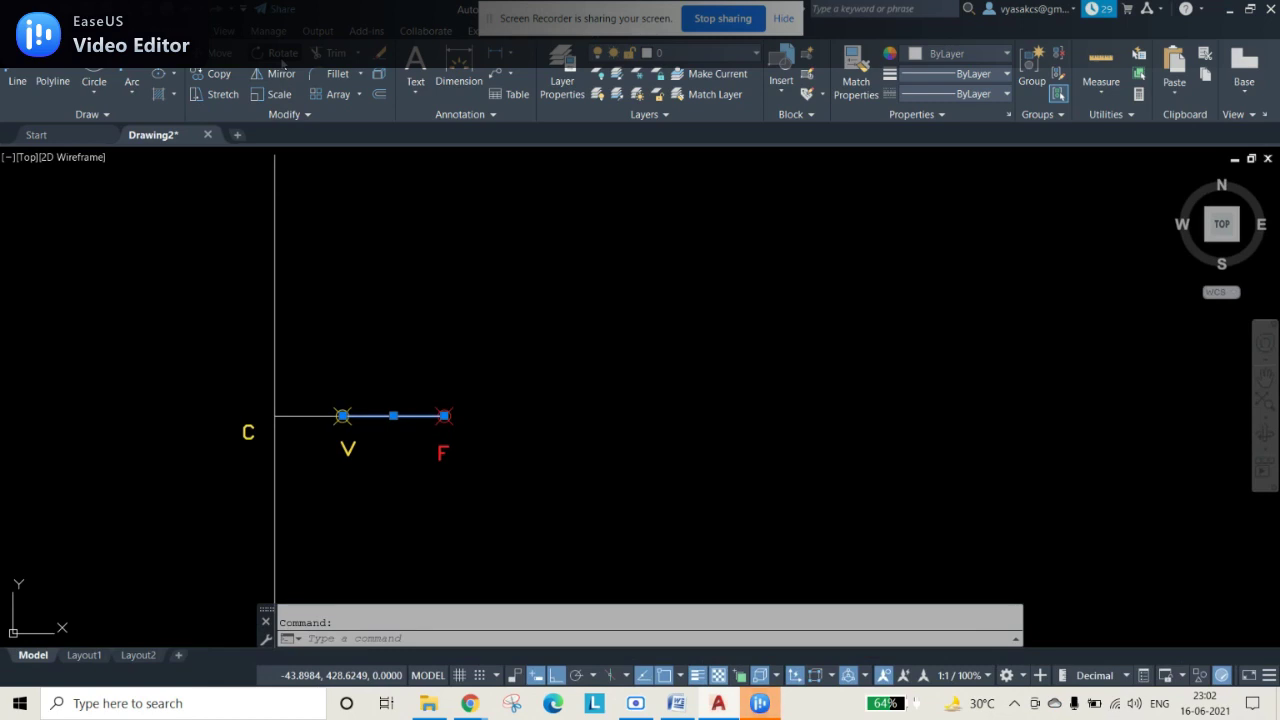
left_click(283, 58)
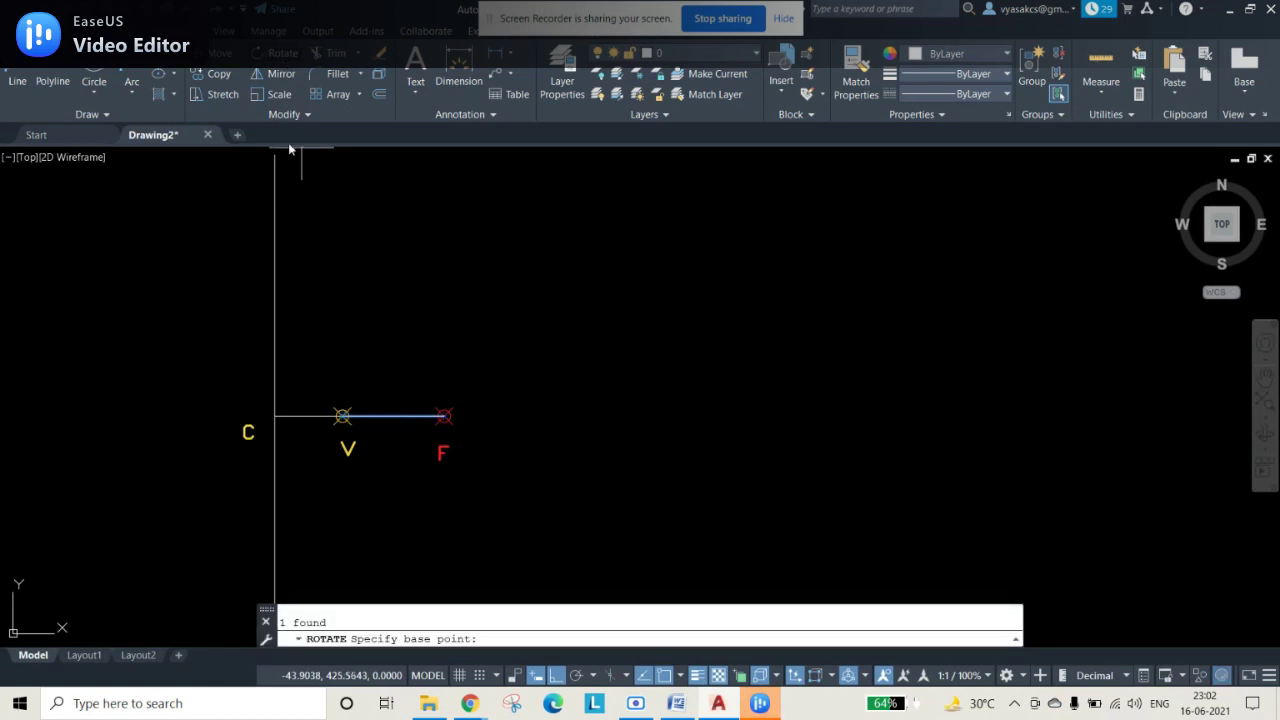
left_click(342, 418)
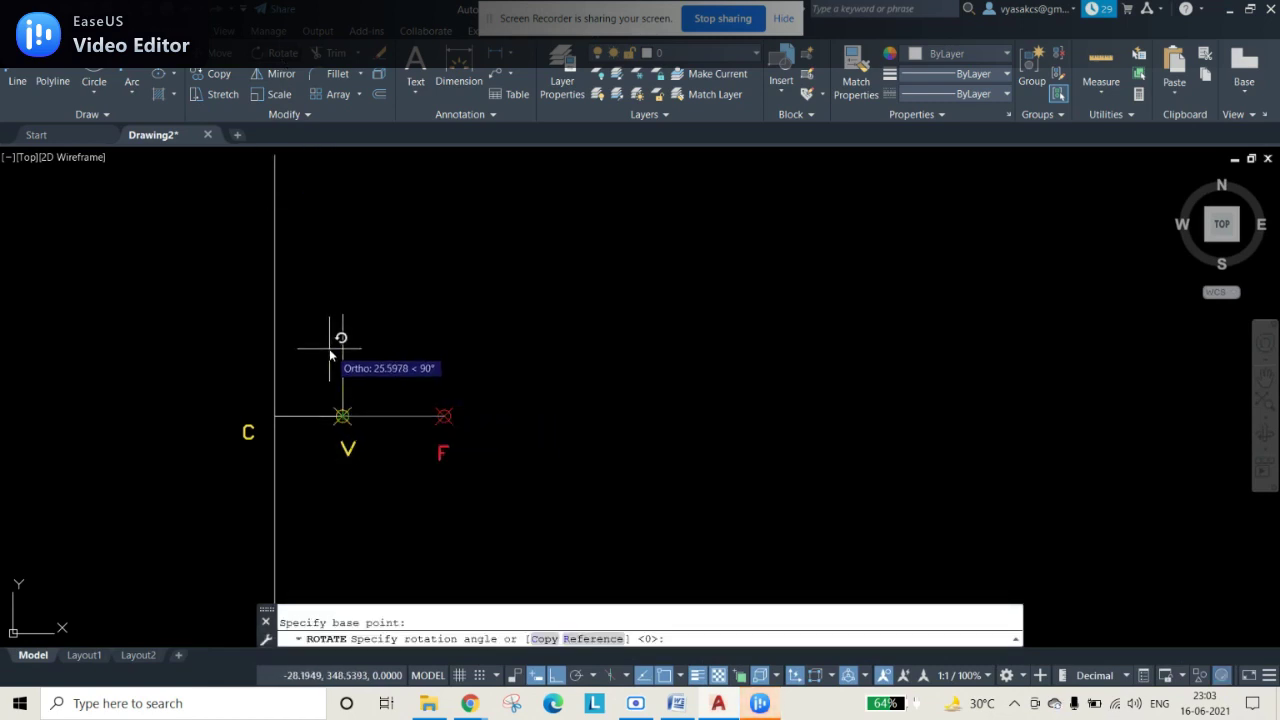
type("90")
key("Return")
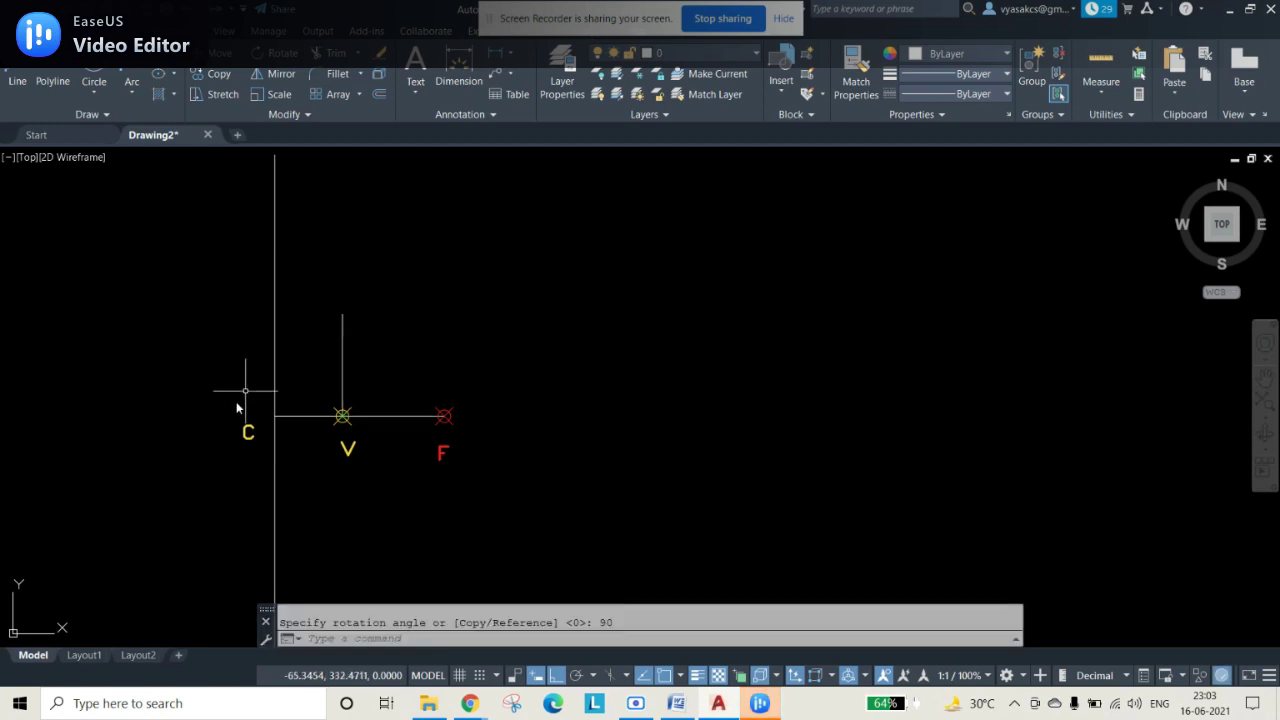
- Draw a horizontal line 100 mm long from V through F to extend the axis
scroll(527, 377, "down", 2)
middle_click_drag(527, 377, 494, 420)
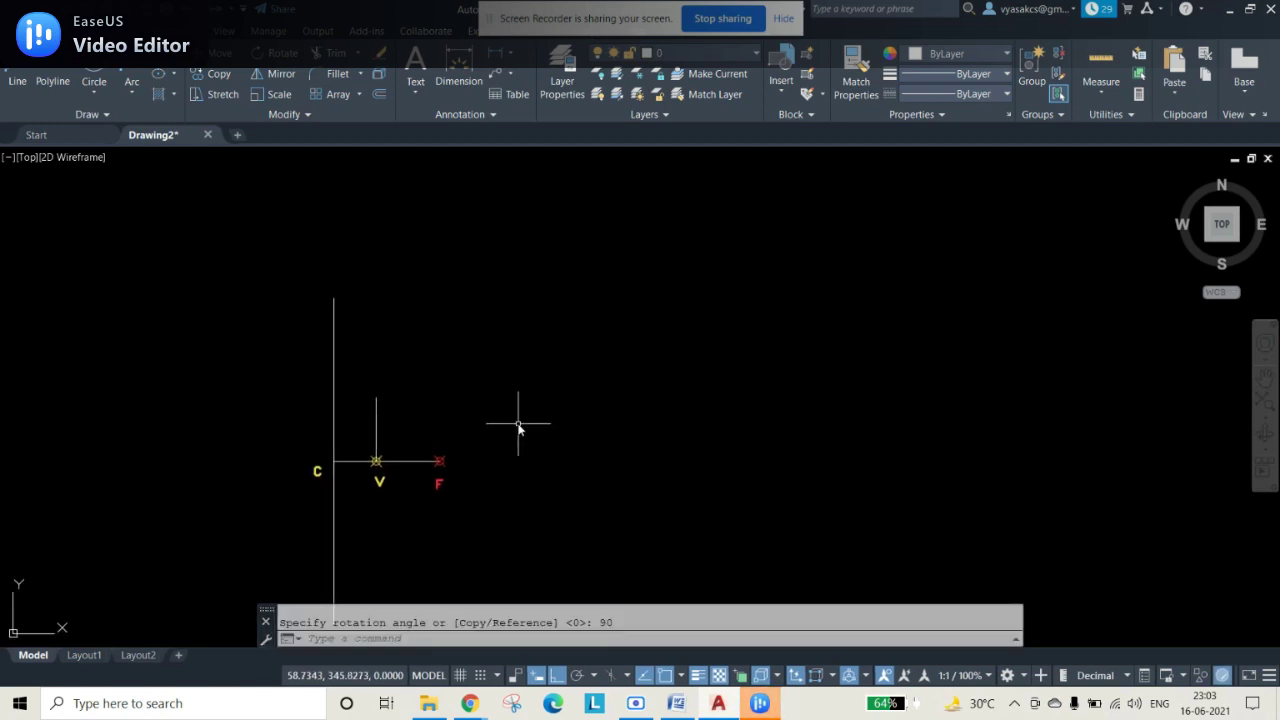
left_click(20, 76)
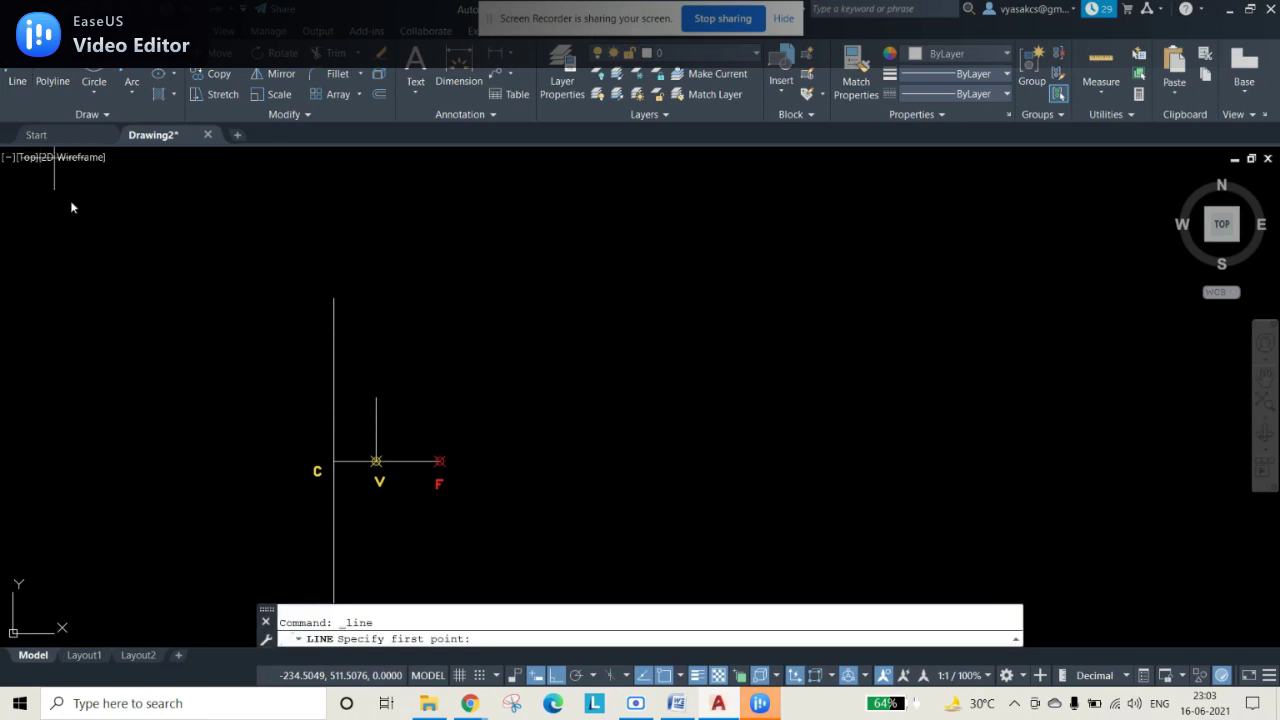
left_click(377, 462)
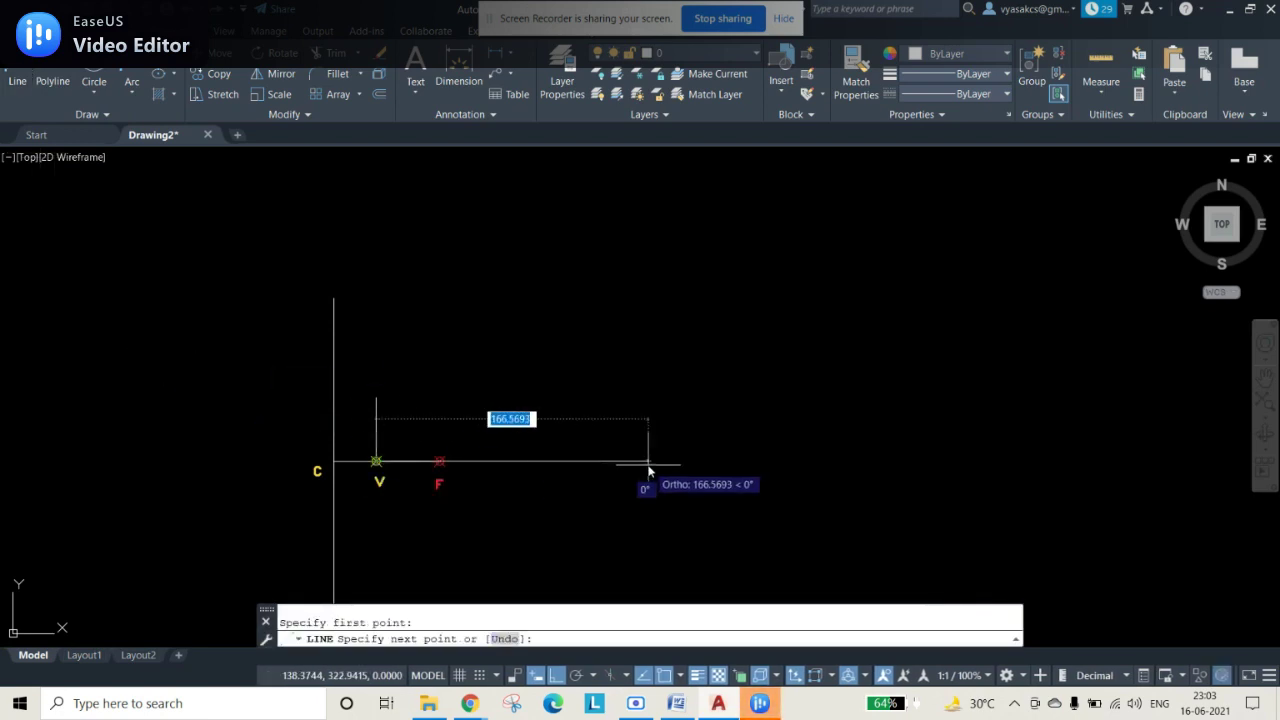
type("100")
key("Return")
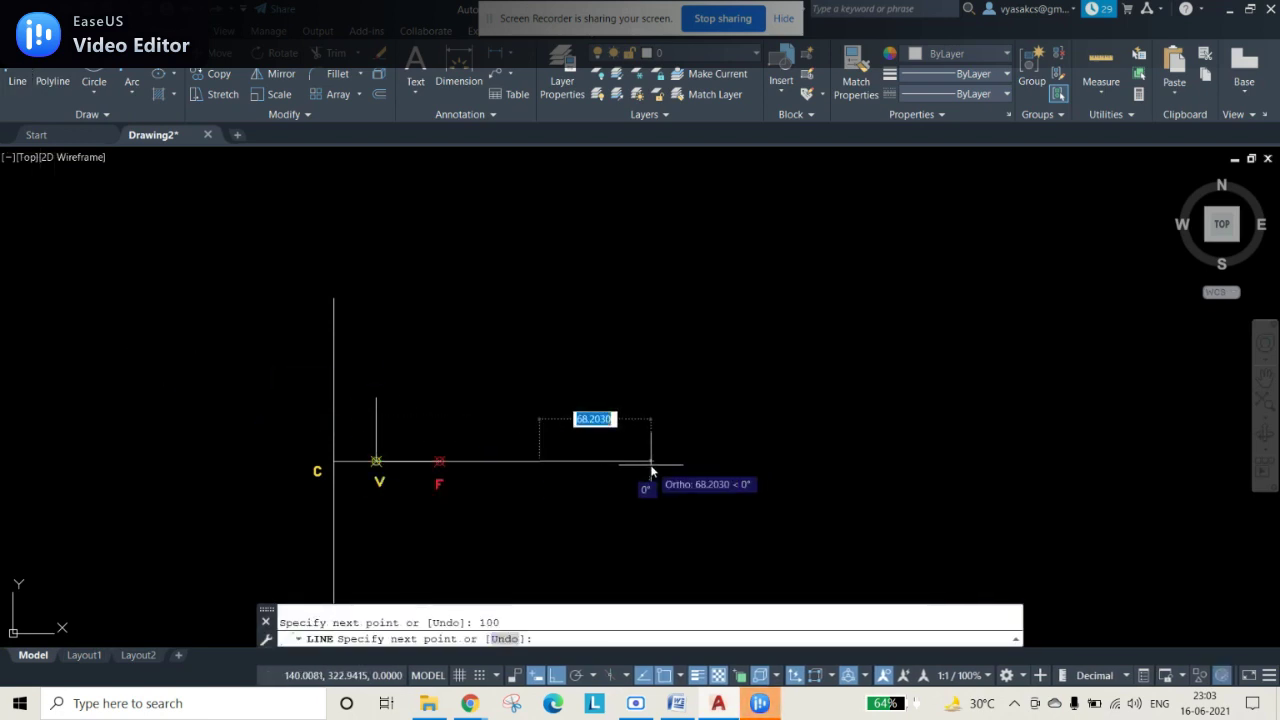
key("Escape")
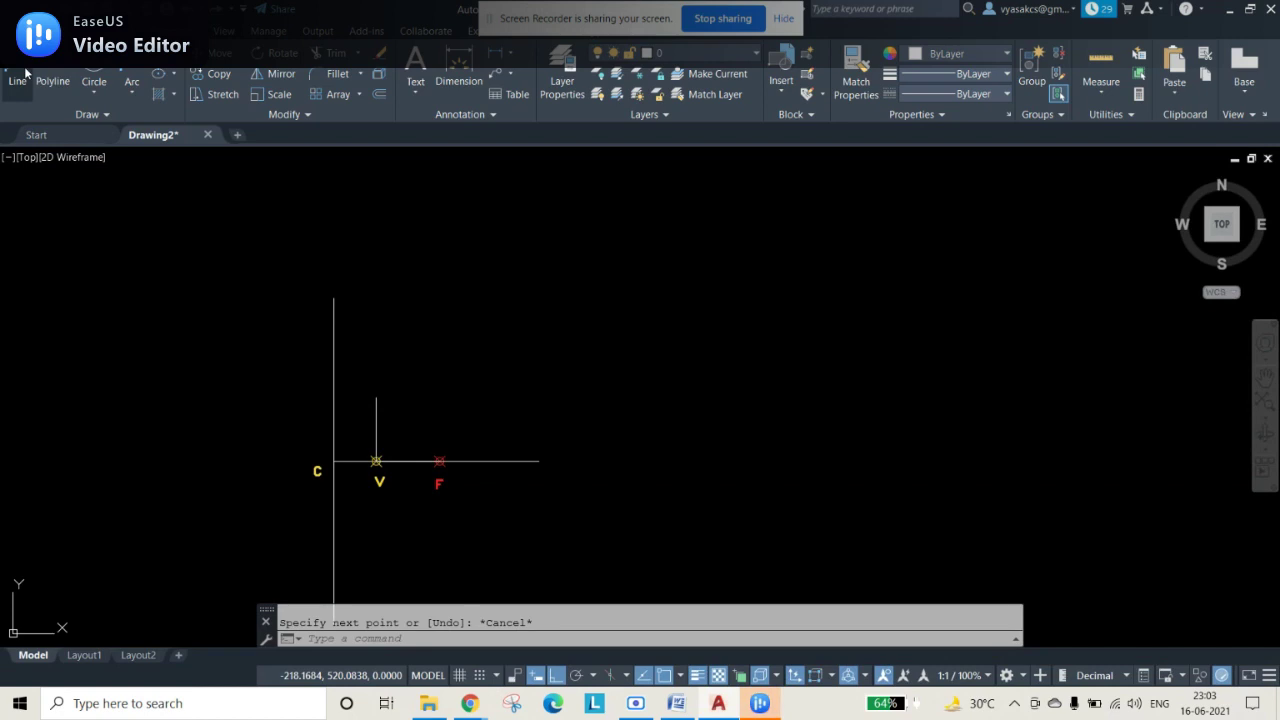
- Draw a vertical line 300 mm long upward from the far end of the extended axis
left_click(24, 74)
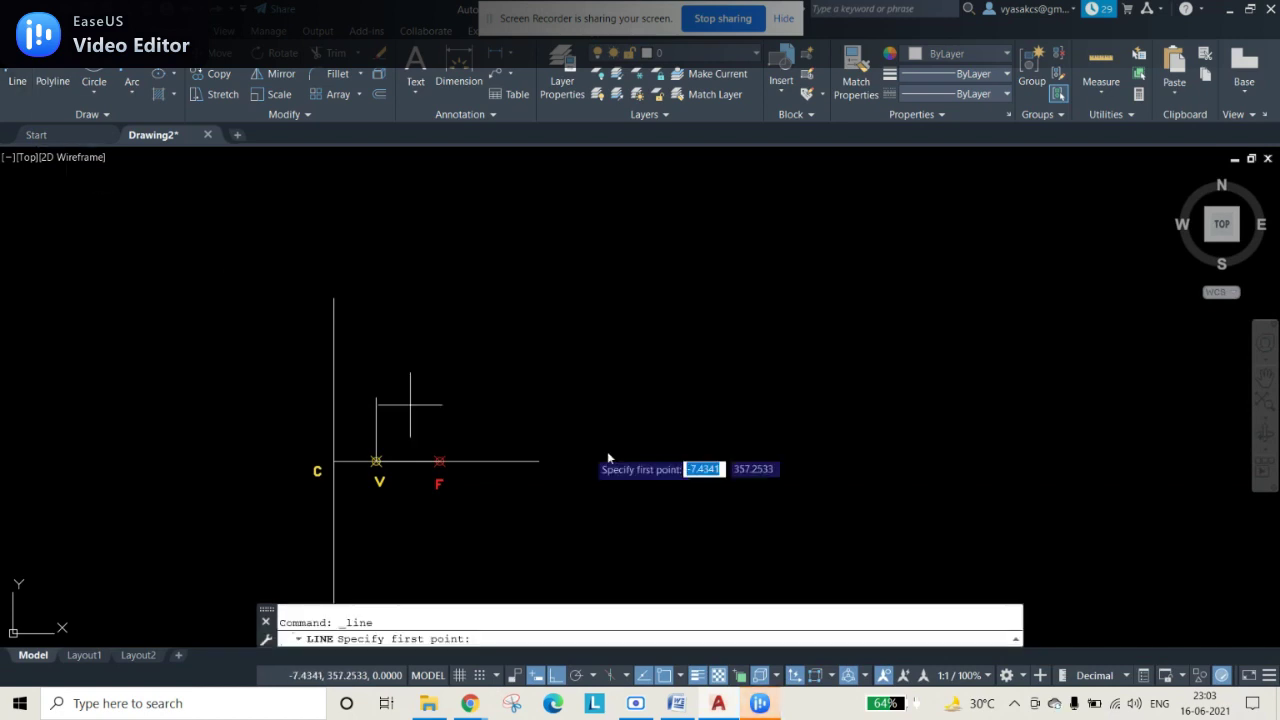
left_click(544, 466)
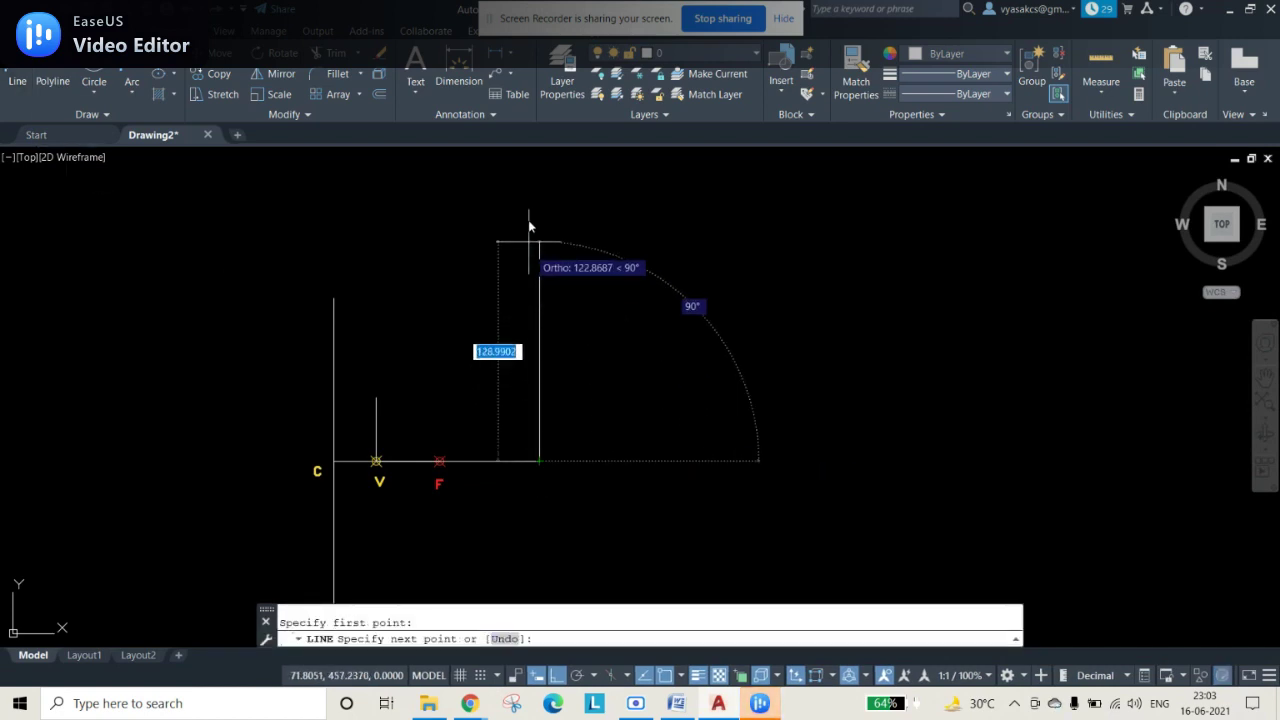
middle_click_drag(531, 183, 514, 334)
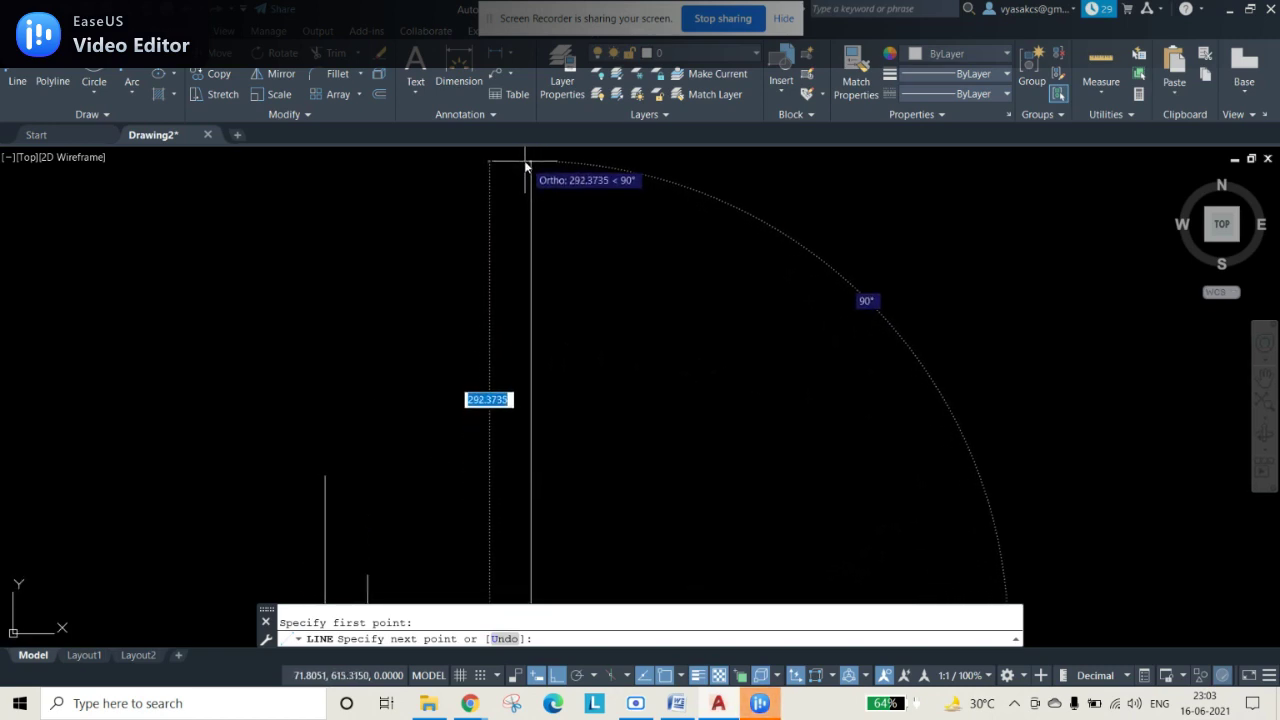
type("30")
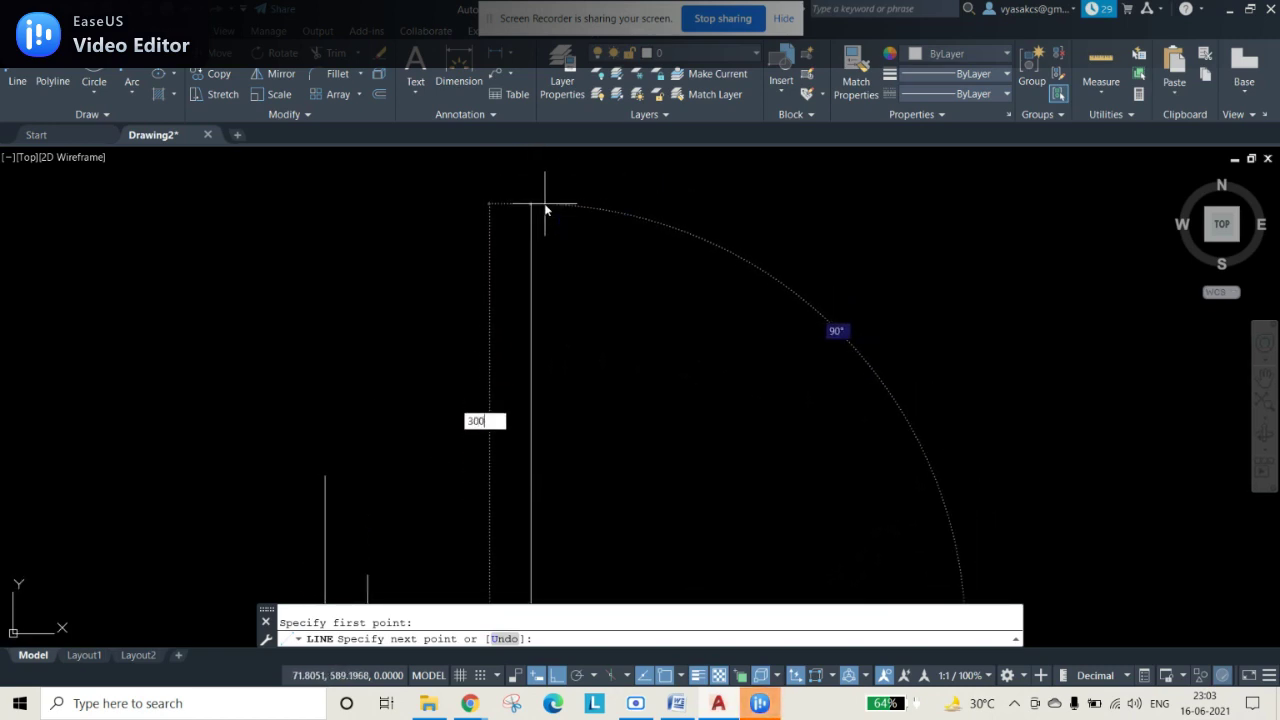
type("0")
key("Return")
scroll(694, 371, "down", 2)
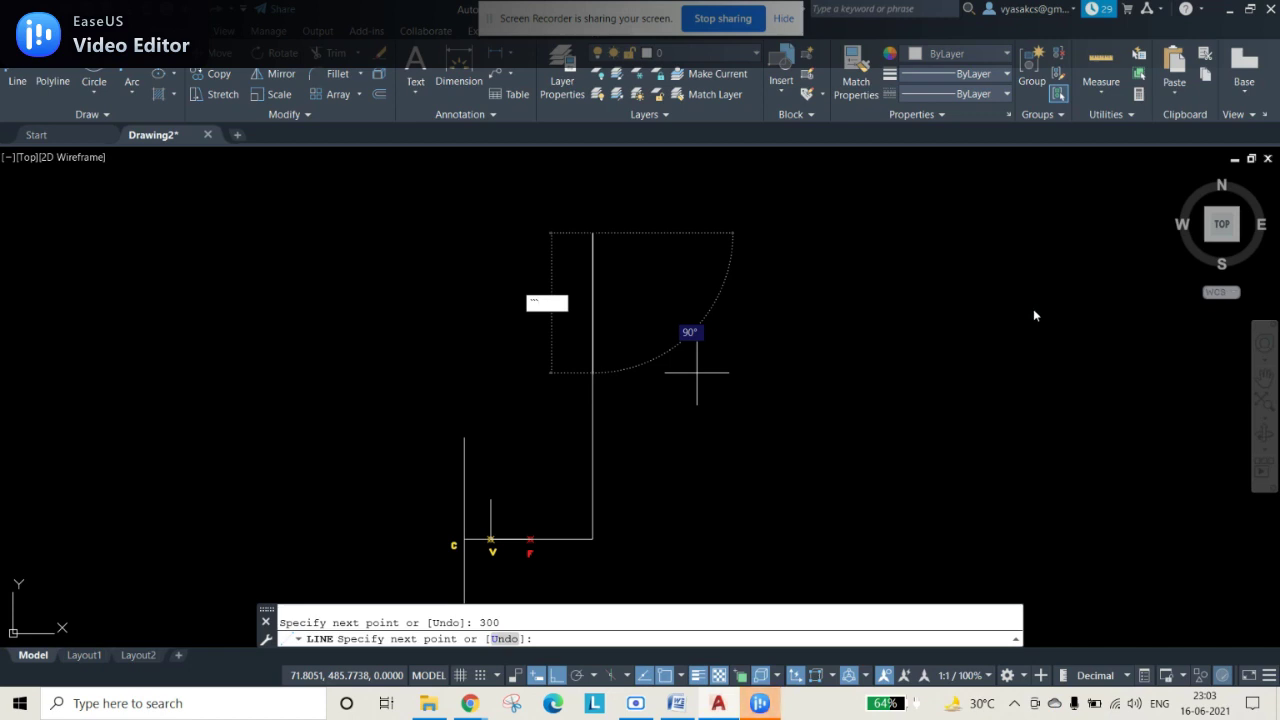
key("Escape")
key("Escape")
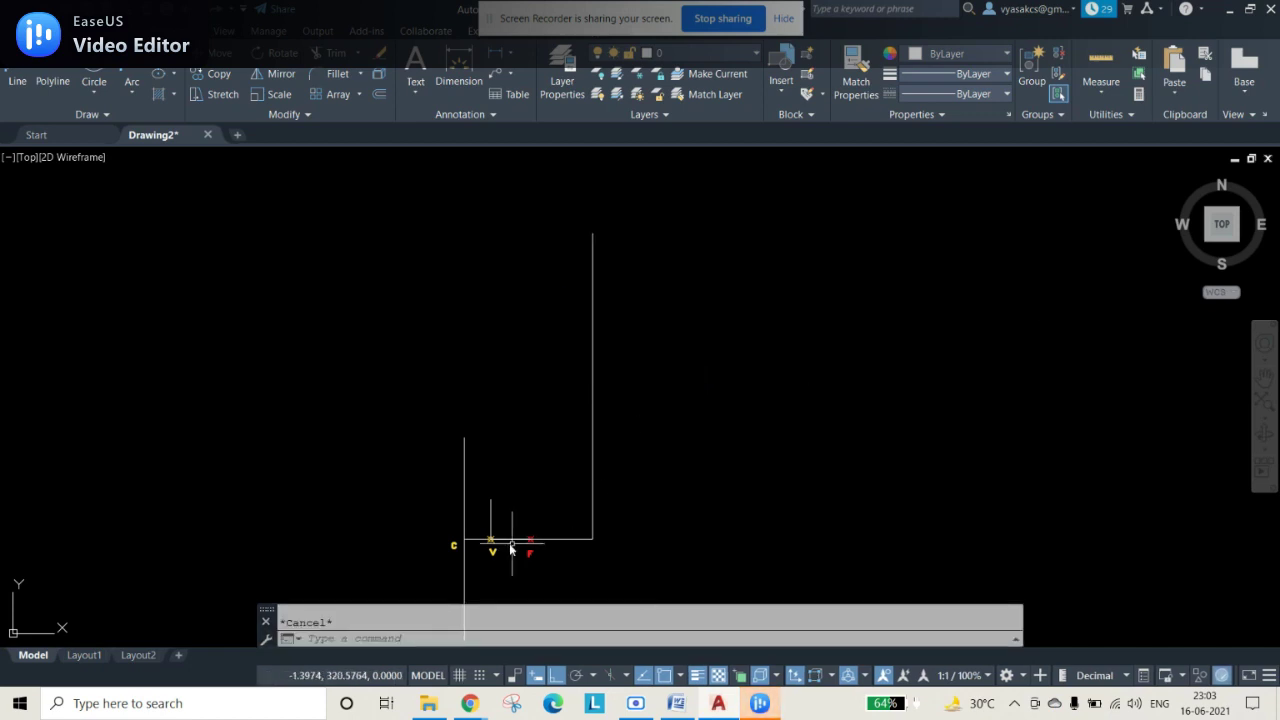
- Copy the V label to beside the upper end of the perpendicular at V and change the copy's text to P
scroll(518, 527, "up", 2)
scroll(527, 549, "up", 4)
left_click(388, 583)
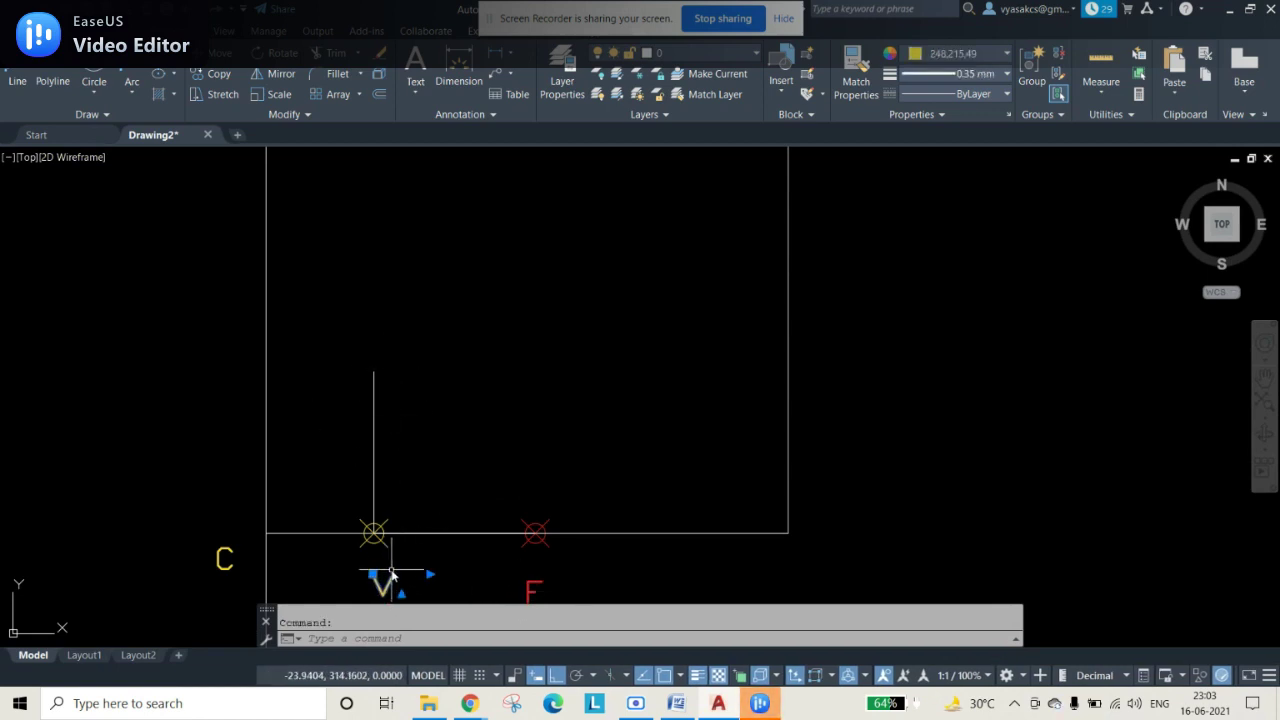
key("ctrl+c")
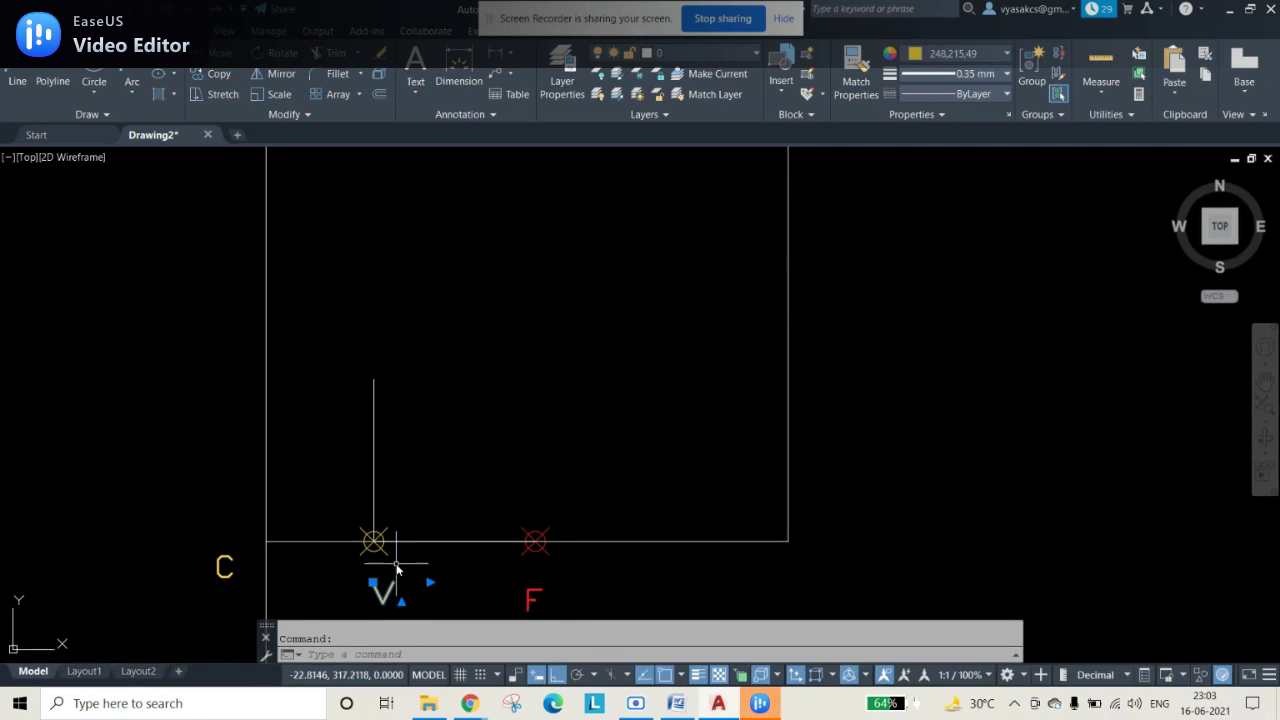
key("ctrl+v")
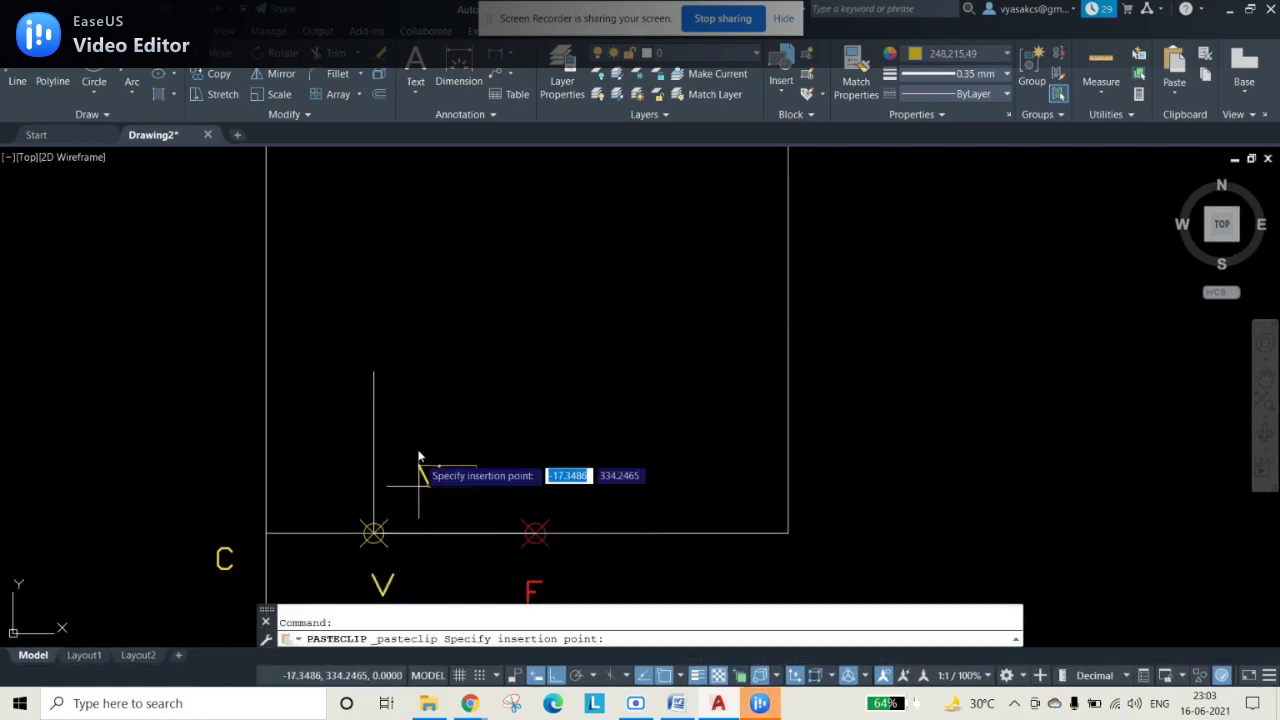
left_click(395, 405)
left_click(402, 398)
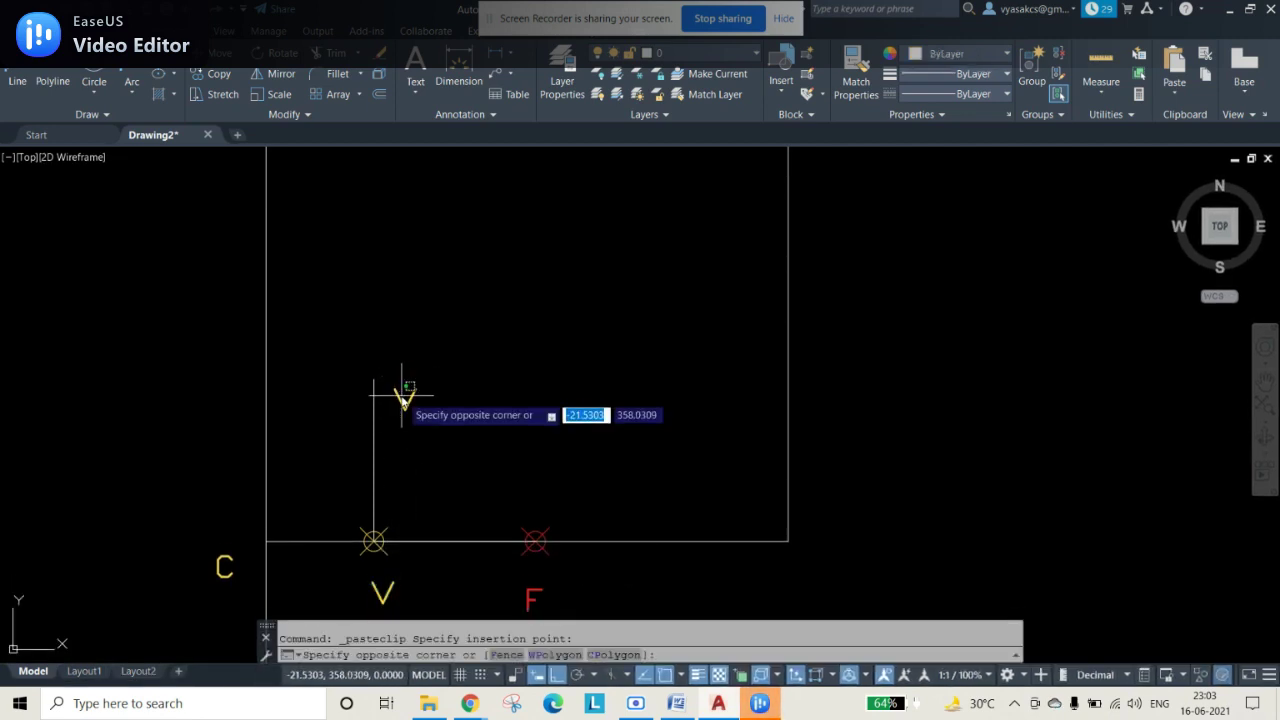
double_click(402, 398)
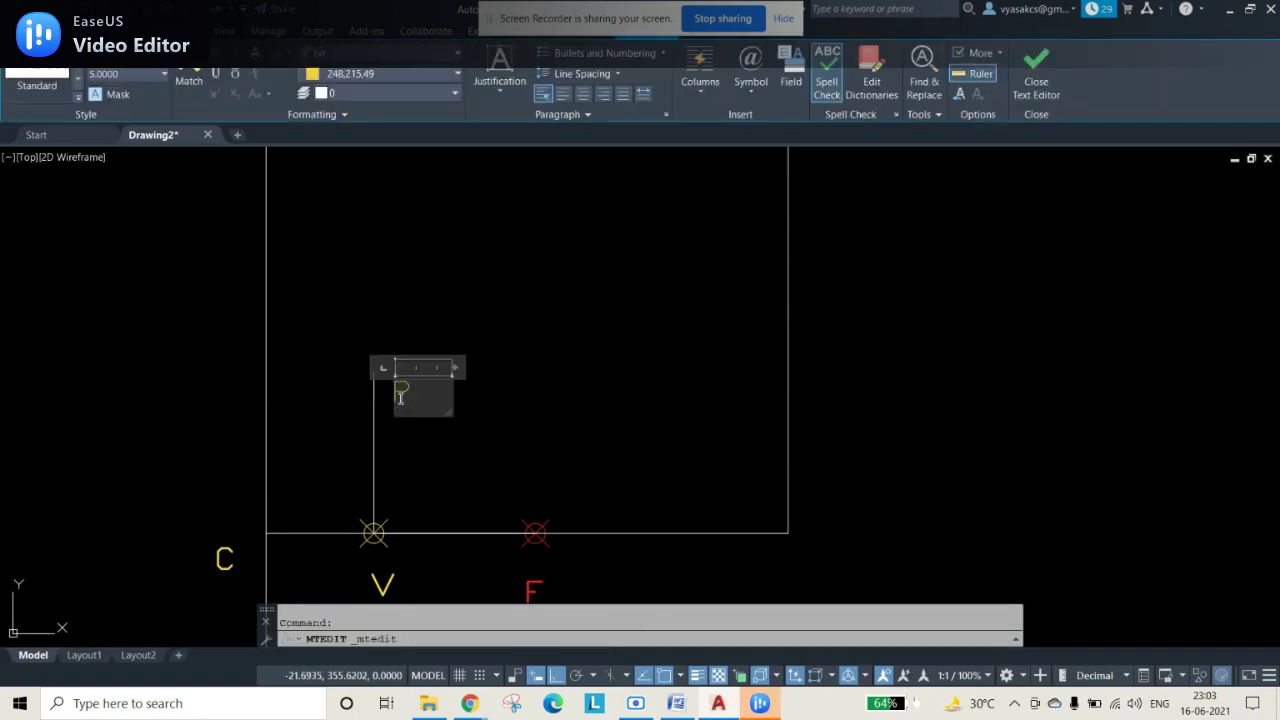
left_click(533, 486)
- Finish the P label edit and draw a straight line from C to P
left_click(17, 81)
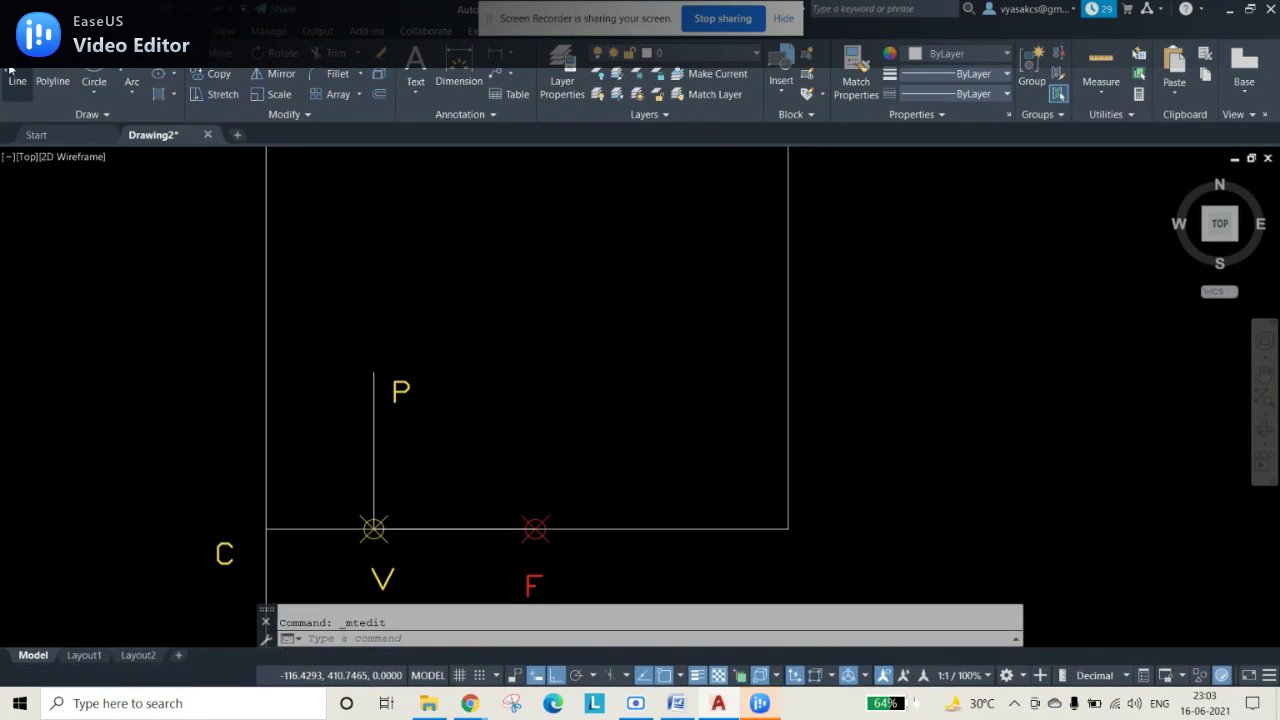
left_click(266, 533)
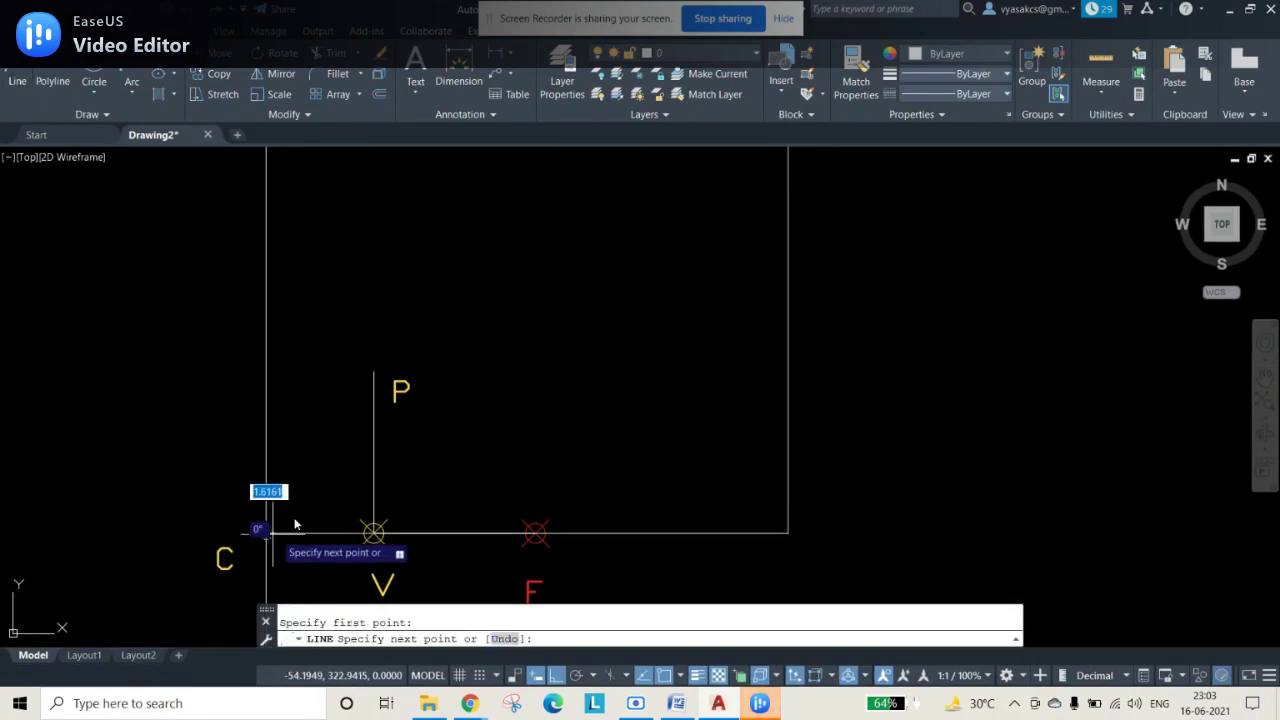
left_click(373, 381)
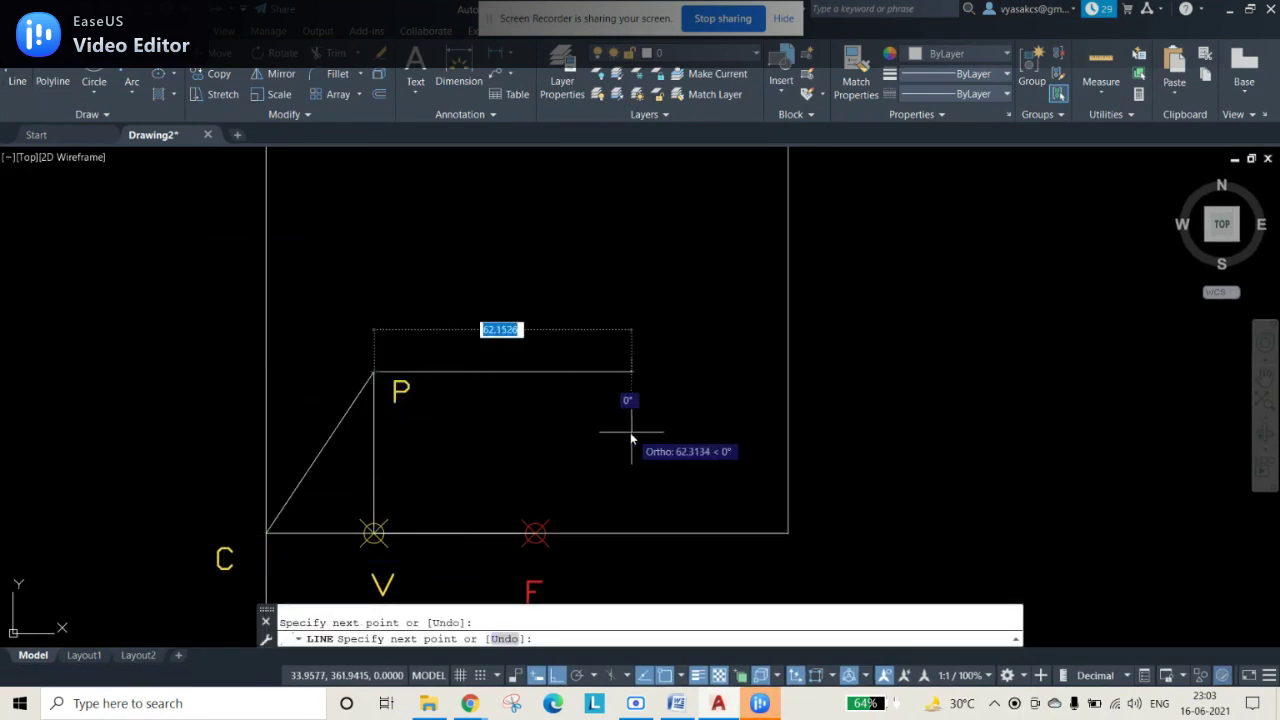
key("Escape")
- Extend line CP upward until it meets the vertical line at the far end of the axis
scroll(622, 434, "down", 4)
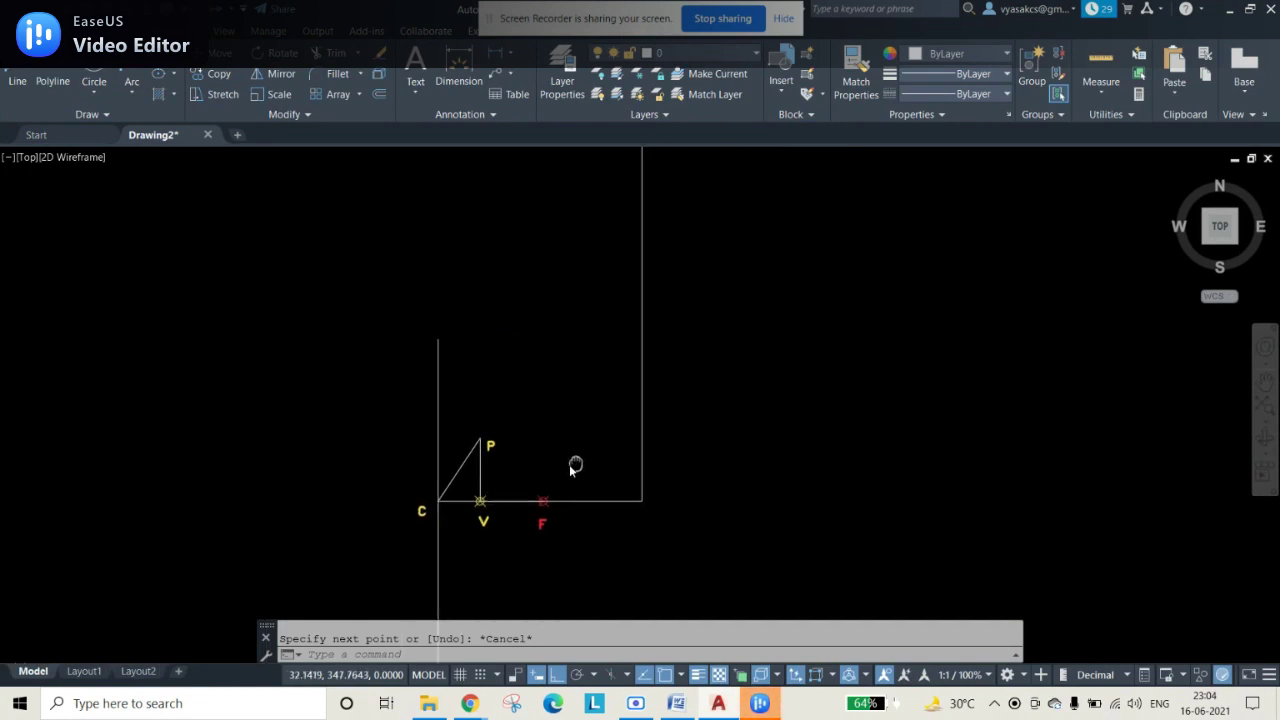
left_click(358, 53)
left_click(340, 110)
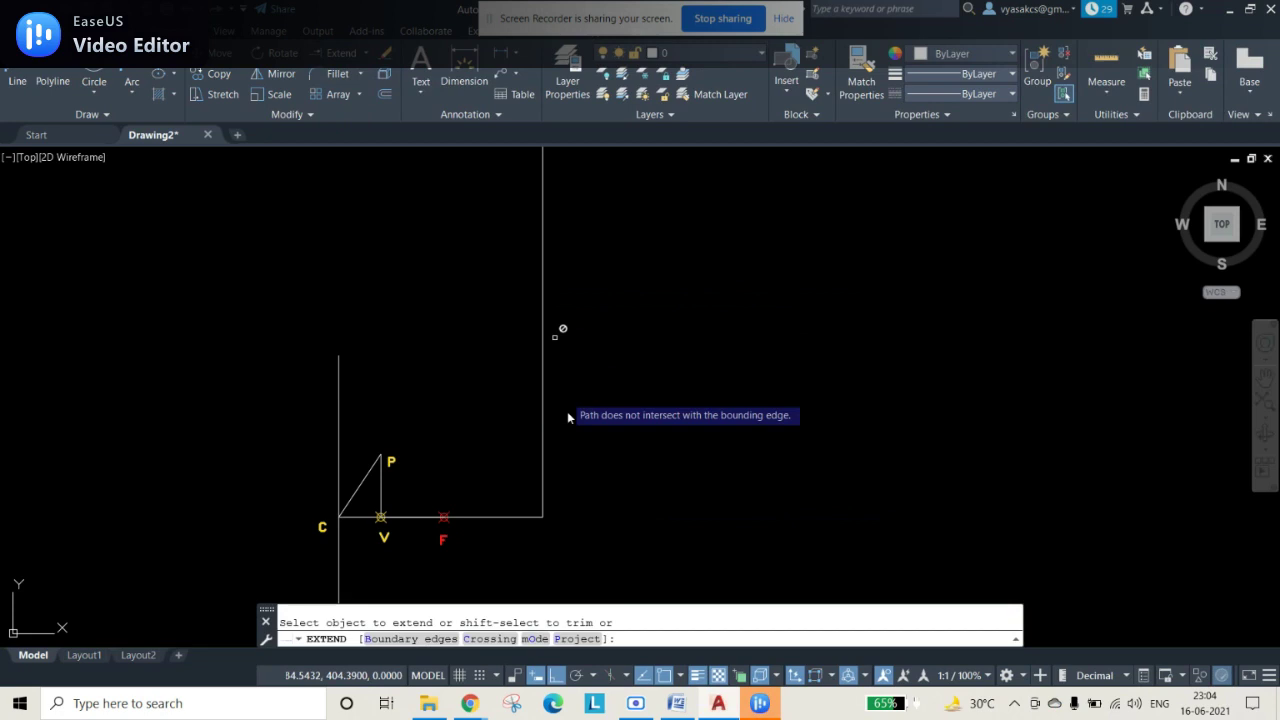
left_click(366, 477)
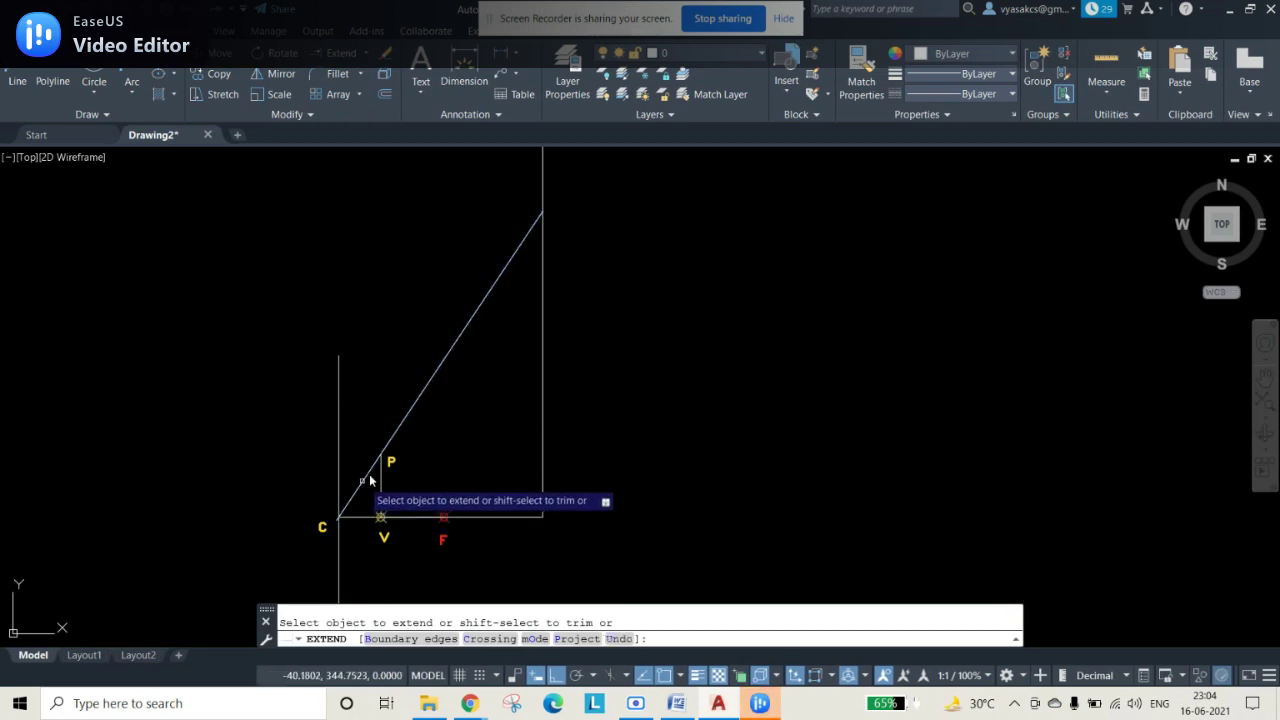
key("Escape")
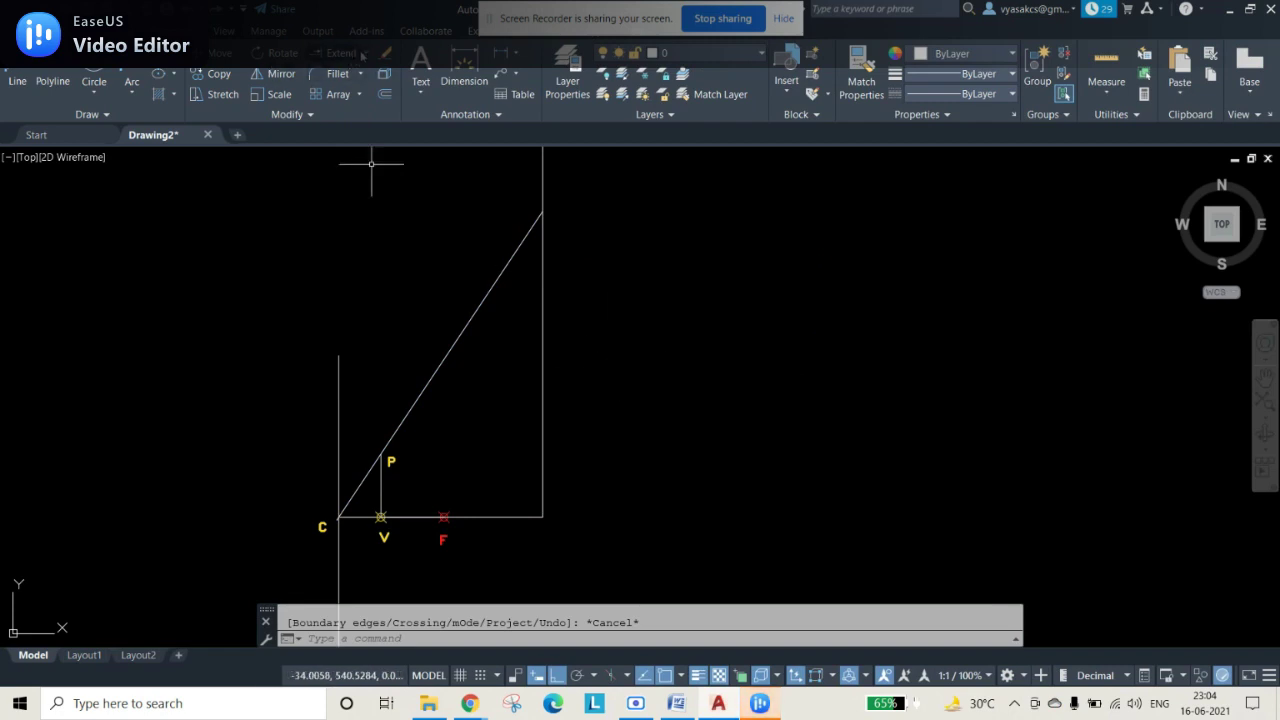
- Trim the far vertical line above the extended CP line and remove the sloping line's overshoot beyond C
left_click(366, 53)
left_click(335, 82)
left_click(610, 200)
key("Return")
scroll(333, 541, "up", 8)
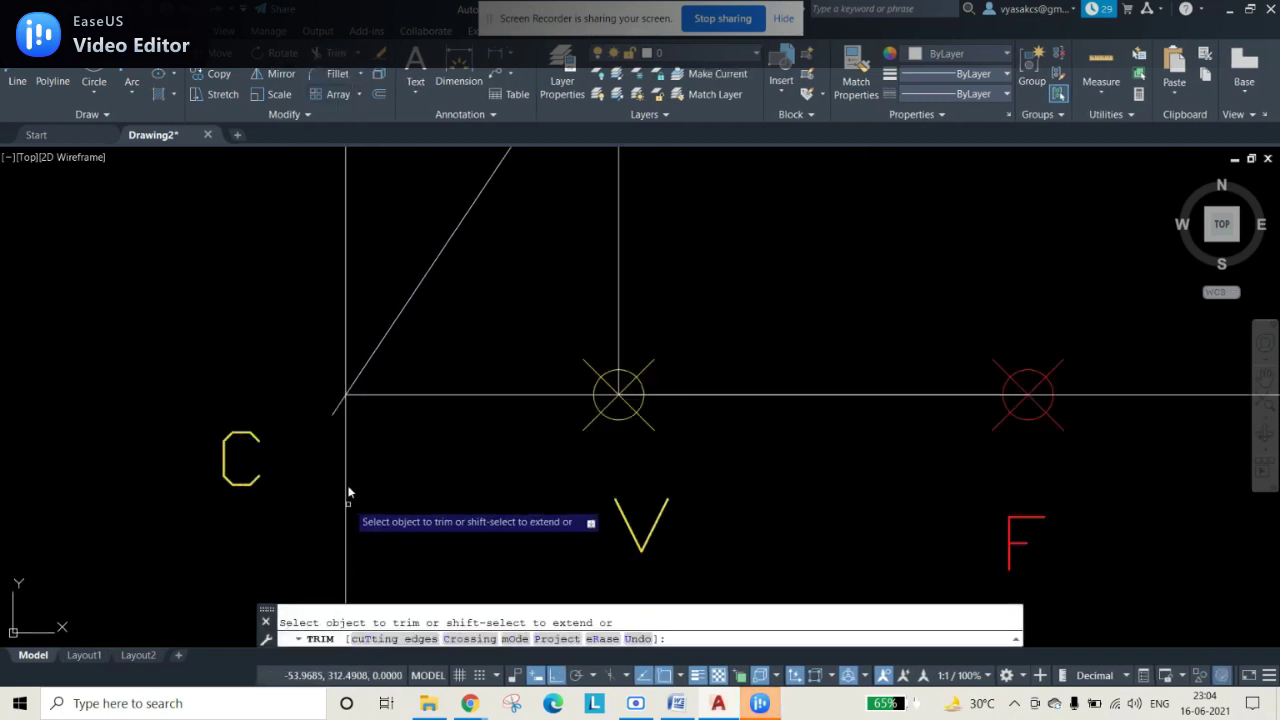
scroll(738, 460, "down", 4)
mouse_move(738, 456)
middle_mouse_down()
mouse_move(727, 395)
mouse_move(526, 474)
middle_mouse_up()
scroll(549, 457, "down", 4)
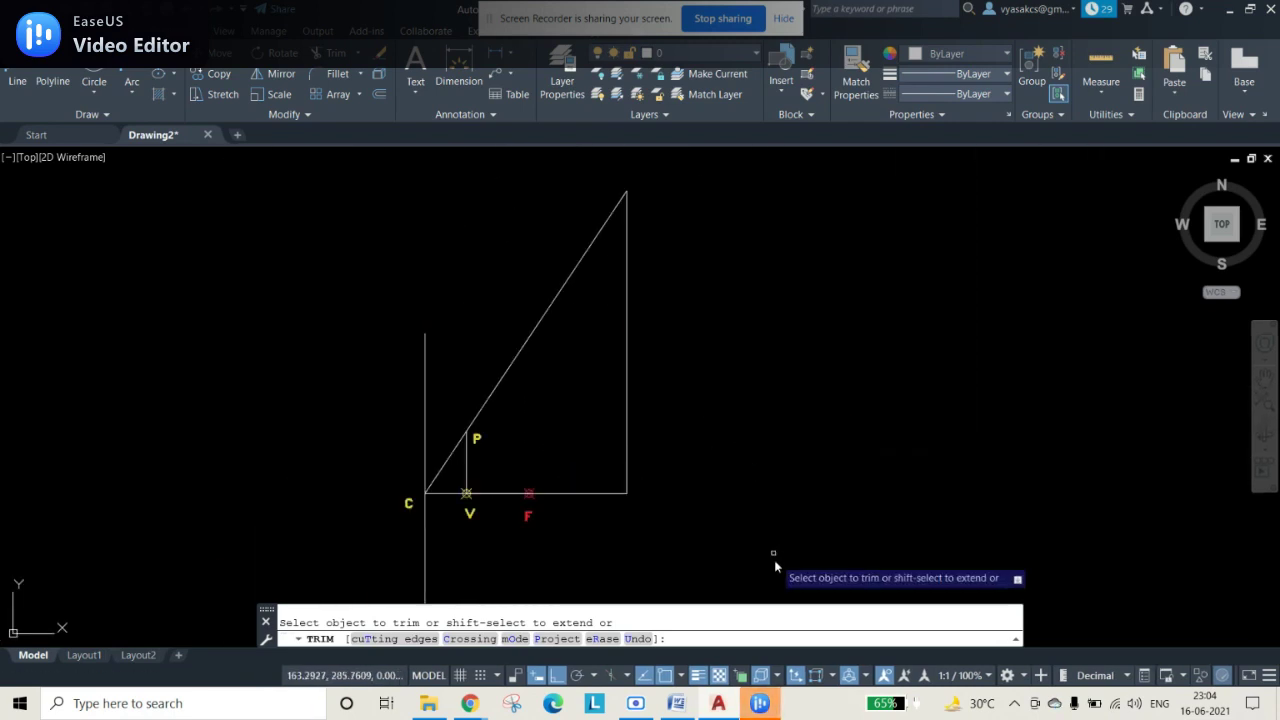
key("Escape")
- Divide the axis line running from V through F into 10 equal segments
scroll(675, 510, "up", 2)
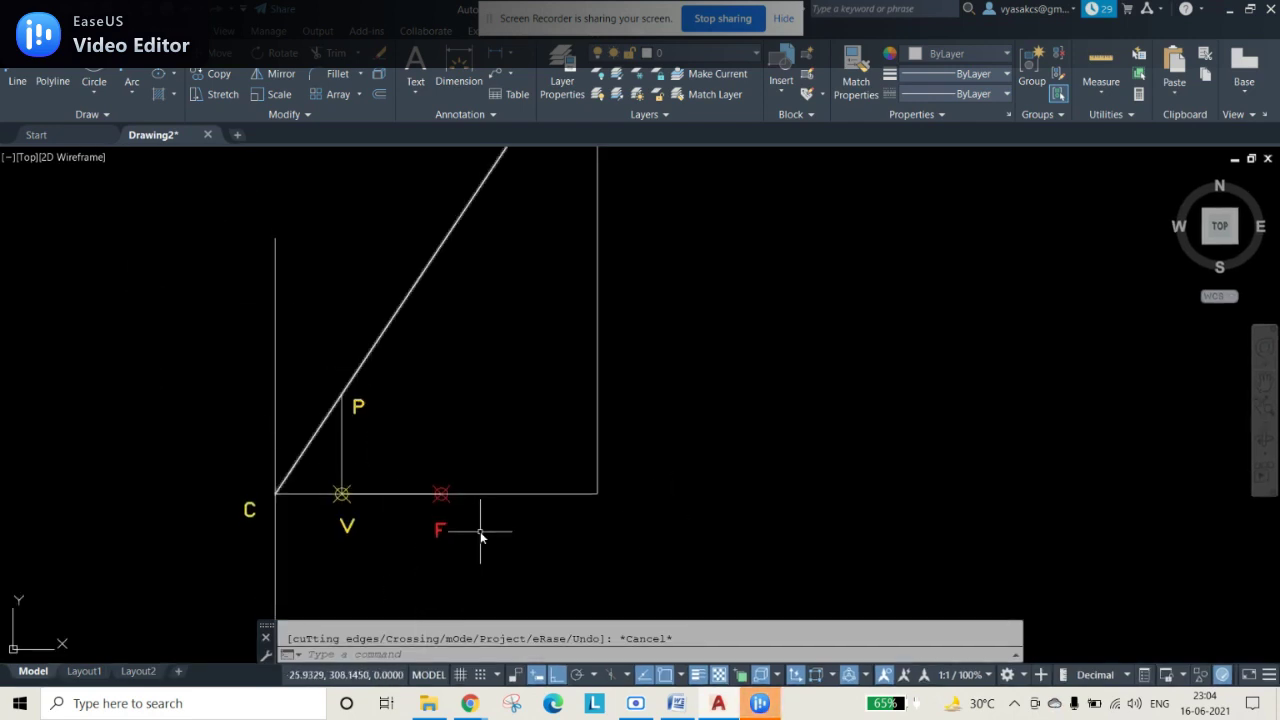
type("DIV")
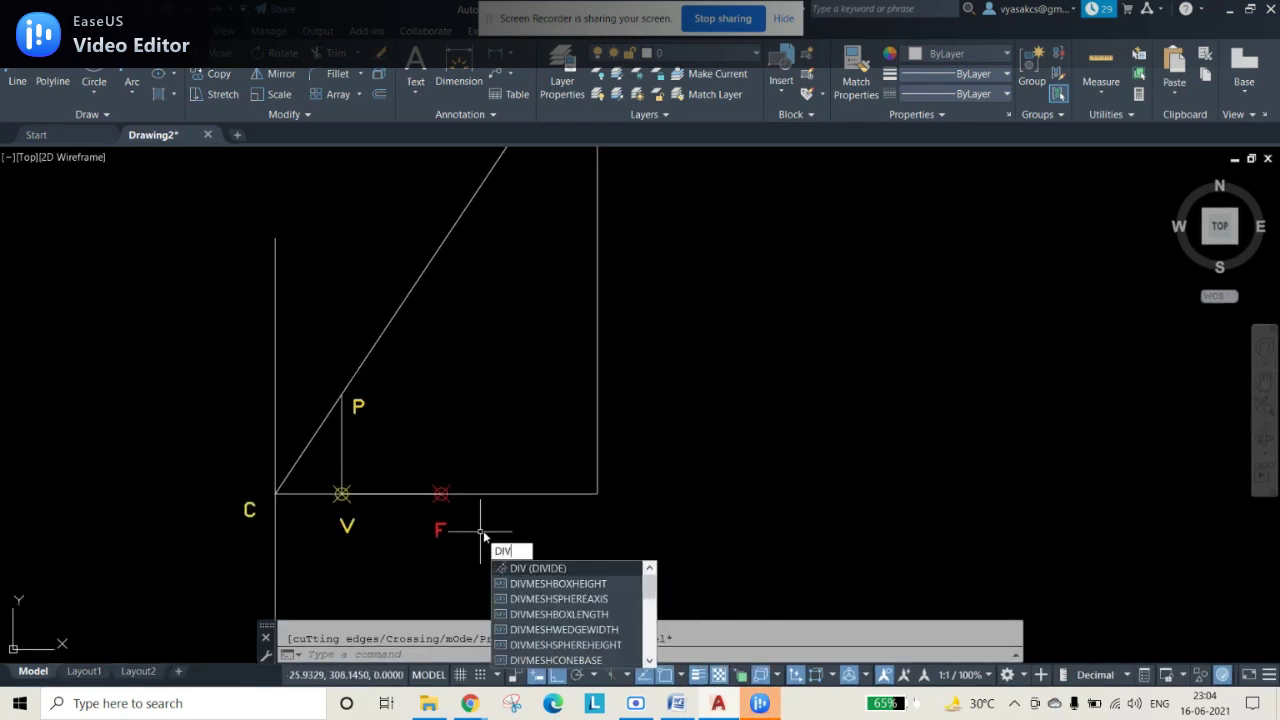
key("Return")
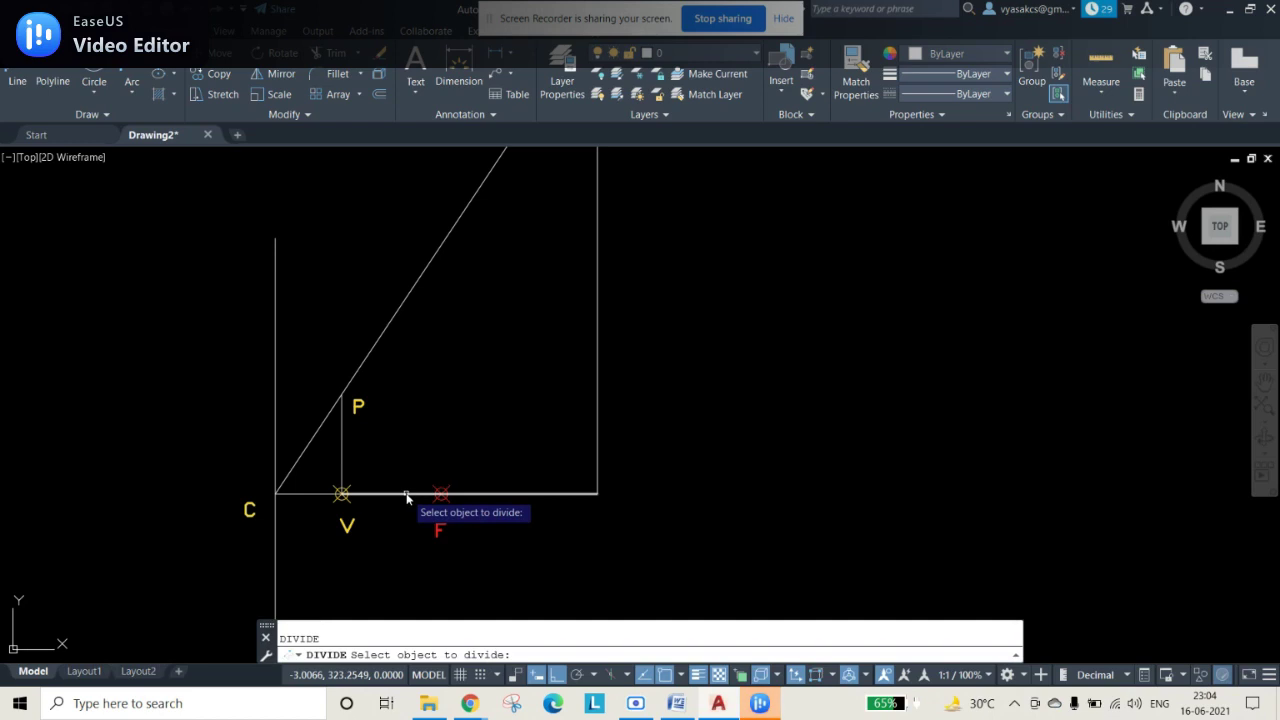
left_click(407, 494)
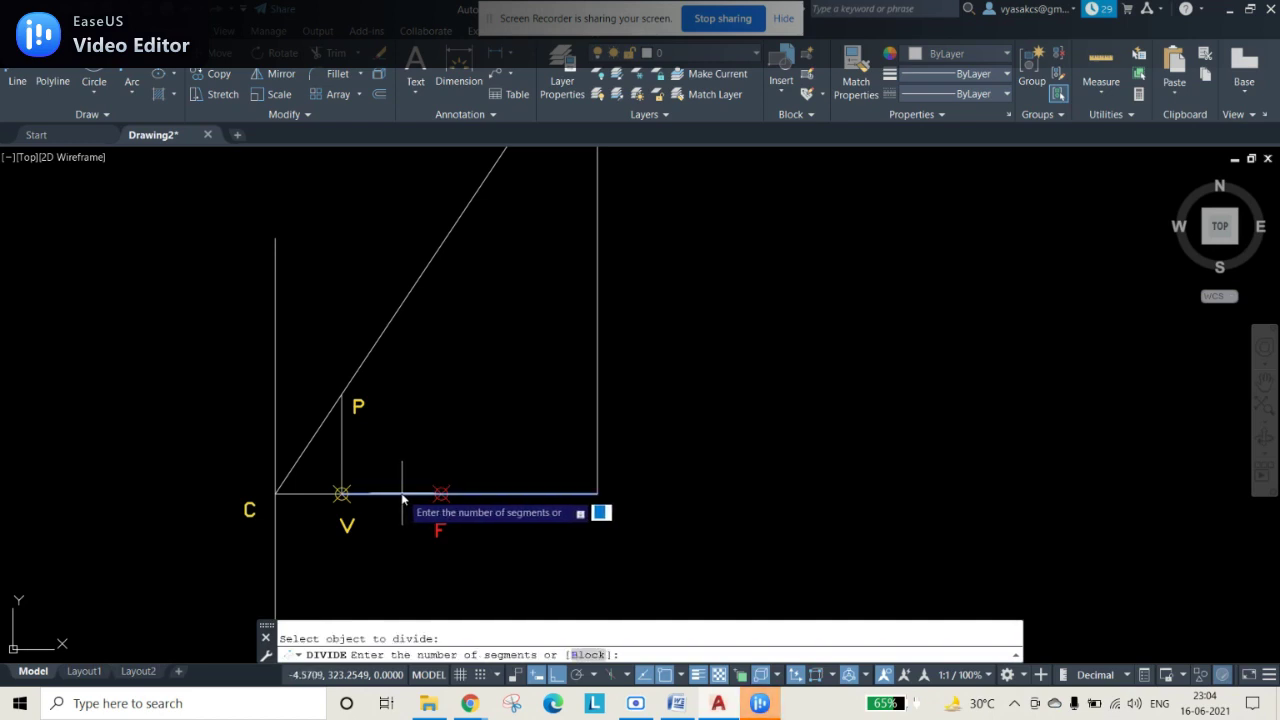
type("10")
key("Return")
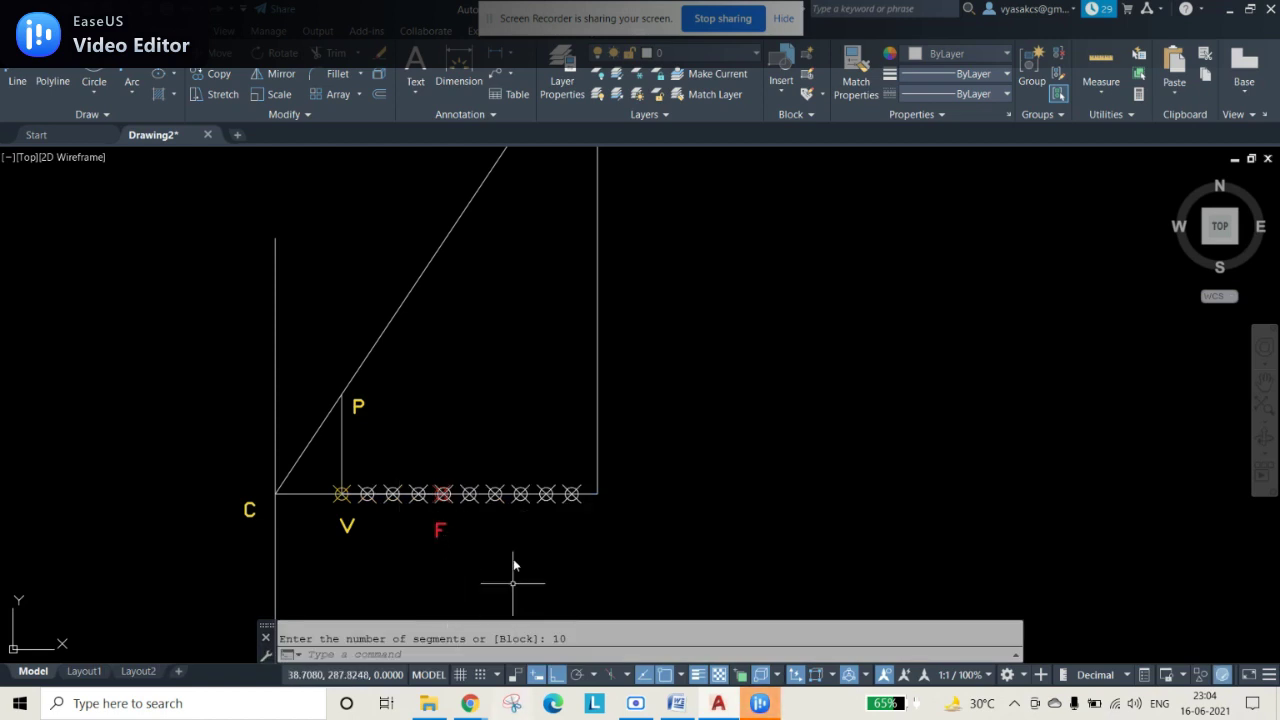
- Check how the division points fall around F and undo the 10-segment division
scroll(493, 543, "up", 2)
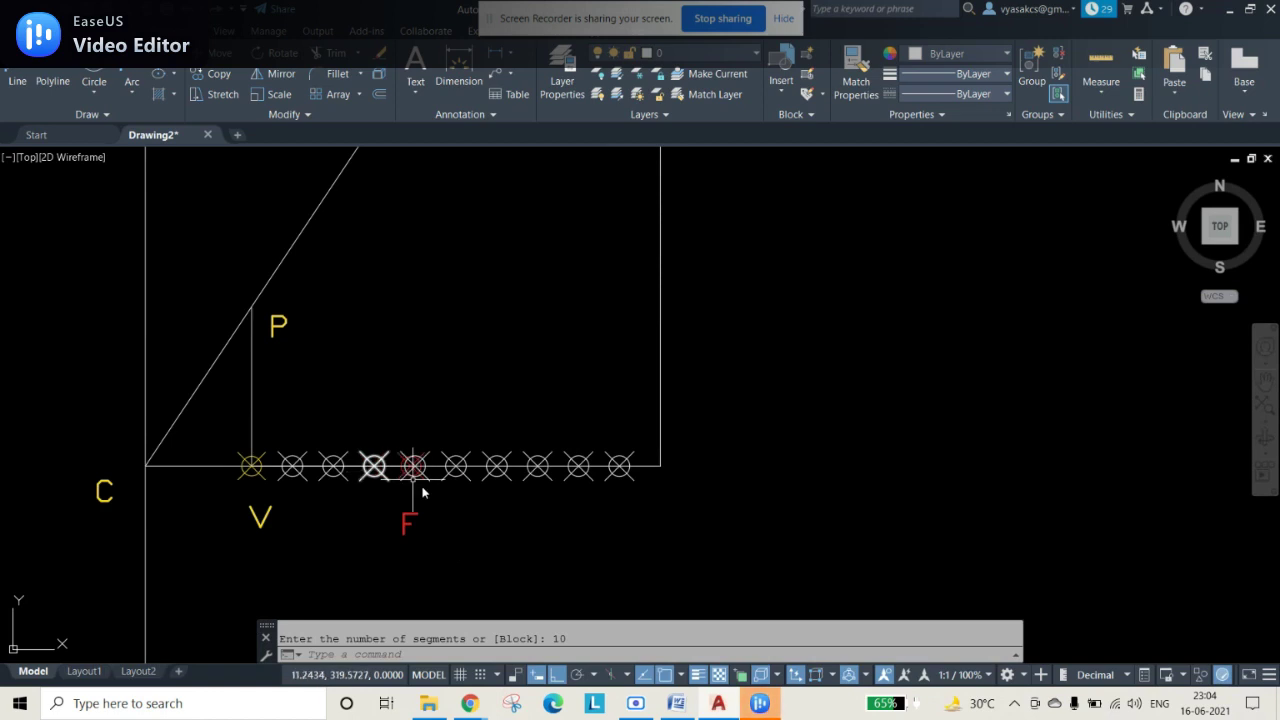
scroll(416, 473, "up", 4)
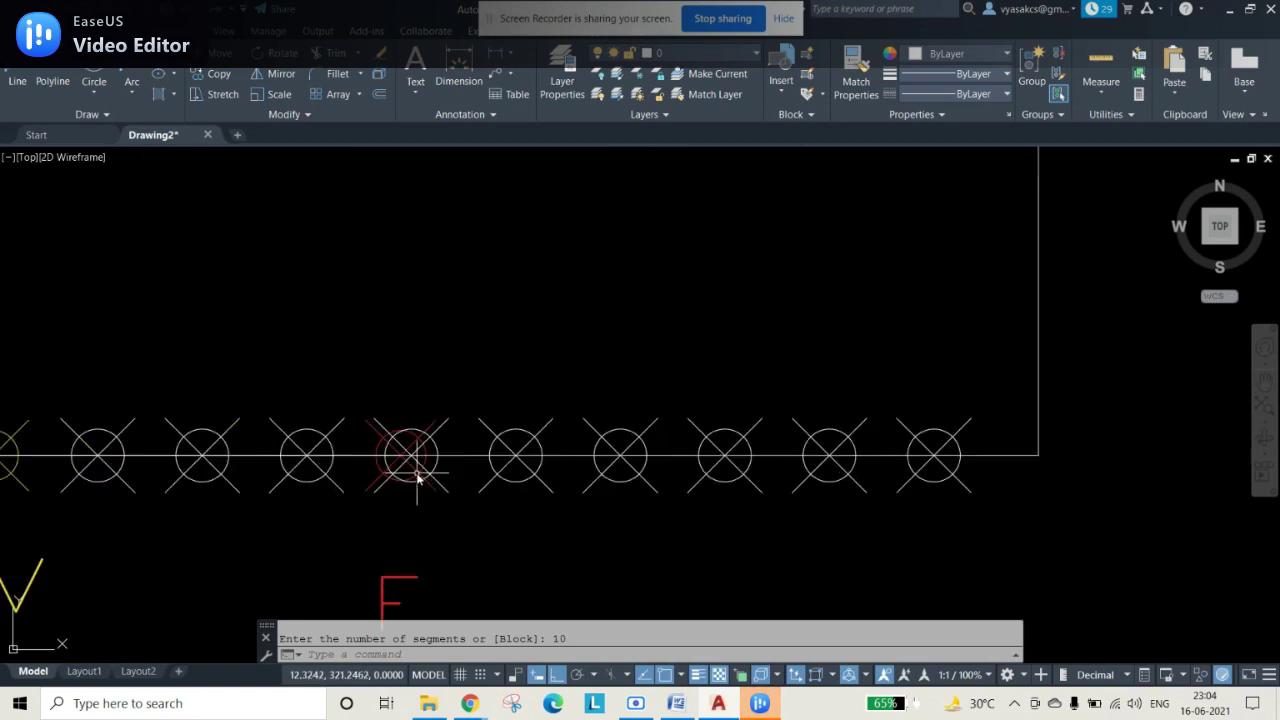
scroll(416, 486, "down", 2)
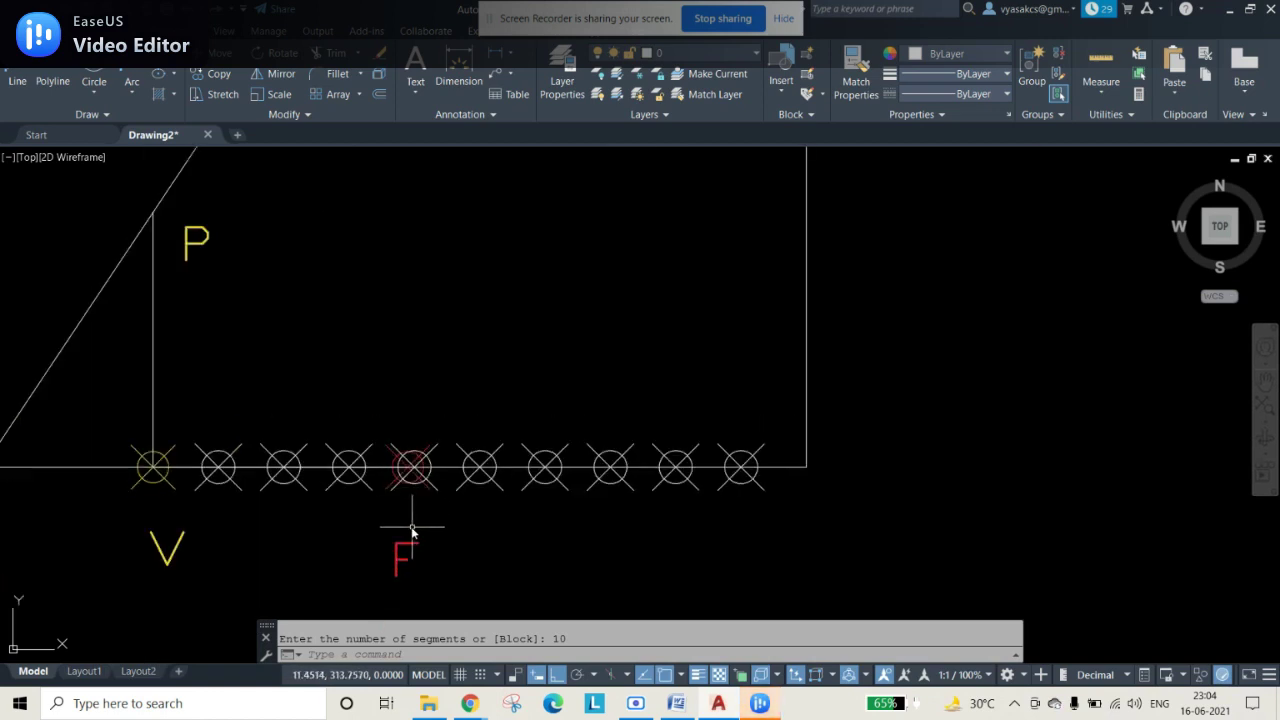
scroll(412, 532, "down", 3)
key("ctrl+z")
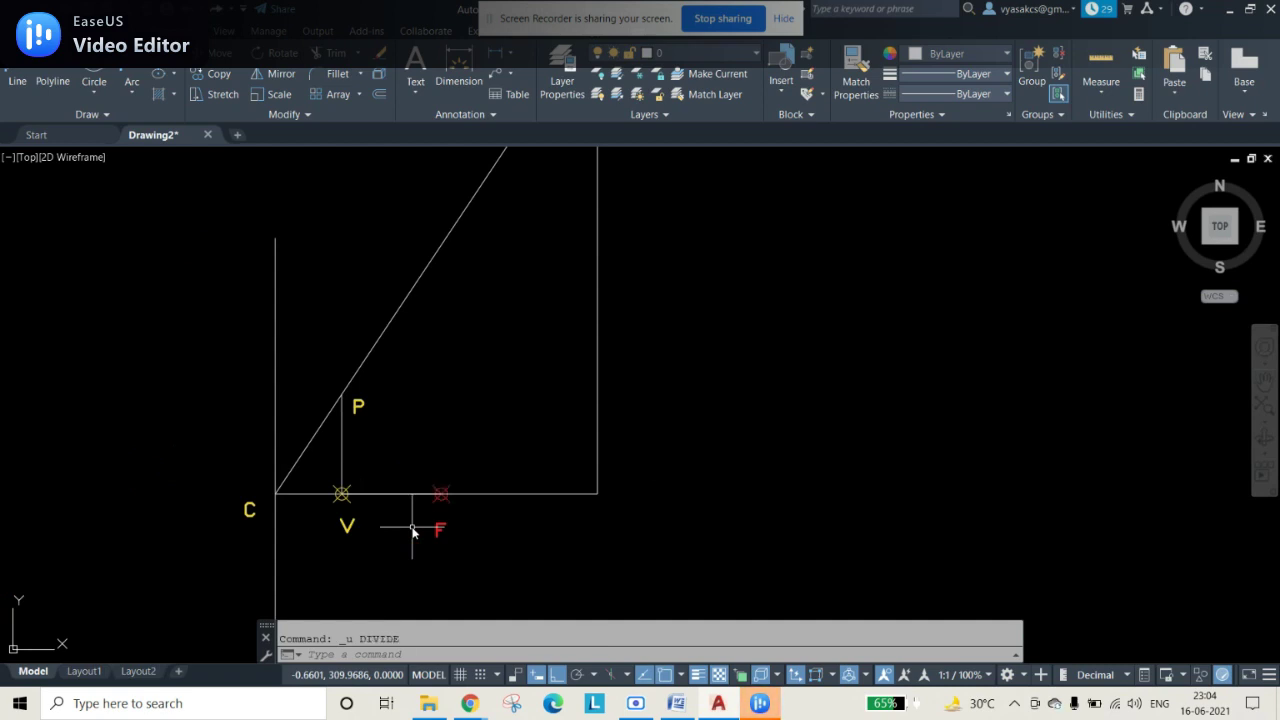
- Try dividing the axis line from V into 8 equal segments and undo the division
type("V")
key("Return")
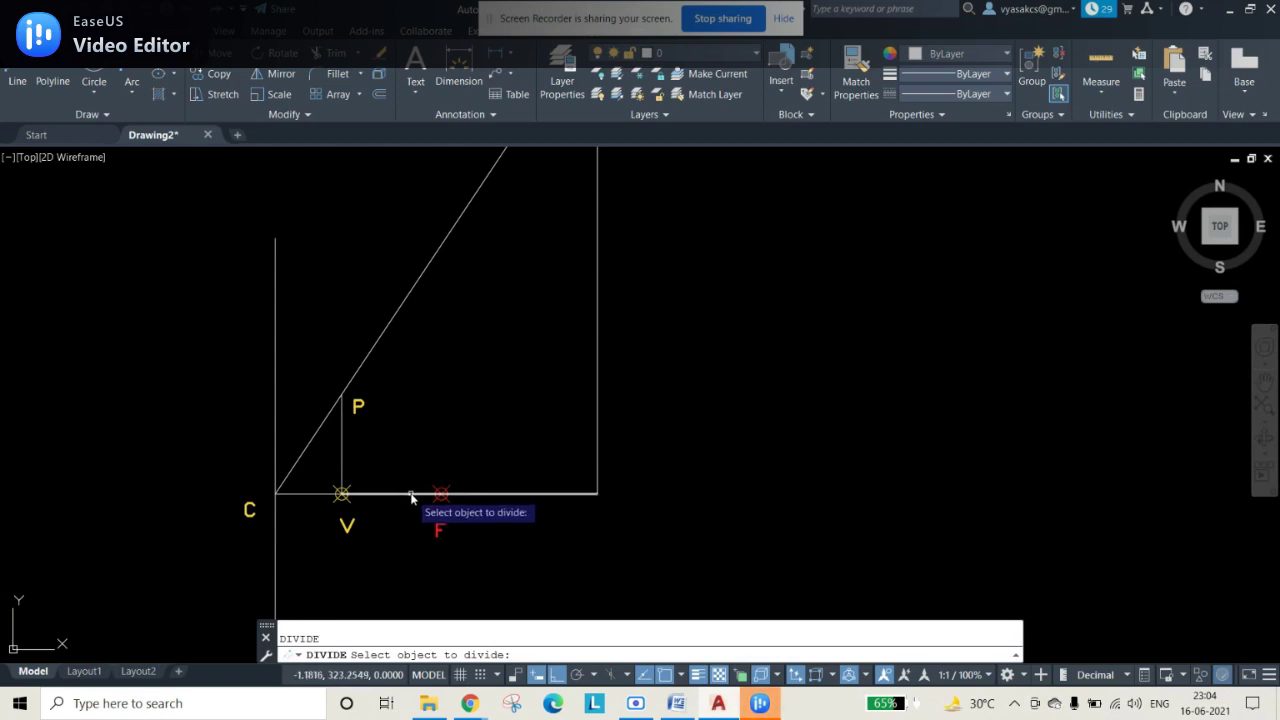
left_click(415, 499)
type("8")
key("Return")
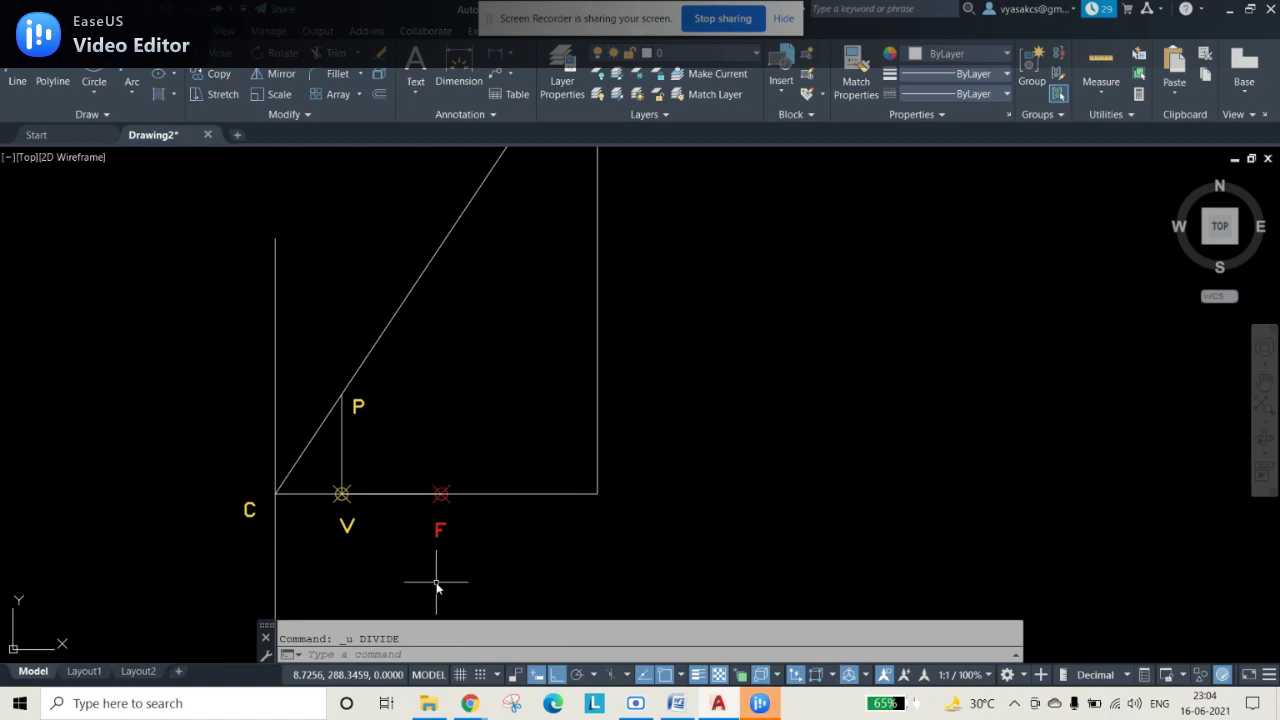
- Try dividing the axis line from V into 12 equal segments and undo the division
key("Return")
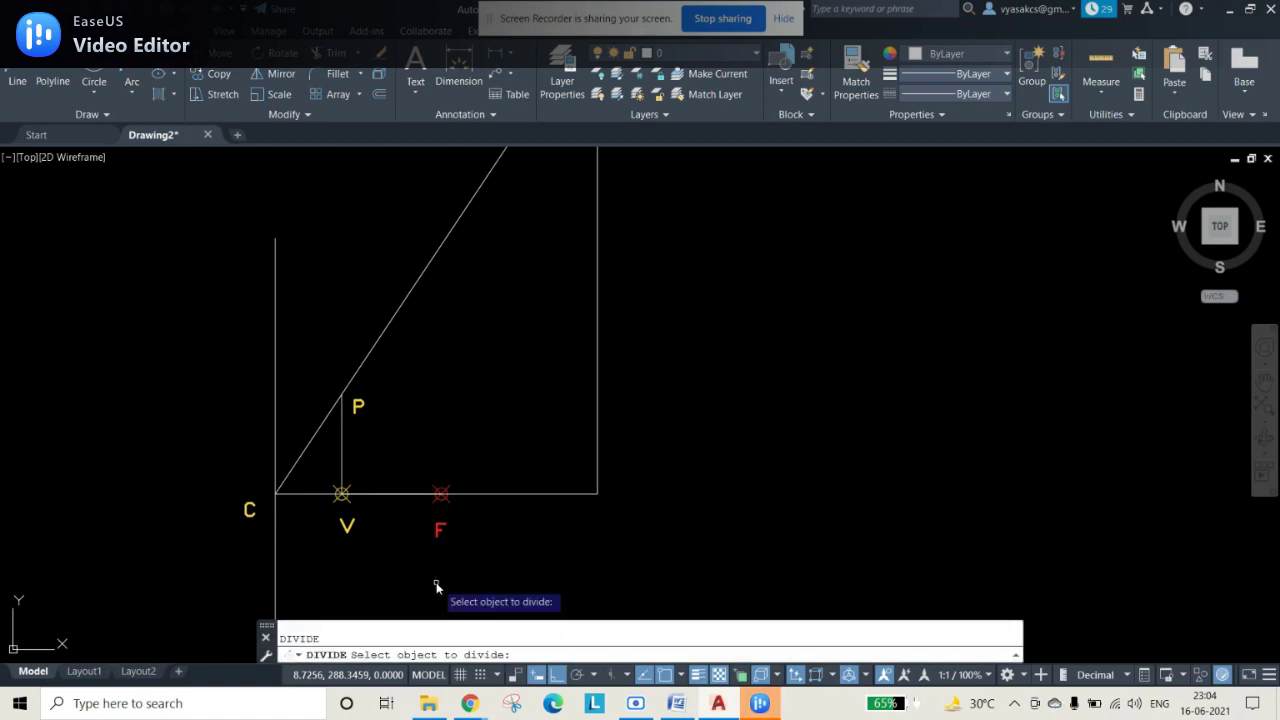
left_click(378, 494)
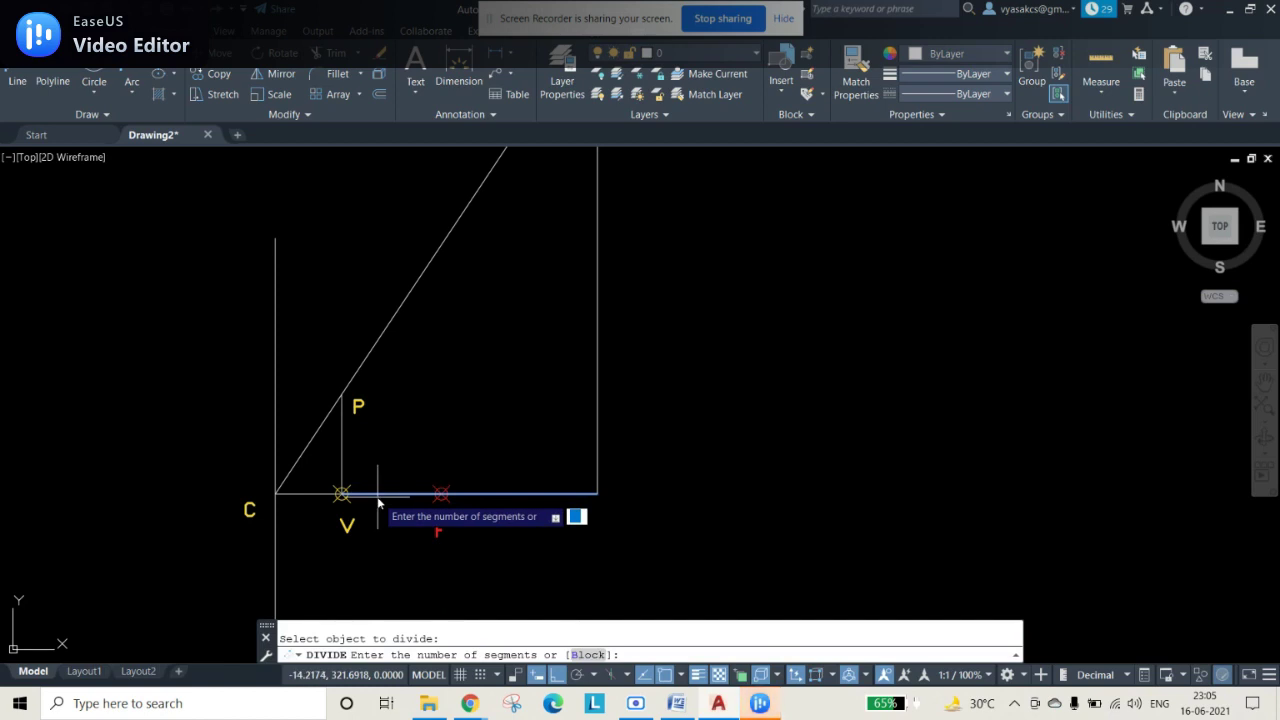
key("Return")
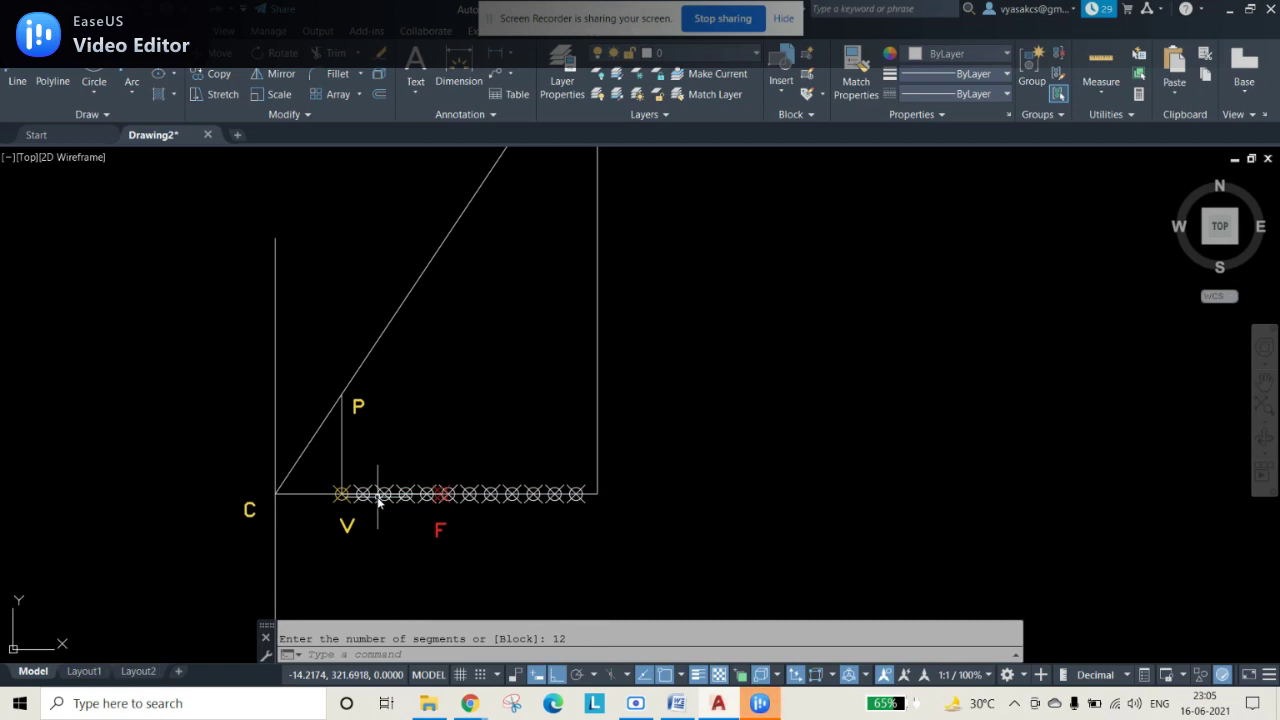
key("ctrl+z")
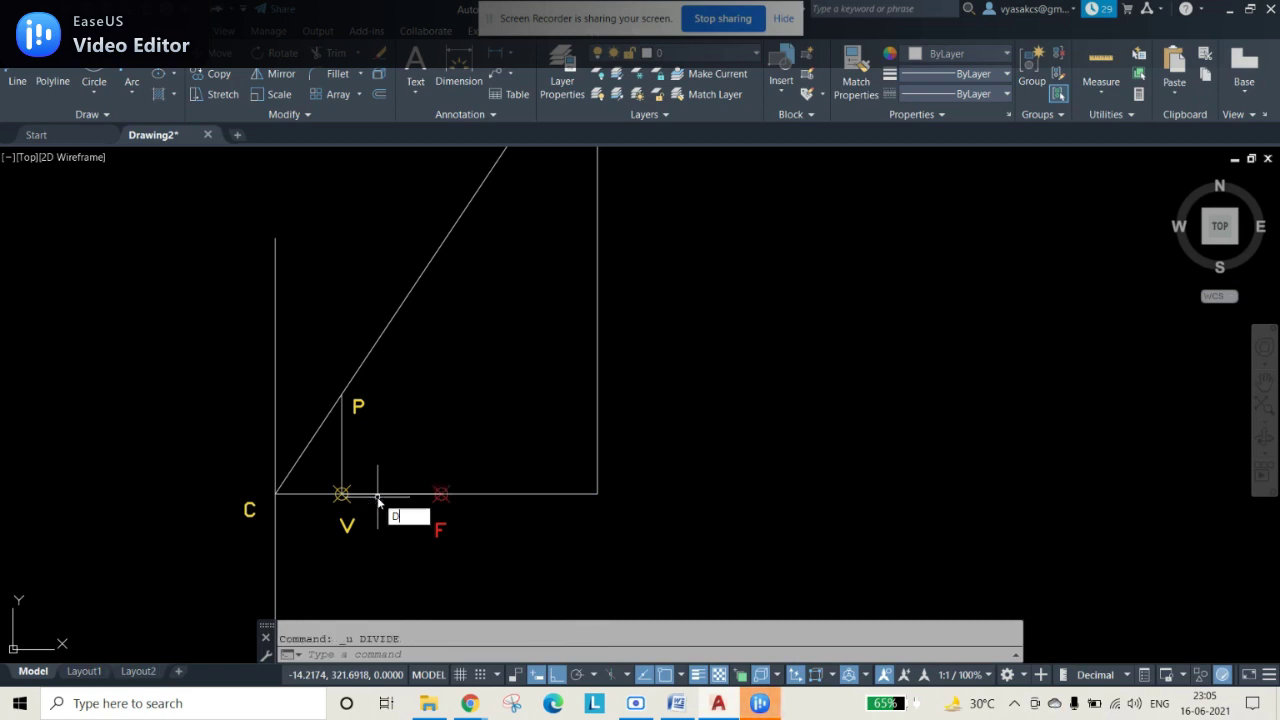
key("Return")
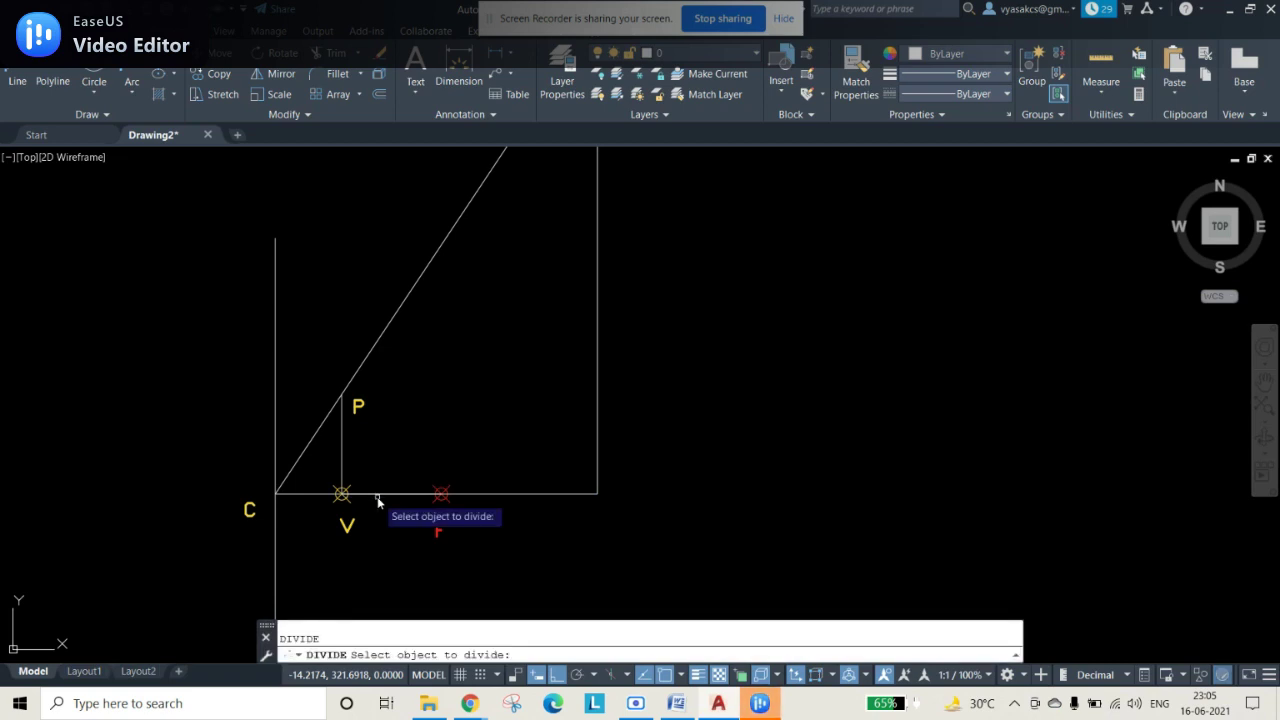
key("Return")
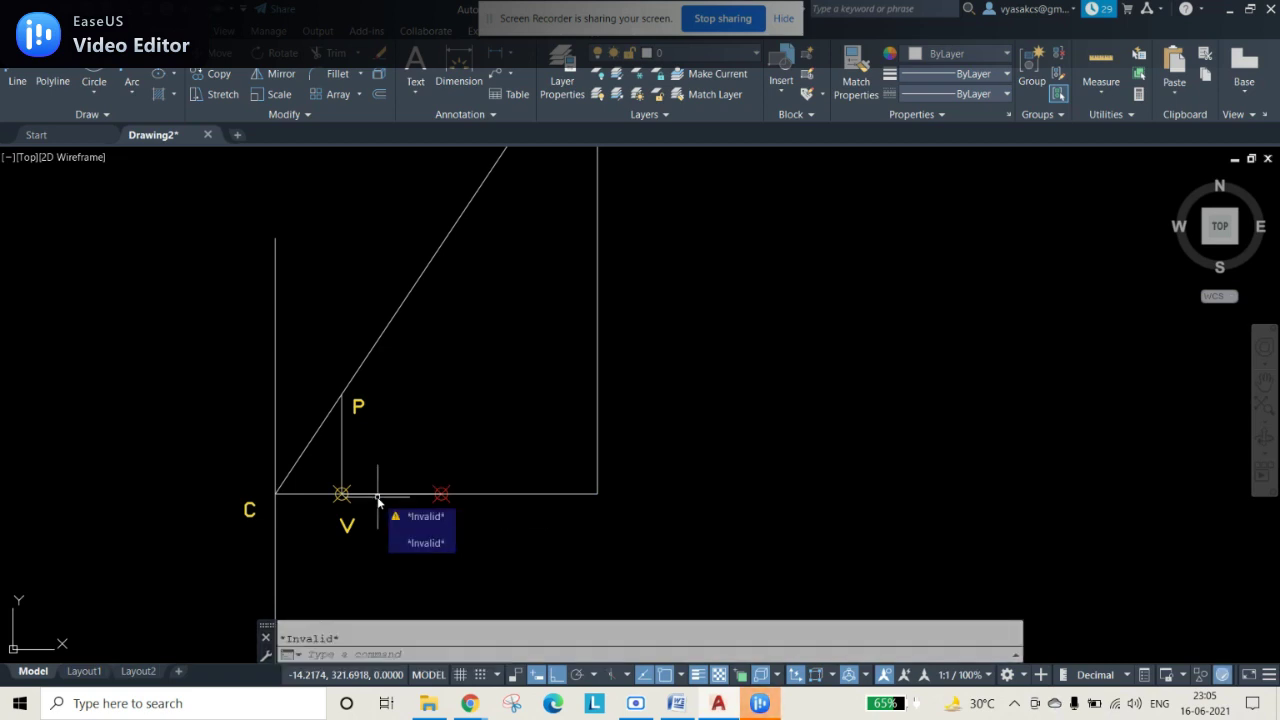
key("Escape")
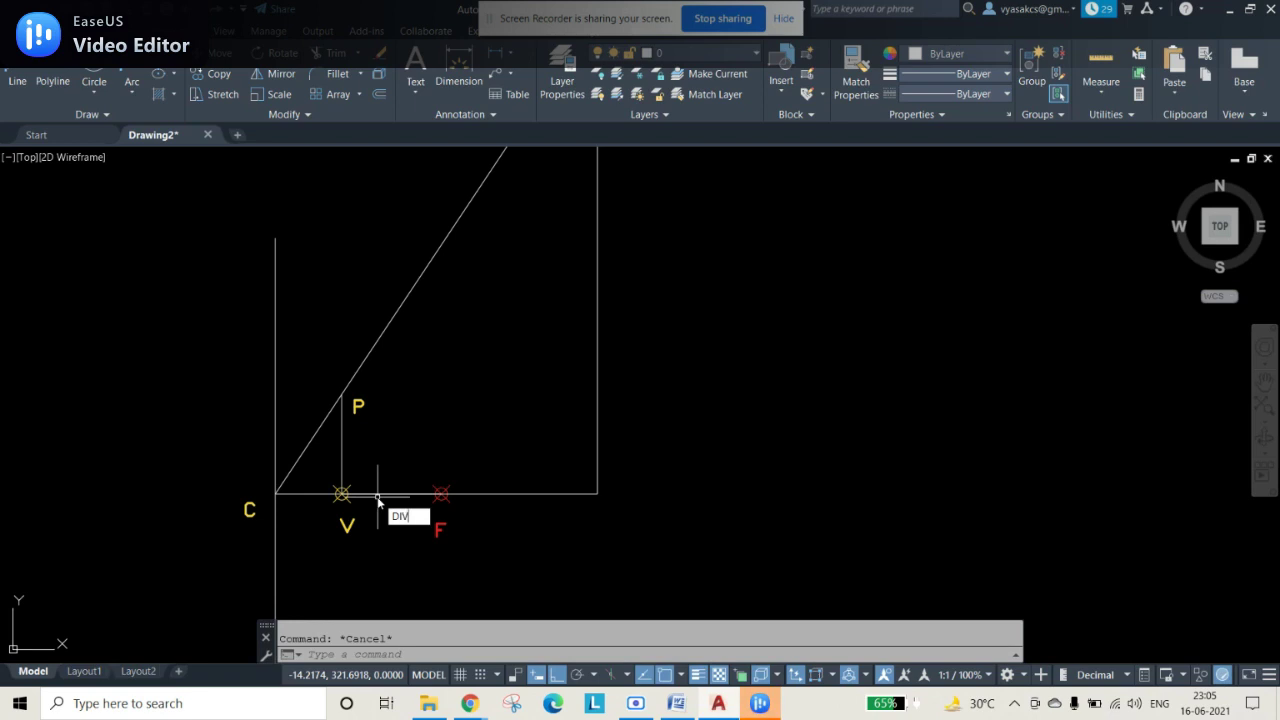
- Divide the axis line from V through F into 7 equal segments
type("DIV")
key("Return")
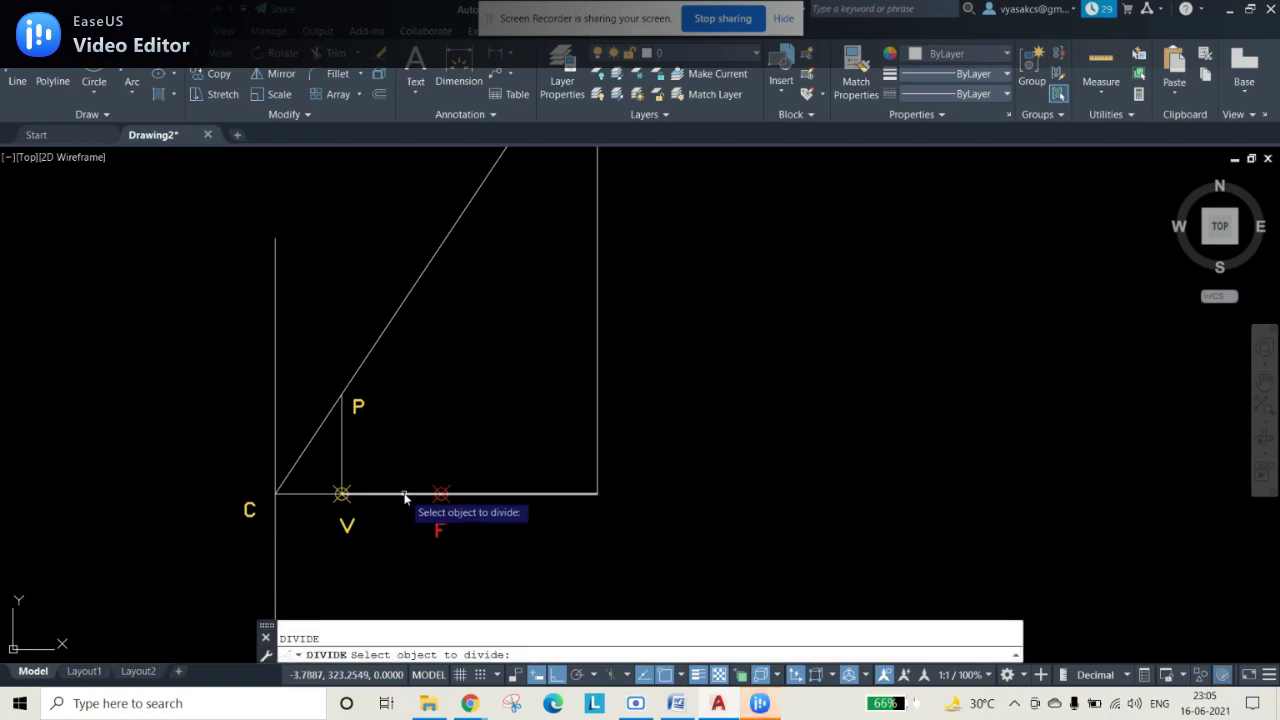
left_click(404, 494)
type("7")
key("Return")
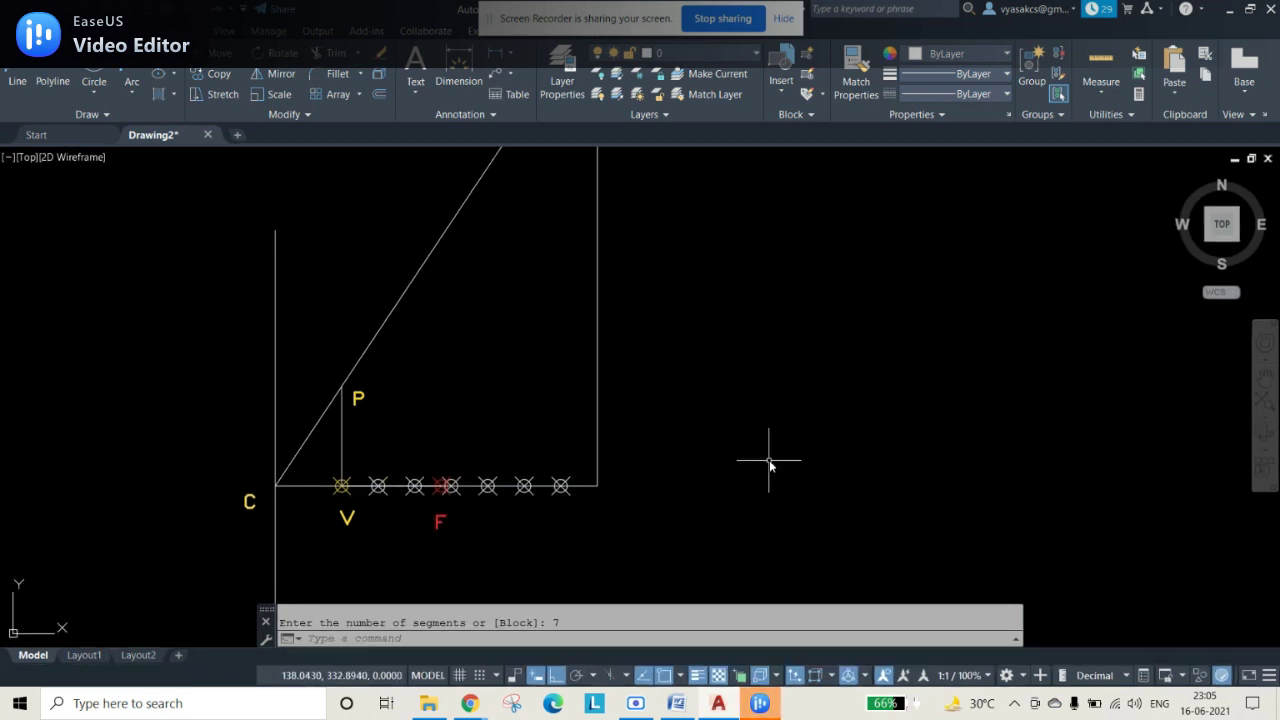
- Copy the far vertical line from its lower end to each of the six division points on the axis
scroll(770, 428, "down", 2)
scroll(700, 451, "up", 2)
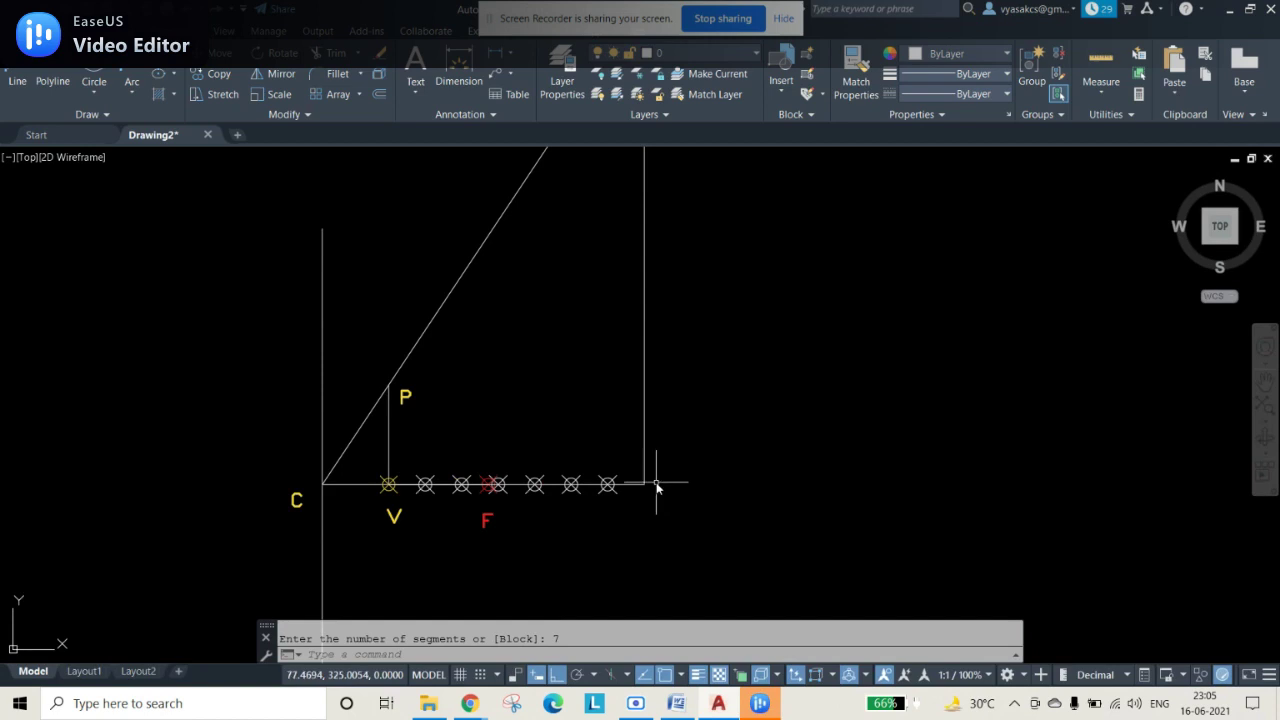
left_click(644, 440)
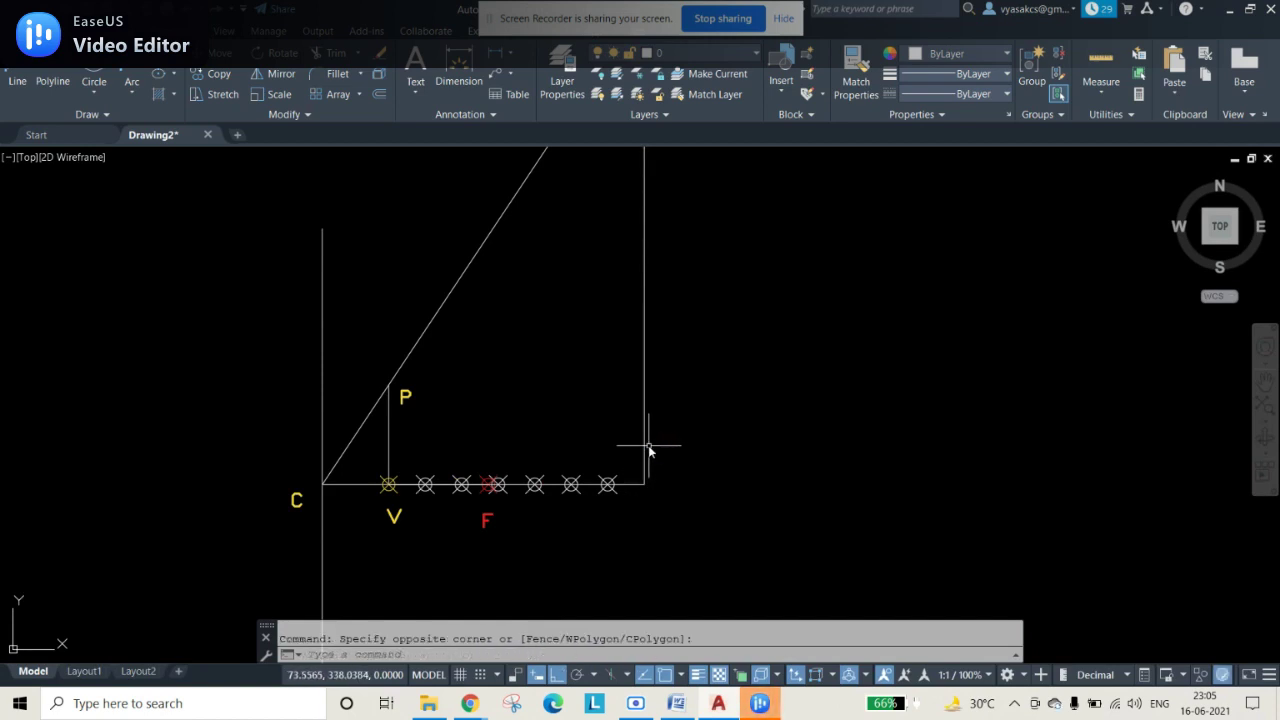
left_click(648, 458)
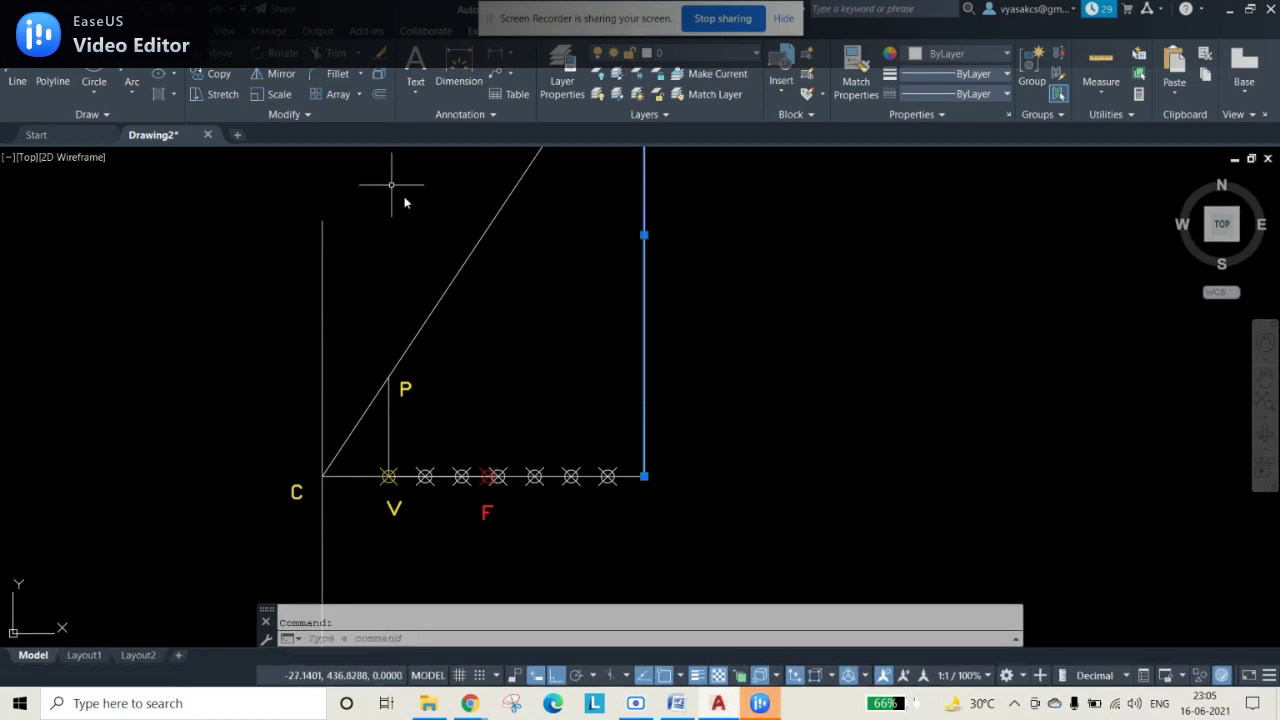
left_click(212, 74)
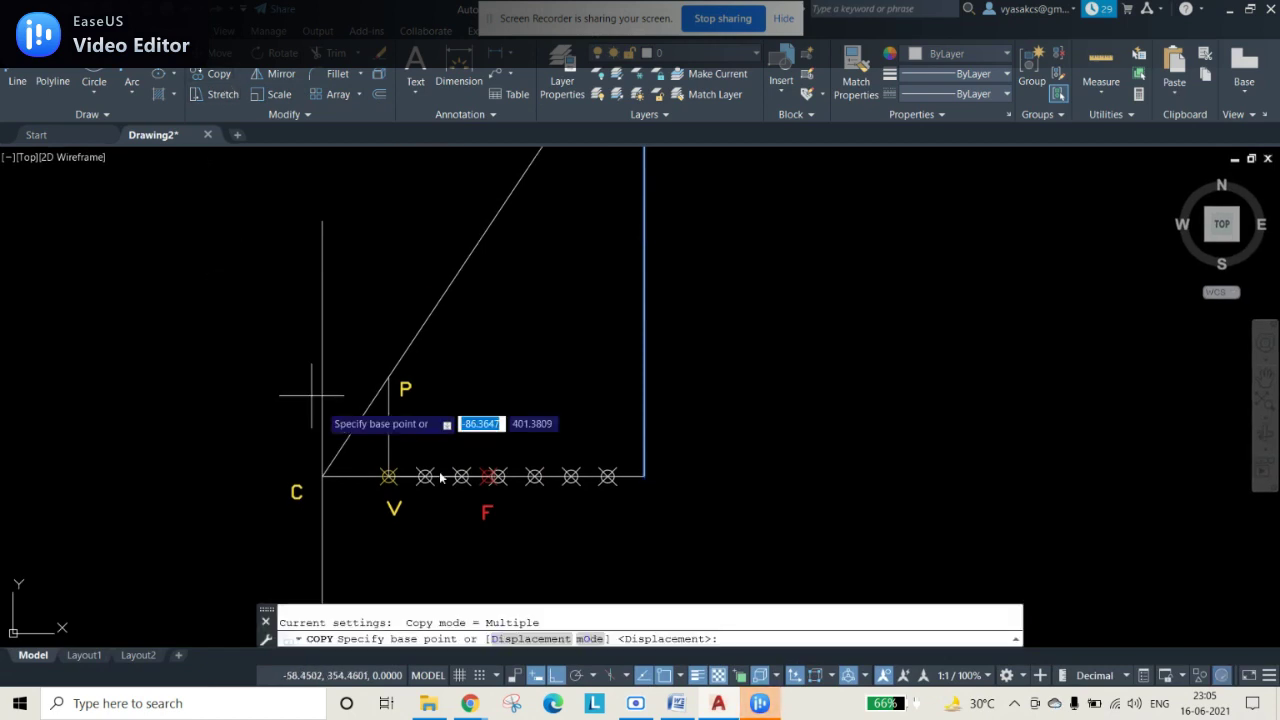
left_click(648, 480)
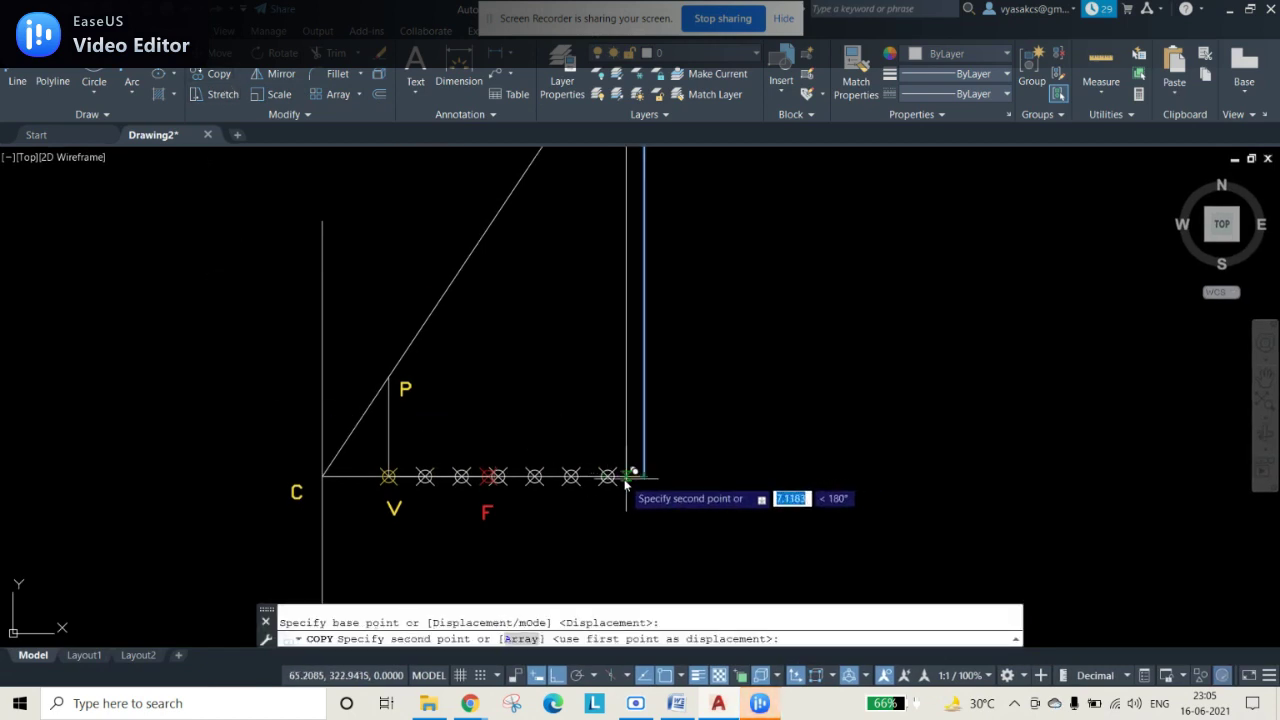
left_click(609, 477)
left_click(572, 477)
left_click(535, 477)
left_click(498, 477)
left_click(462, 477)
left_click(426, 477)
key("Escape")
scroll(605, 410, "down", 2)
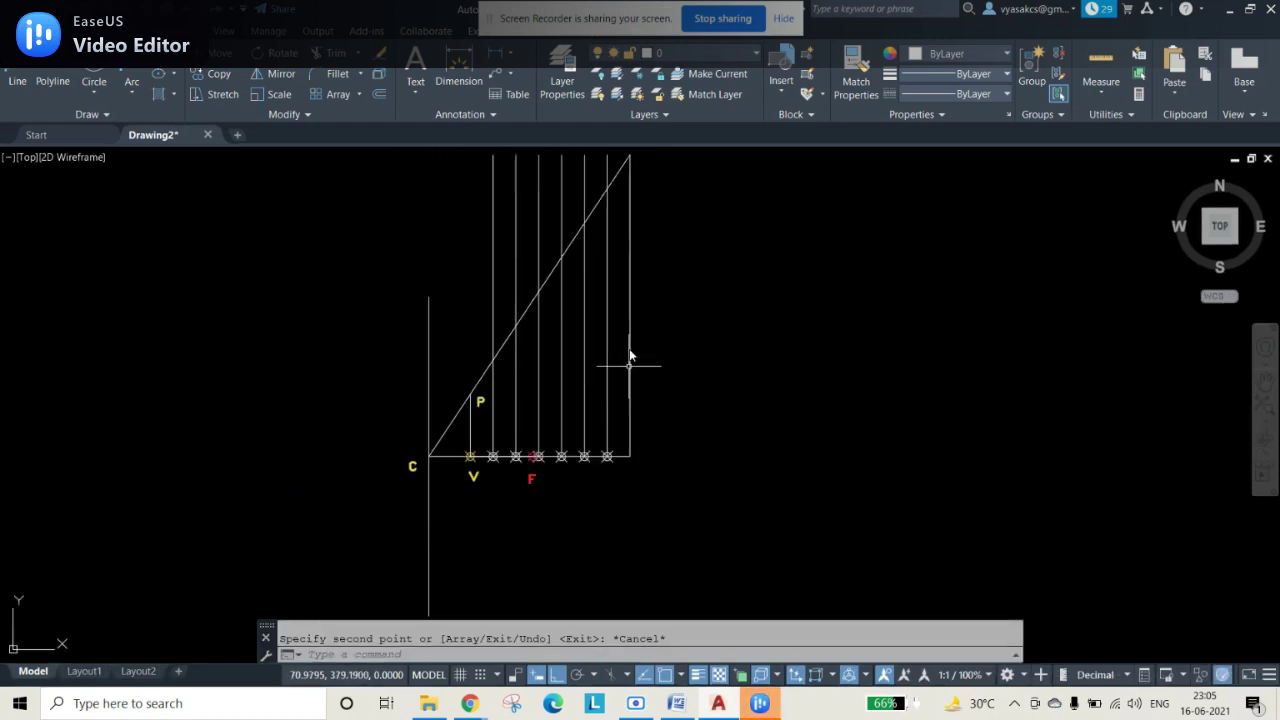
- Trim the parts of the six copied vertical lines that extend above the sloping line from C
type("tr")
key("Return")
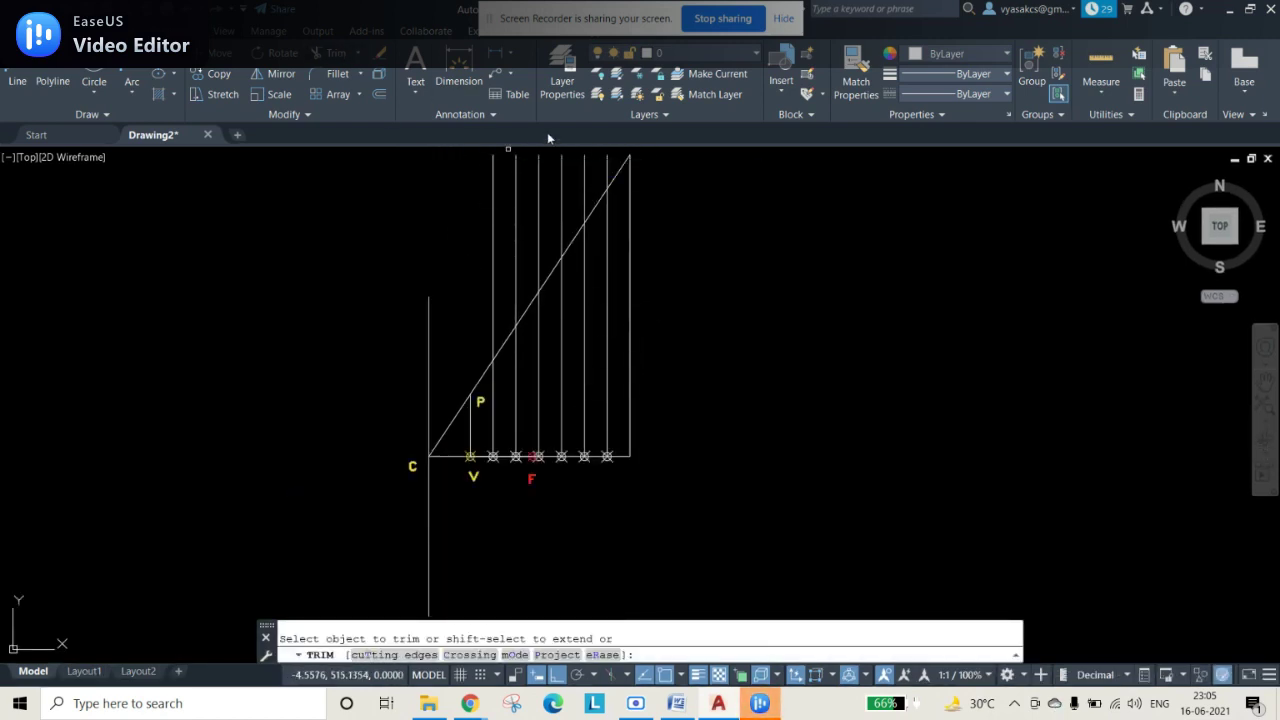
left_click(608, 165)
left_click(582, 187)
left_click(480, 241)
key("Return")
key("Escape")
- Copy the V label horizontally to seven places, below the six division points and the end of the axis
scroll(693, 420, "up", 2)
scroll(693, 420, "up", 2)
mouse_move(546, 478)
middle_mouse_down()
mouse_move(691, 383)
mouse_move(669, 451)
middle_mouse_up()
scroll(642, 456, "up", 2)
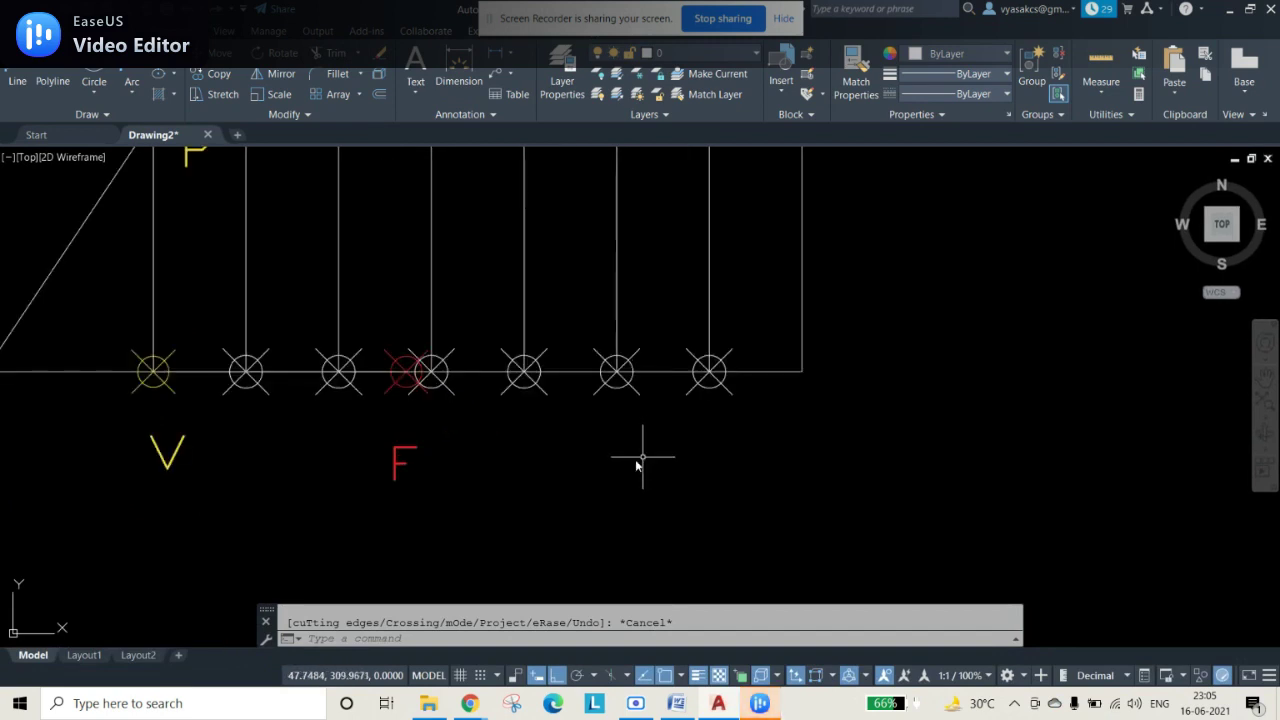
left_click(170, 450)
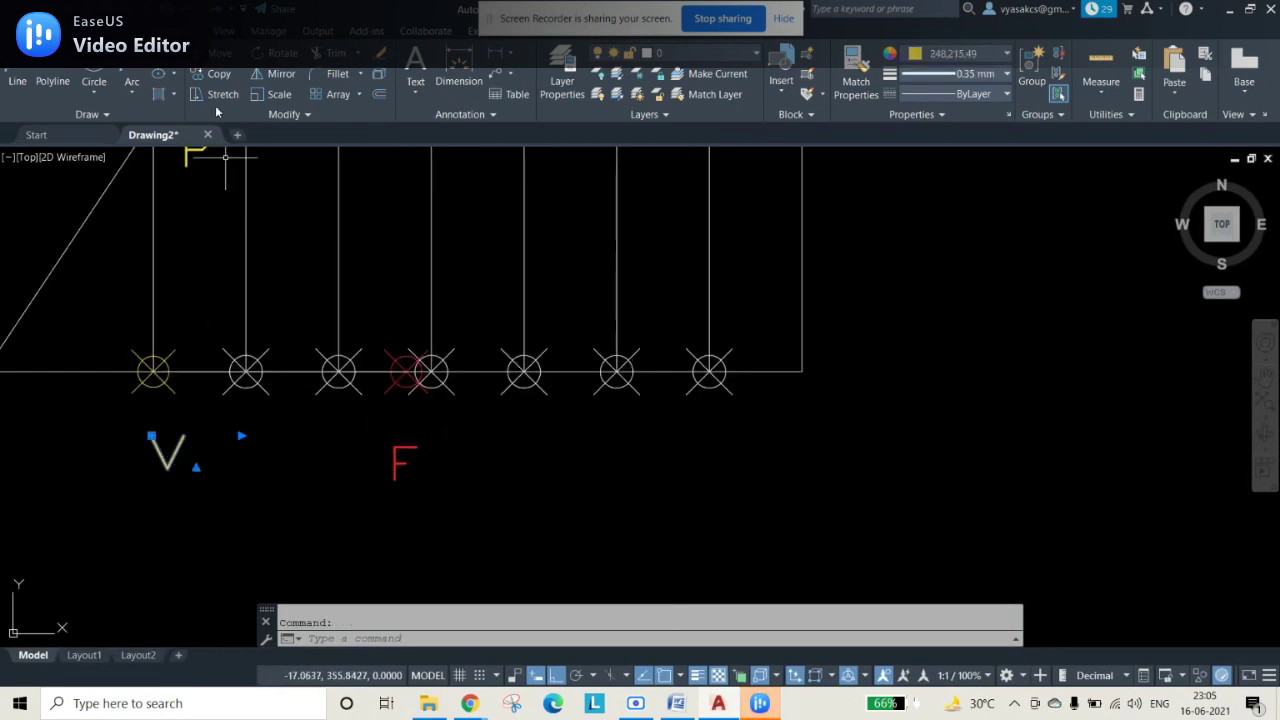
left_click(219, 74)
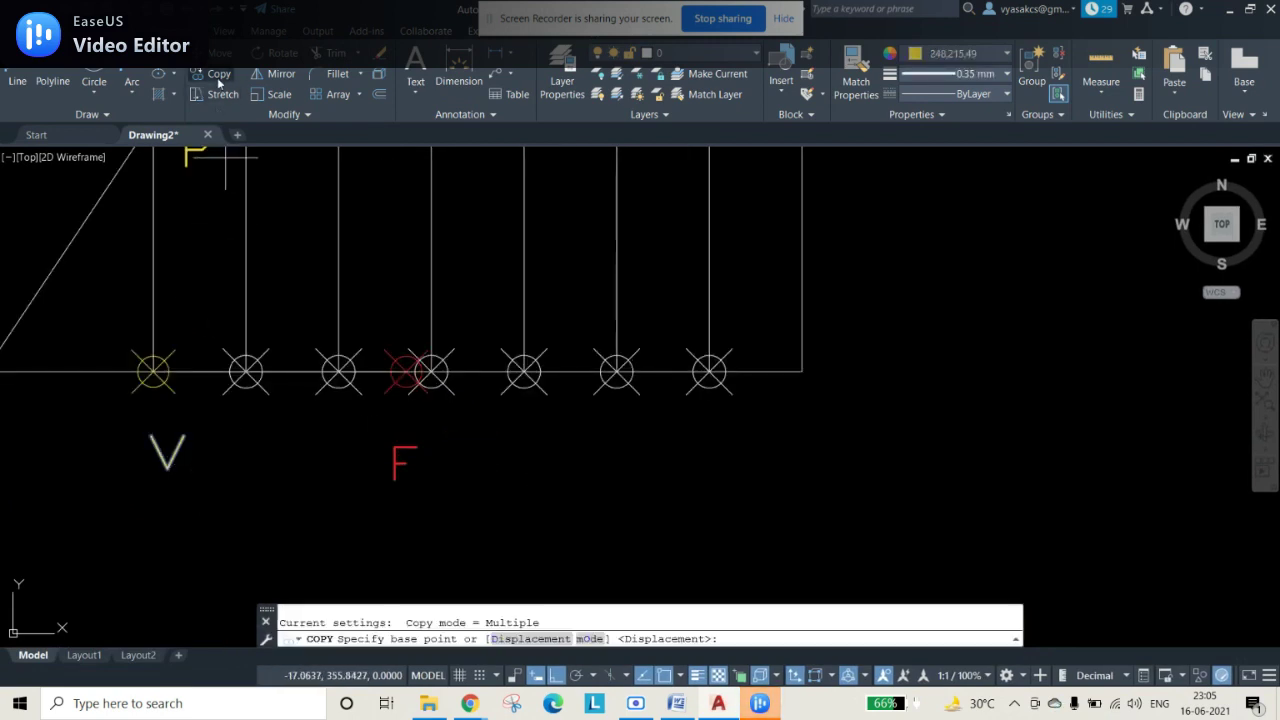
left_click(155, 466)
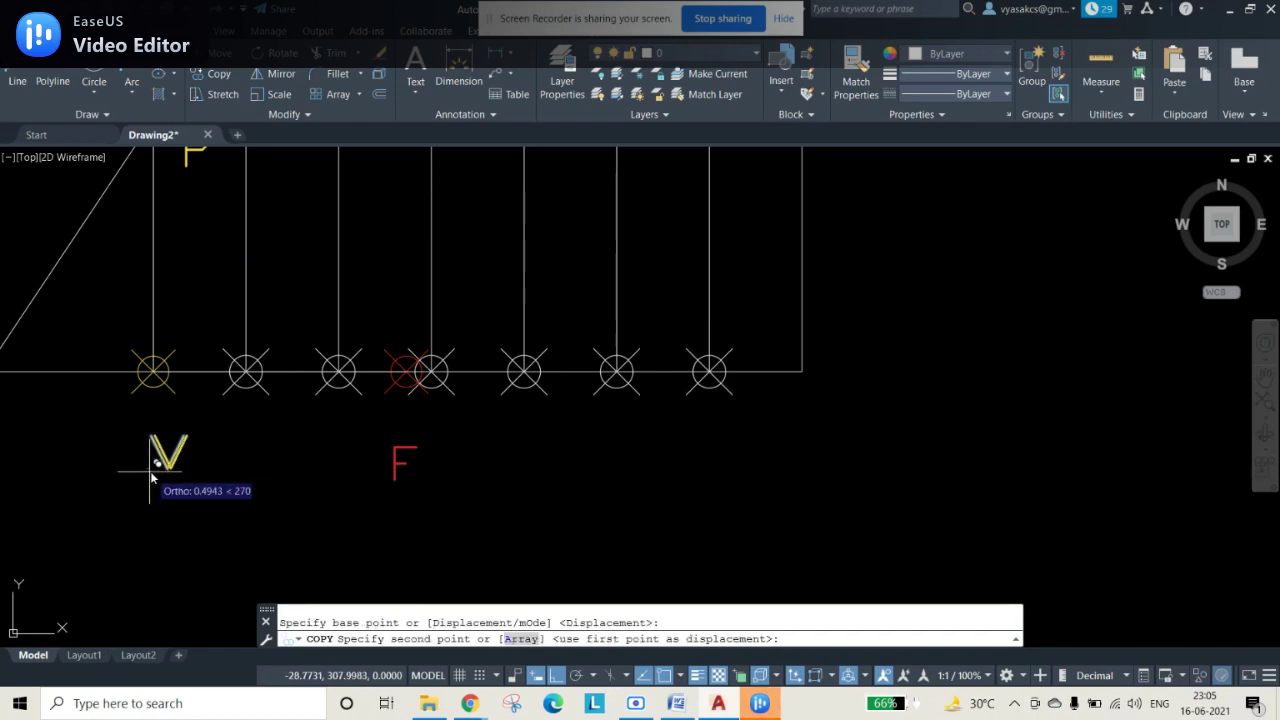
left_click(230, 465)
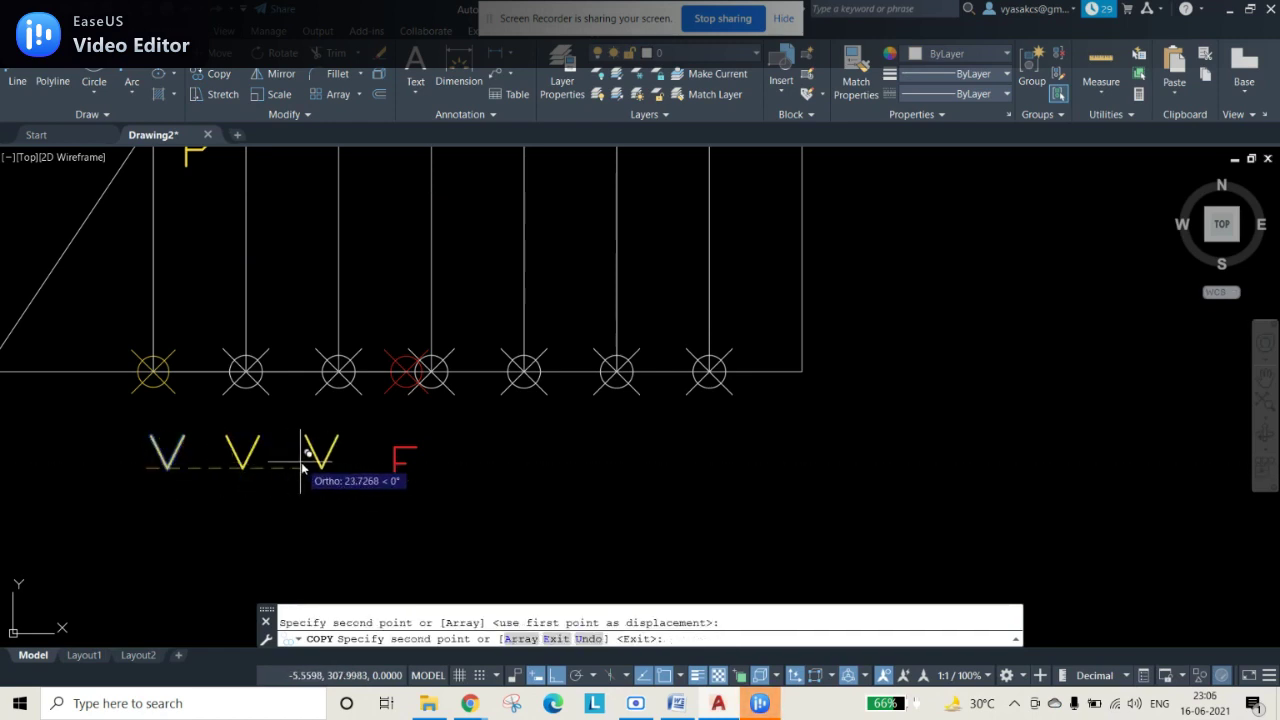
left_click(307, 466)
left_click(426, 466)
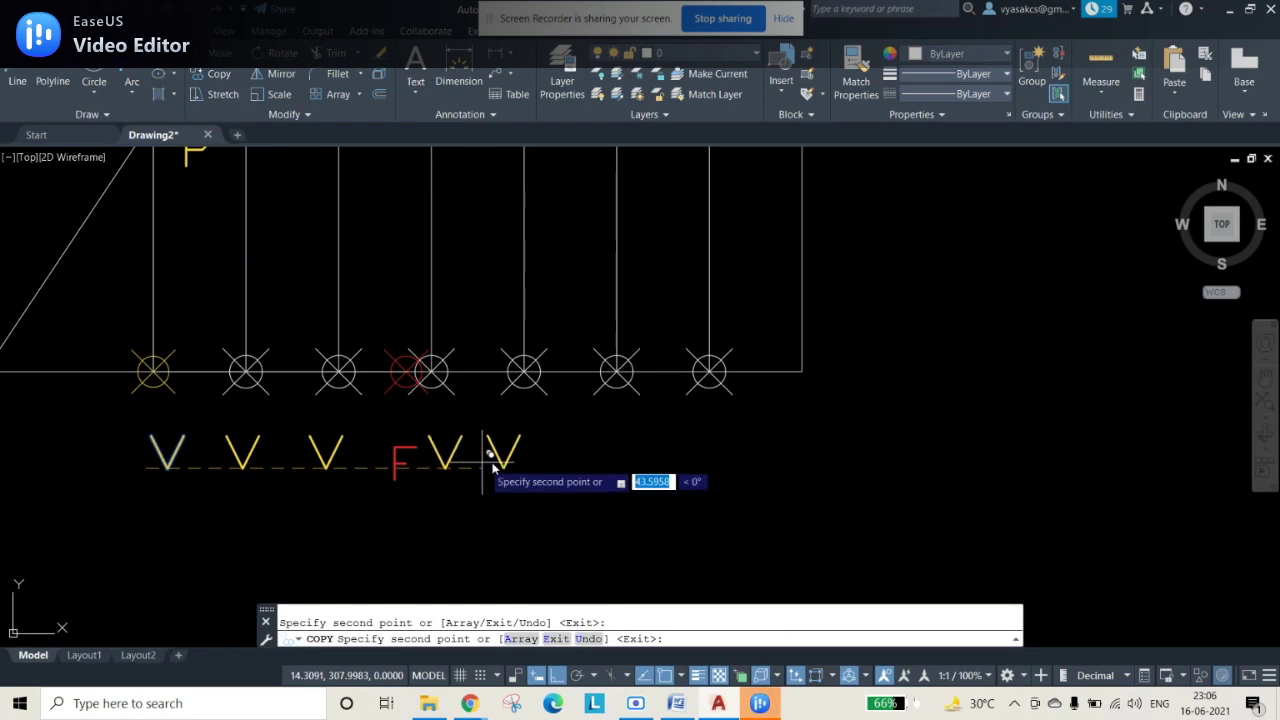
left_click(510, 466)
left_click(600, 466)
left_click(692, 462)
left_click(798, 460)
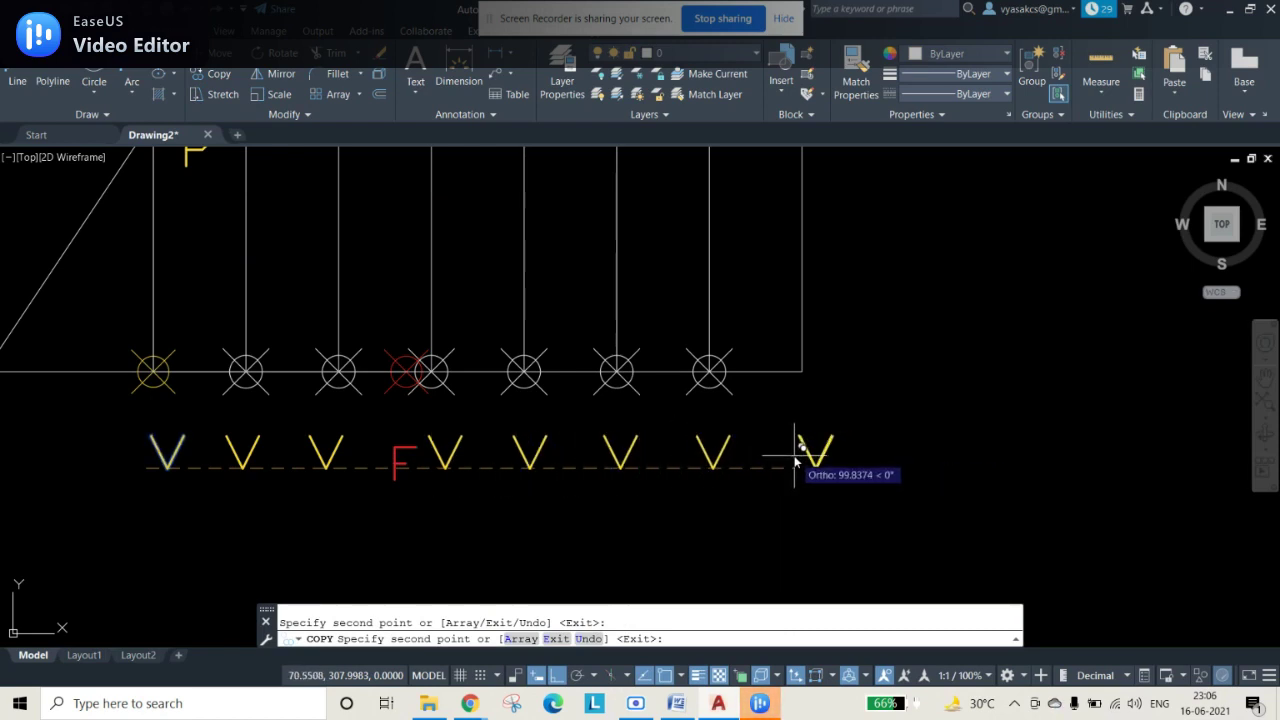
key("Escape")
- Change the first two copied V labels to 1 and 2
left_click(251, 467)
left_click(246, 472)
double_click(245, 467)
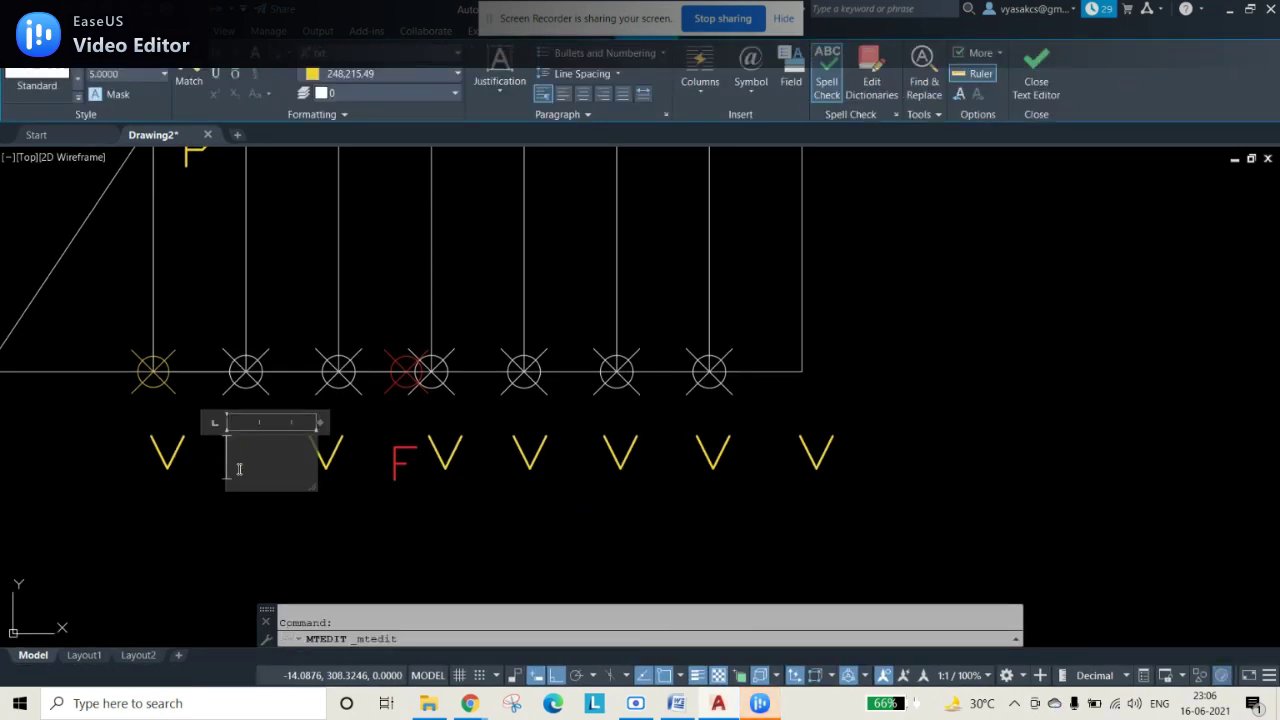
type("1")
left_click(323, 509)
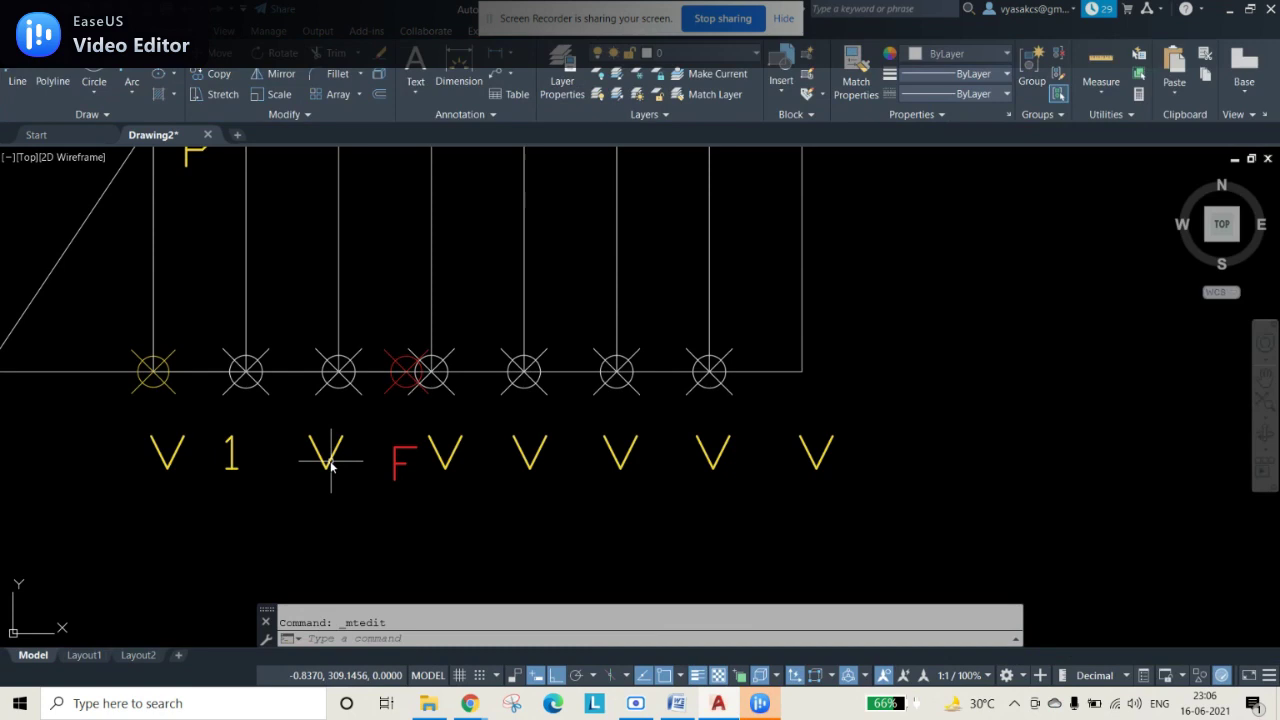
left_click(329, 463)
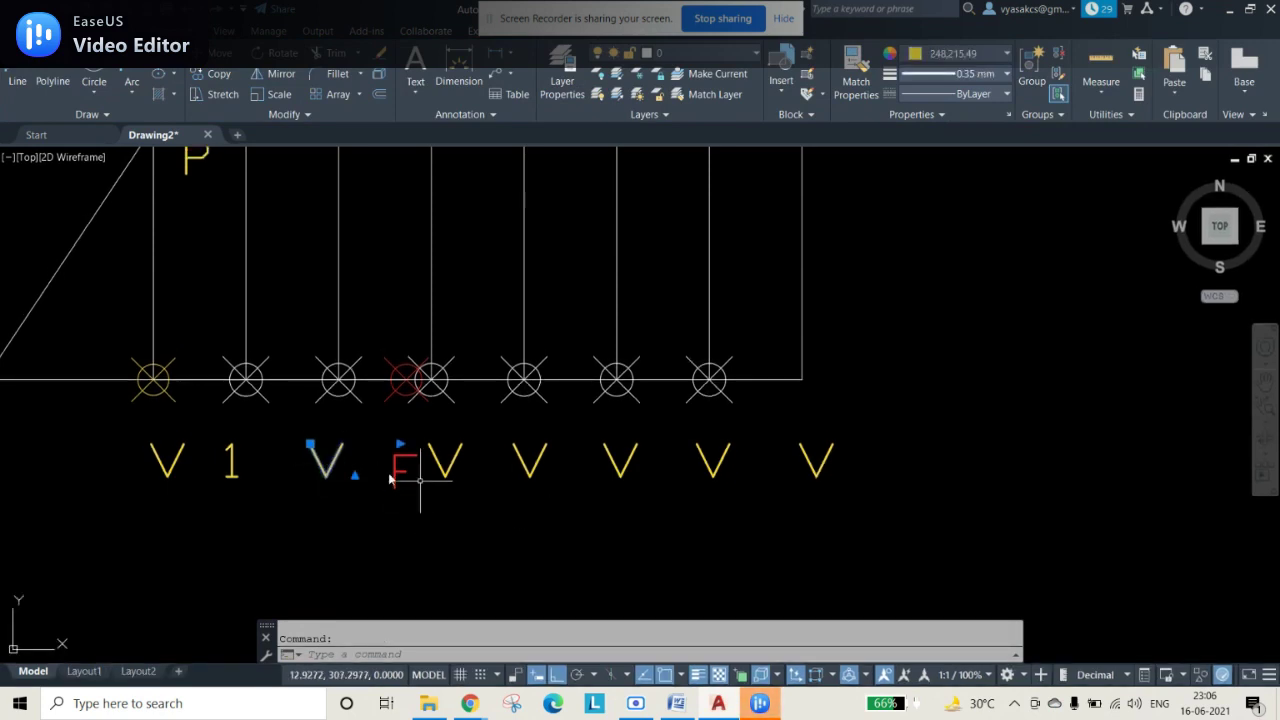
left_click(320, 466)
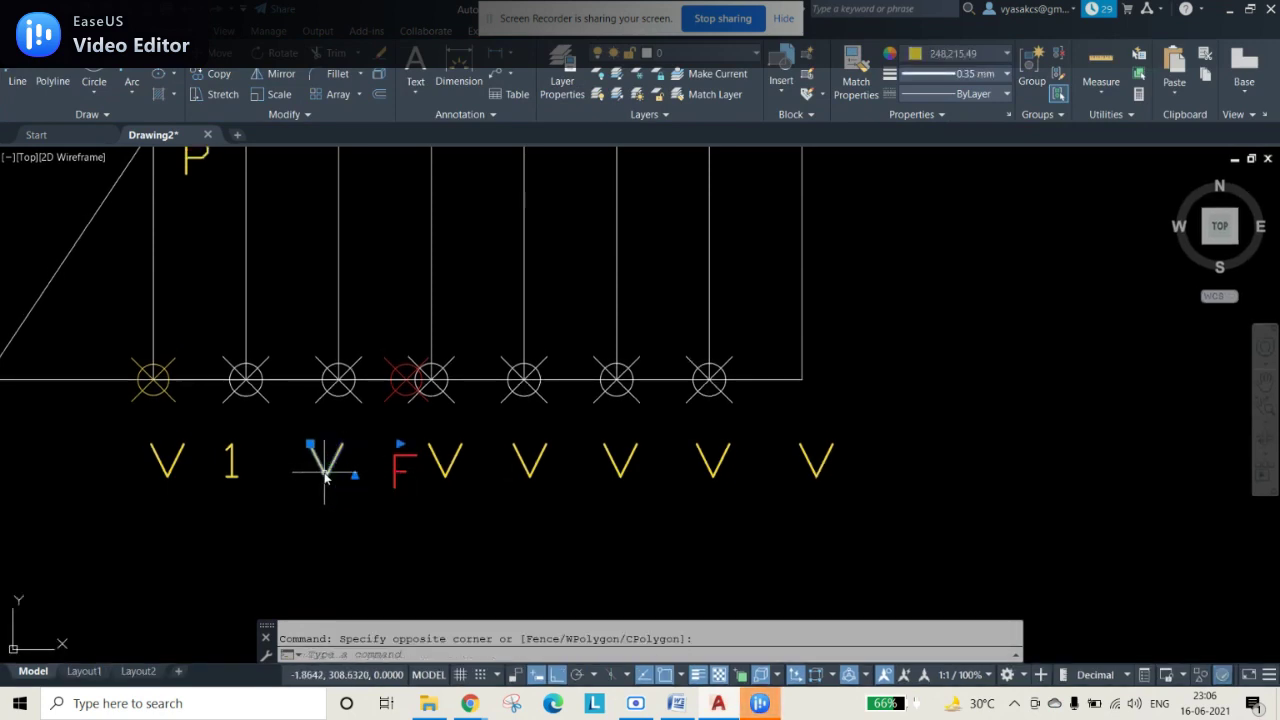
double_click(324, 463)
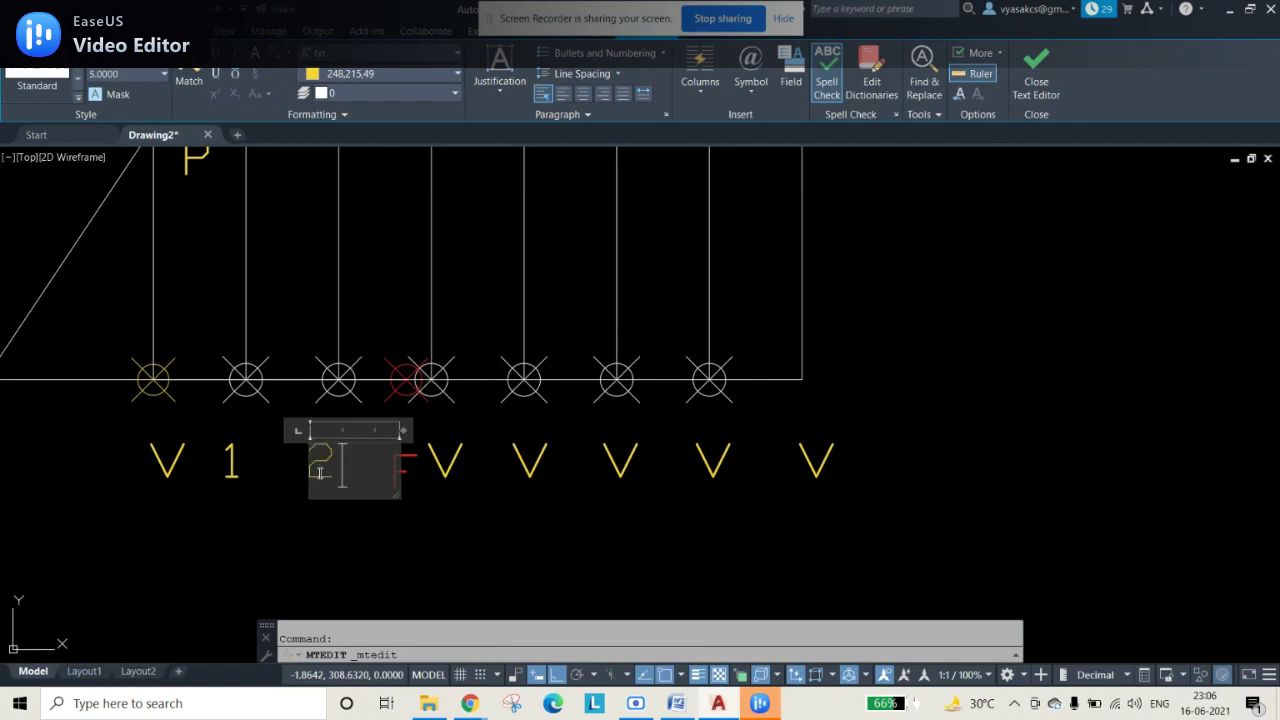
type("2")
left_click(391, 523)
- Change the third and fourth copied V labels to 3 and 4
double_click(449, 458)
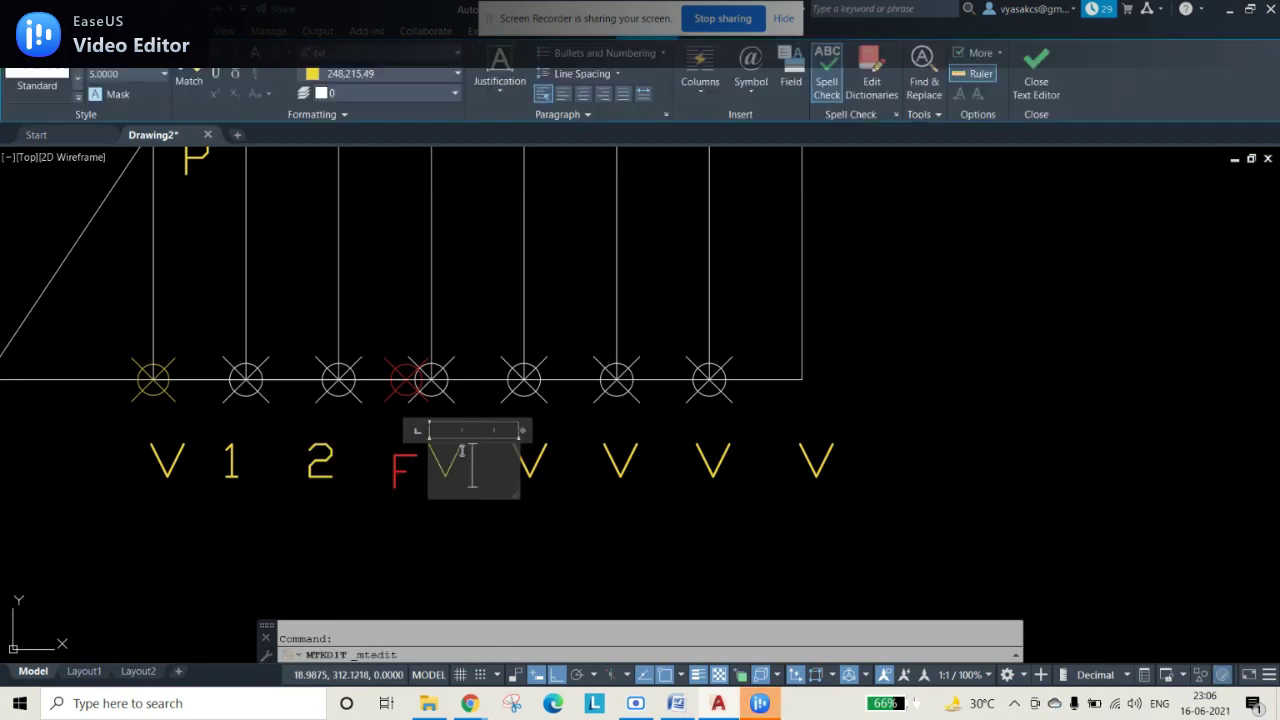
left_click(519, 539)
left_click(524, 471)
double_click(523, 464)
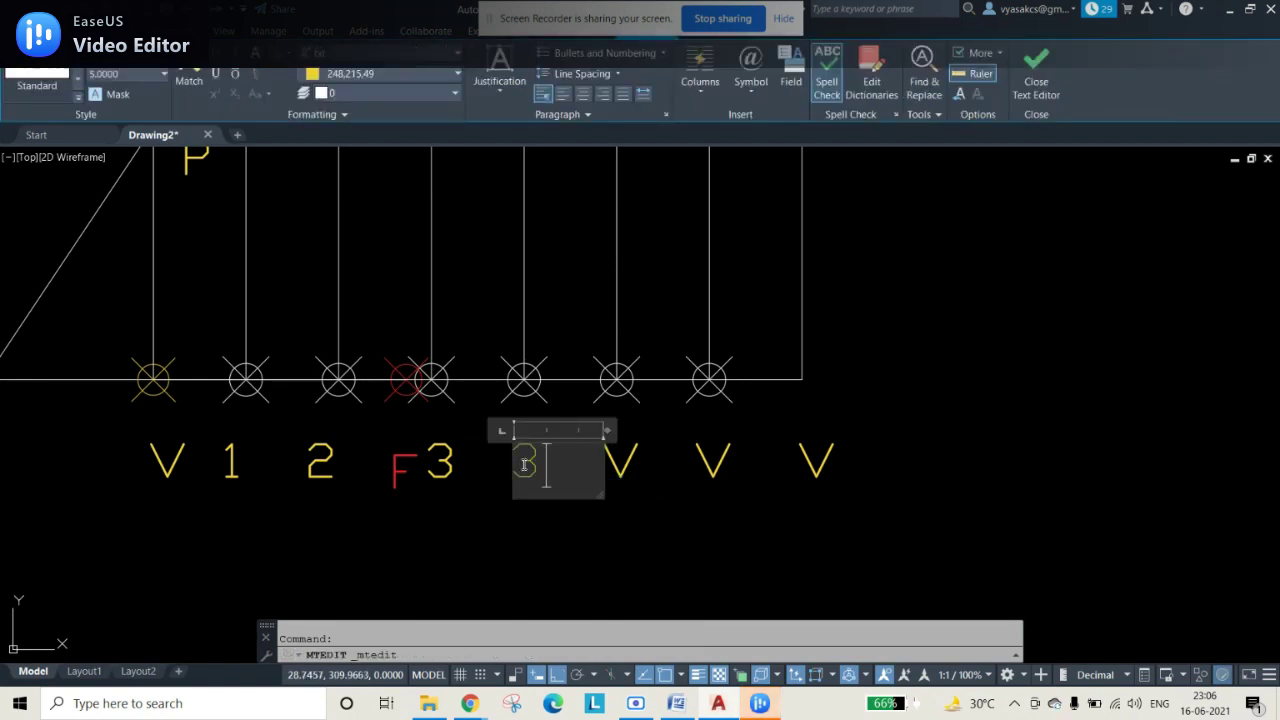
type("4")
left_click(572, 544)
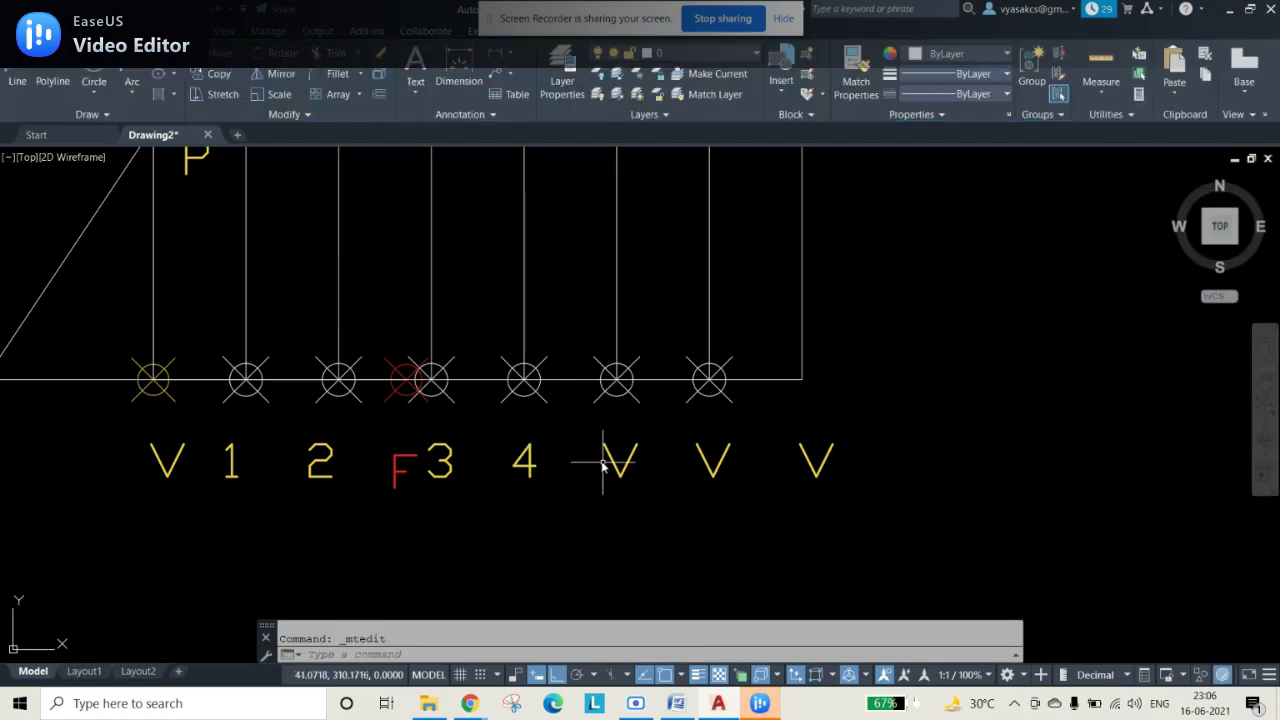
- Change the last three copied V labels to 5, 6 and 7
left_click(612, 455)
double_click(618, 455)
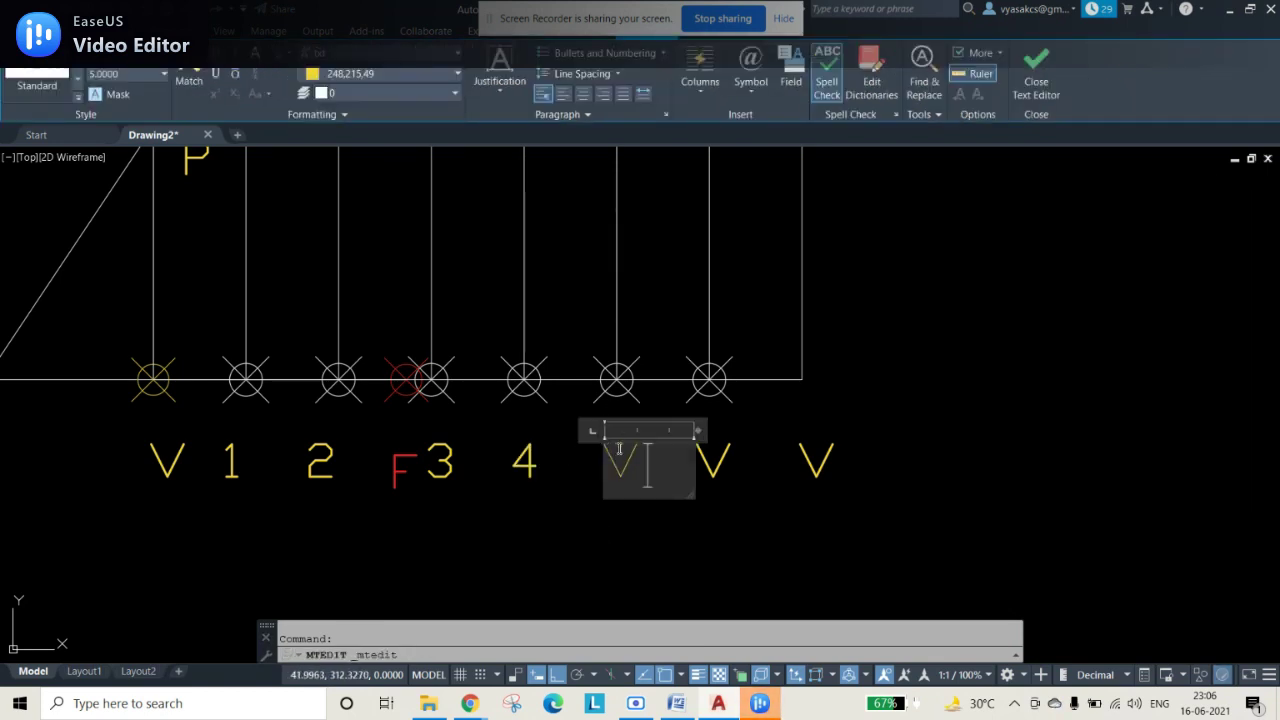
left_click(684, 543)
left_click(710, 460)
double_click(705, 461)
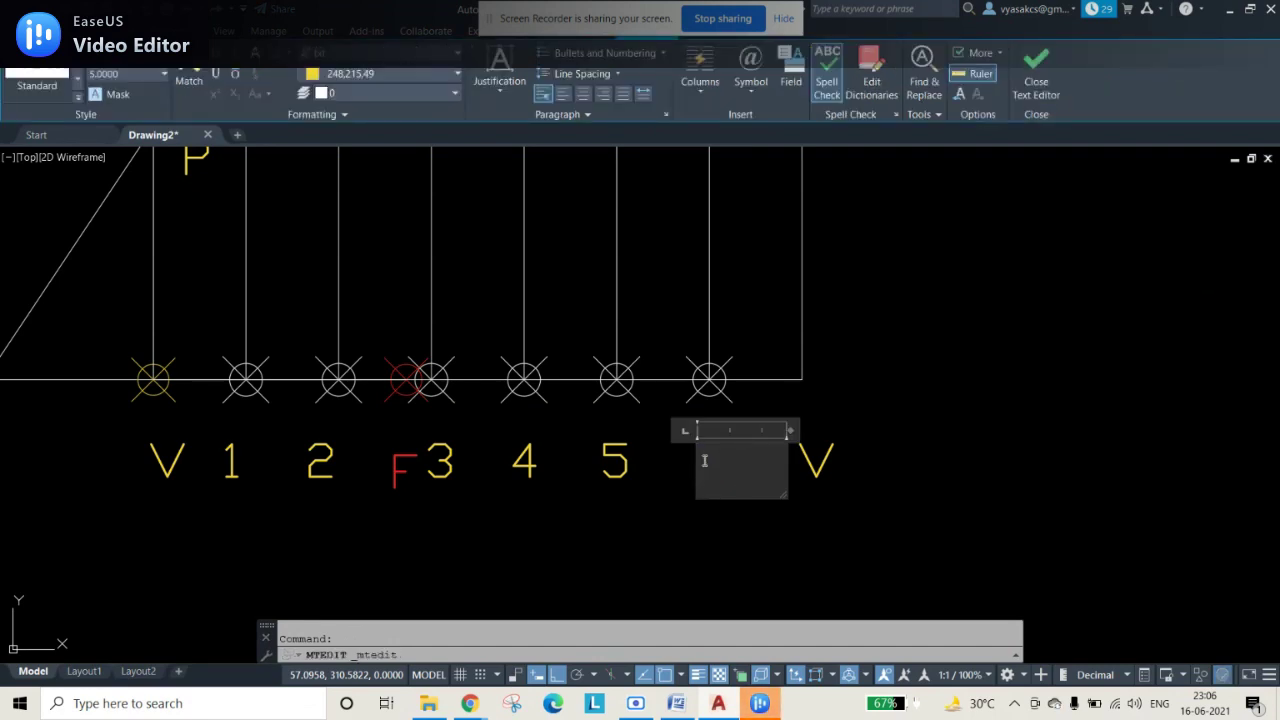
left_click(768, 520)
left_click(812, 452)
double_click(815, 458)
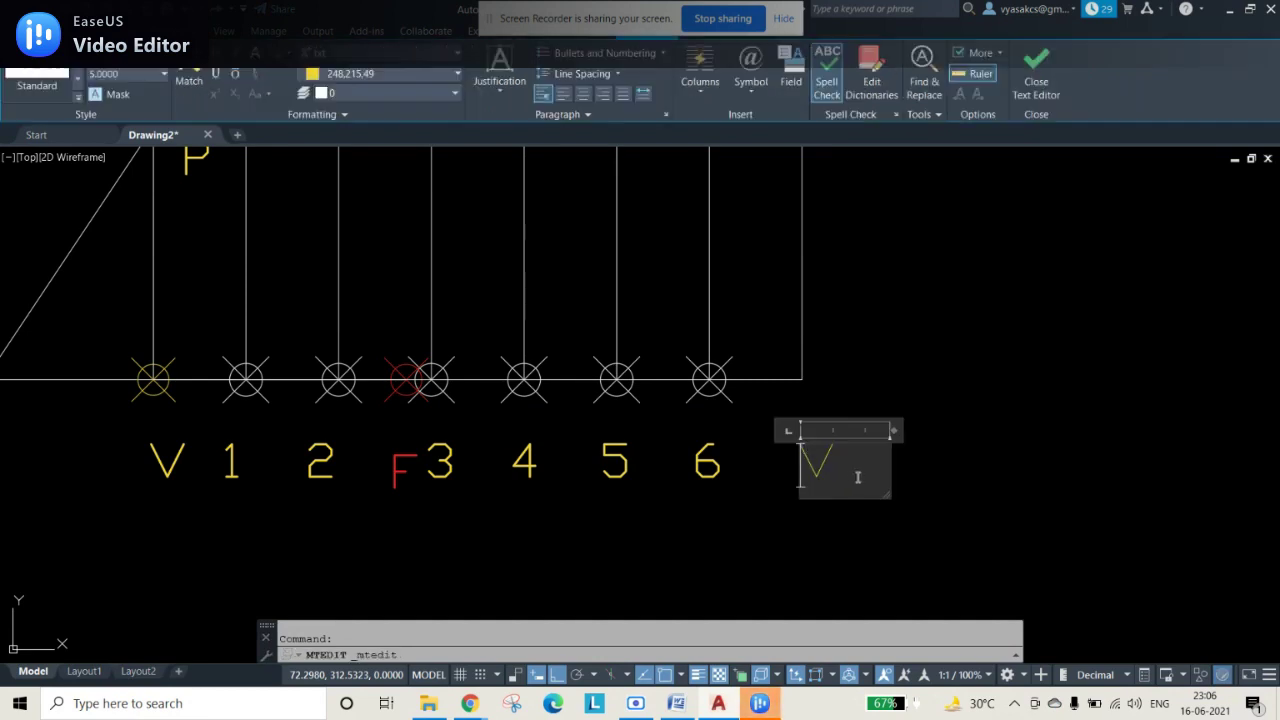
type("7")
left_click(984, 468)
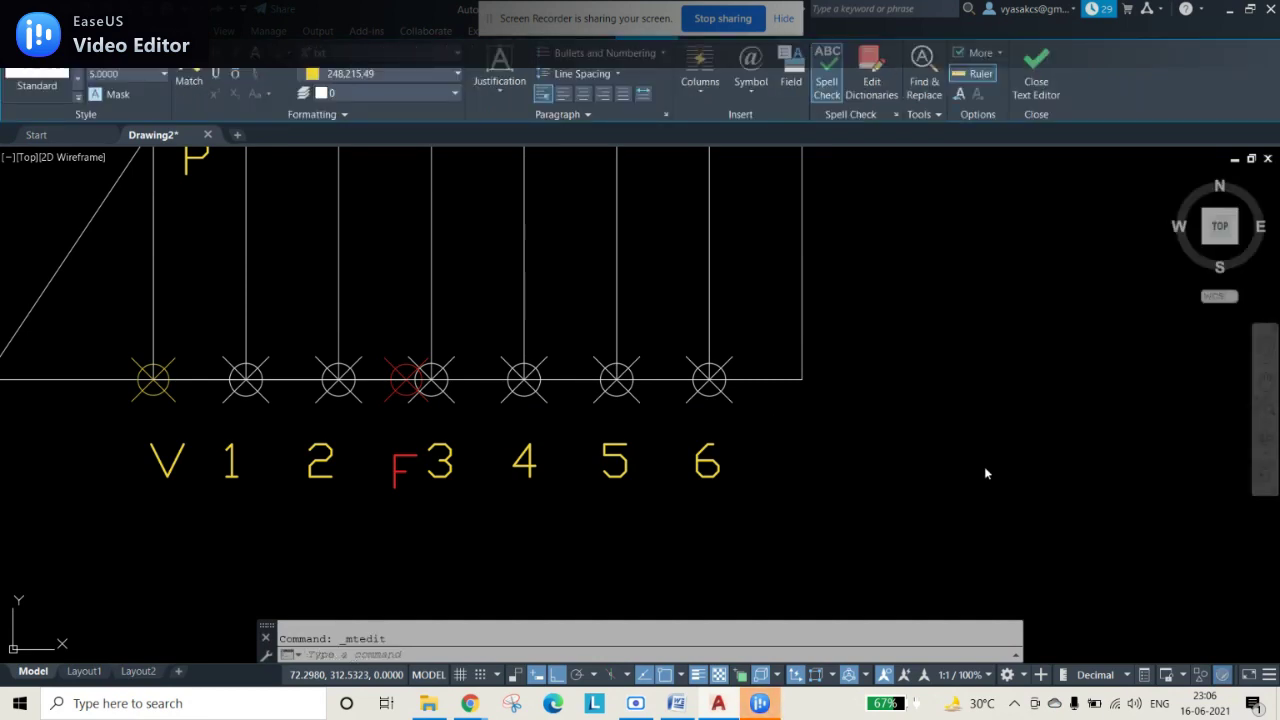
- Set the colour of the number labels 1 to 7 to green (19,155,72)
left_click(423, 438)
left_click(898, 534)
left_click(225, 436)
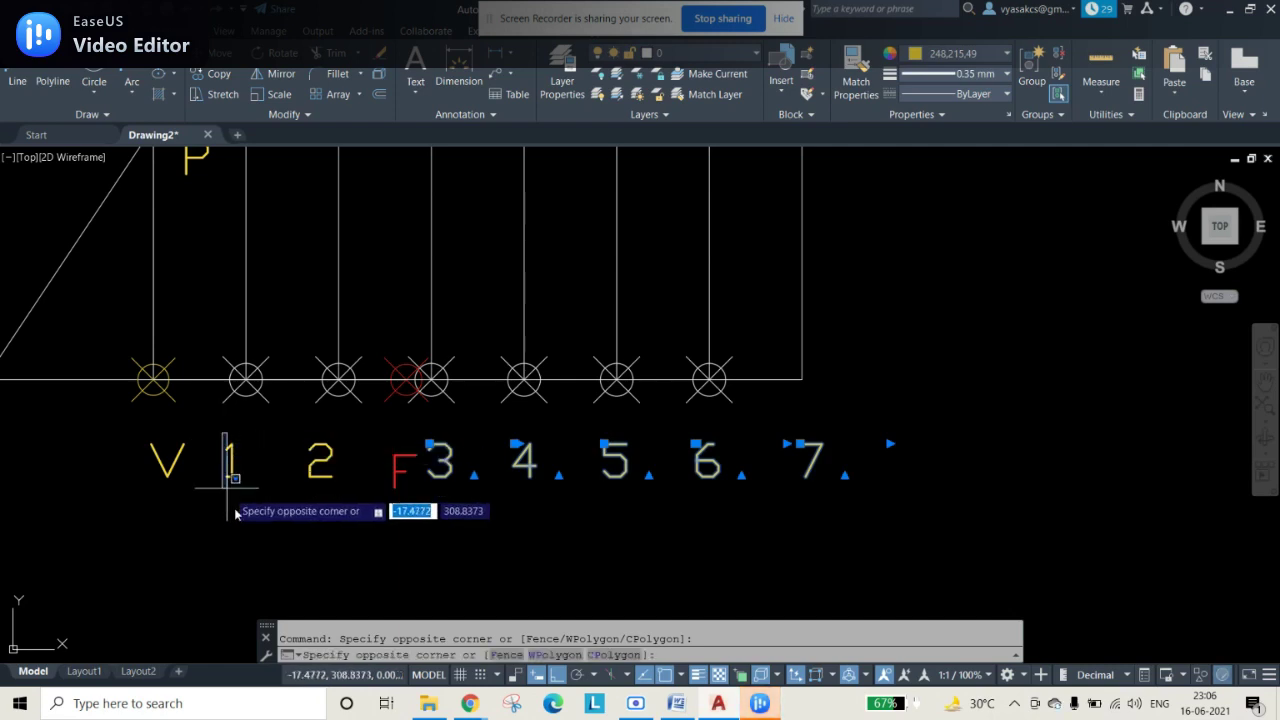
left_click(349, 510)
left_click(955, 54)
left_click(965, 165)
left_click(1055, 445)
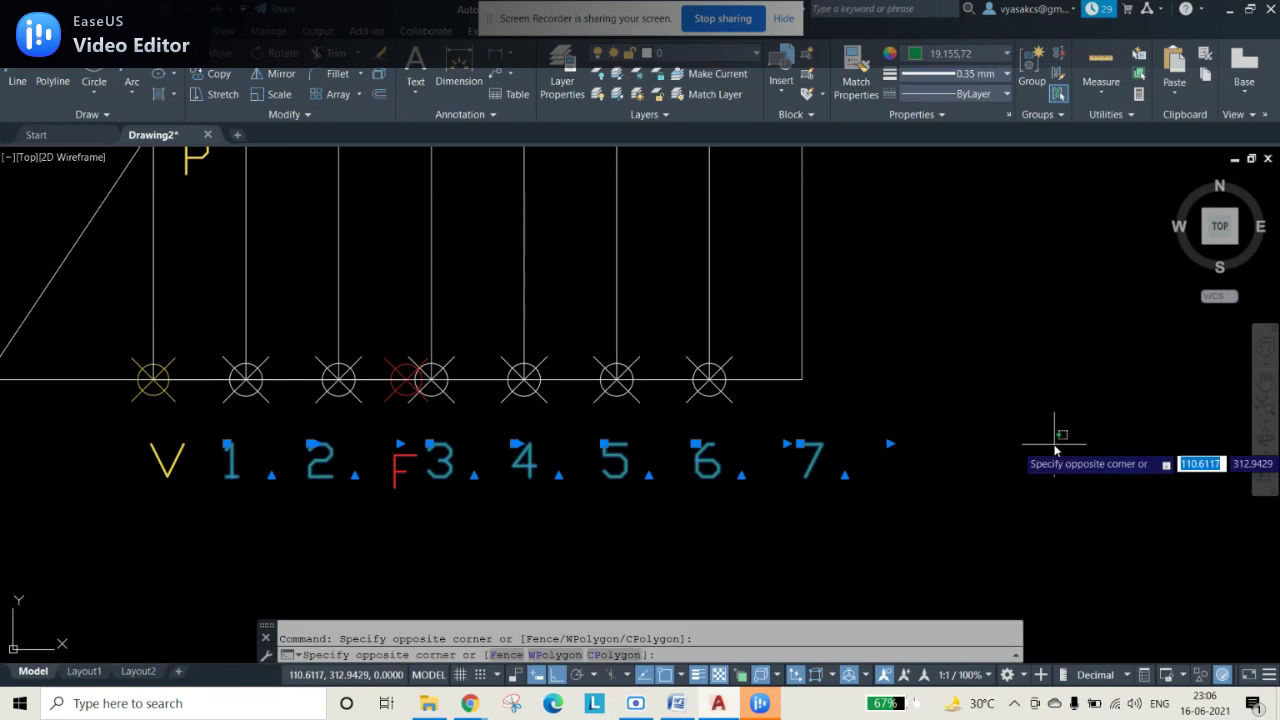
key("Escape")
key("Escape")
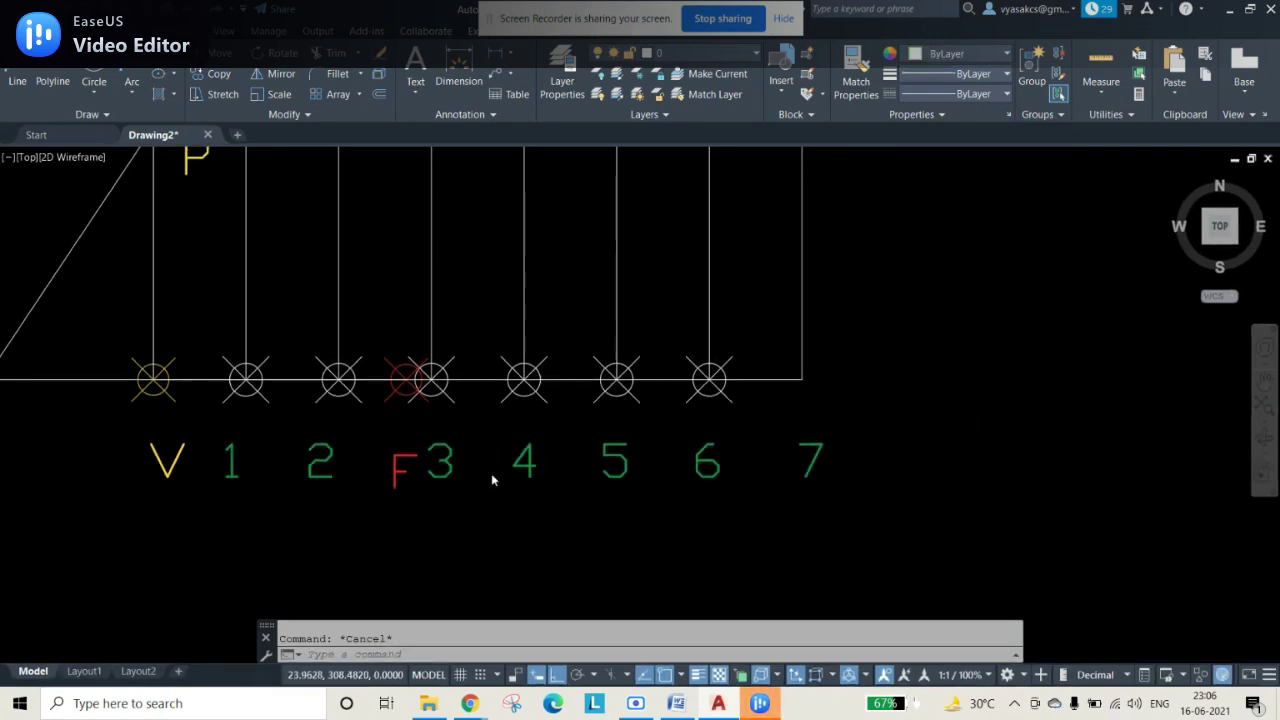
- Paste a copy of label 1 beside the upper end of vertical line 1 and change its text to 1'
scroll(491, 478, "down", 4)
middle_click_drag(530, 339, 532, 346)
middle_click_drag(538, 298, 522, 388)
left_click(370, 575)
left_click(364, 562)
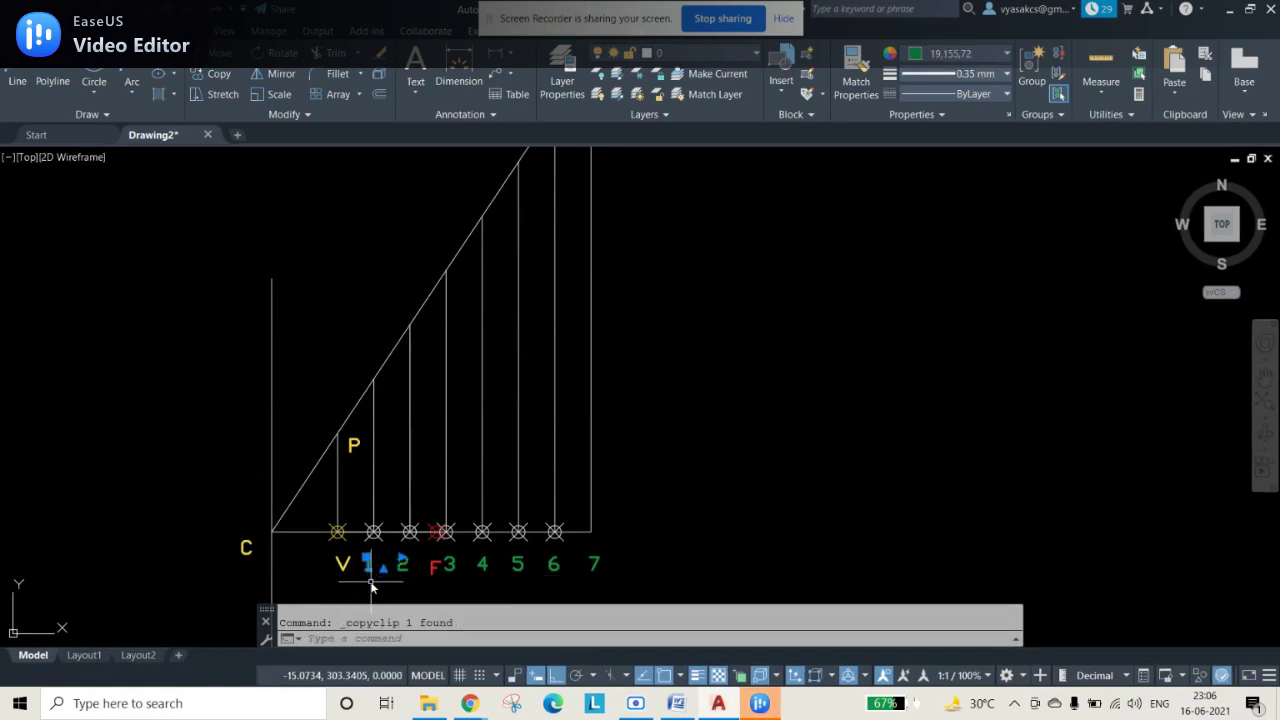
left_click(370, 587)
key("ctrl+c")
key("ctrl+v")
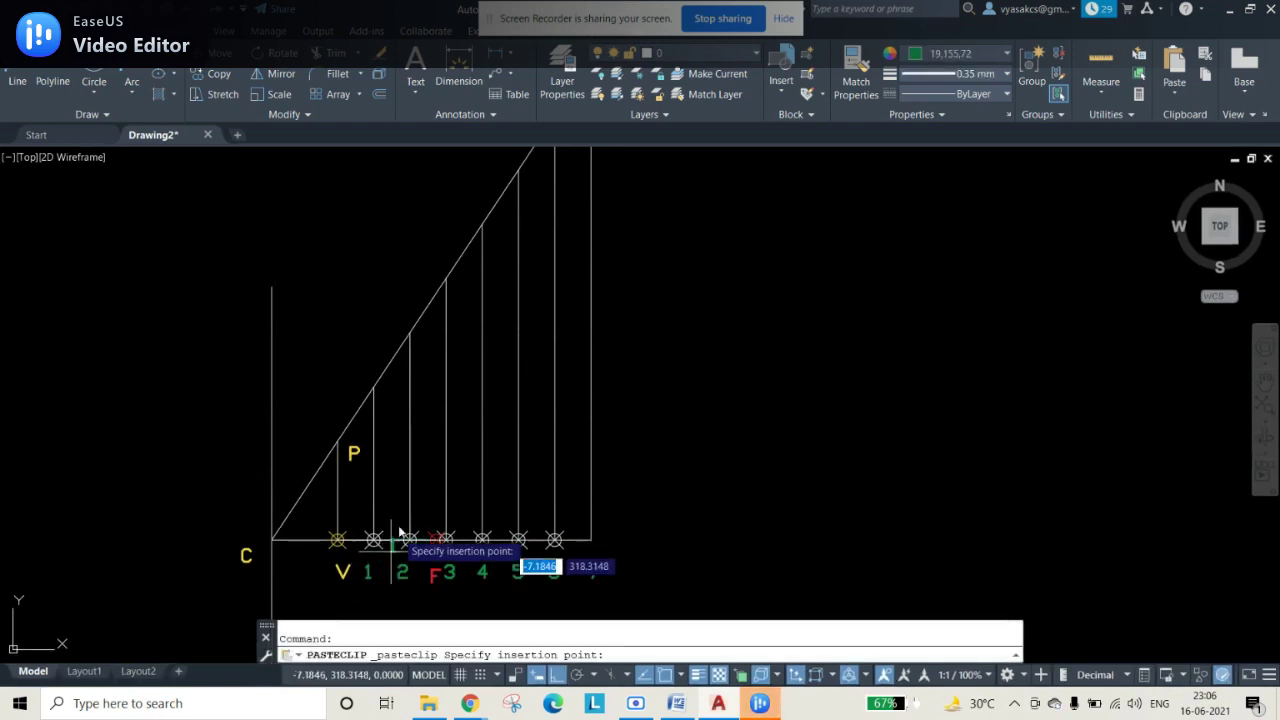
left_click(364, 348)
double_click(366, 360)
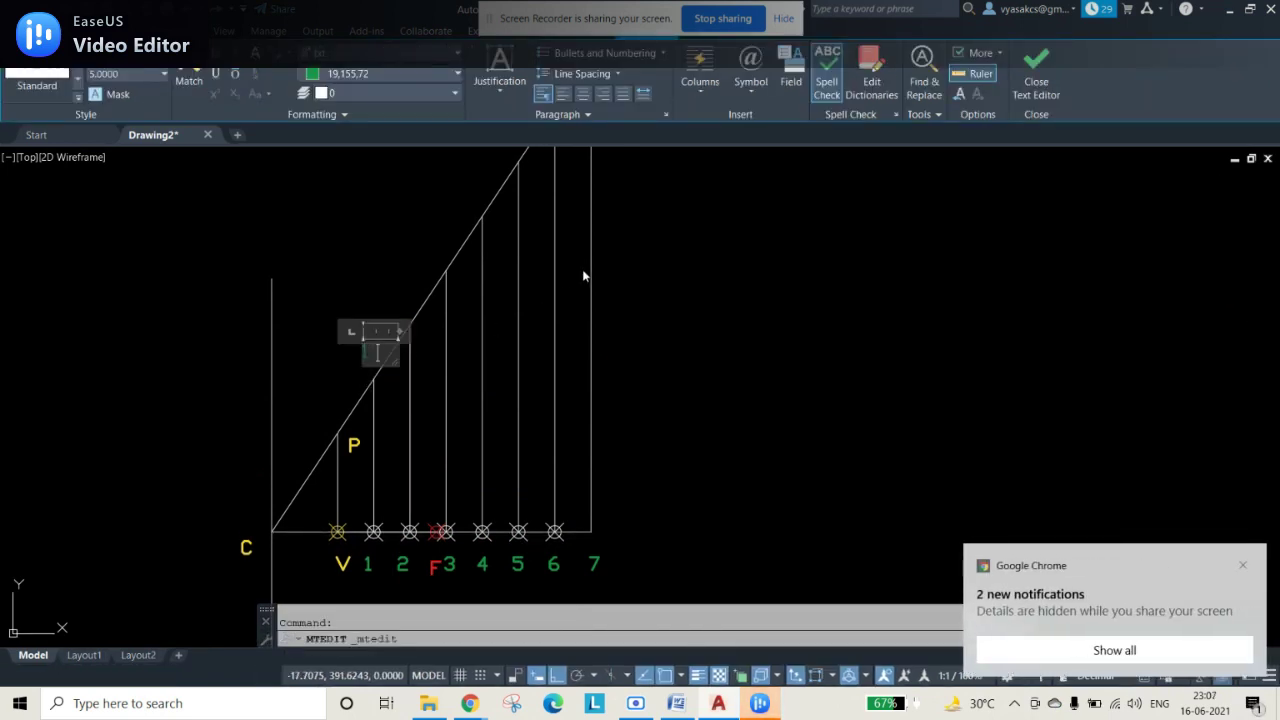
type("'")
- Paste a copy of label 2 beside the upper end of vertical line 2 and change its text to 2'
left_click(400, 581)
left_click(398, 581)
left_click(398, 579)
key("ctrl+c")
key("ctrl+v")
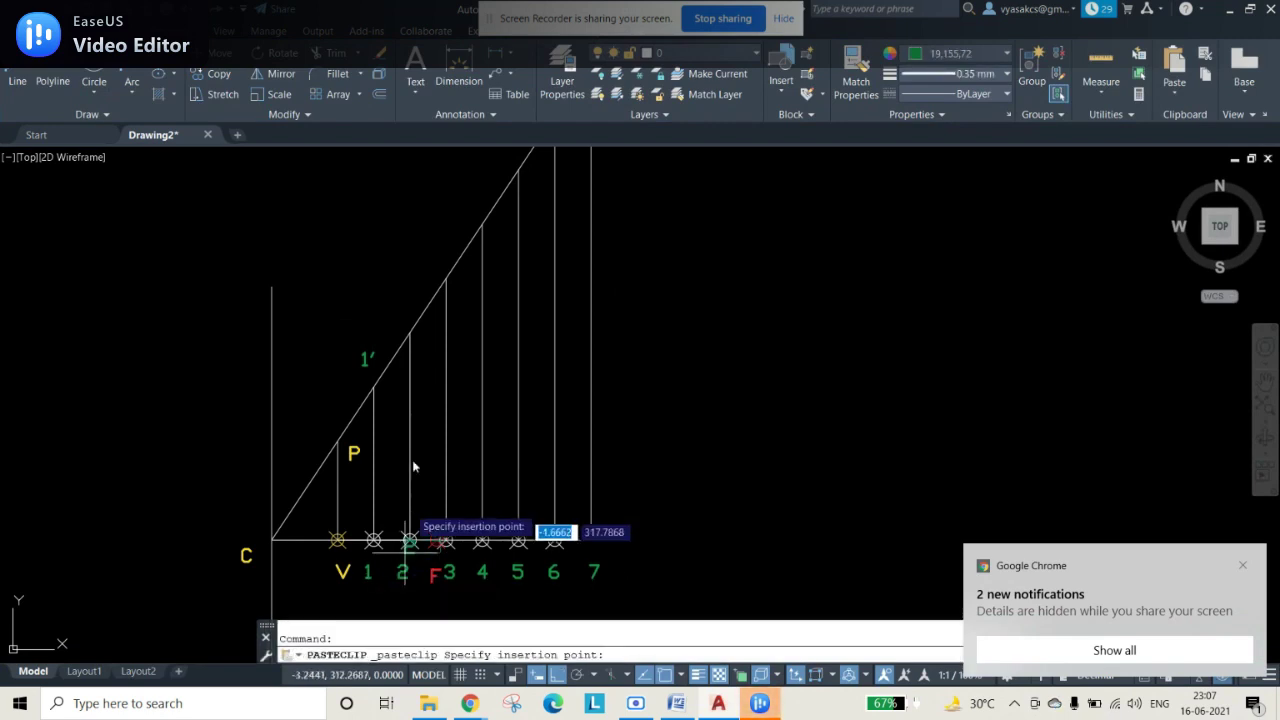
left_click(400, 313)
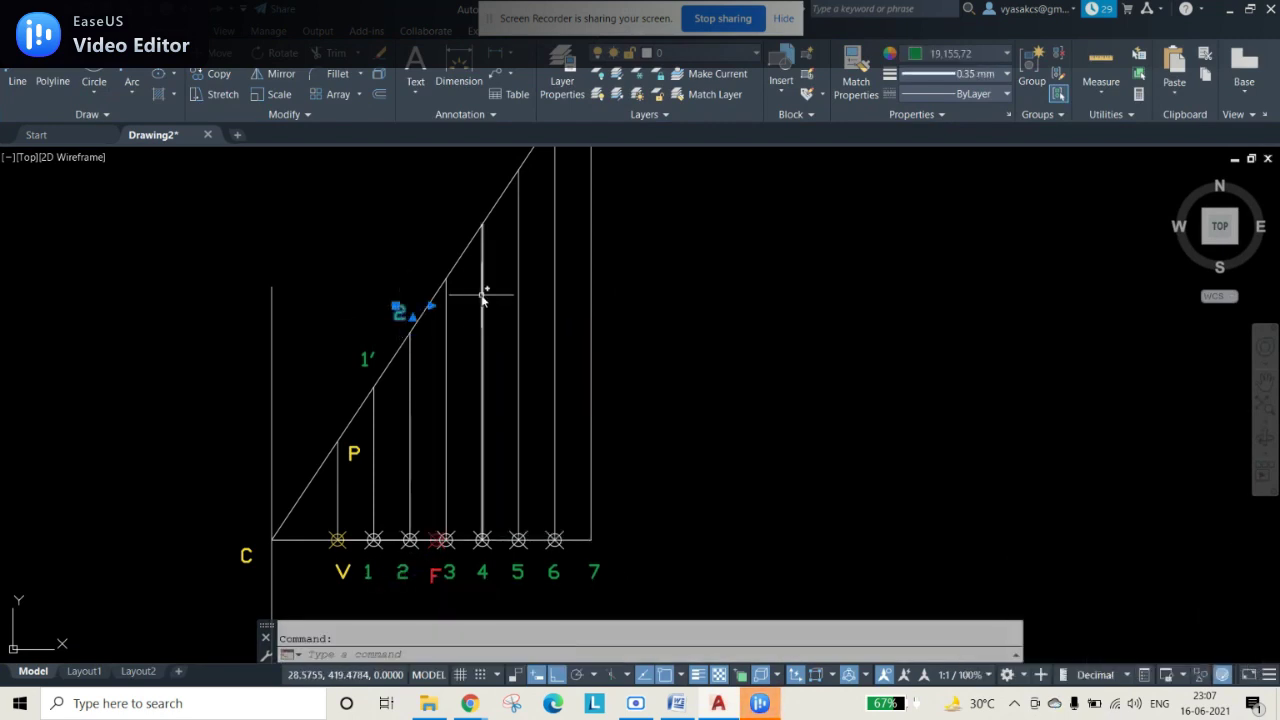
right_click(482, 295)
left_click(423, 286)
left_click(419, 288)
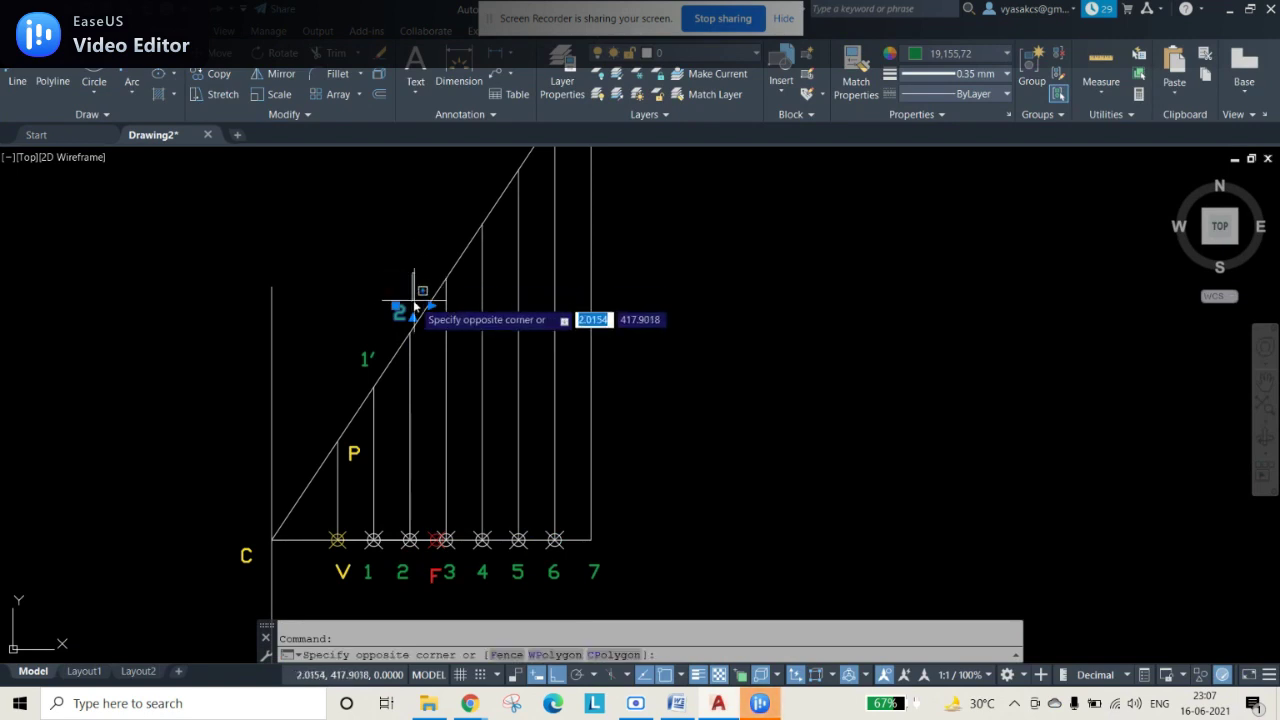
double_click(400, 305)
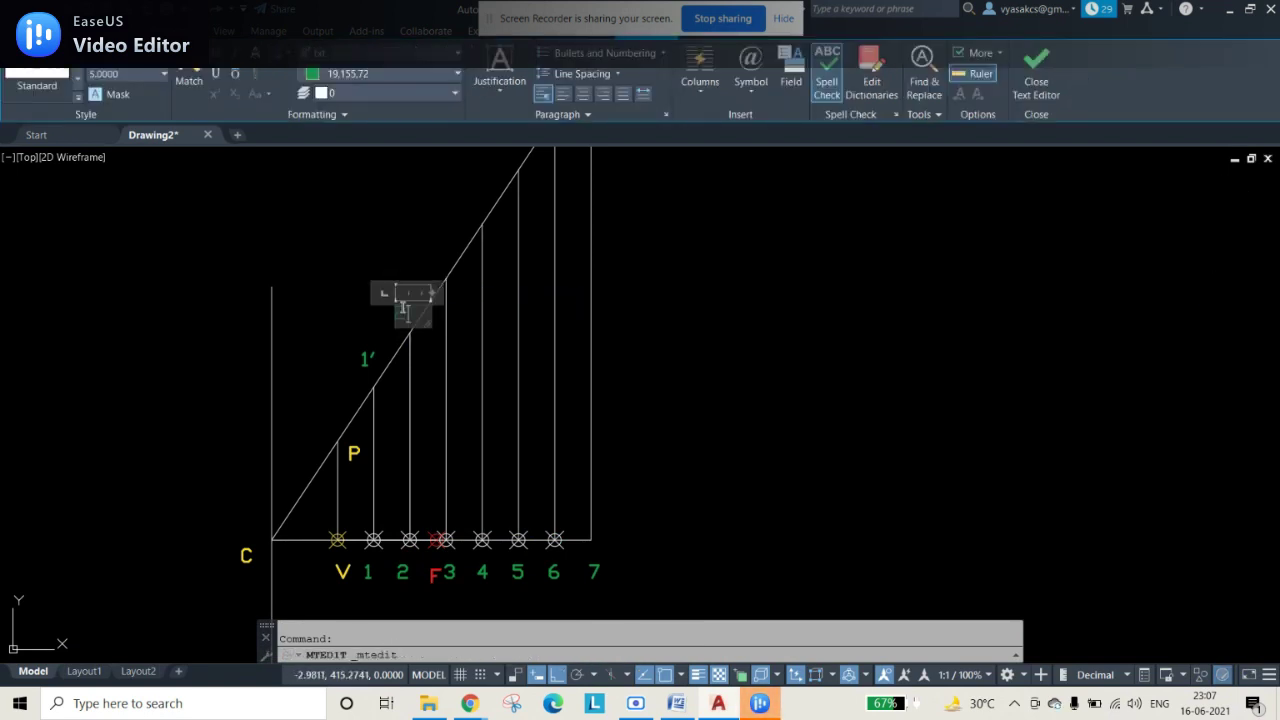
left_click(800, 386)
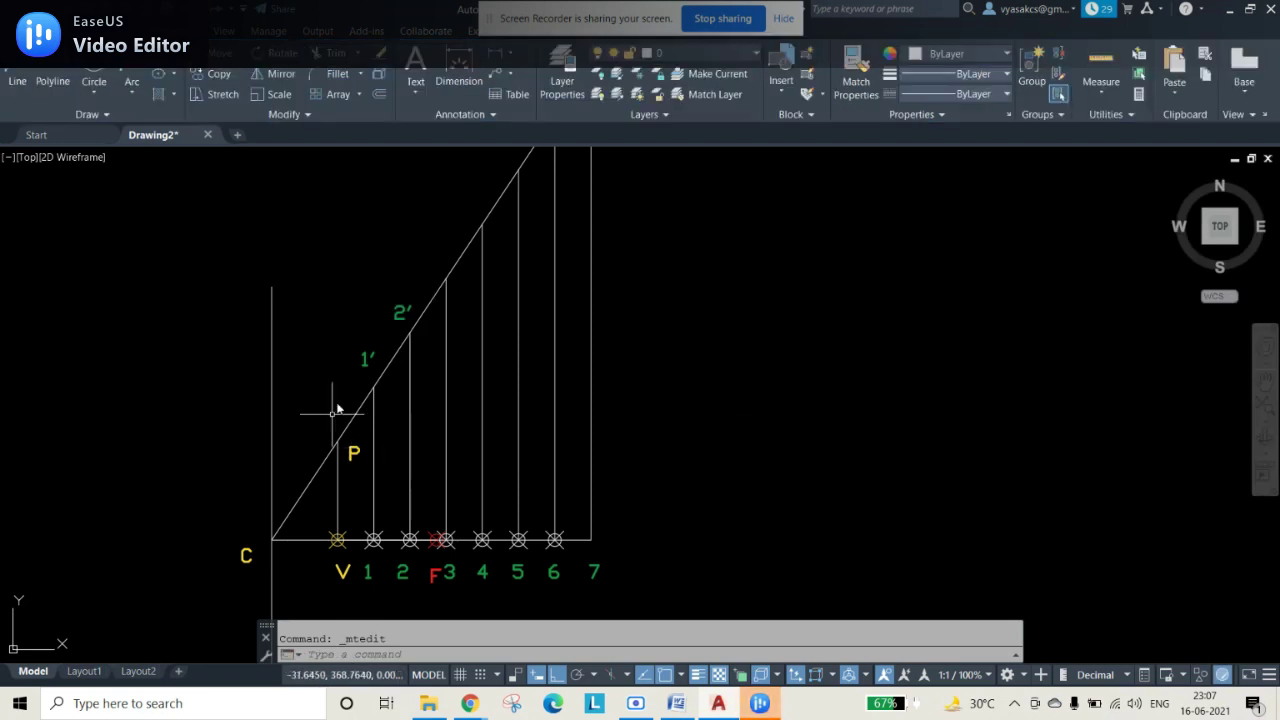
- Draw a circle centred on division point 1 with its radius reaching point 1' on the sloping line, and select it
mouse_move(666, 350)
middle_mouse_down()
mouse_move(654, 434)
mouse_move(671, 362)
middle_mouse_up()
scroll(654, 432, "down", 2)
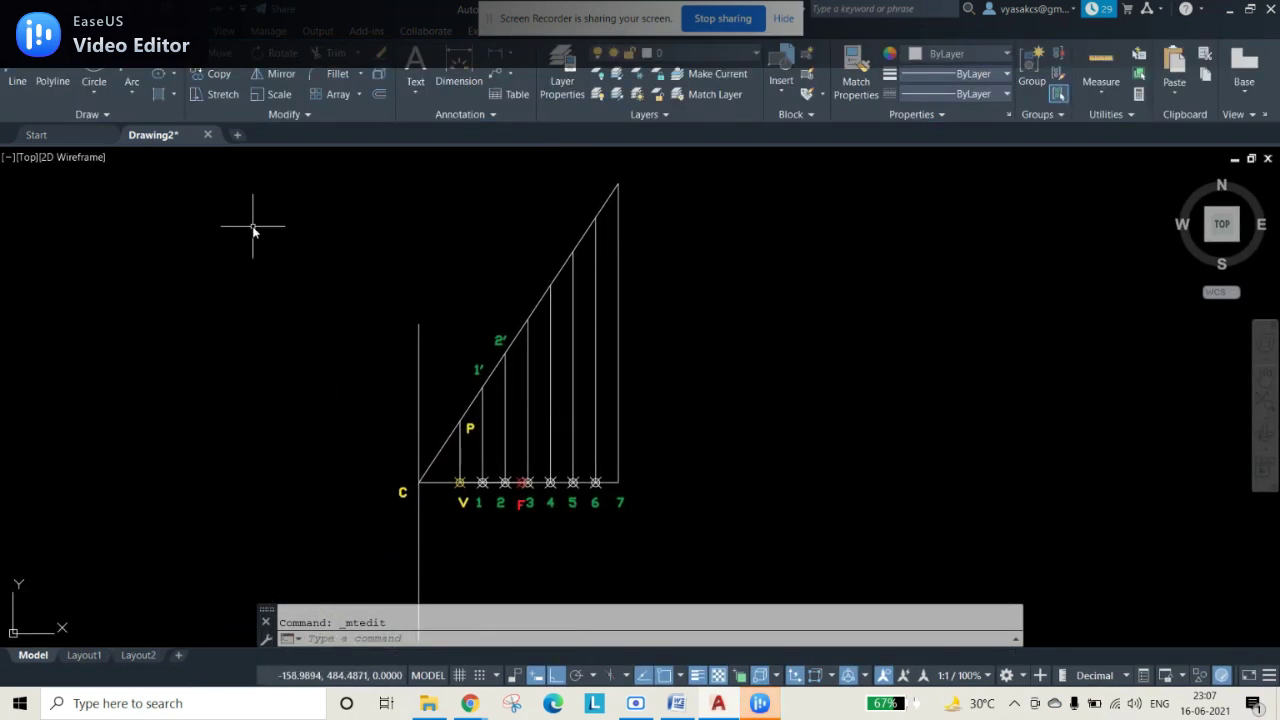
left_click(94, 81)
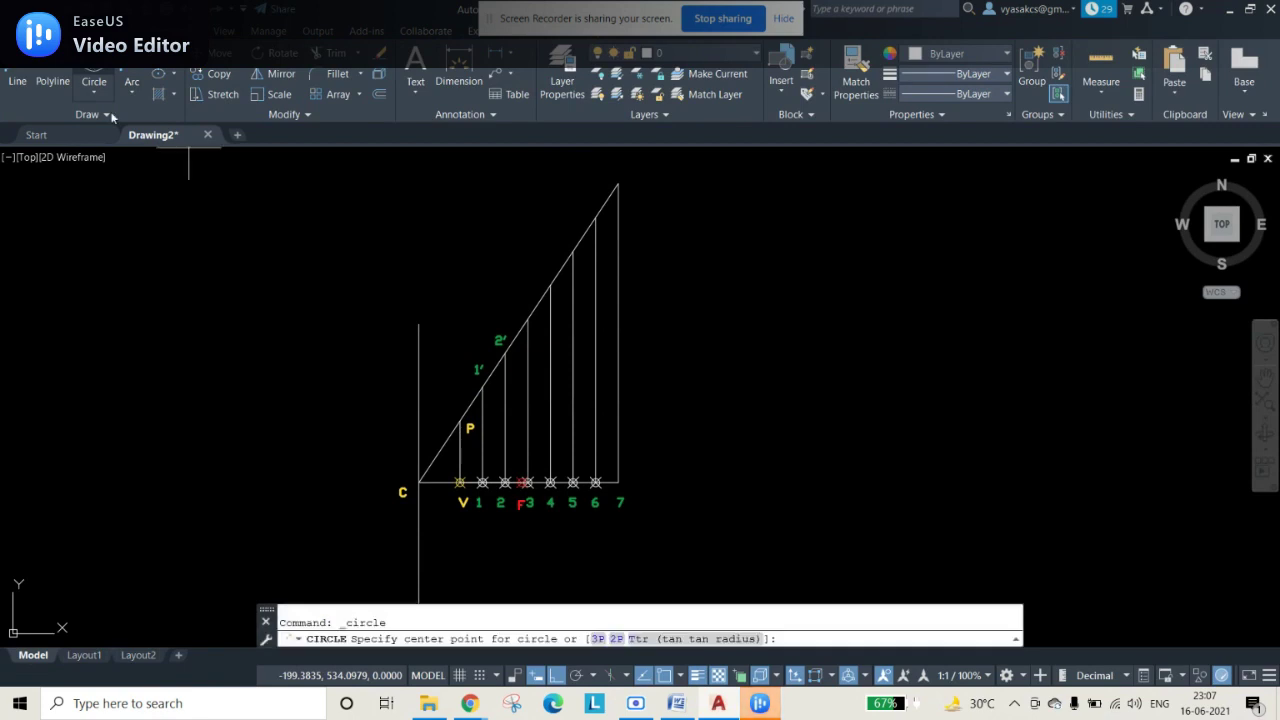
left_click(482, 482)
left_click(482, 389)
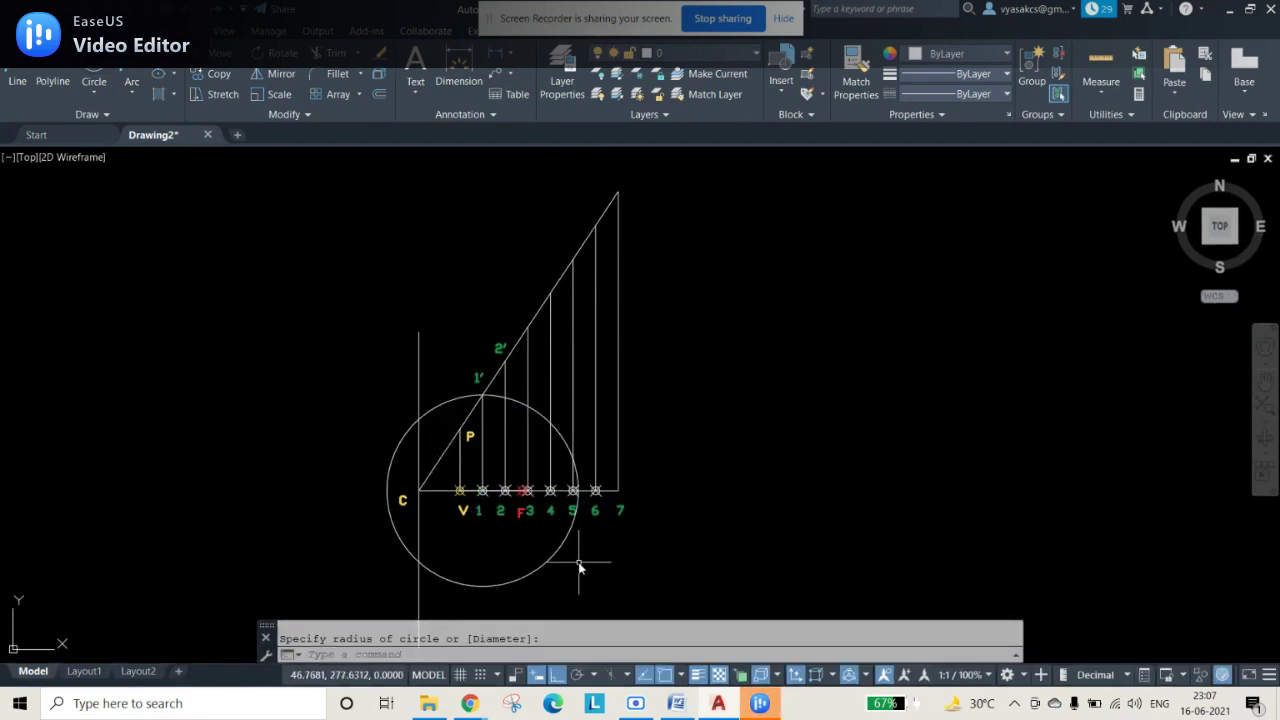
left_click(545, 421)
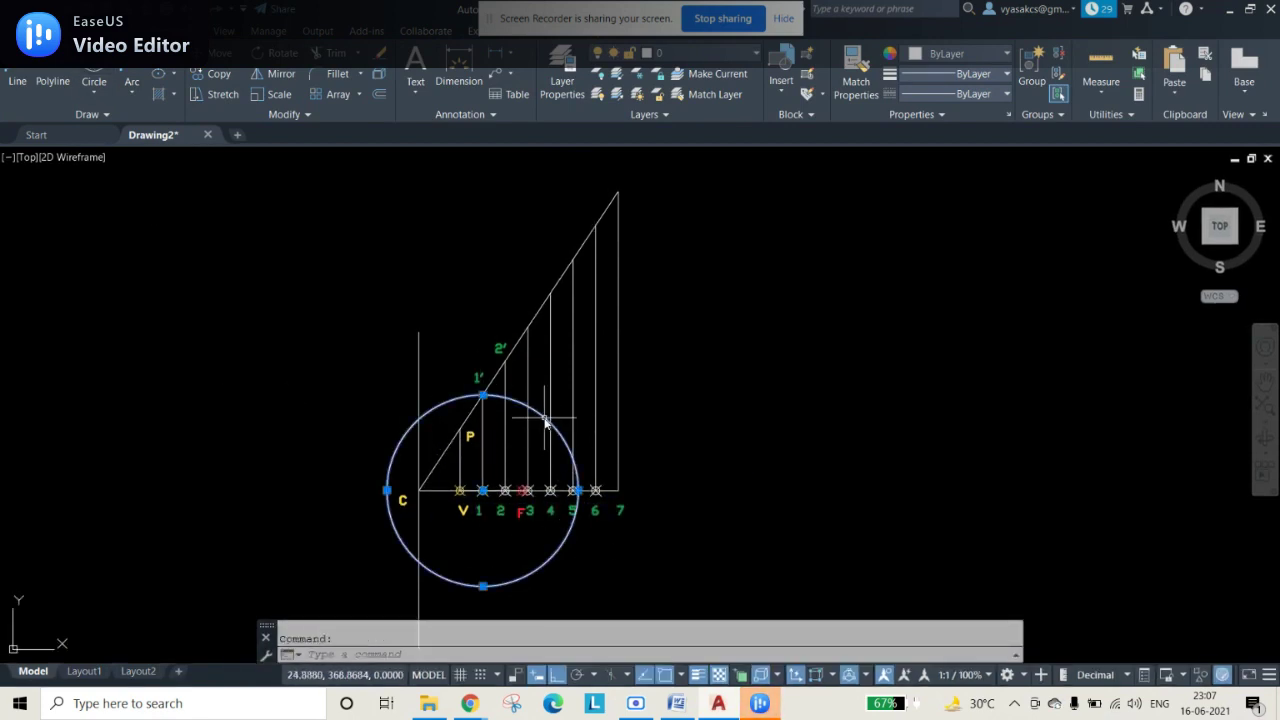
- Move the circle from division point 1 so that its centre lies on the focus F
scroll(486, 494, "up", 4)
left_click(474, 474)
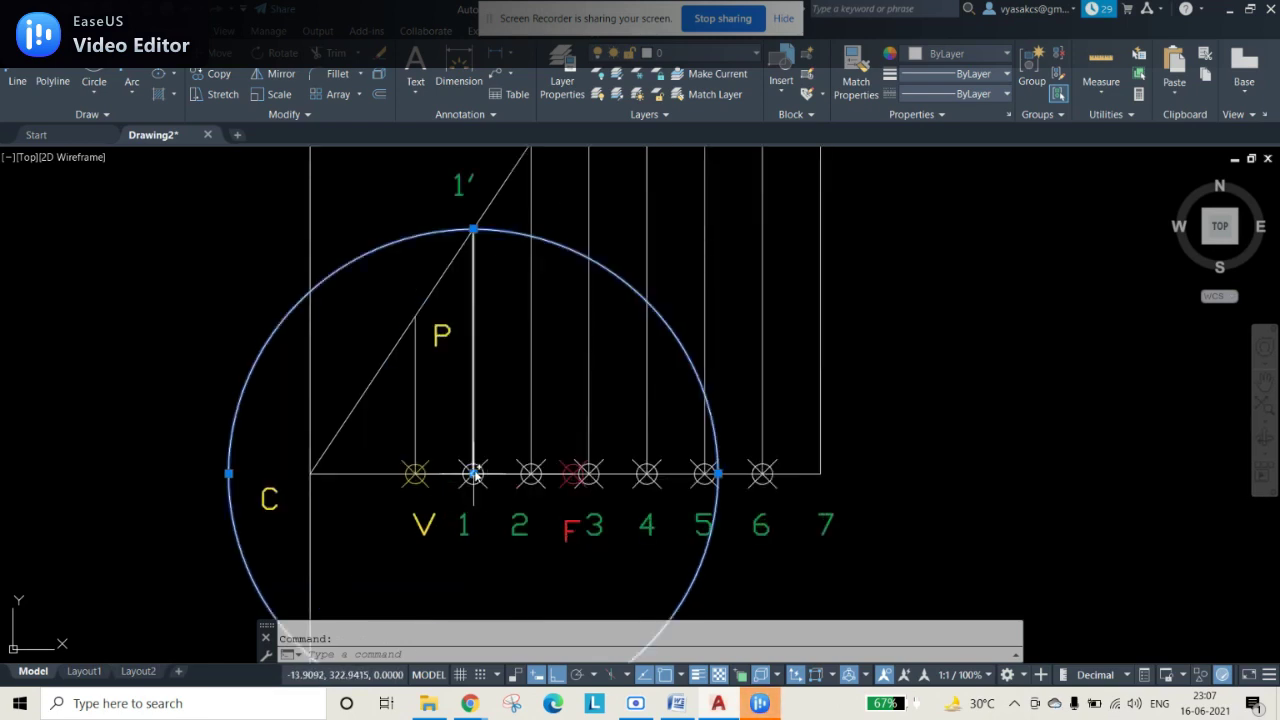
left_click(573, 474)
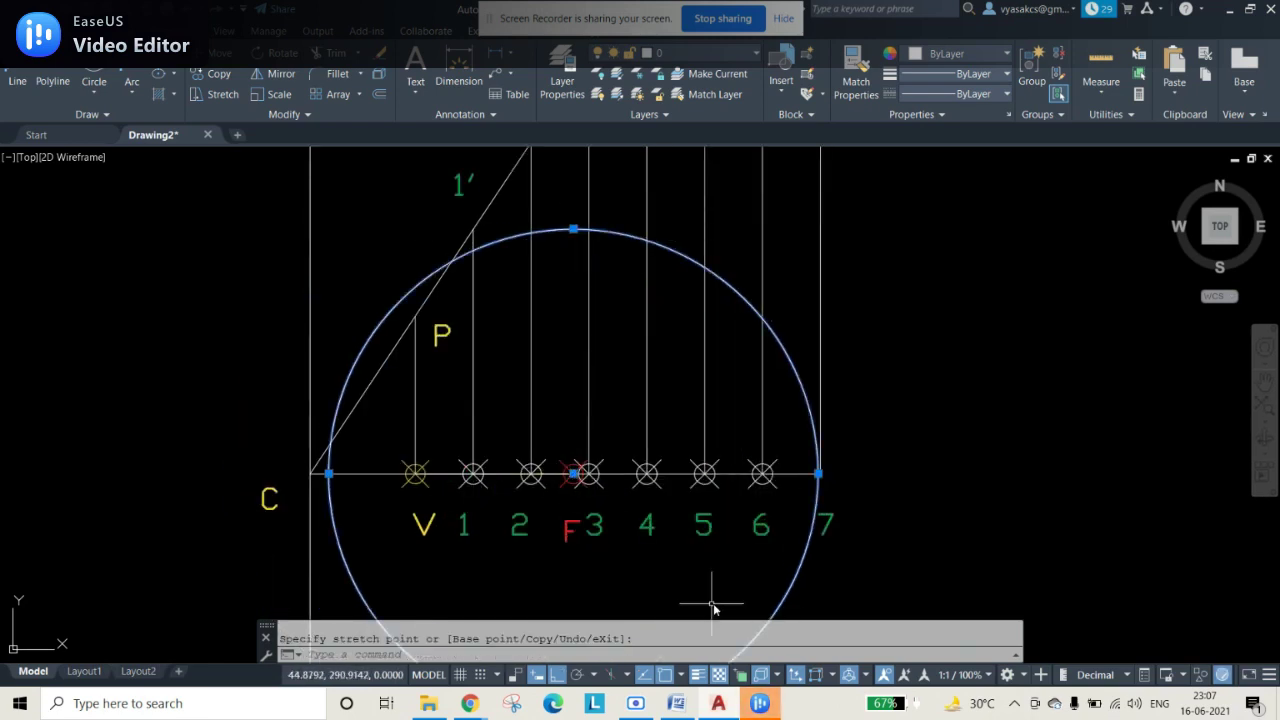
key("Escape")
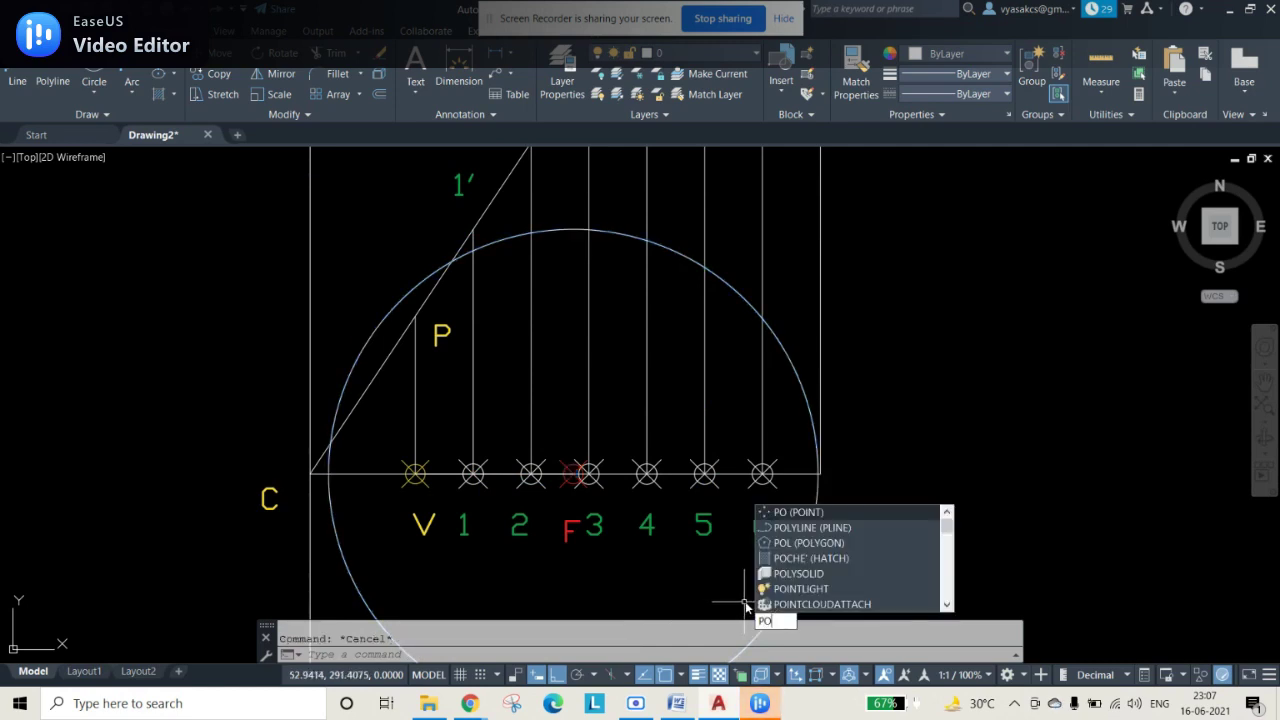
- Place a point where the circle centred on F crosses vertical line 1, and erase the circle
key("Return")
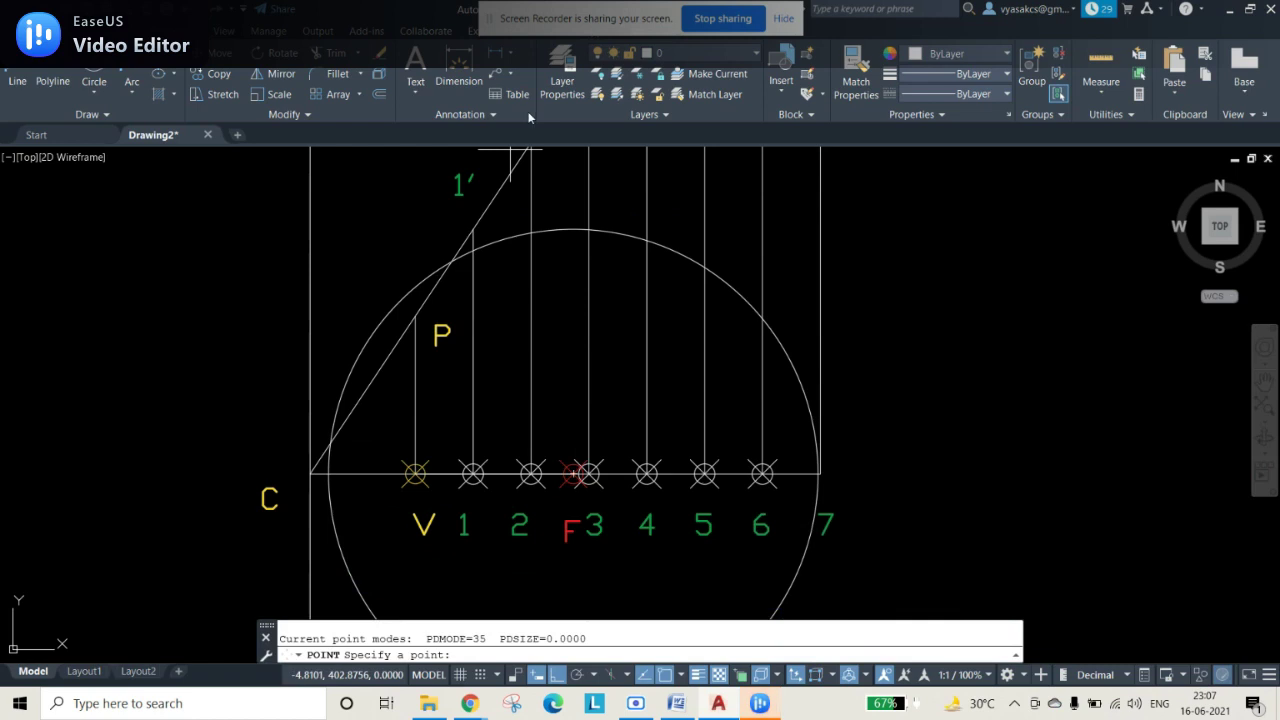
left_click(473, 250)
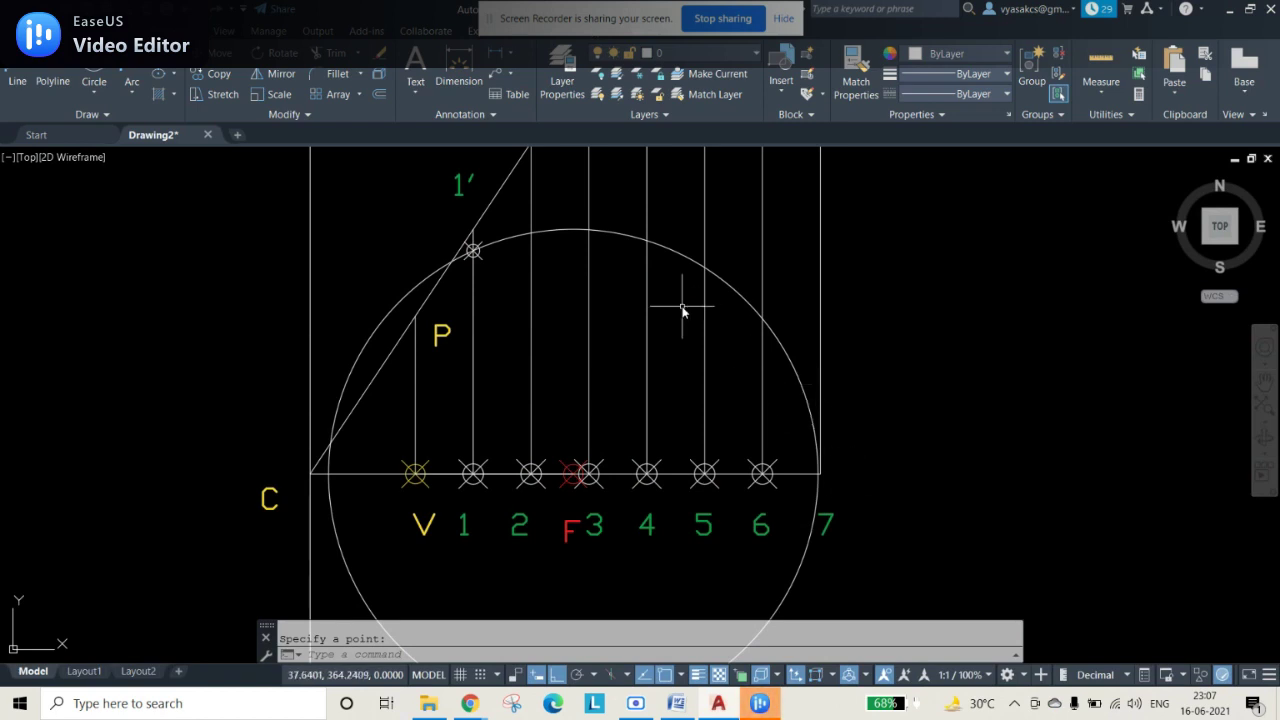
key("Escape")
left_click(689, 259)
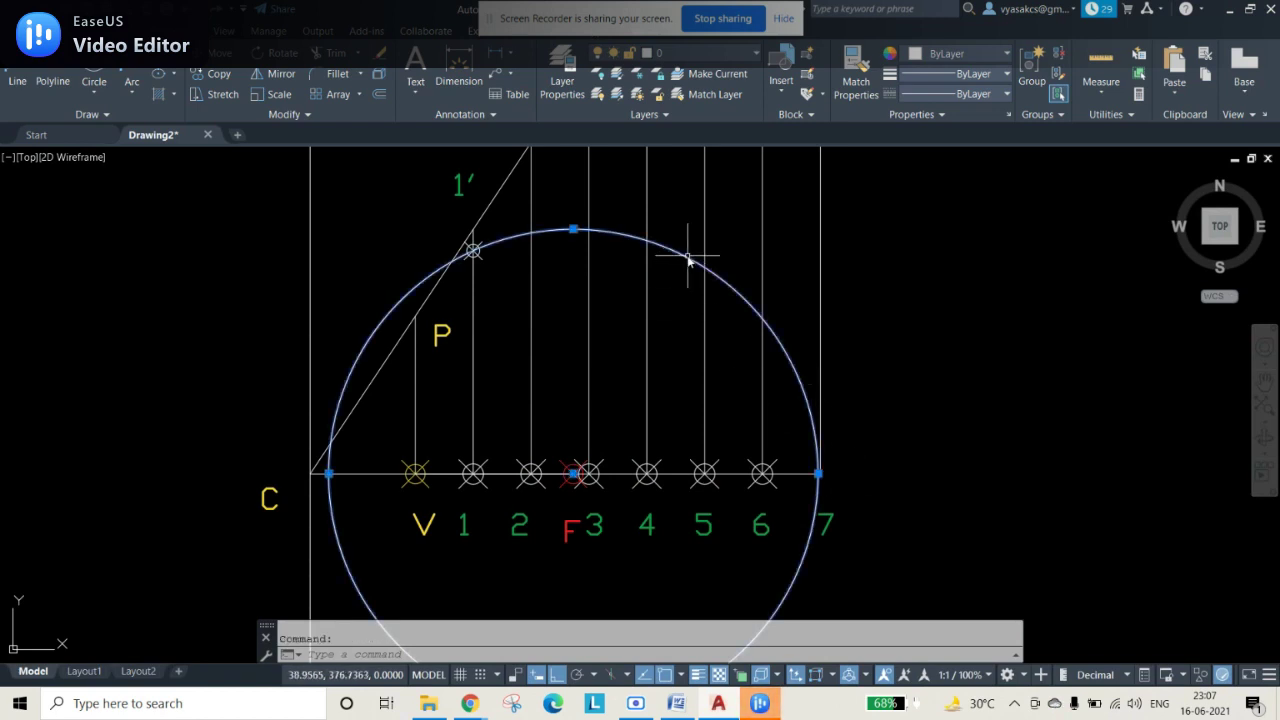
key("Delete")
- Draw a circle centred on division point 2 with its radius reaching point 2' on the sloping line
scroll(685, 259, "down", 2)
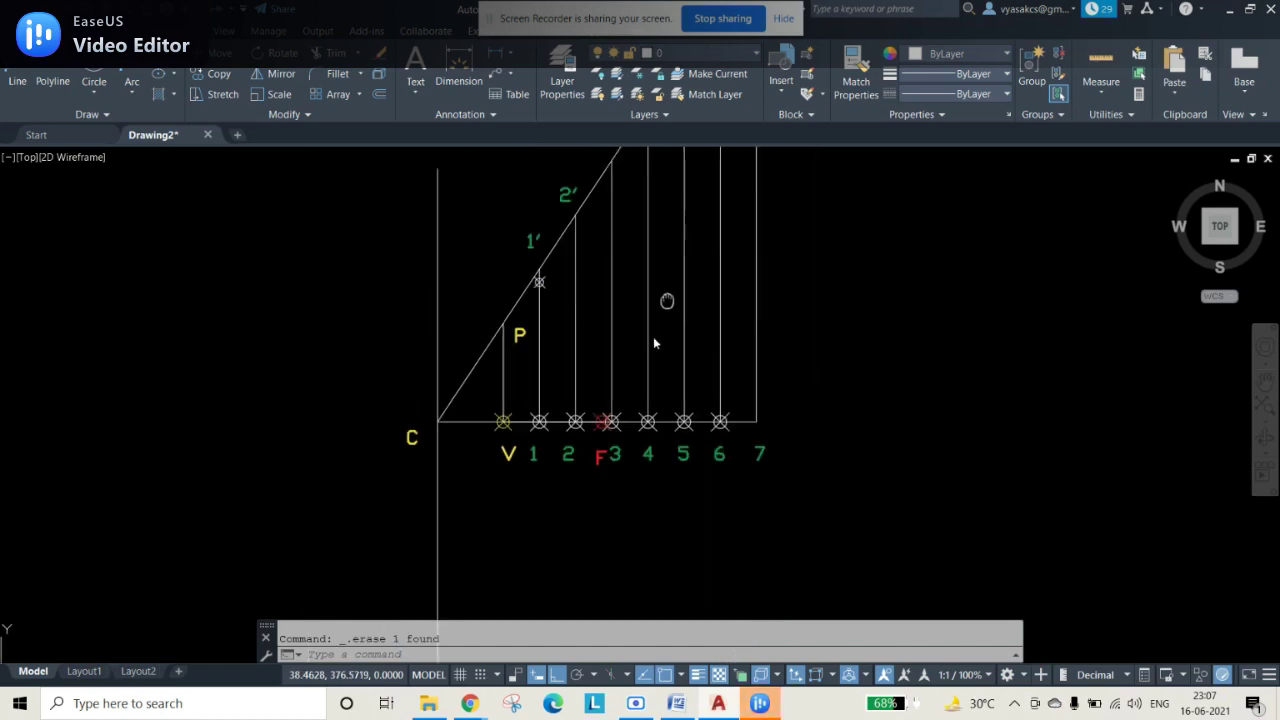
middle_click_drag(653, 336, 612, 371)
left_click(94, 74)
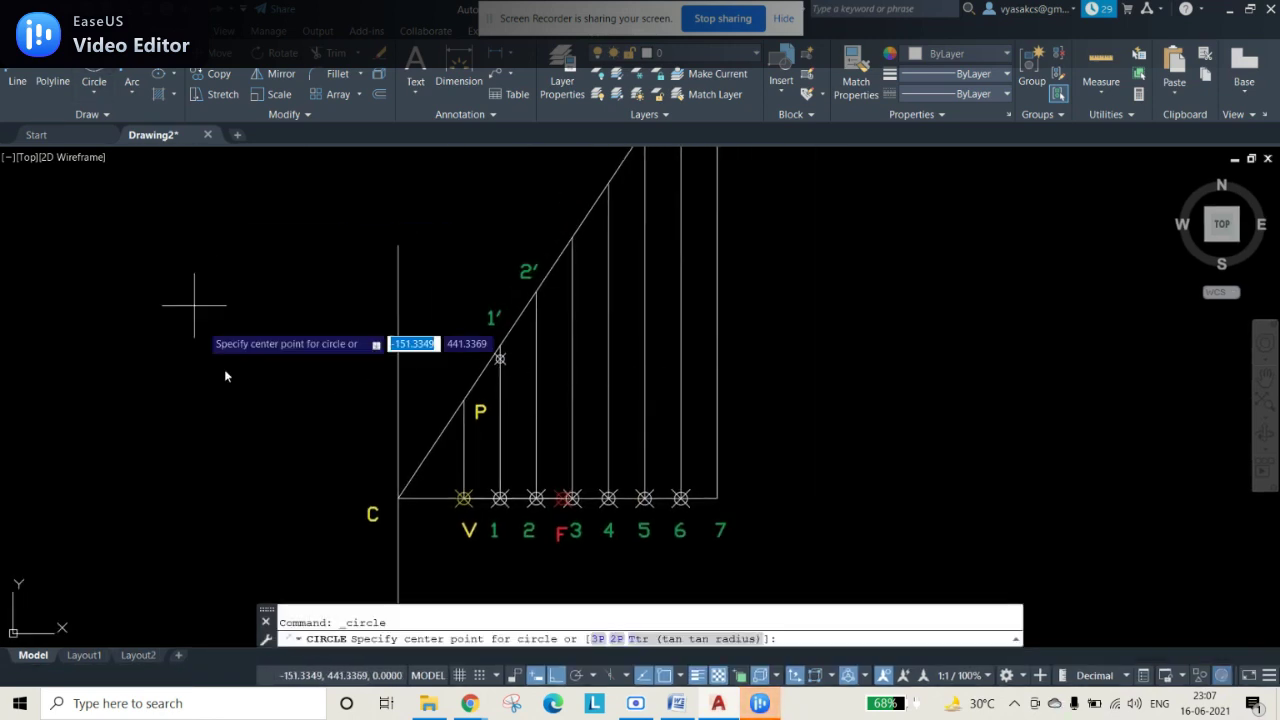
left_click(536, 497)
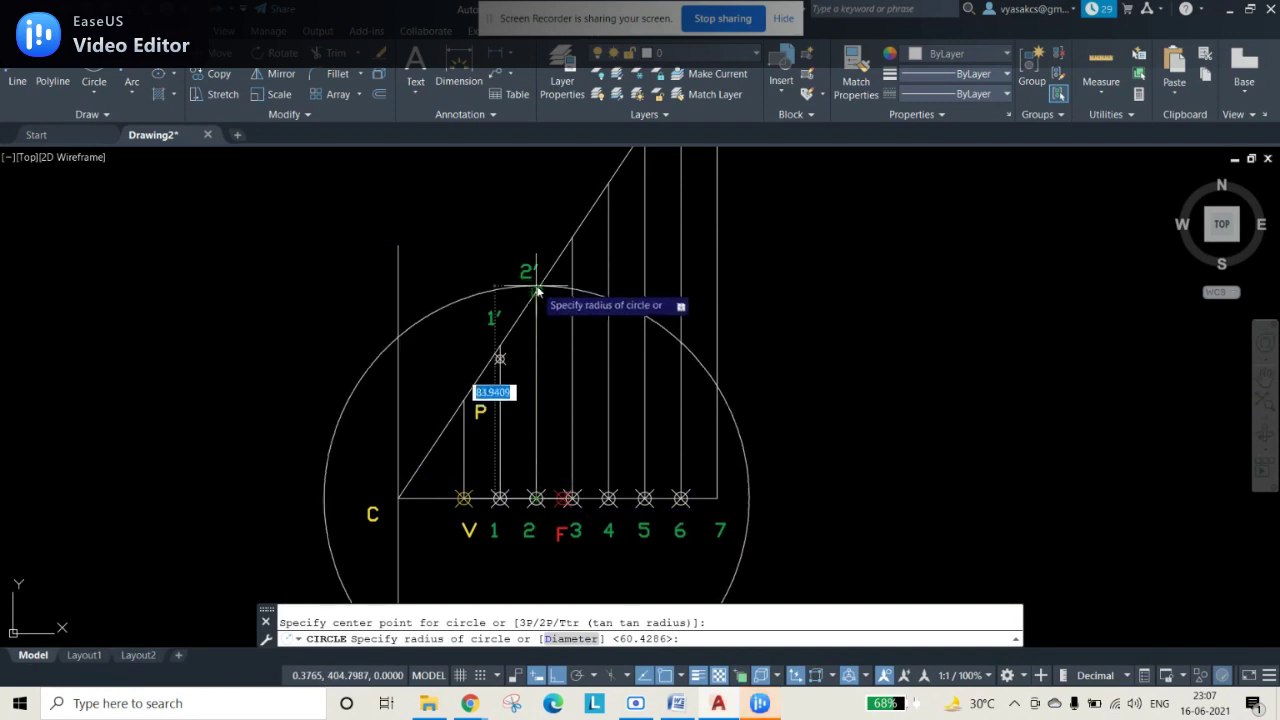
left_click(543, 290)
- Move the circle from division point 2 so that its centre lies on the focus F
left_click(557, 301)
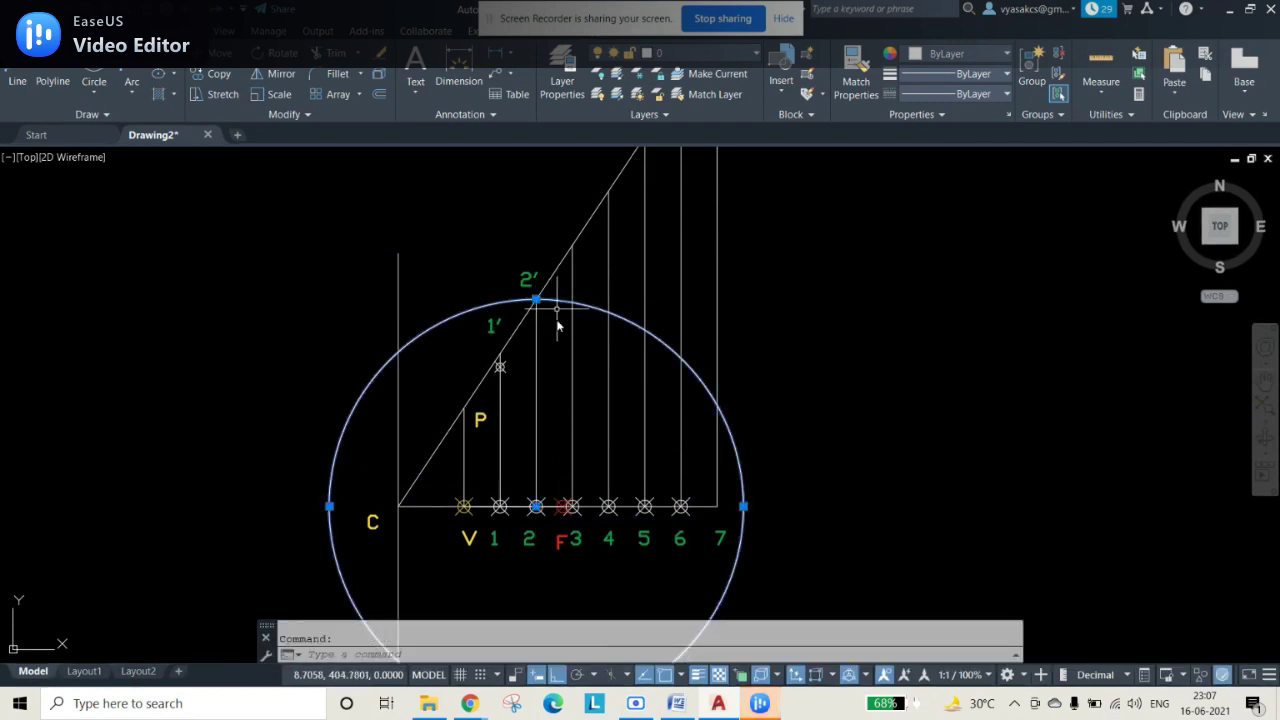
left_click(536, 507)
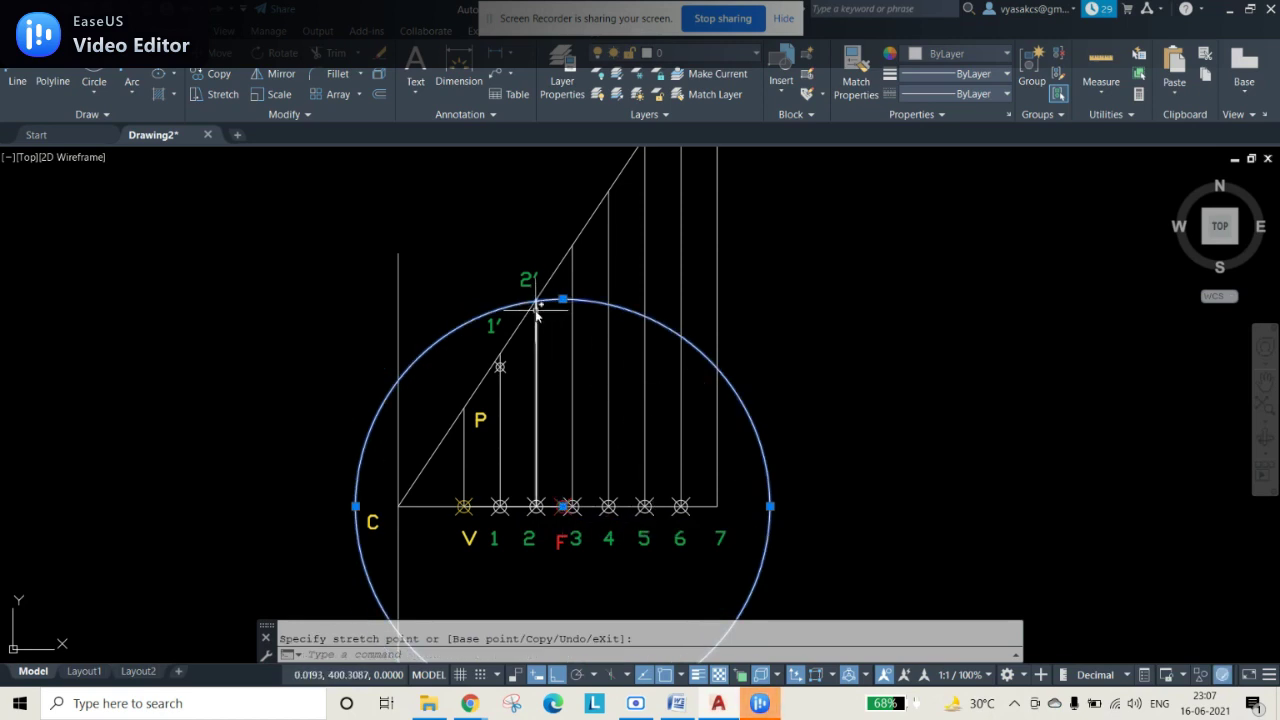
key("Escape")
key("Escape")
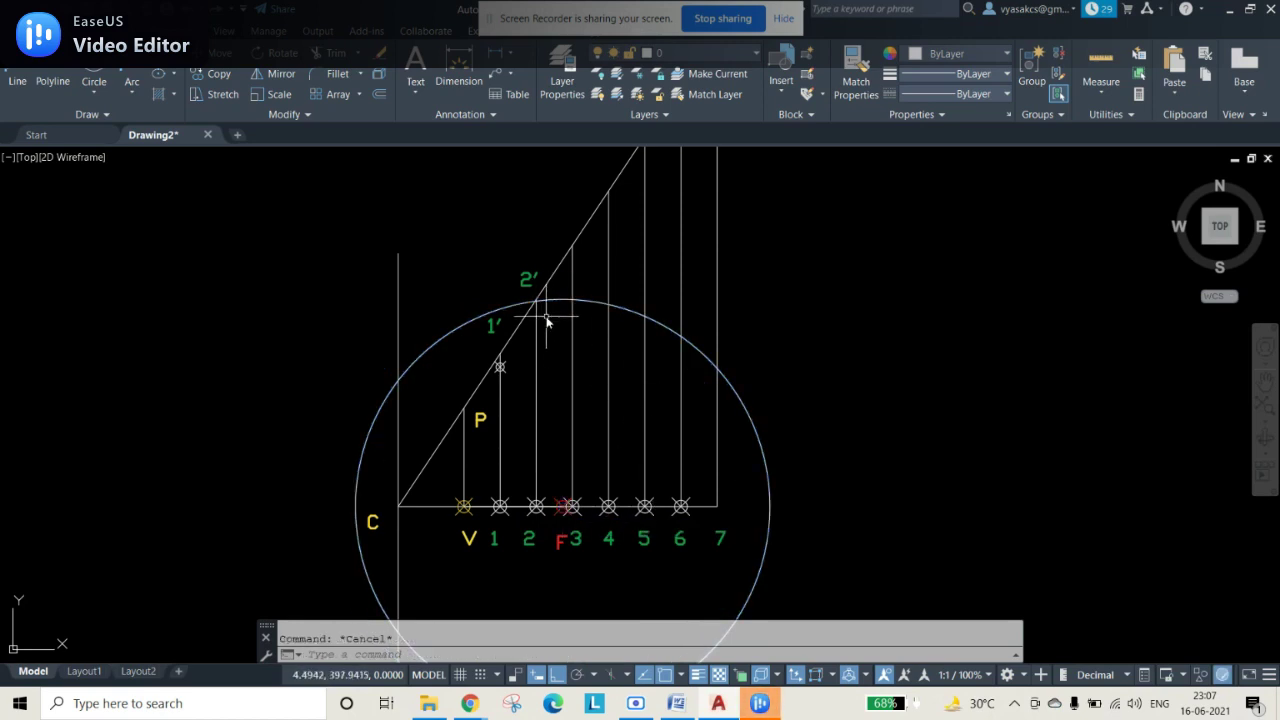
- Place a point where the circle centred on F crosses vertical line 2, just below 2'
scroll(546, 318, "up", 2)
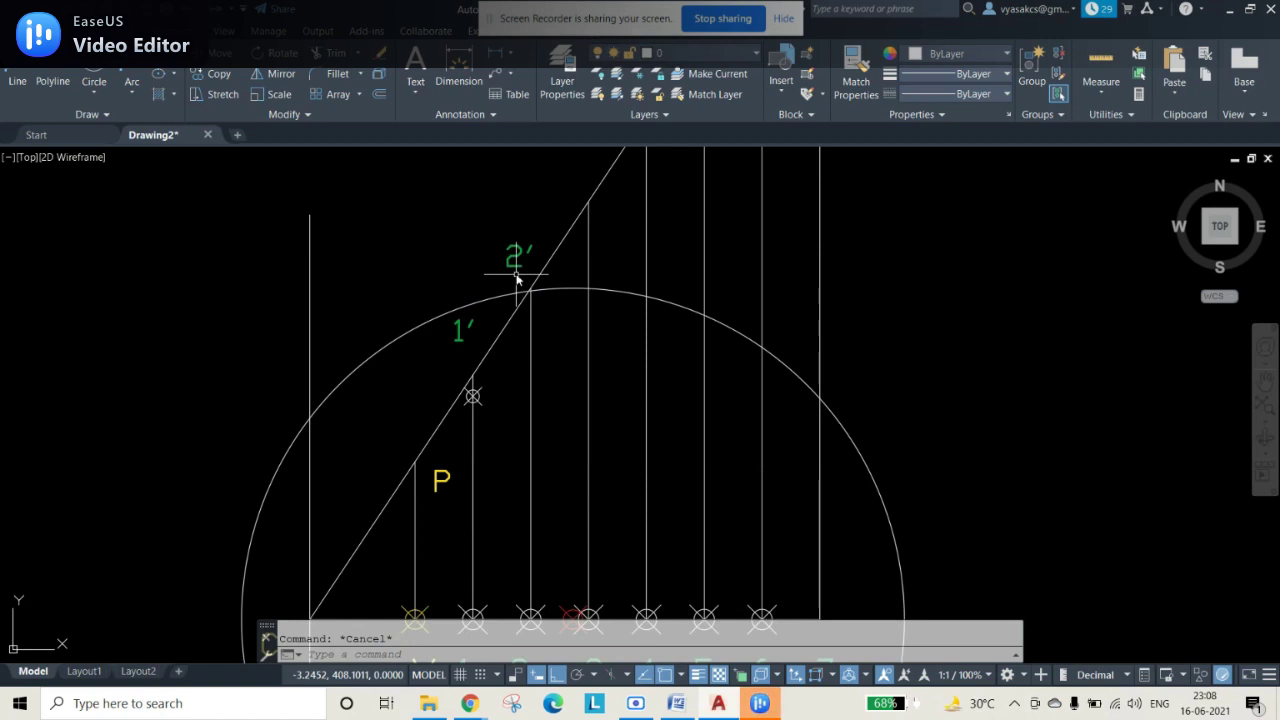
scroll(517, 277, "up", 2)
scroll(538, 302, "up", 3)
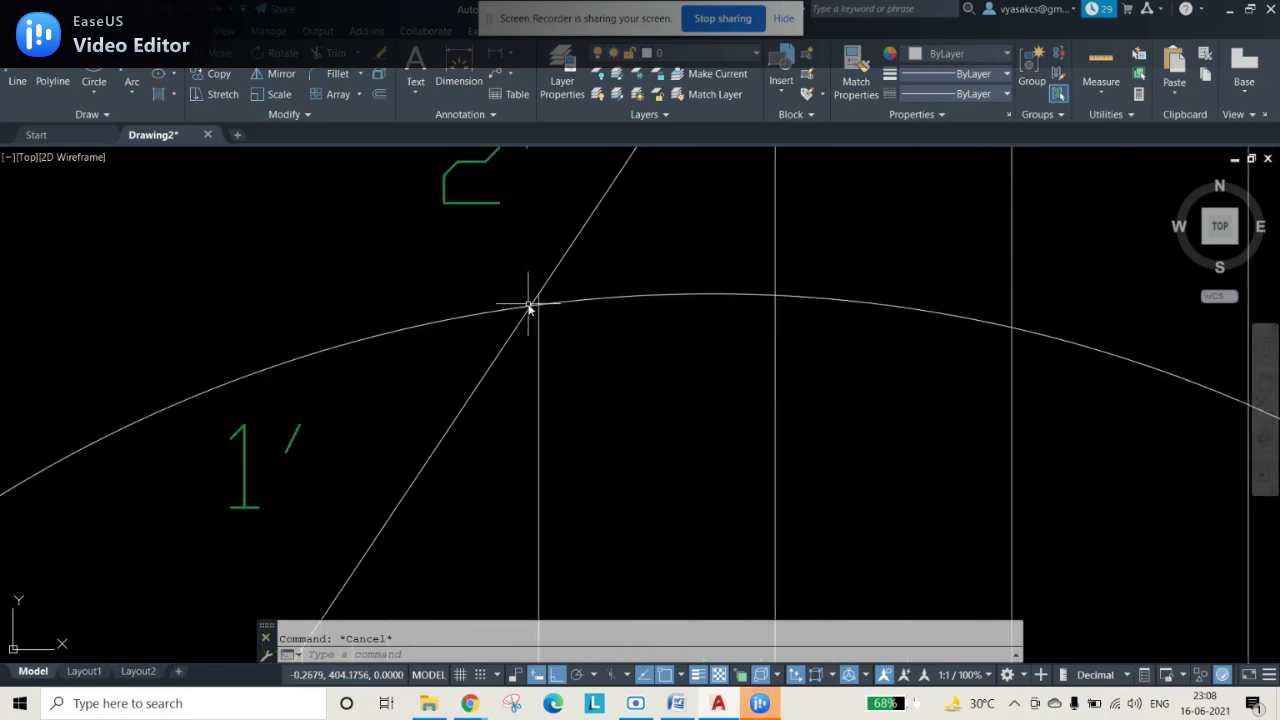
scroll(565, 308, "up", 4)
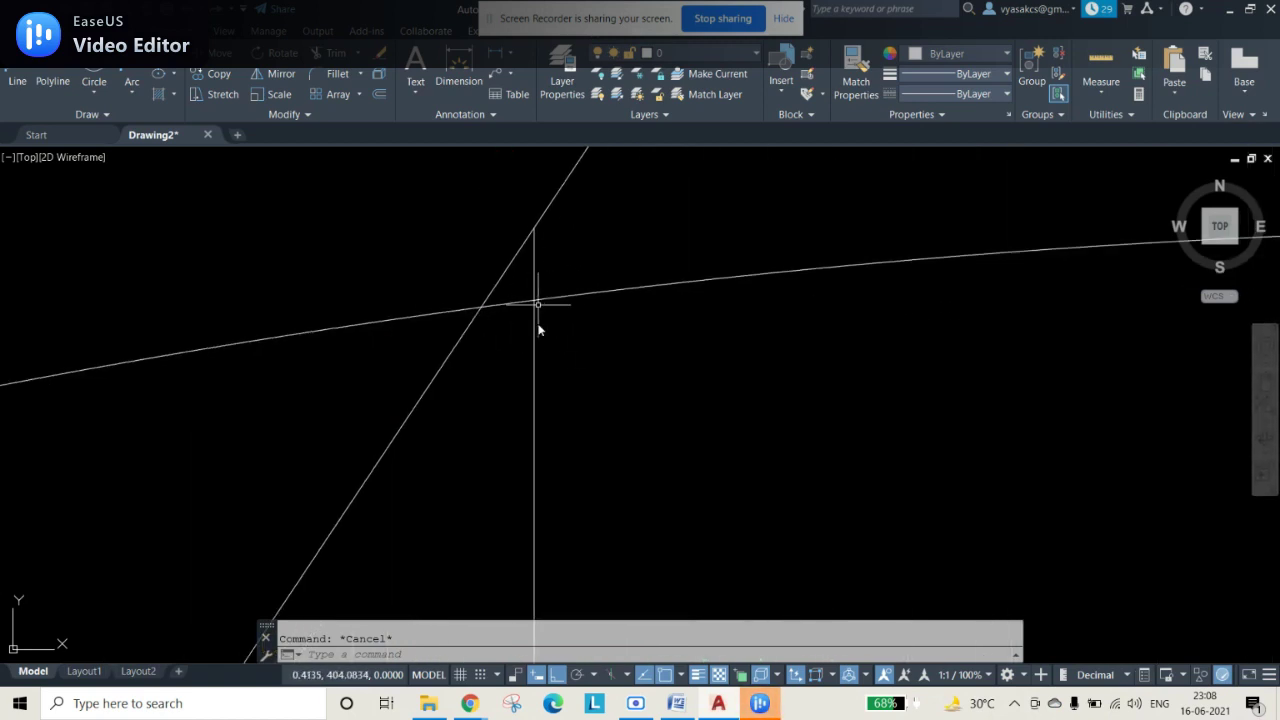
type("po")
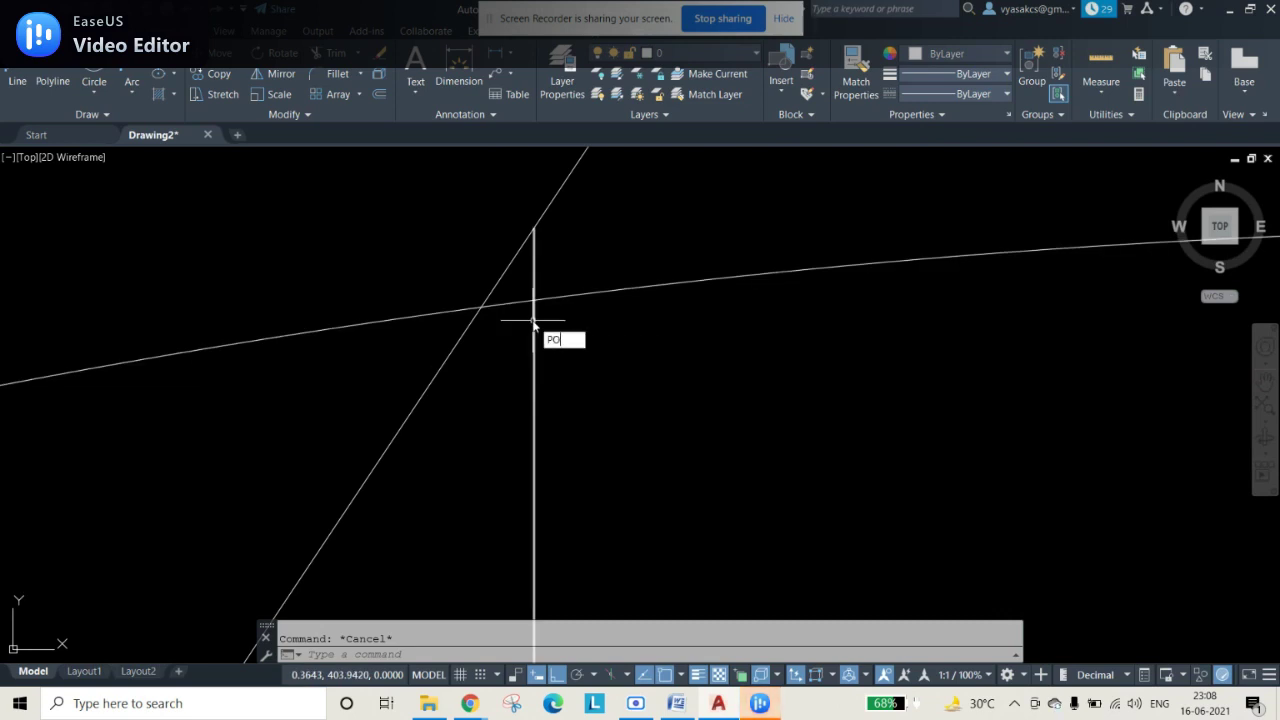
key("Return")
left_click(531, 297)
- Erase the construction circle used to locate the point on vertical line 2
scroll(776, 465, "down", 4)
scroll(776, 470, "down", 5)
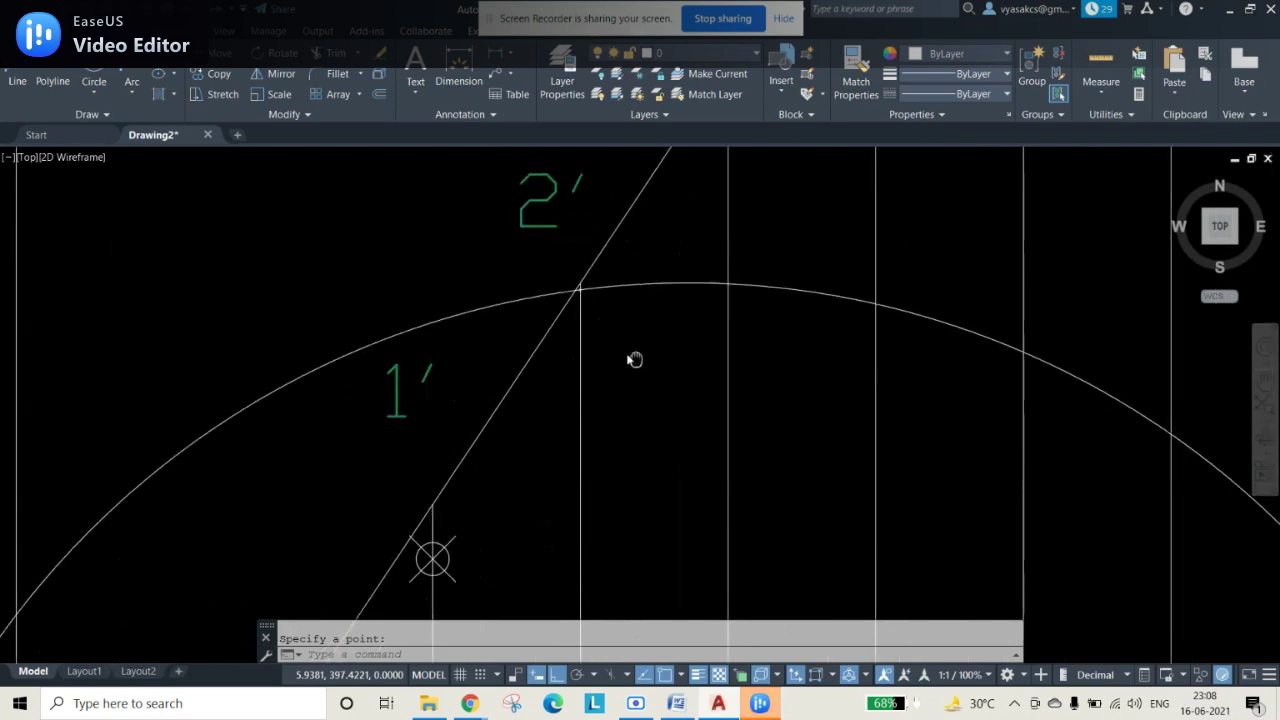
scroll(650, 515, "down", 6)
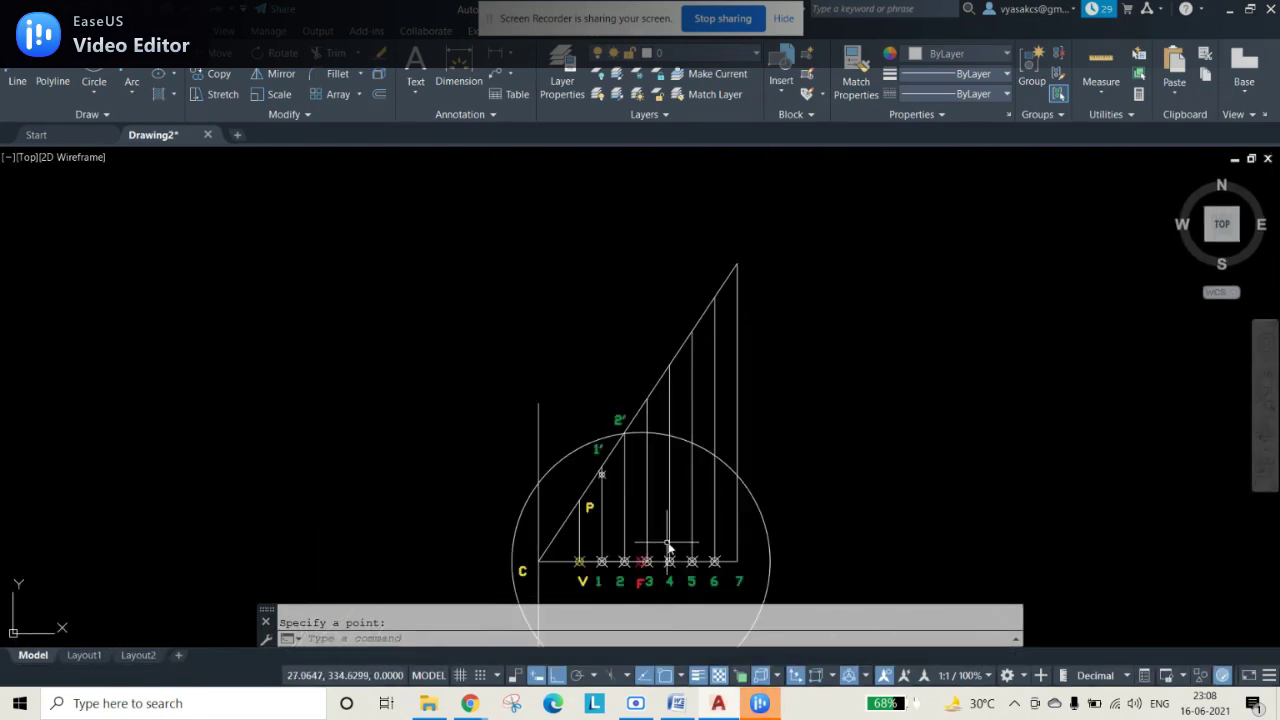
scroll(631, 425, "up", 2)
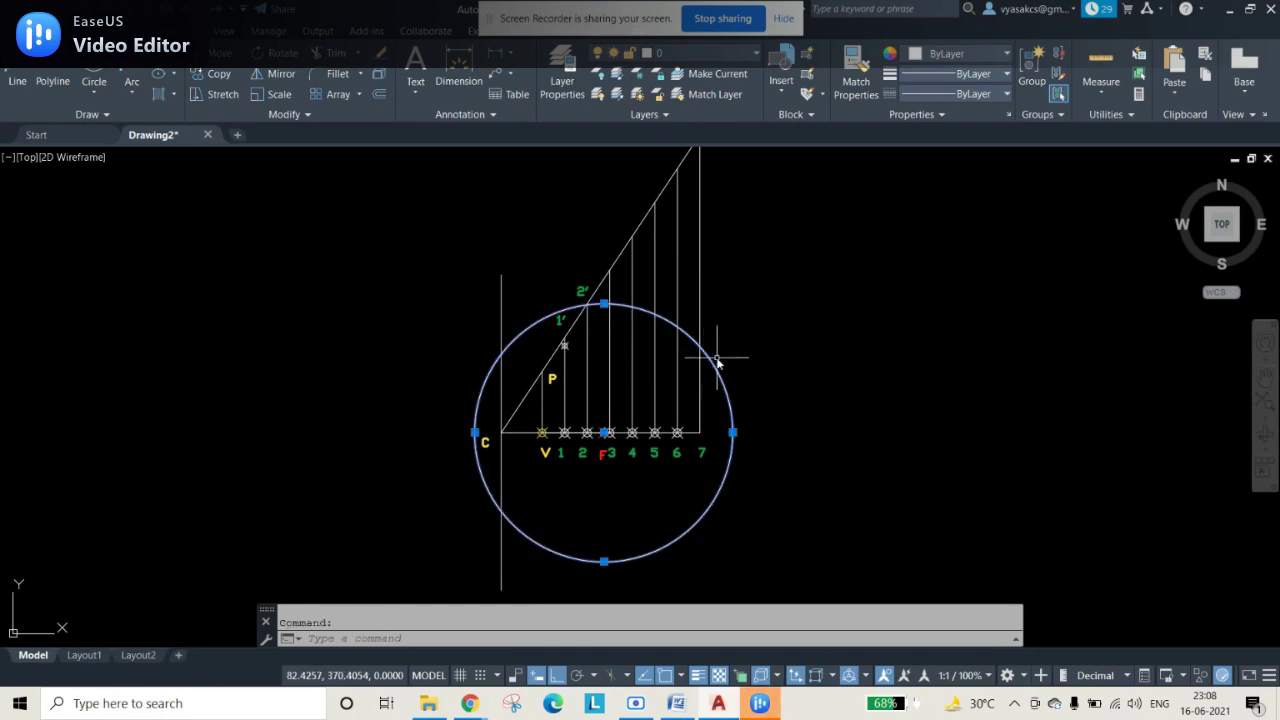
key("Delete")
- Draw a circle centred on division point 3 with its radius reaching the upper end of vertical line 3
scroll(717, 362, "up", 2)
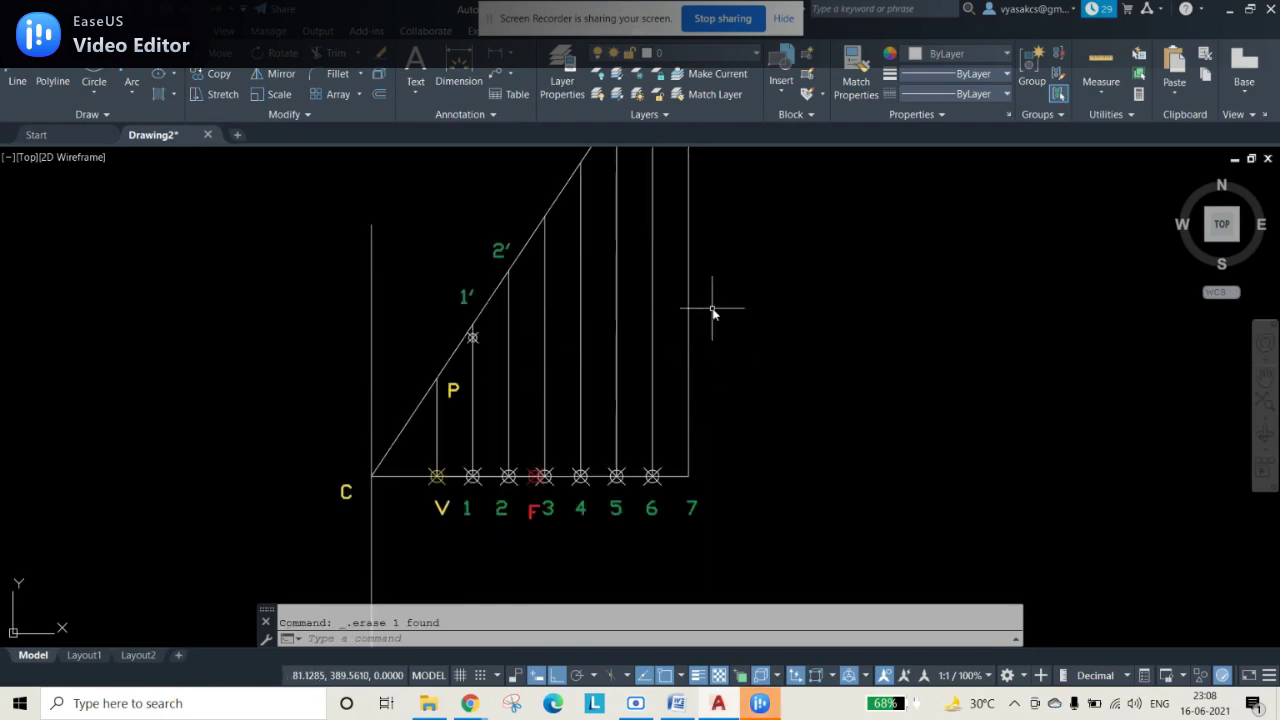
scroll(713, 311, "up", 2)
scroll(736, 349, "down", 2)
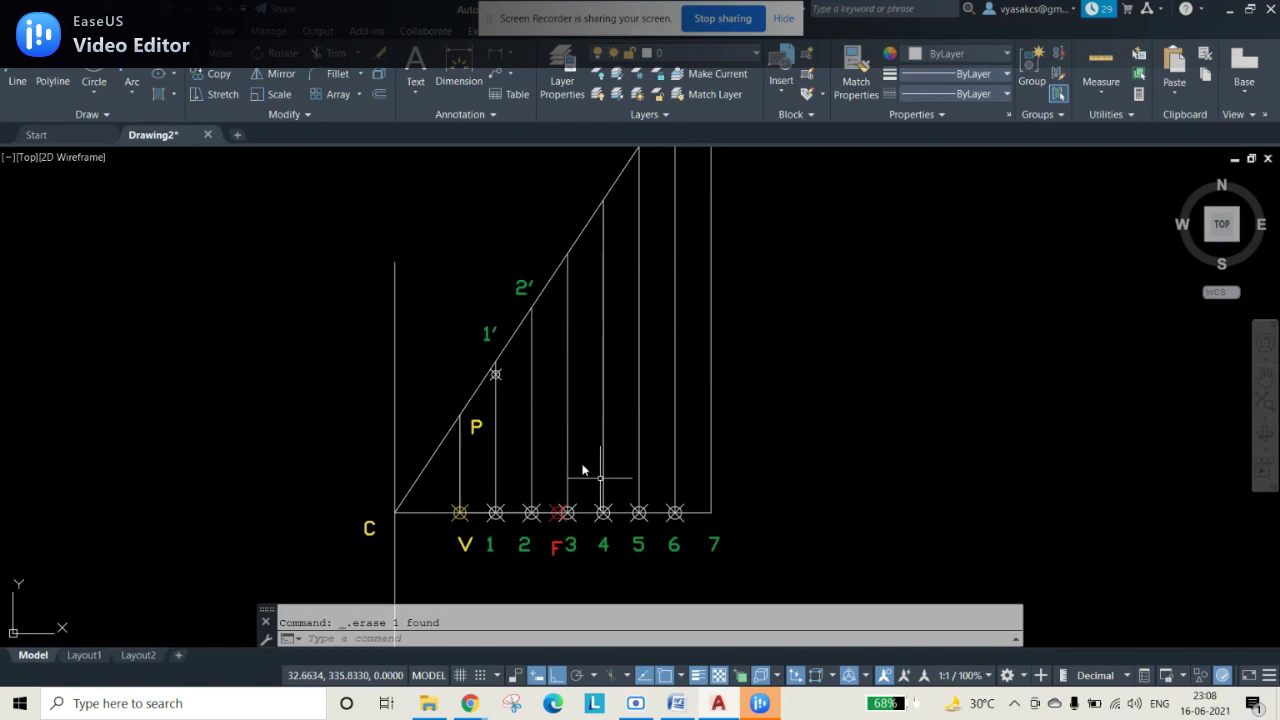
type("c")
key("Return")
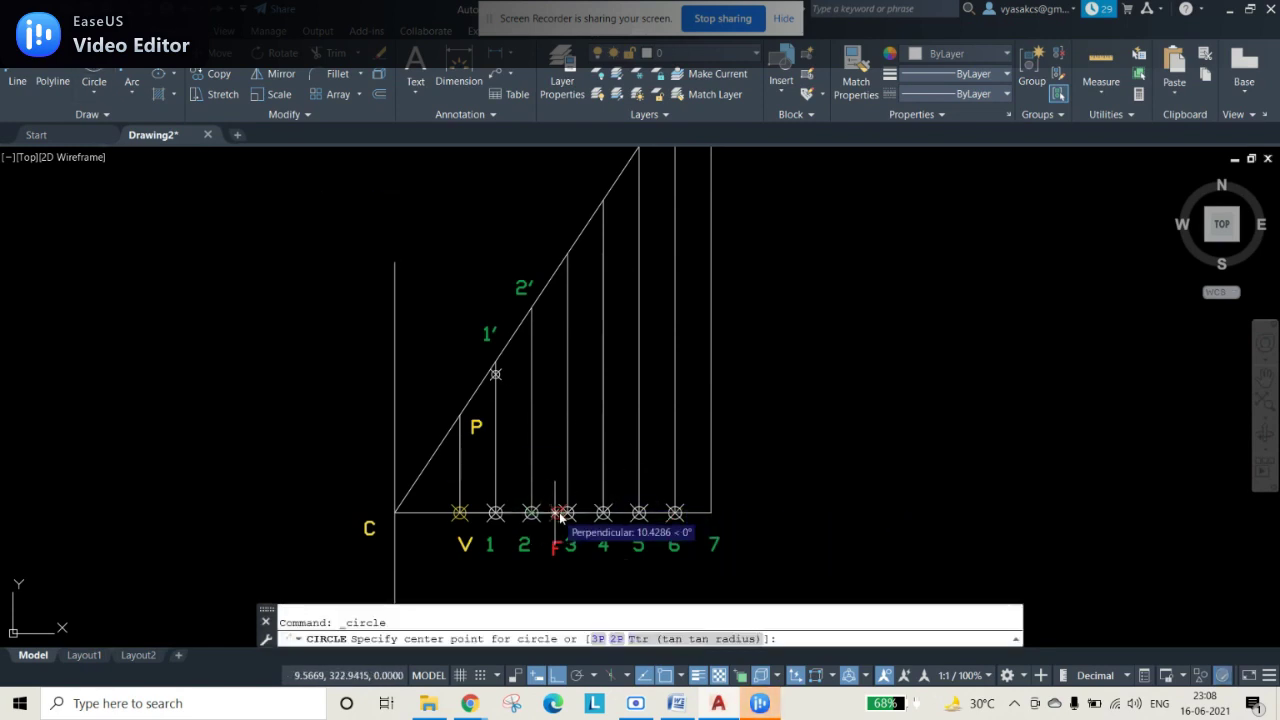
left_click(569, 513)
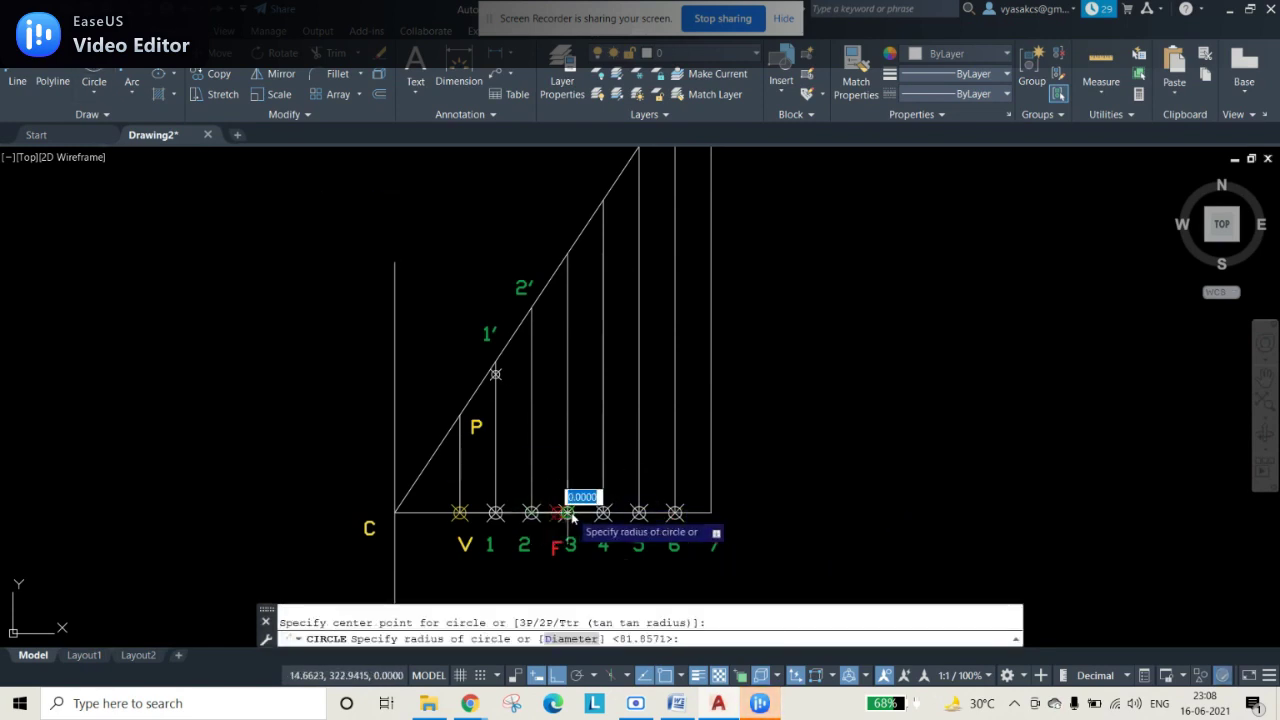
left_click(572, 260)
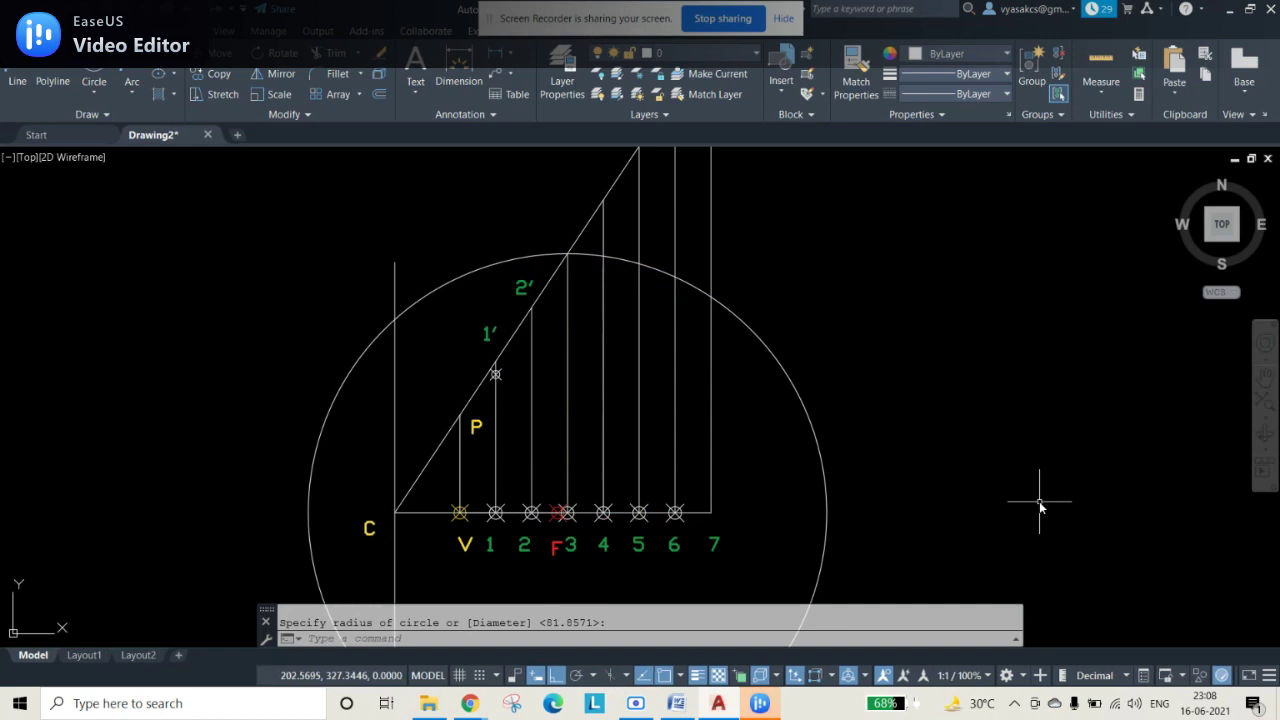
- Move the circle from division point 3 so that its centre lies on the focus F
left_click(826, 464)
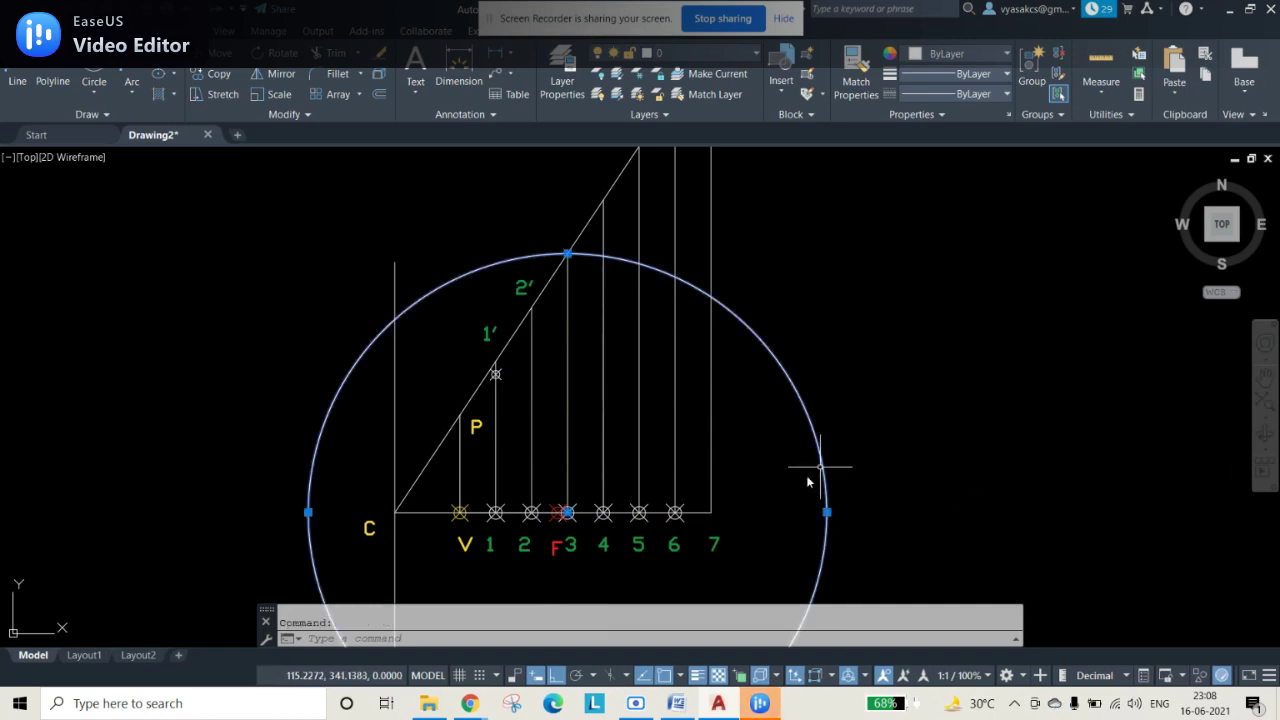
left_click(567, 522)
left_click(558, 521)
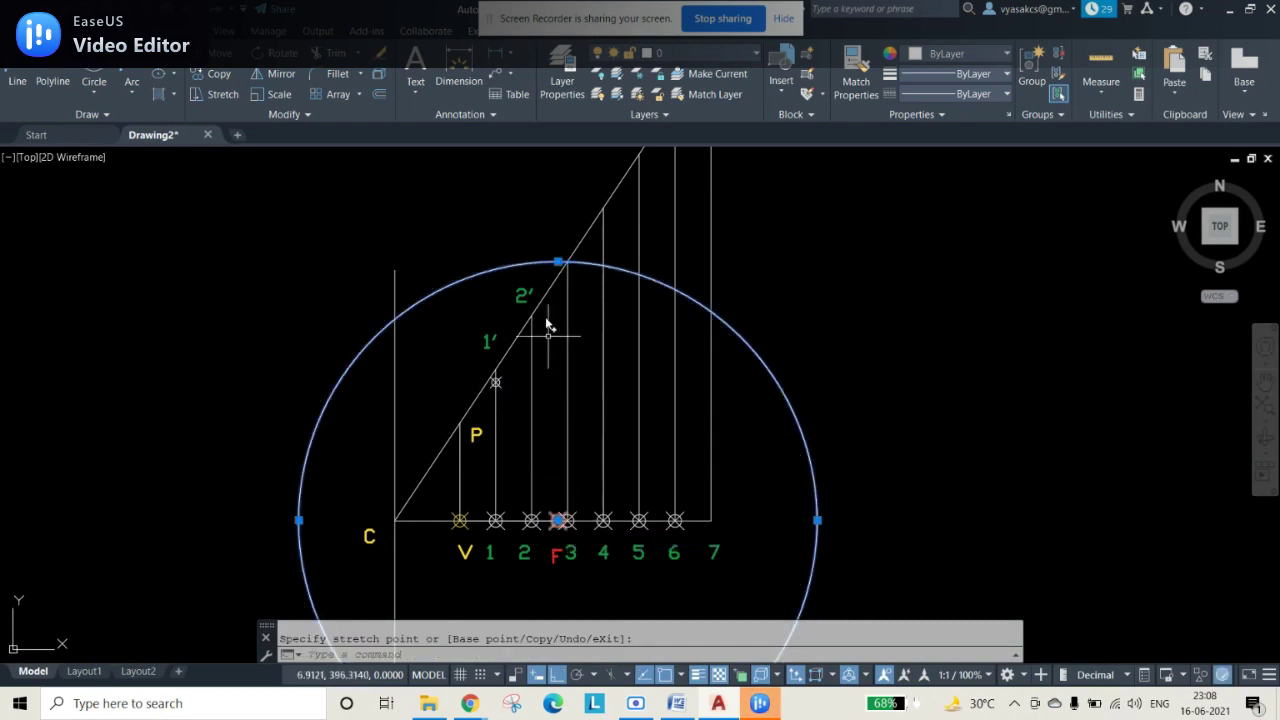
left_click(590, 270)
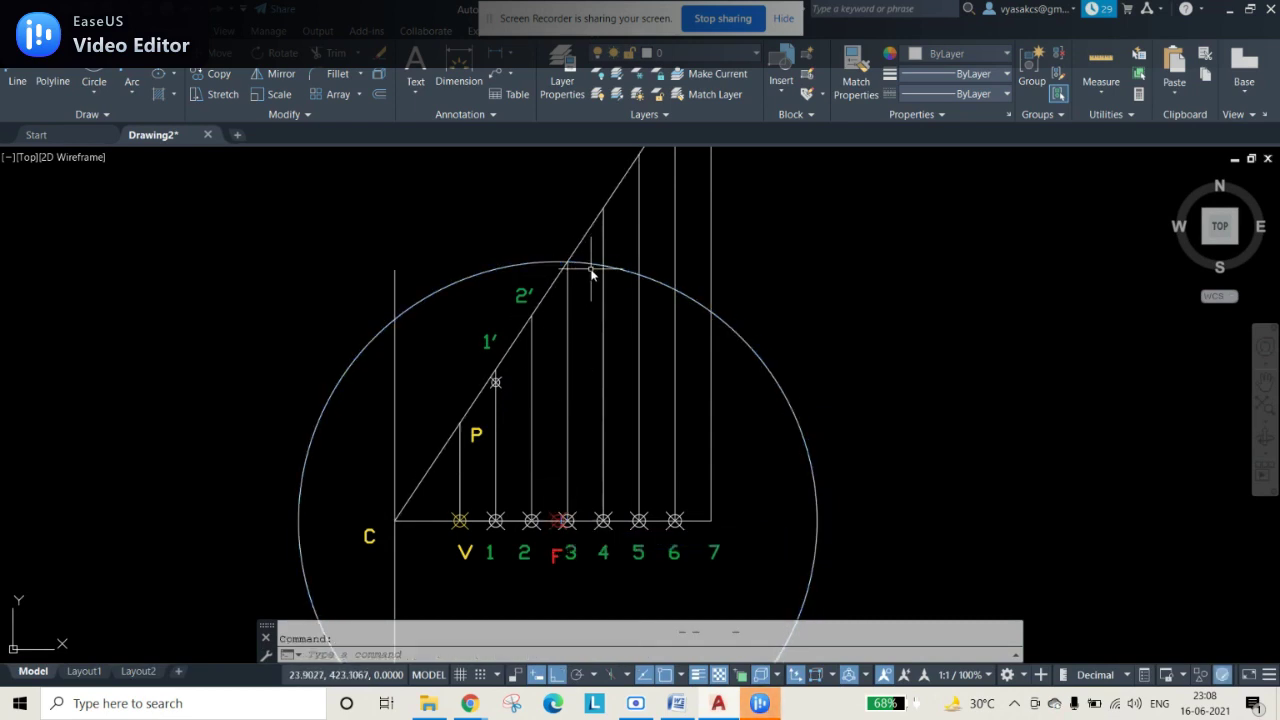
- Place a point where the circle centred on F crosses vertical line 3, just below the sloping line
scroll(580, 265, "up", 10)
scroll(594, 345, "up", 4)
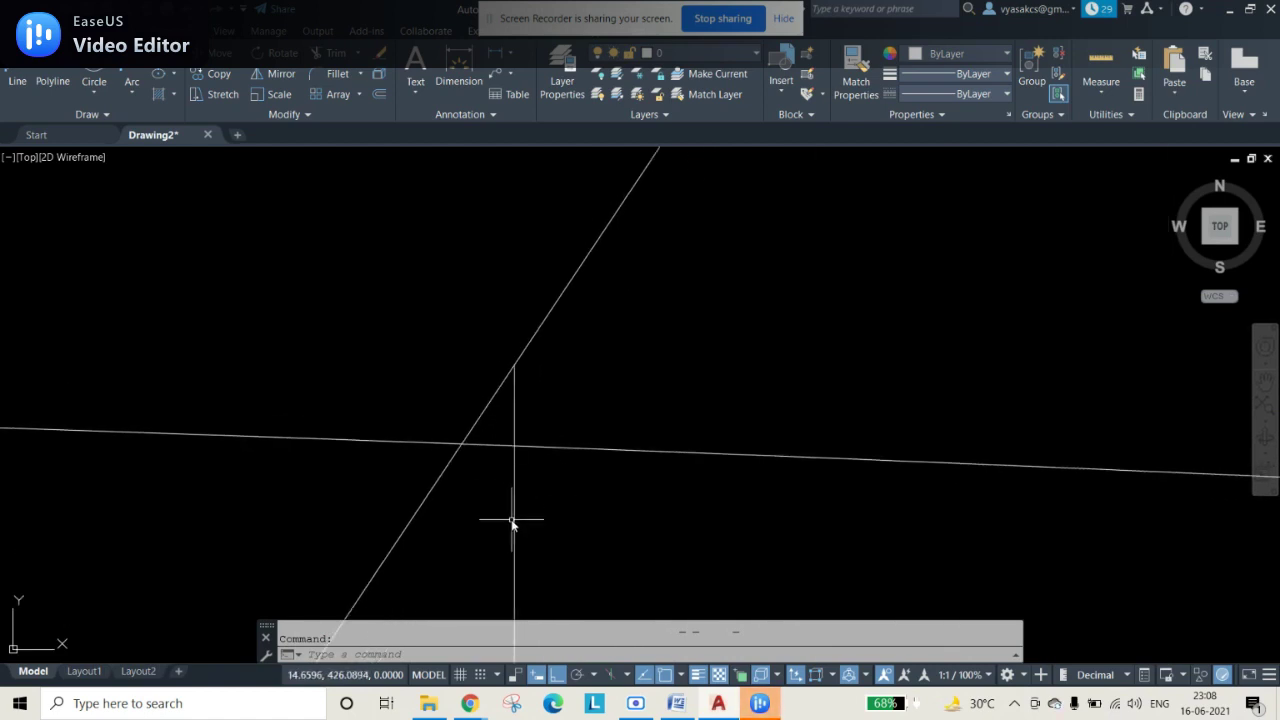
key("Return")
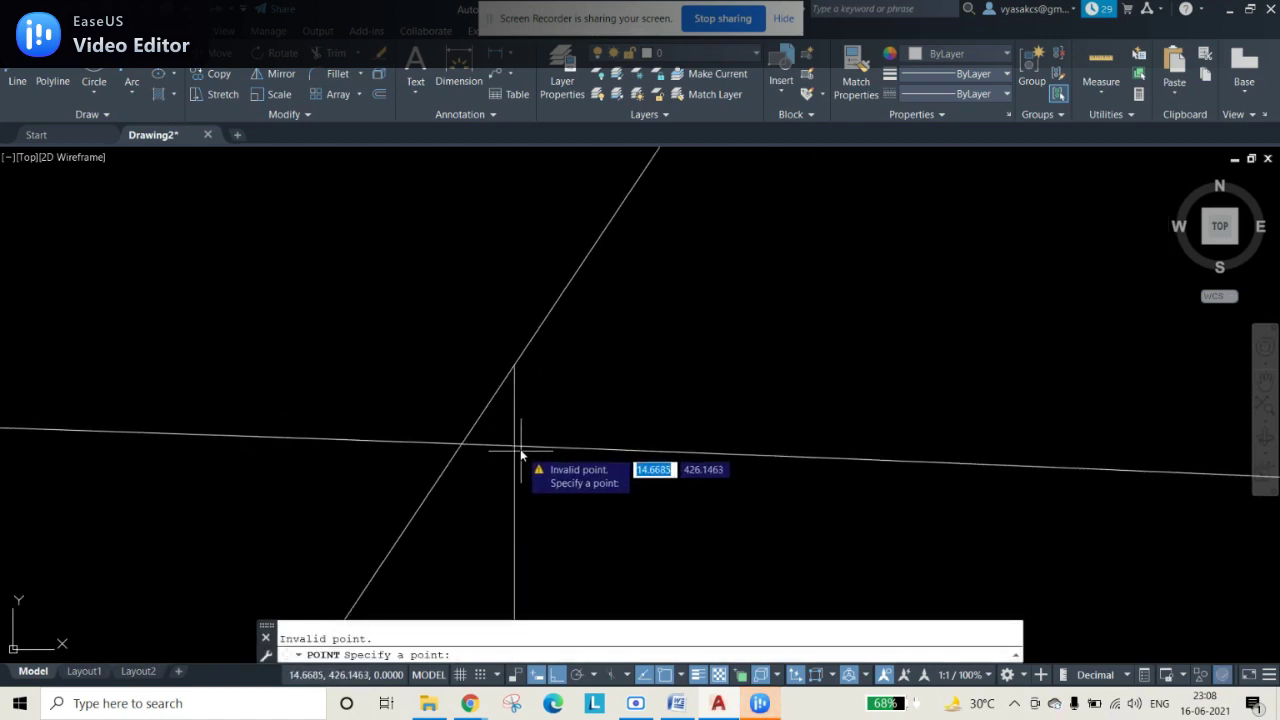
key("Escape")
- Erase the construction circle used to locate the point on vertical line 3
scroll(906, 571, "down", 3)
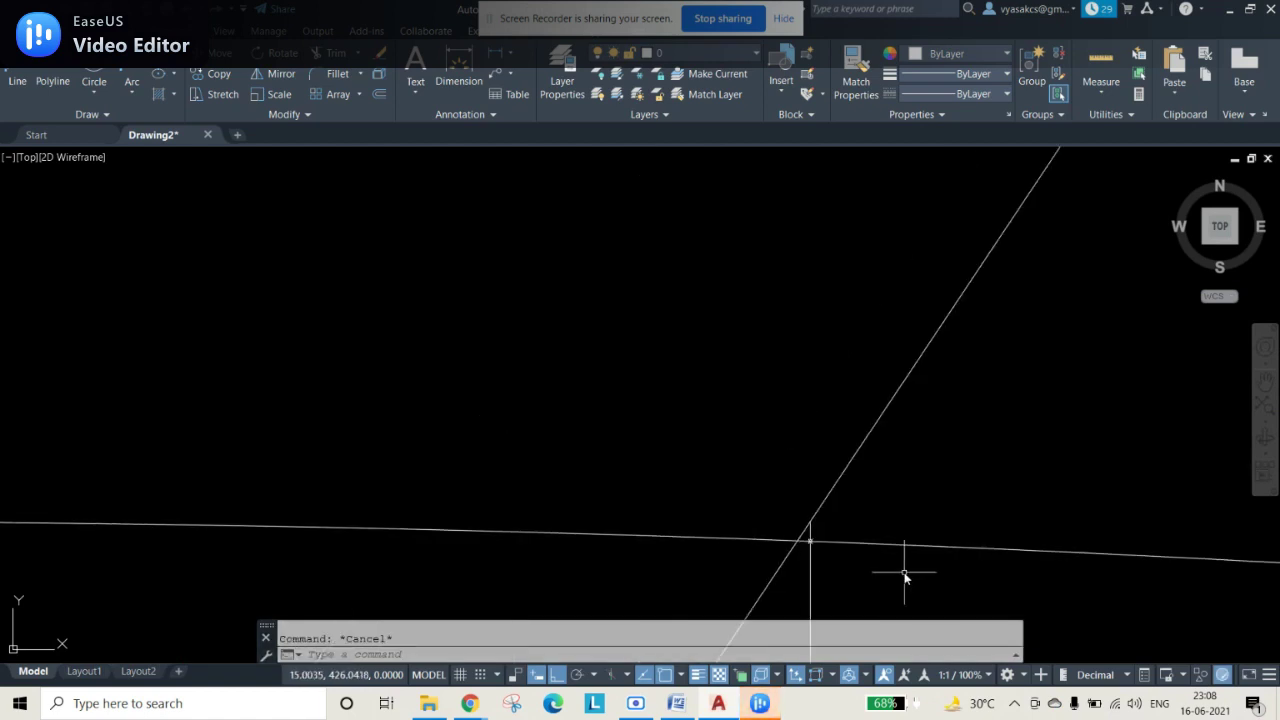
scroll(904, 575, "down", 15)
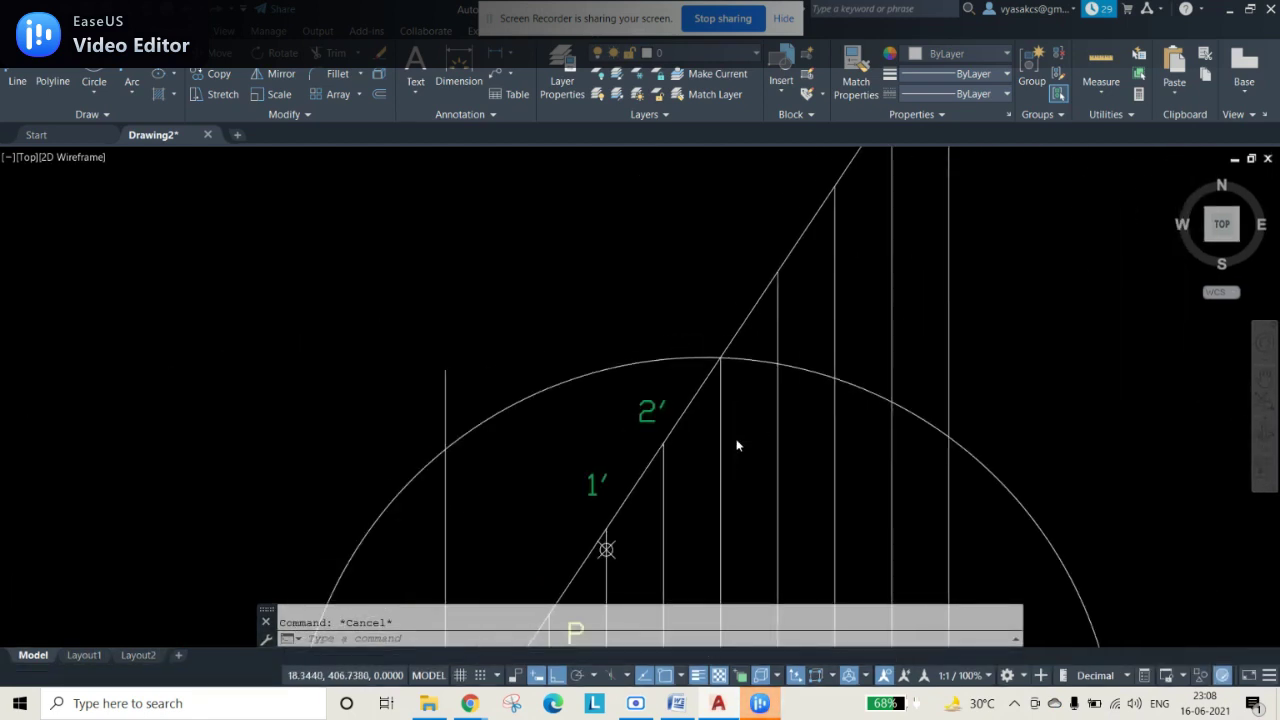
scroll(755, 487, "up", 4)
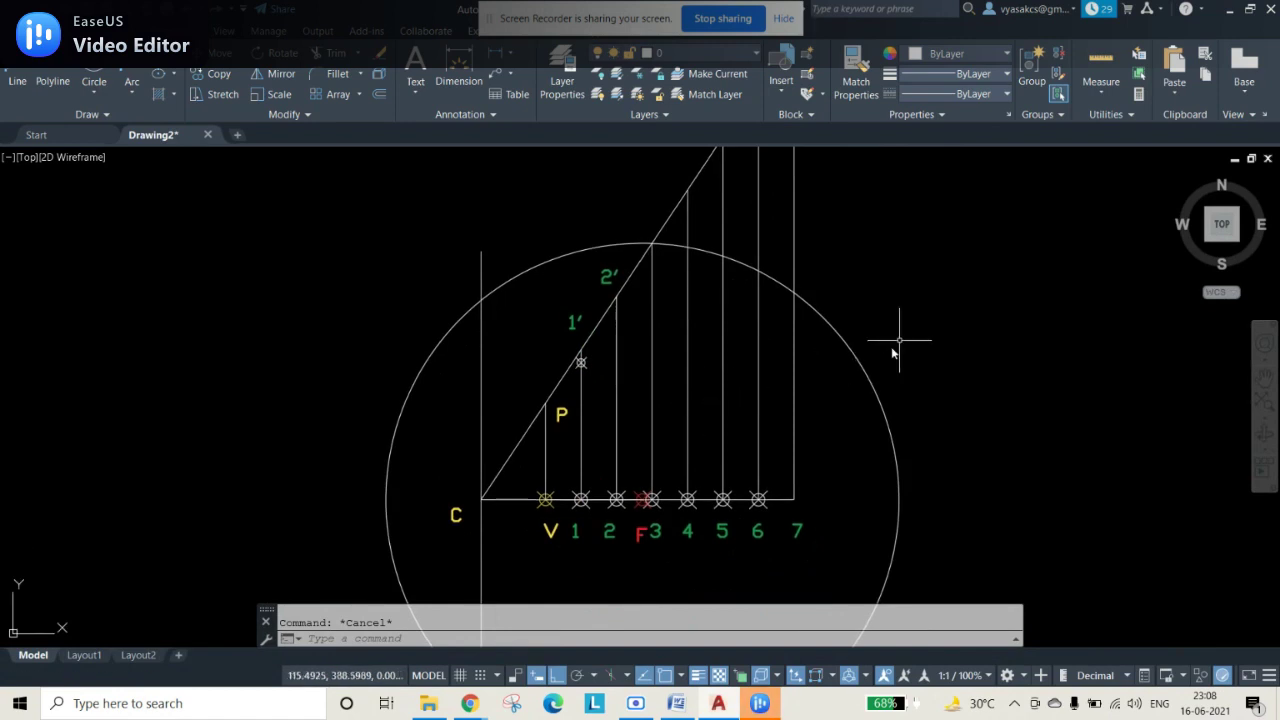
left_click(870, 372)
left_click(866, 371)
key("Delete")
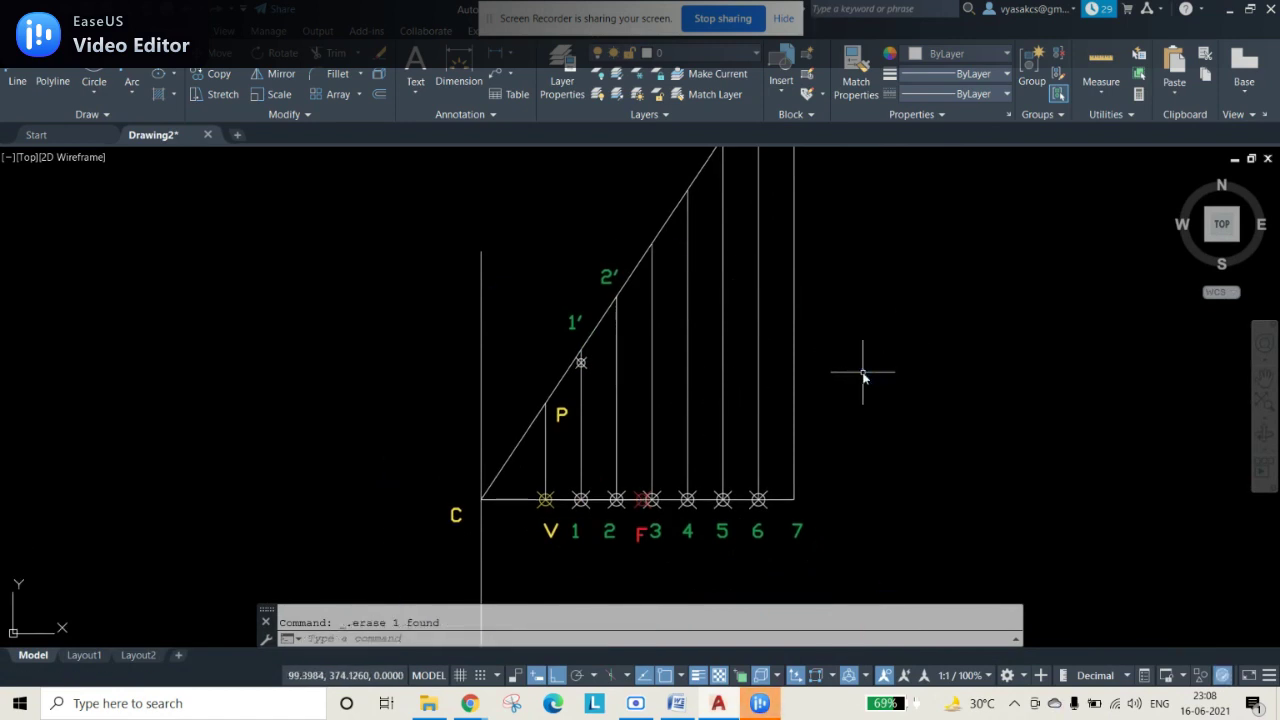
- Draw a circle centred on division point 4 with its radius reaching the upper end of vertical line 4
type("c")
key("Return")
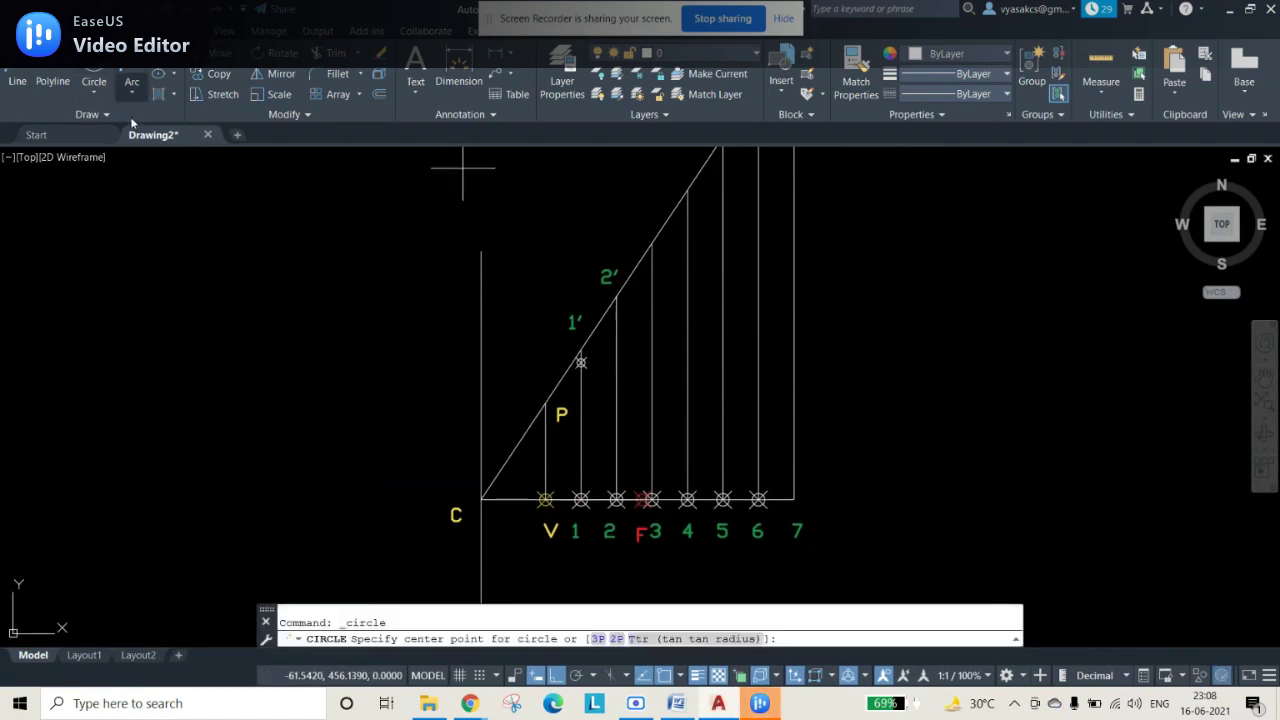
left_click(688, 500)
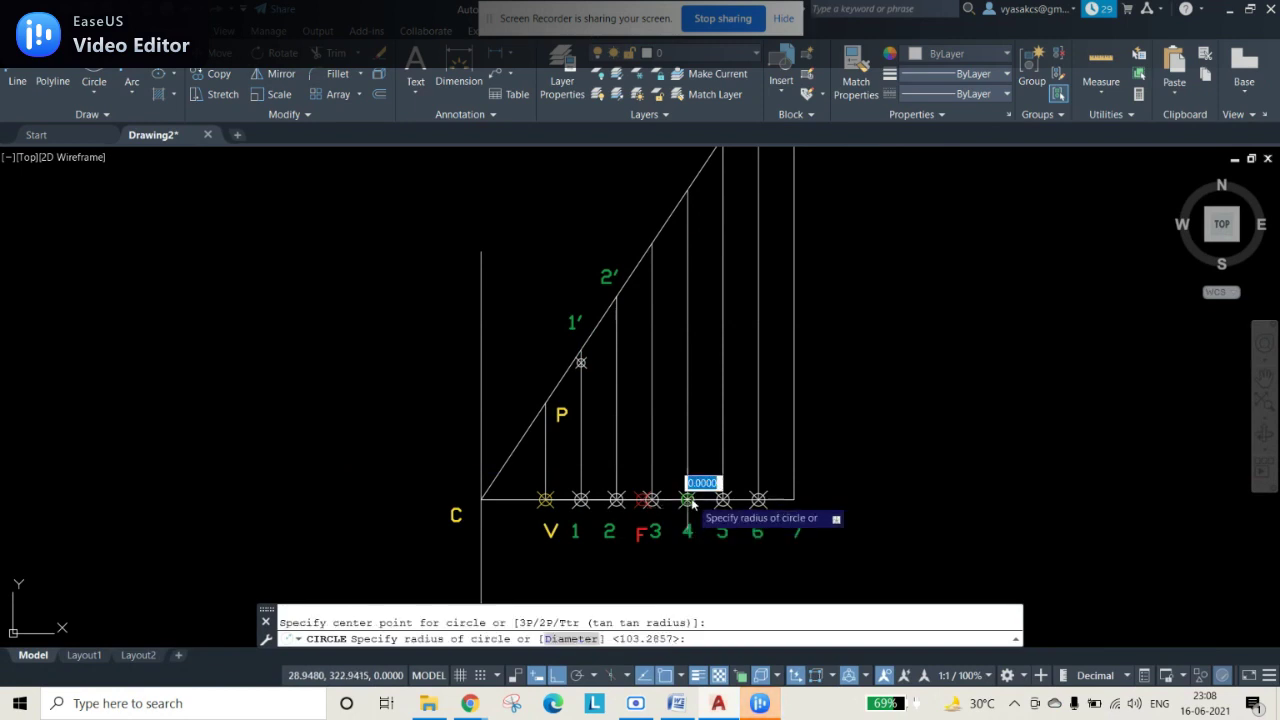
left_click(687, 191)
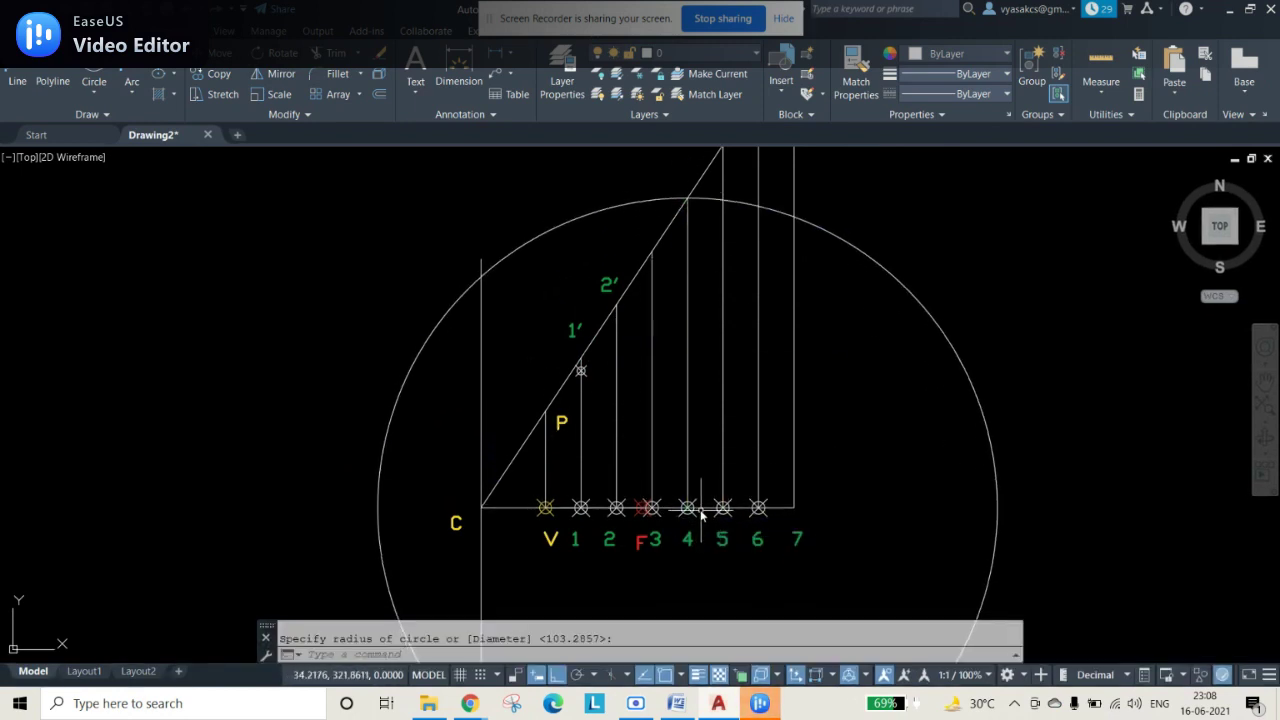
- Move the circle from division point 4 so that its centre lies on the focus F
left_click(990, 410)
left_click(988, 417)
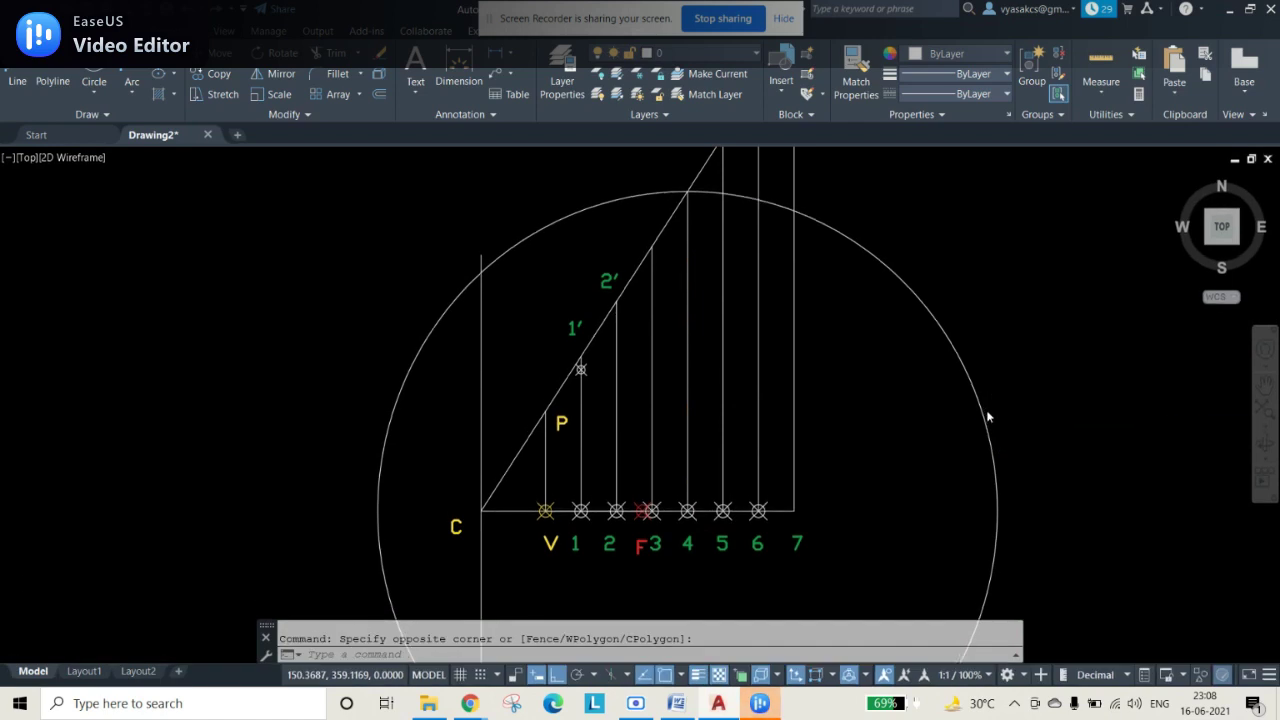
left_click(687, 508)
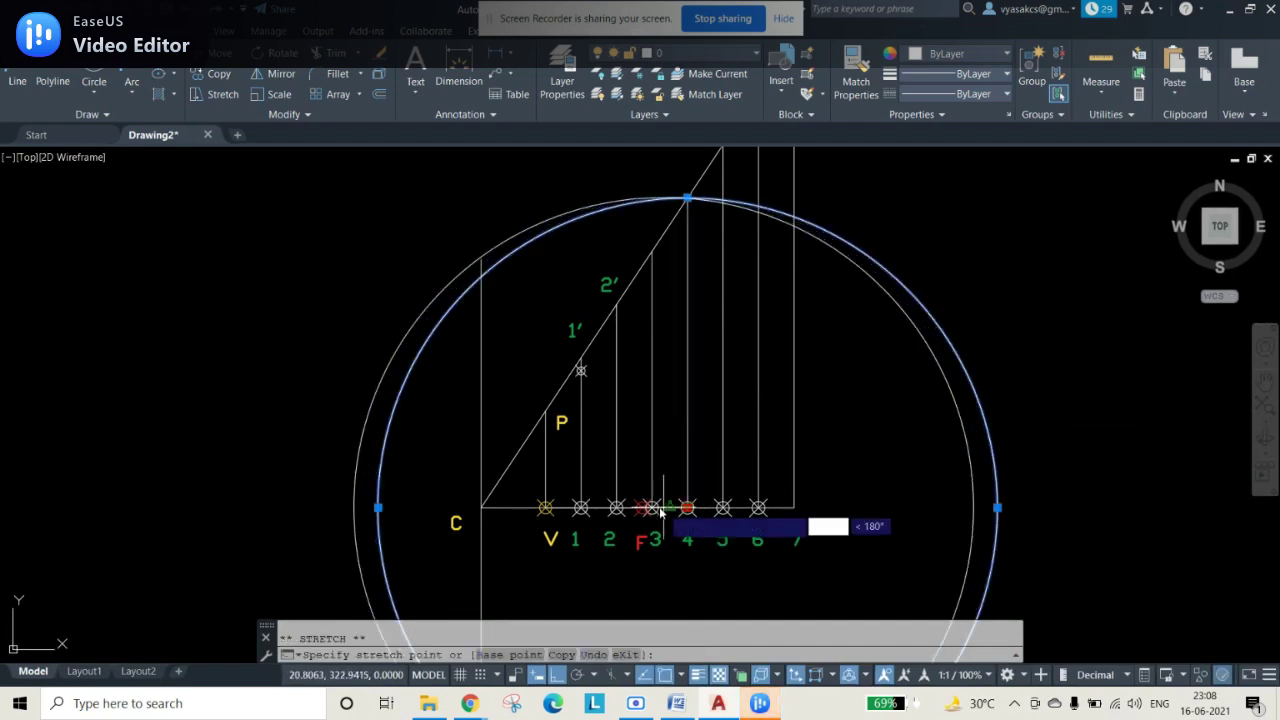
left_click(642, 508)
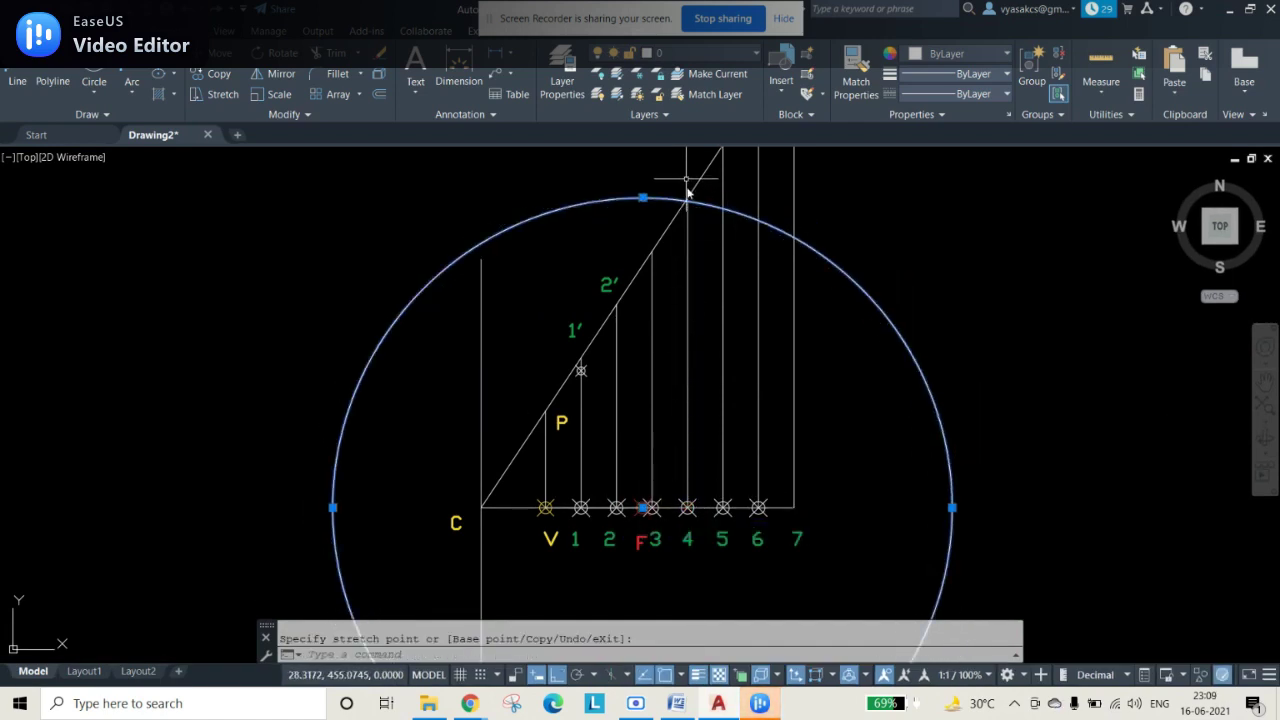
- Place a point where the circle centred on F crosses vertical line 4, just below the sloping line
type("PO")
key("Return")
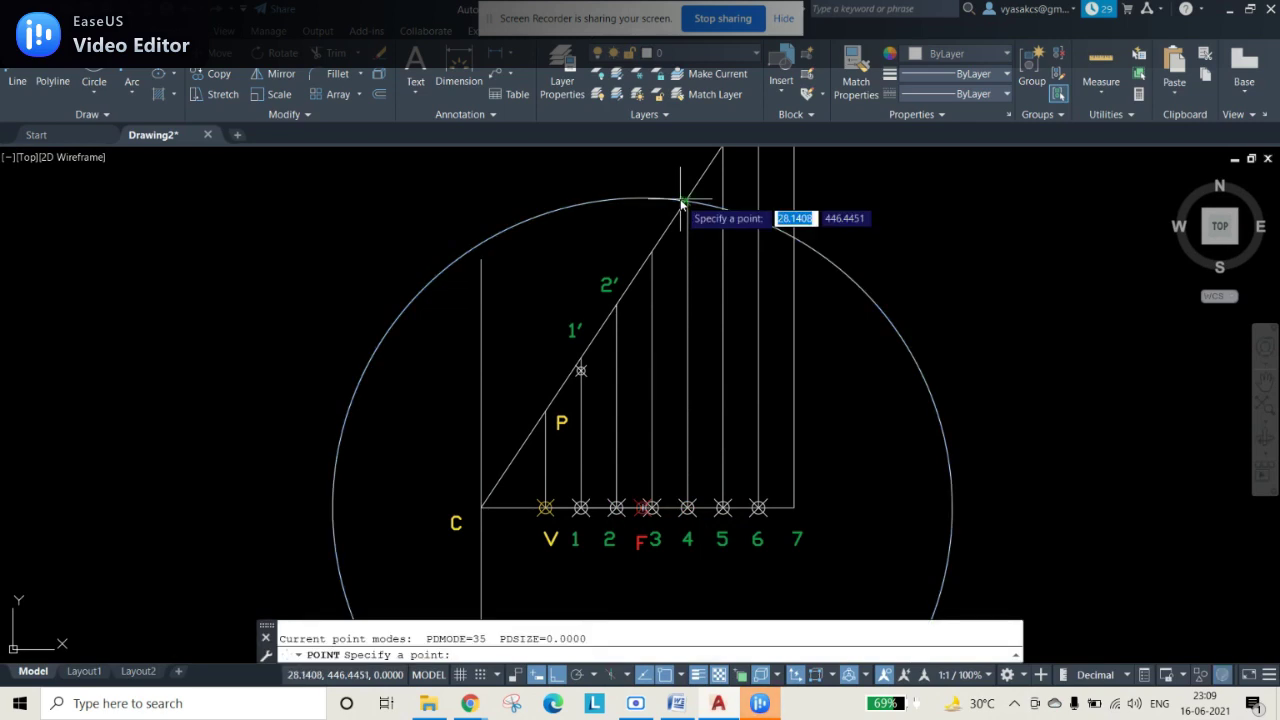
left_click(687, 201)
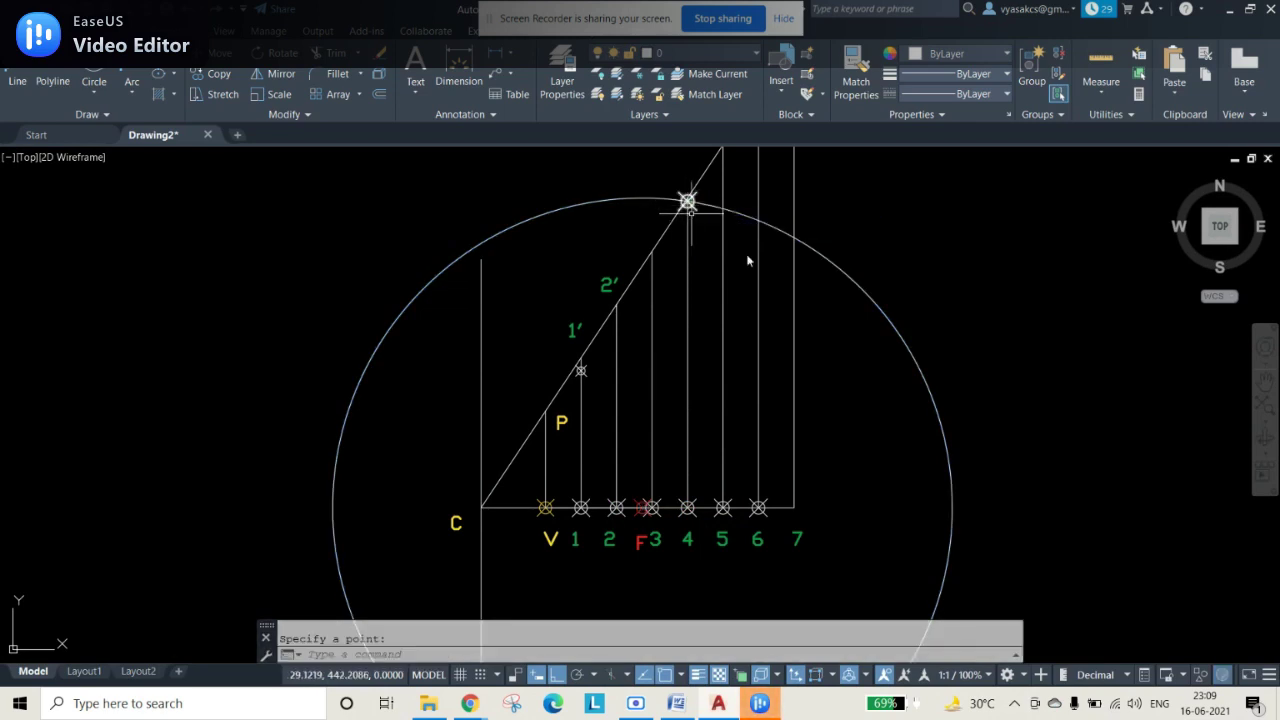
- Erase the construction circle used to locate the point on vertical line 4
scroll(773, 229, "up", 10)
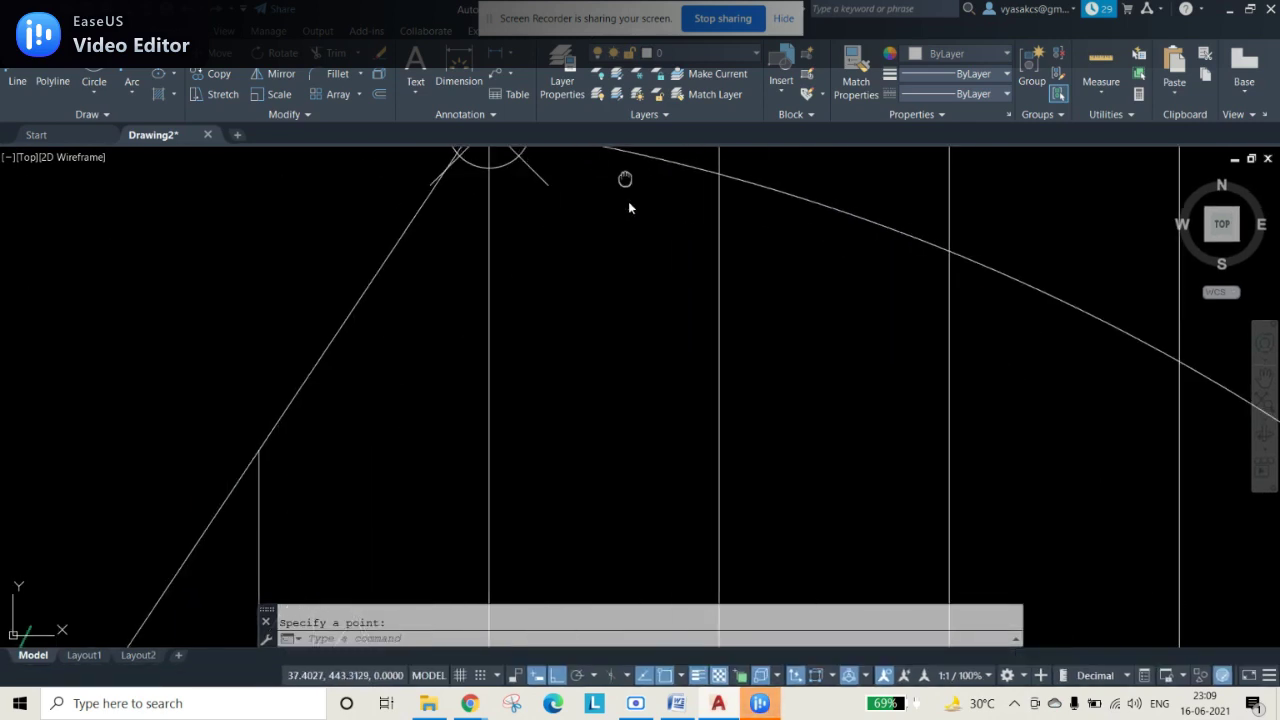
scroll(551, 360, "down", 10)
scroll(609, 451, "up", 3)
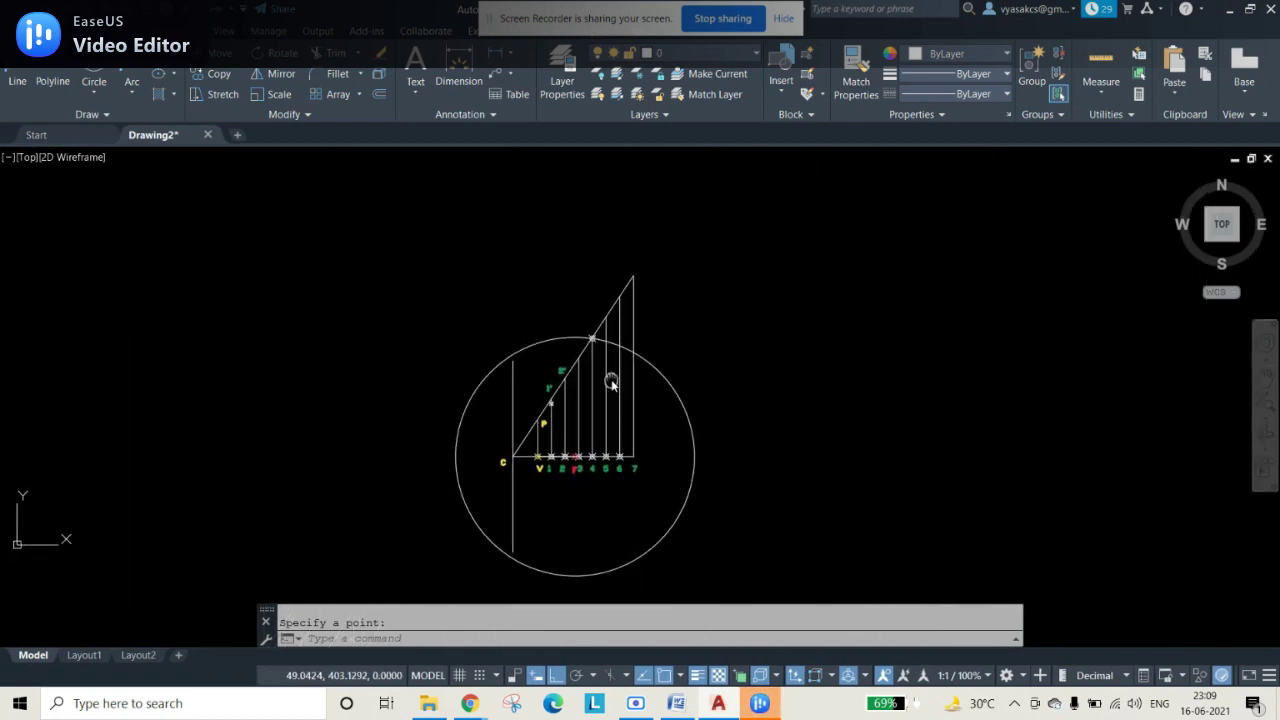
key("Escape")
left_click(663, 408)
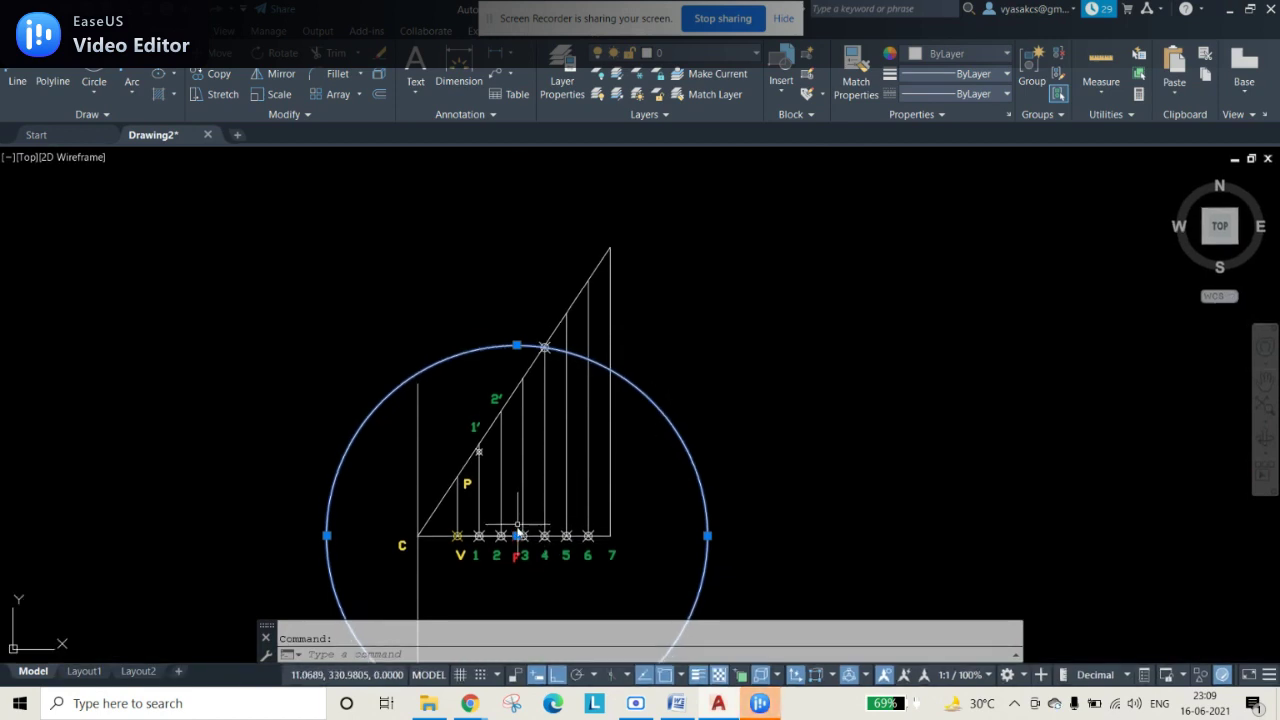
key("Delete")
scroll(557, 570, "up", 4)
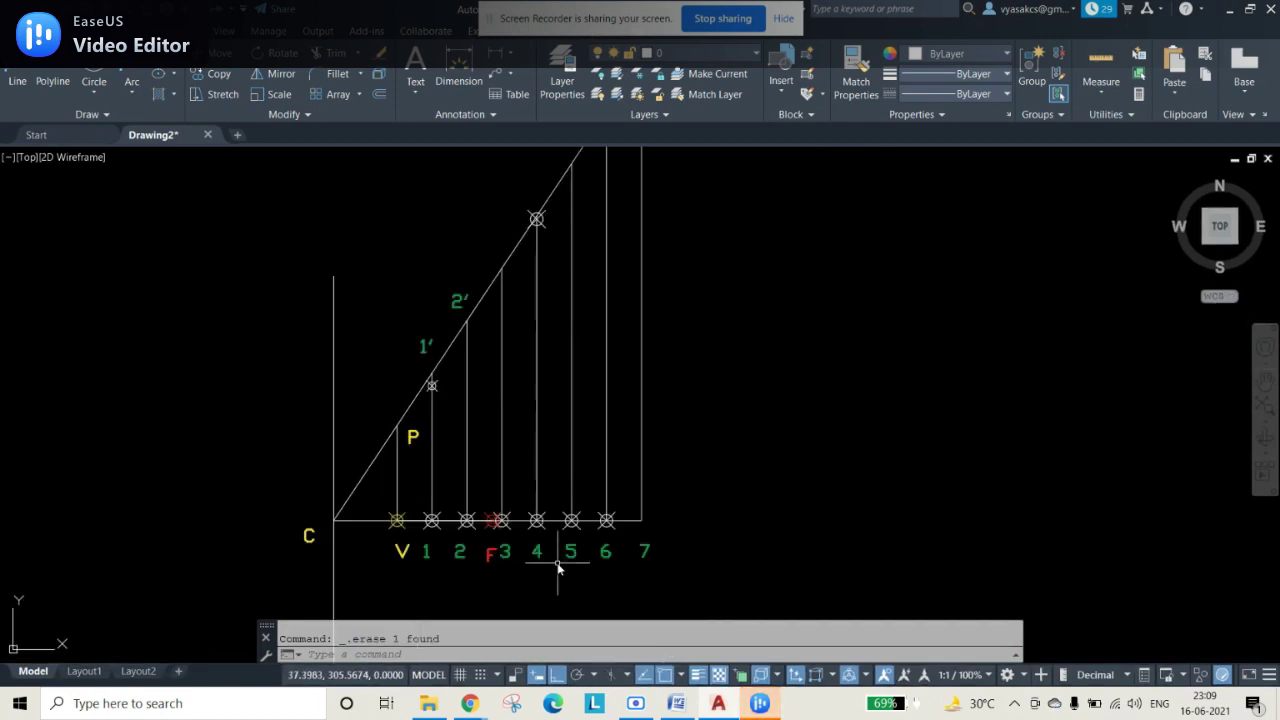
- Draw a circle centred on division point 5 with its radius reaching the upper end of vertical line 5
left_click(94, 72)
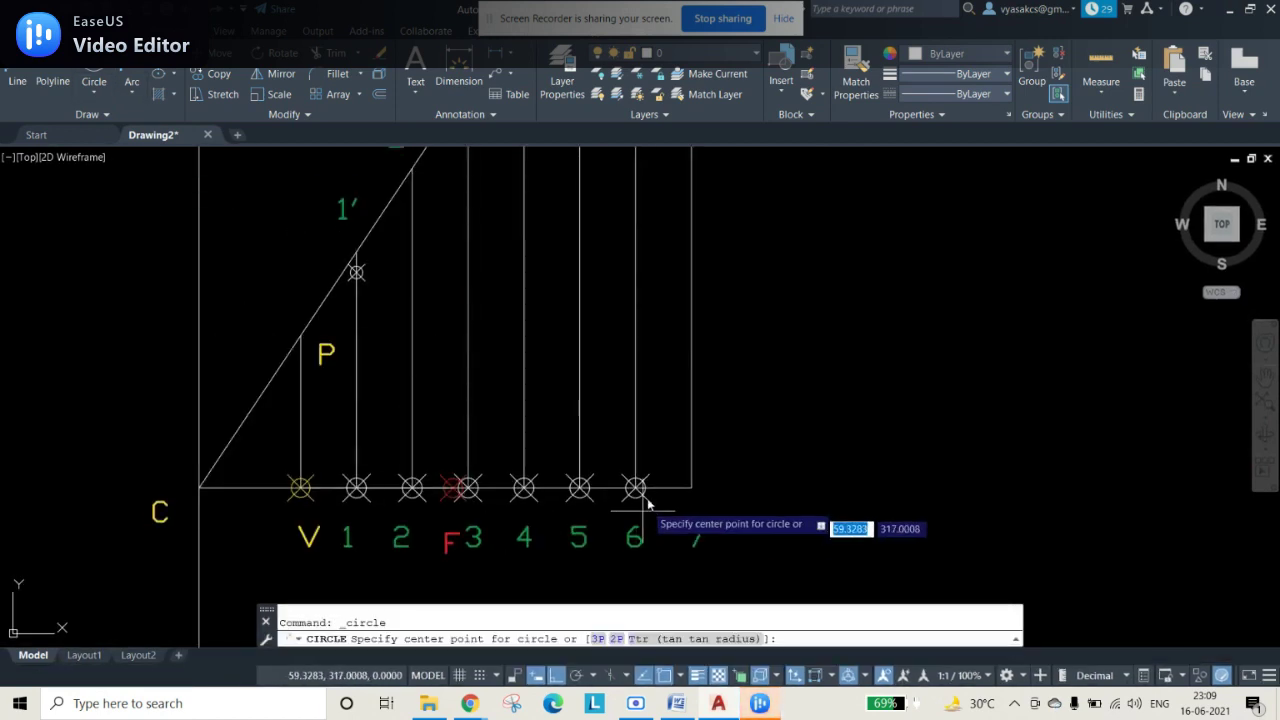
scroll(712, 416, "down", 2)
scroll(625, 600, "down", 2)
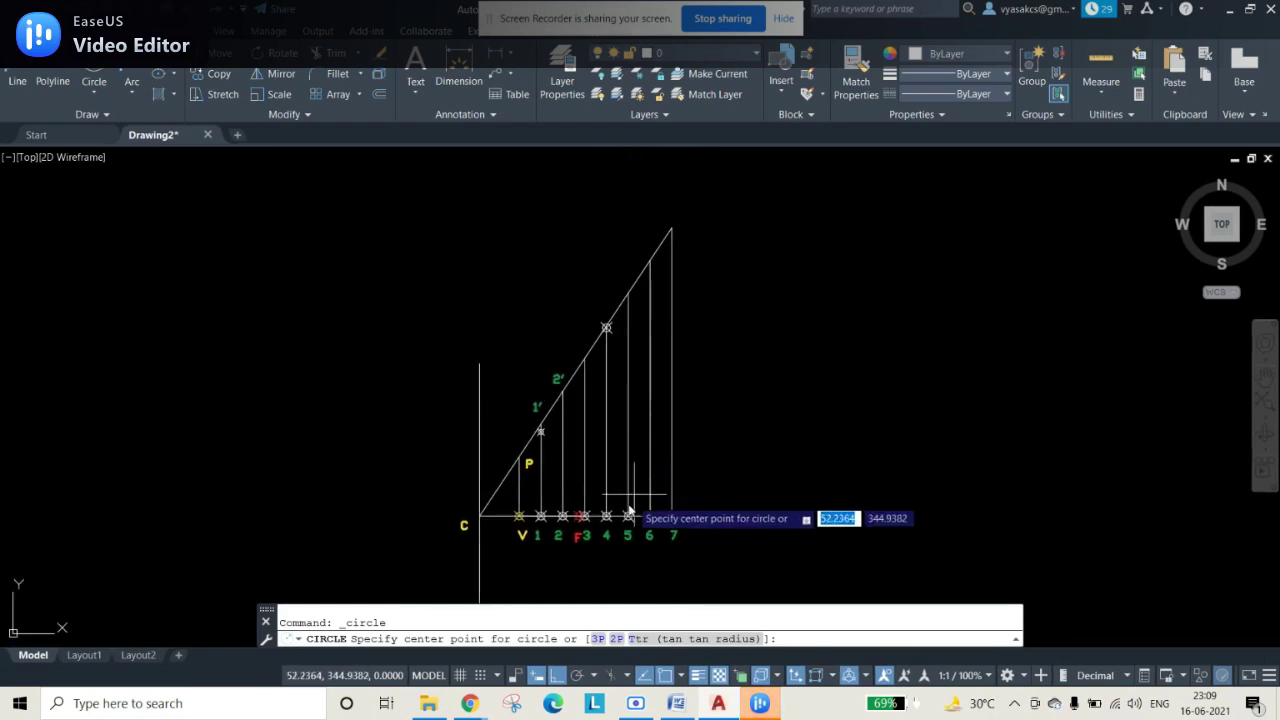
left_click(628, 516)
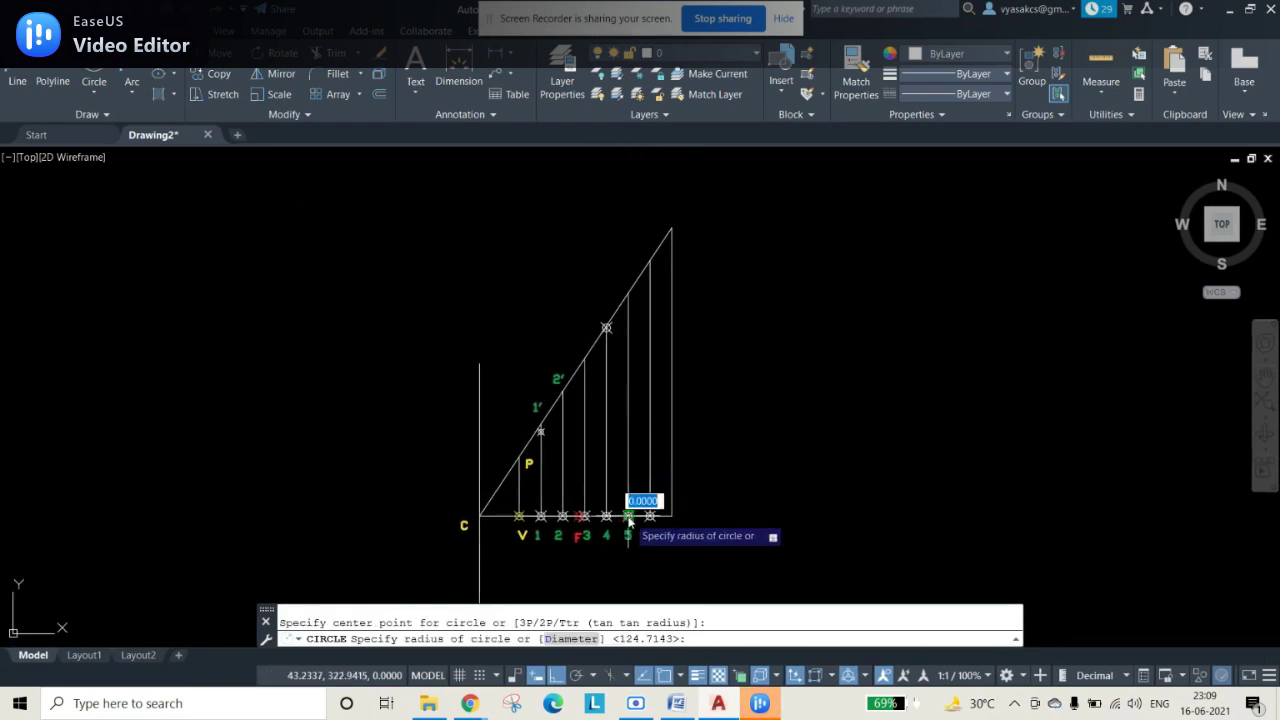
left_click(628, 293)
- Move the circle's centre from division point 5 to the focus F and place a point where it crosses vertical line 5
left_click(811, 390)
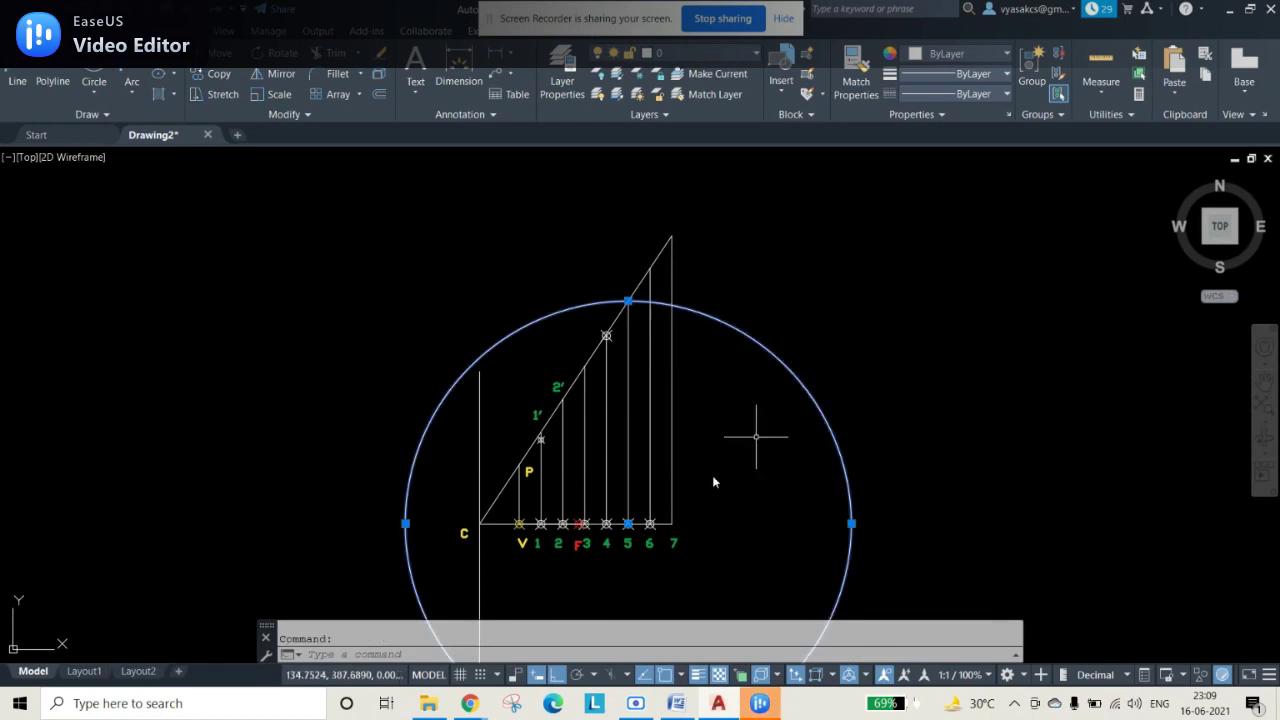
left_click(629, 524)
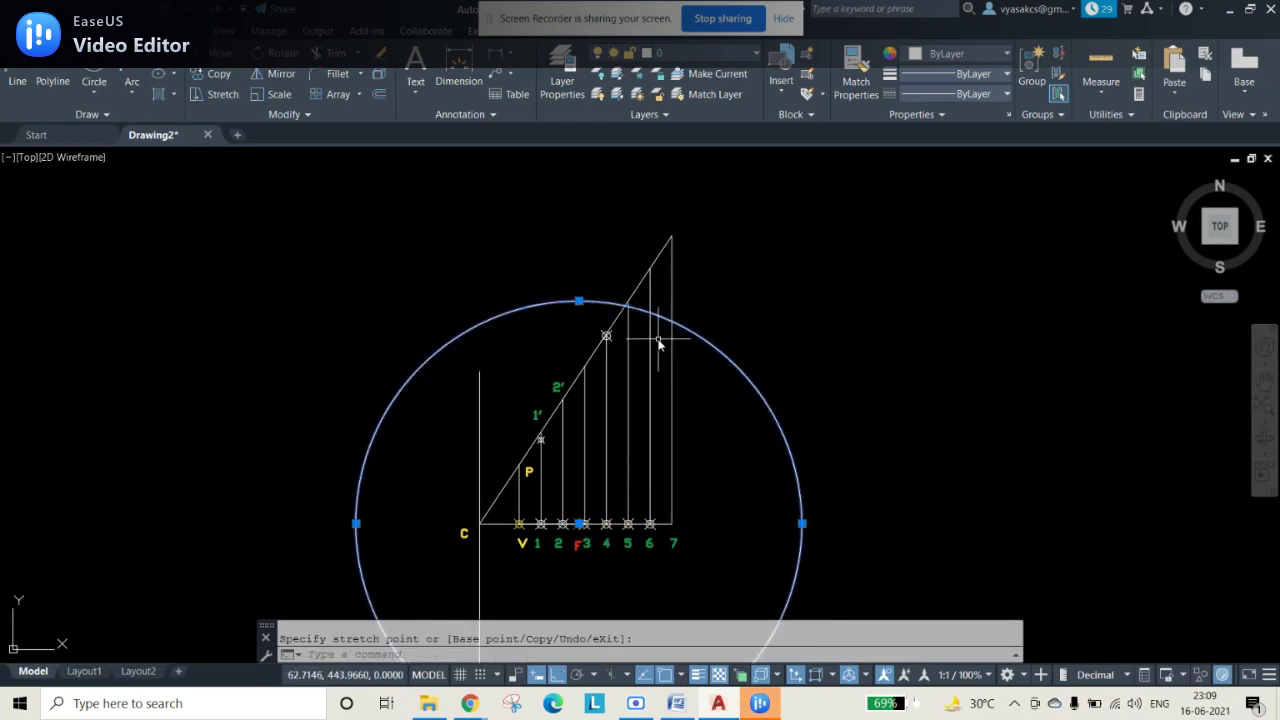
key("Return")
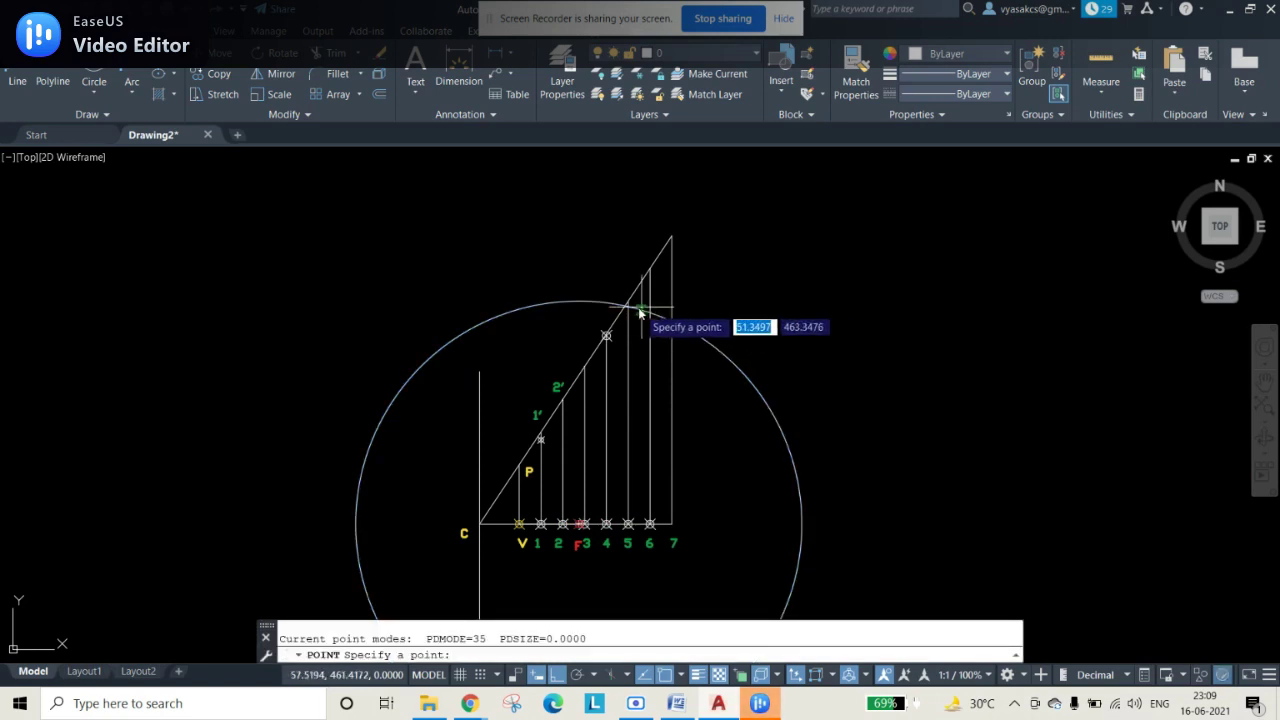
left_click(628, 306)
- Move the circle's centre from F to division point 6 and stretch its radius to the upper end of vertical line 6
left_click(786, 412)
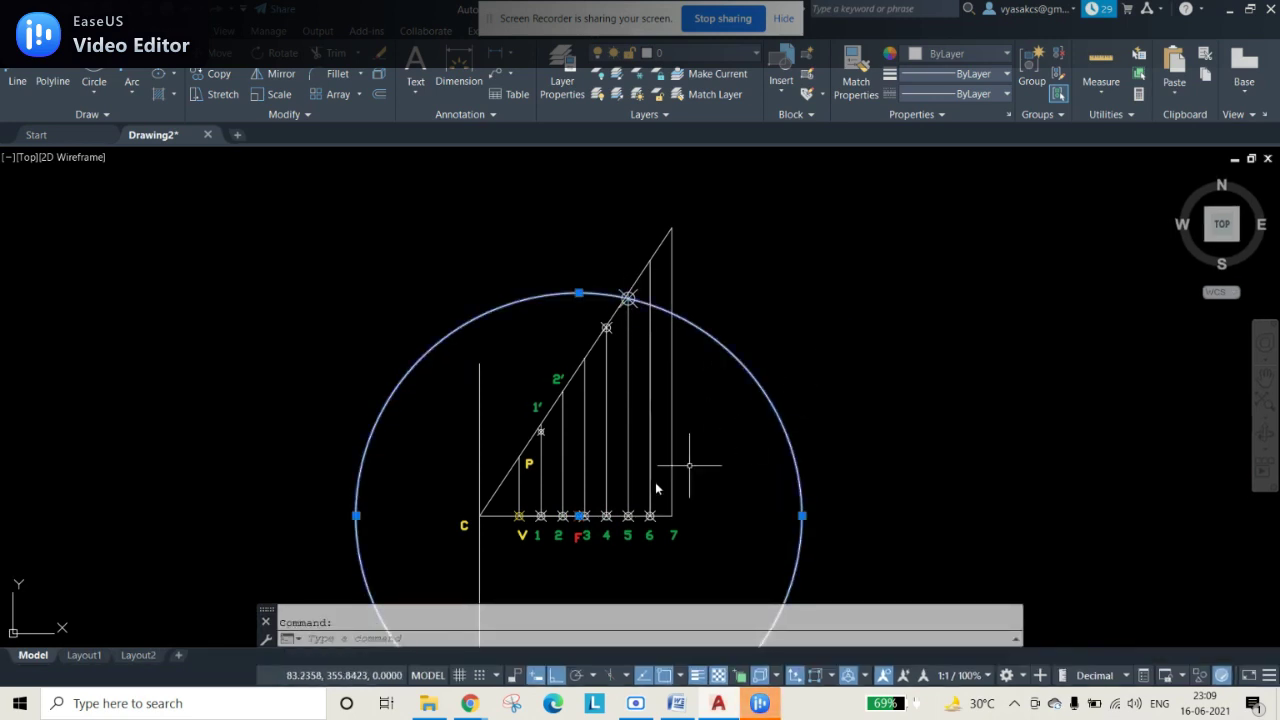
left_click(580, 524)
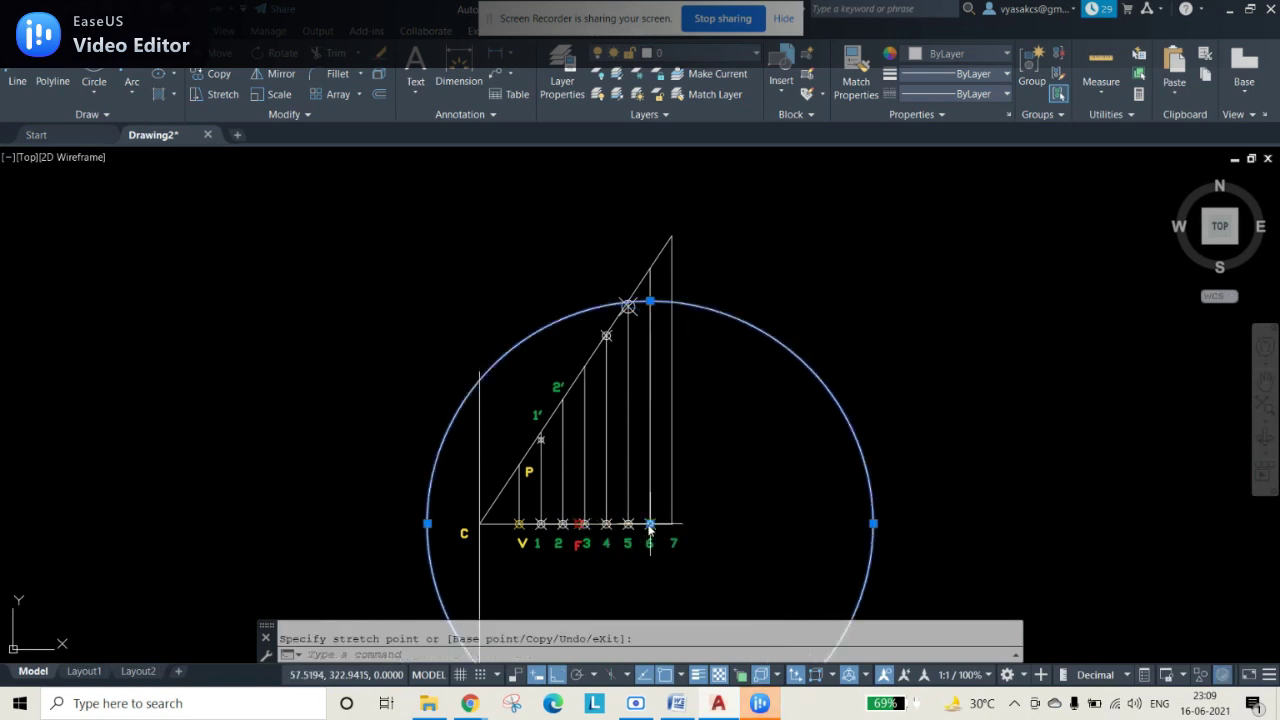
left_click(651, 302)
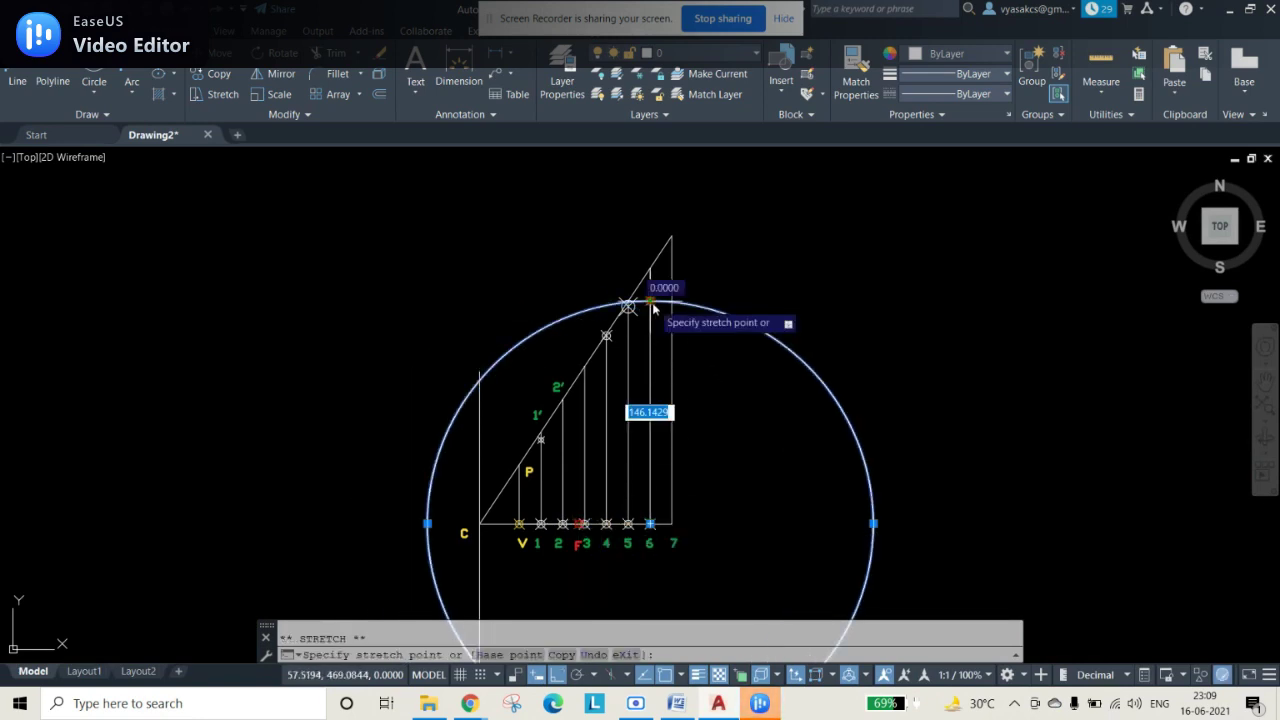
left_click(651, 279)
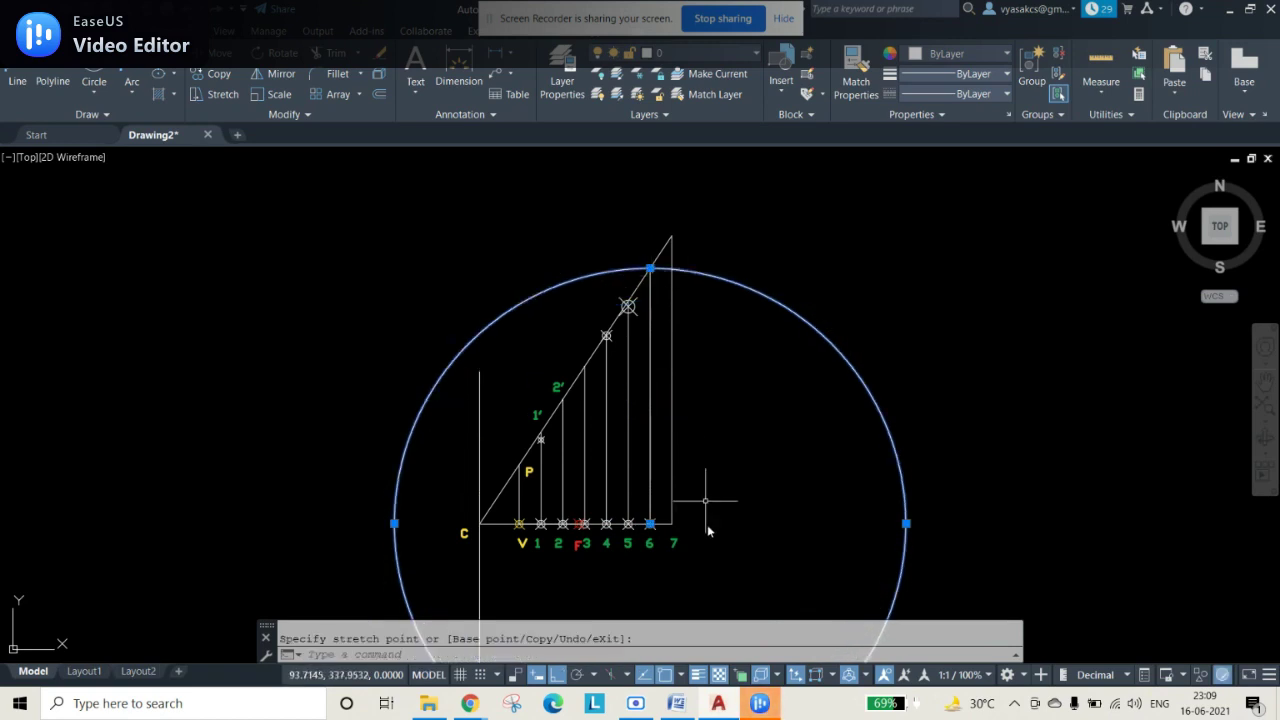
- Move the circle's centre from division point 6 to the focus F and place a point where it crosses vertical line 6
left_click(651, 524)
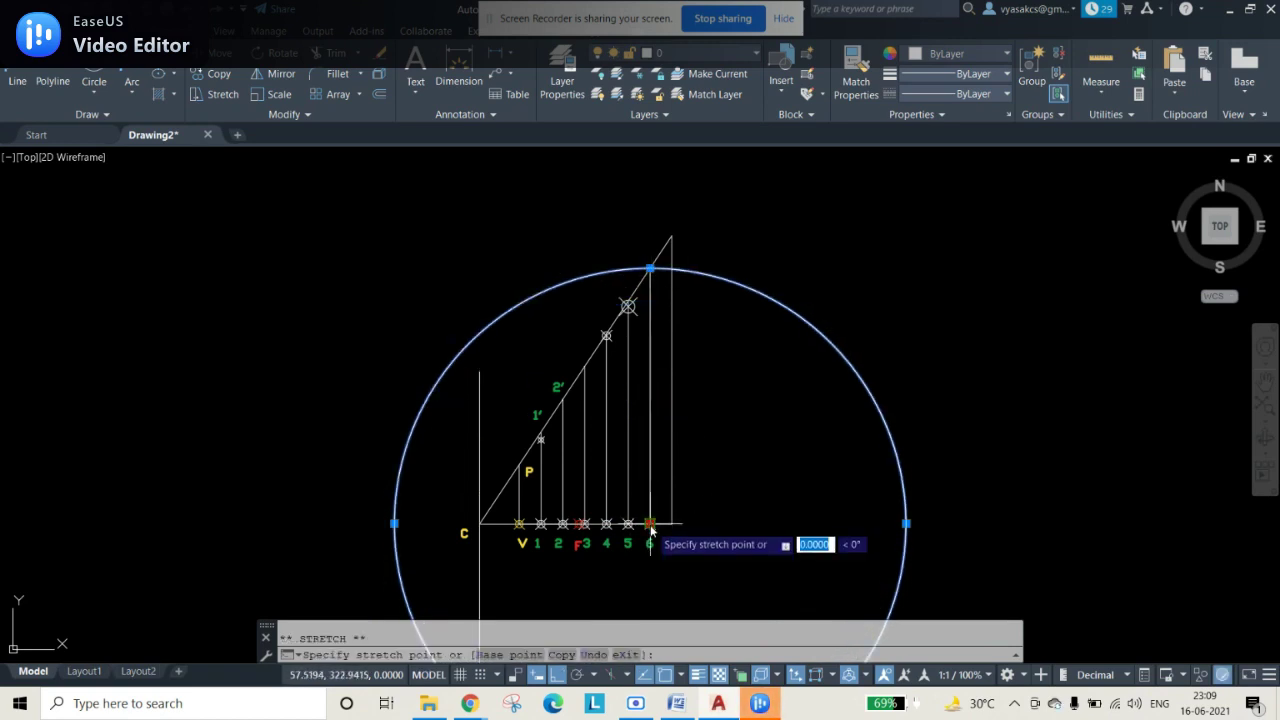
left_click(581, 524)
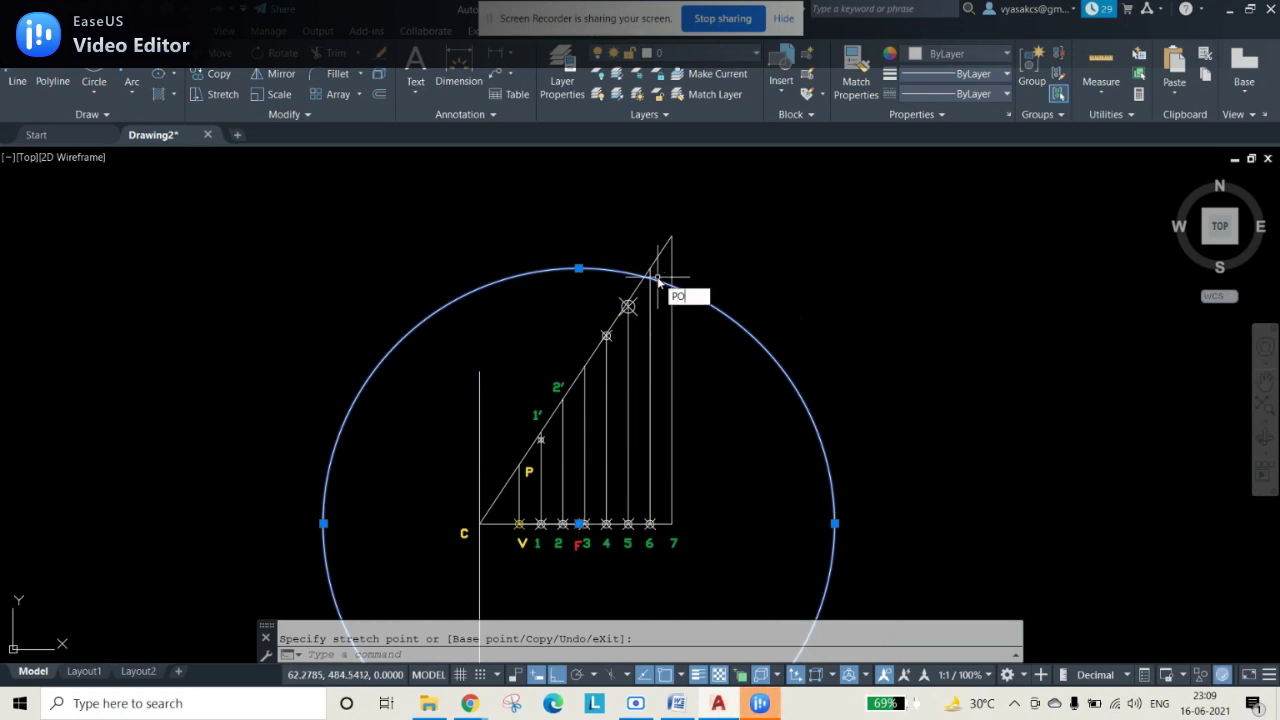
type("PO")
key("Return")
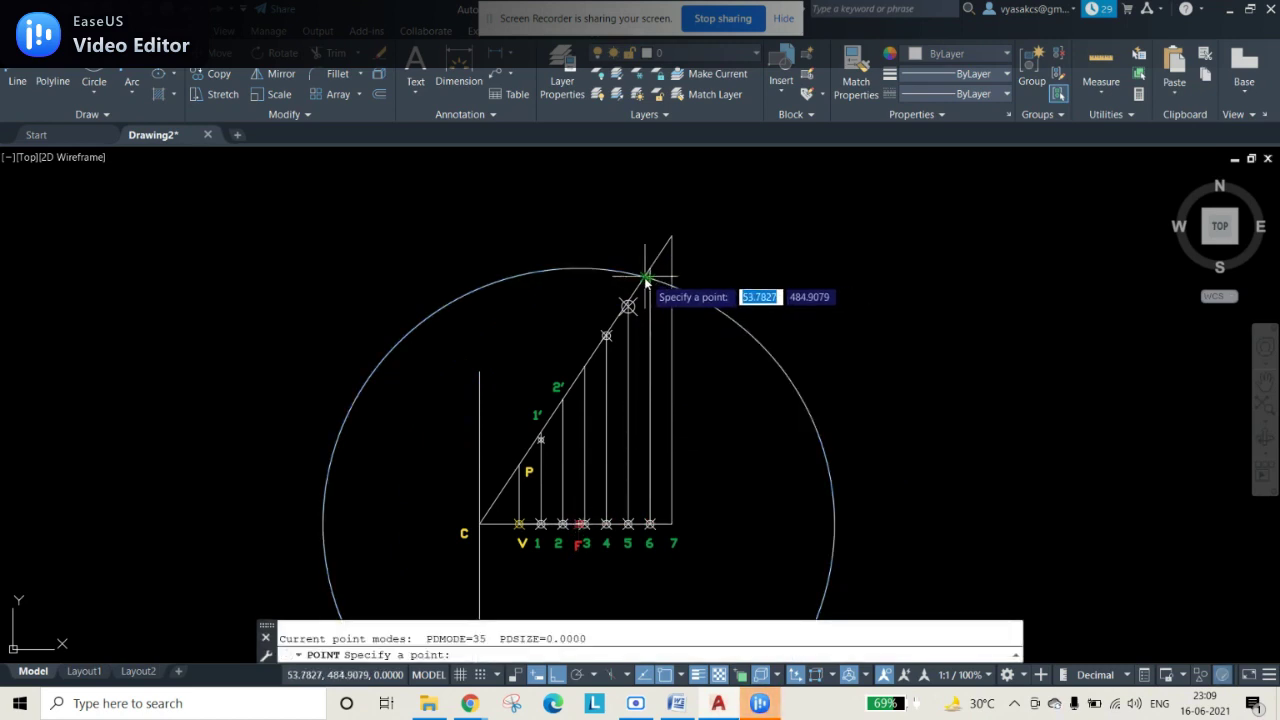
left_click(648, 275)
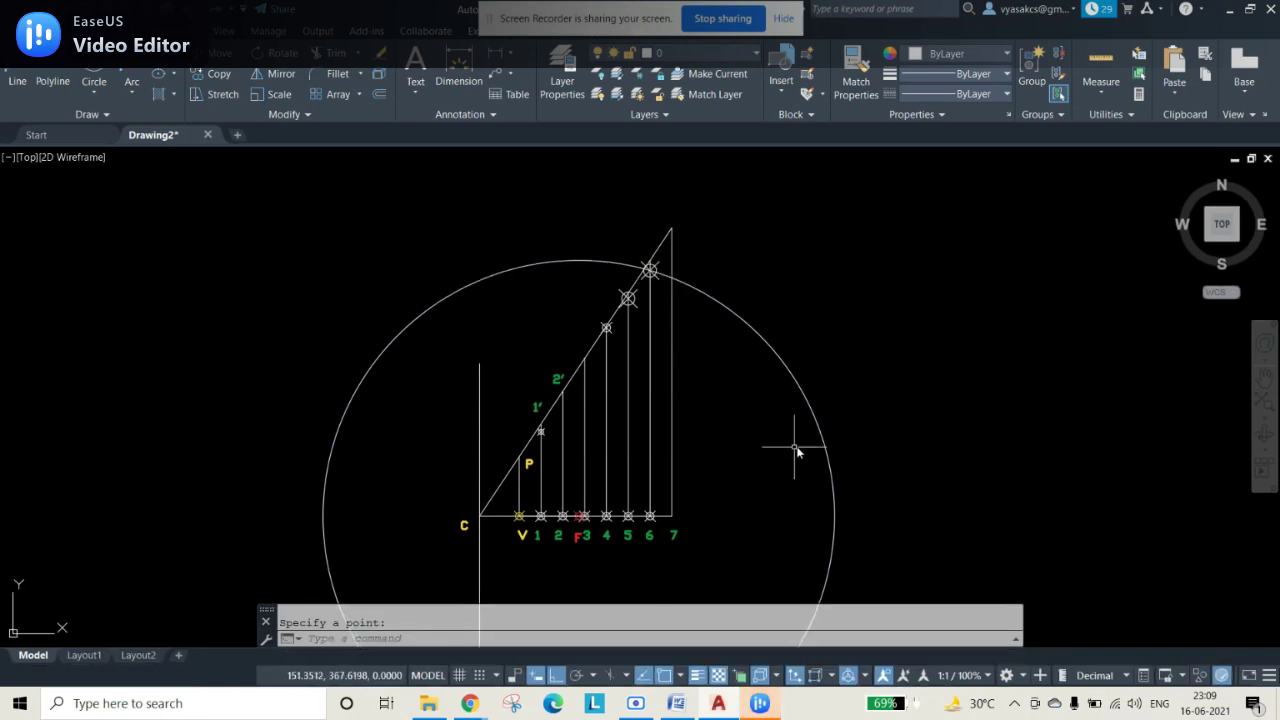
- Move the circle's centre from F to division point 7 and stretch its radius to the upper end of vertical line 7
left_click(823, 437)
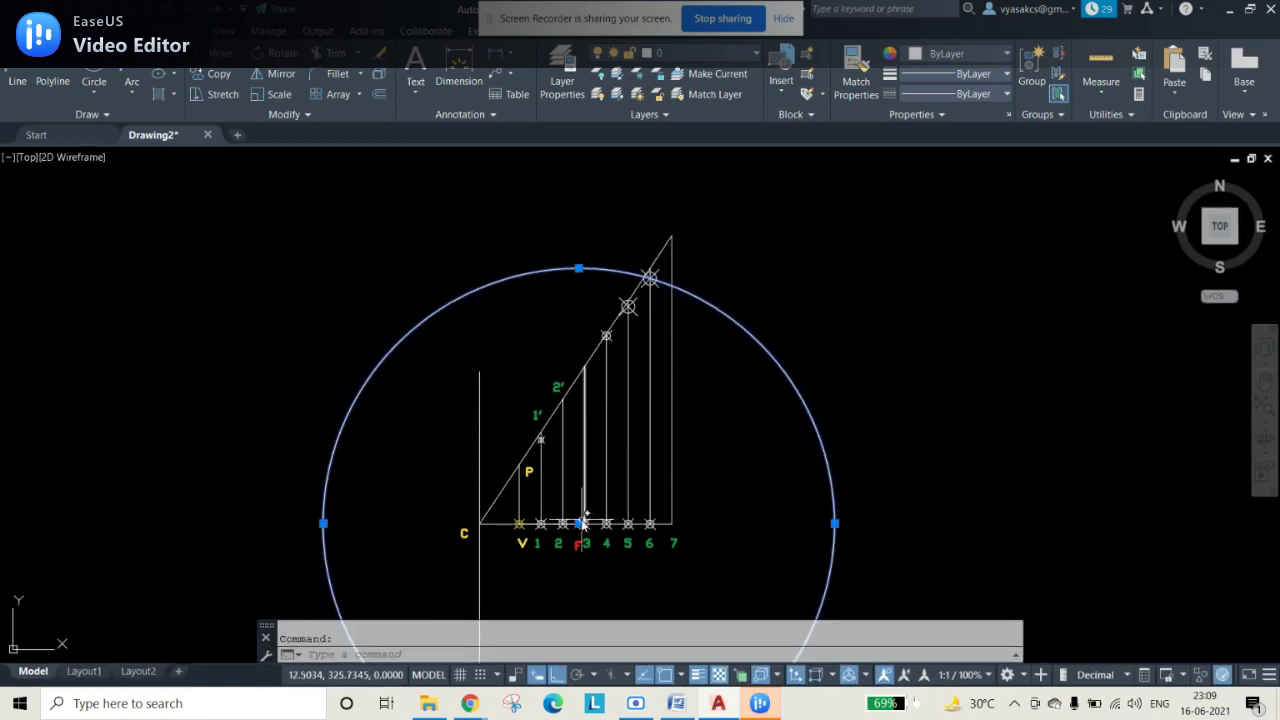
left_click(580, 523)
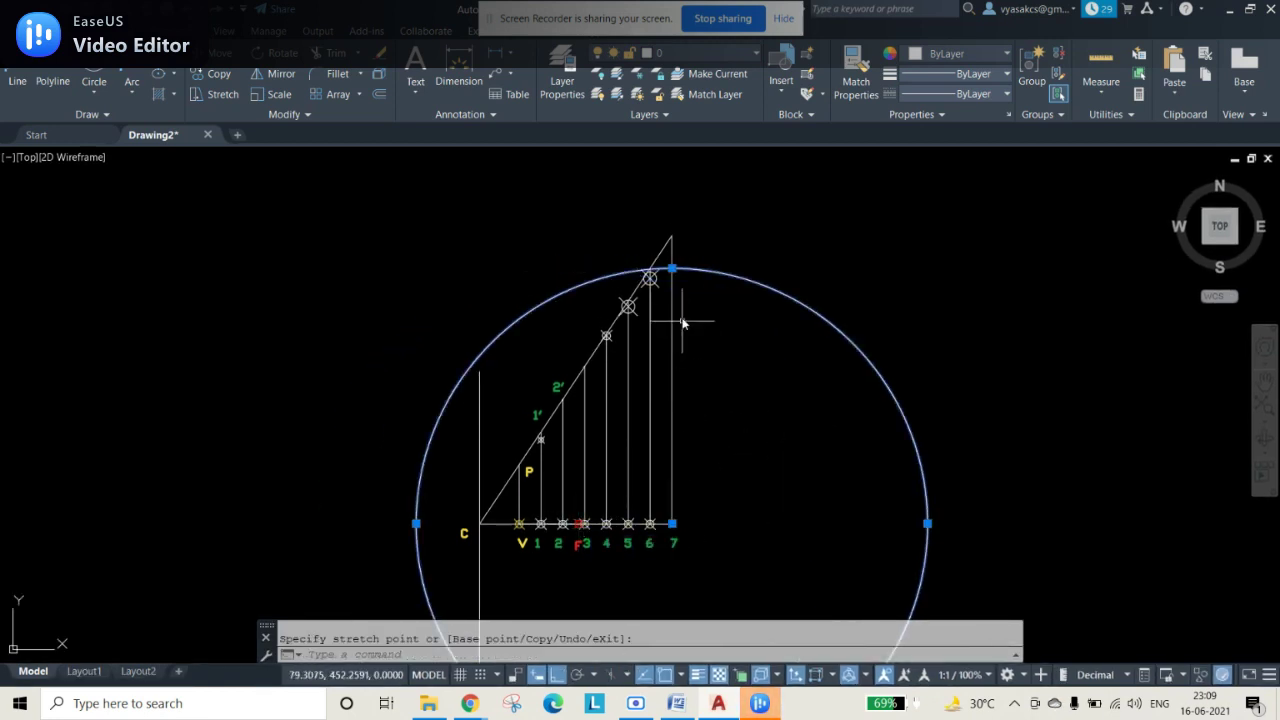
left_click(672, 236)
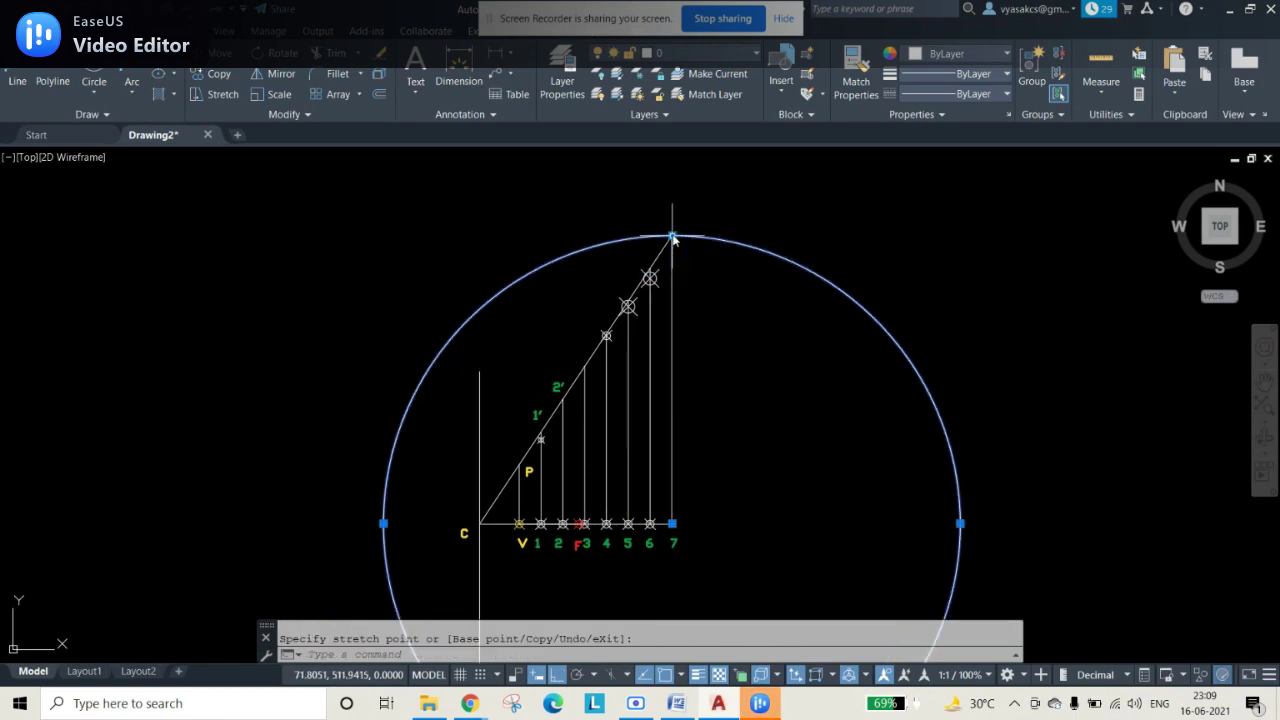
- Move the circle's centre from division point 7 to the focus F and place a point where it crosses vertical line 7
left_click(672, 523)
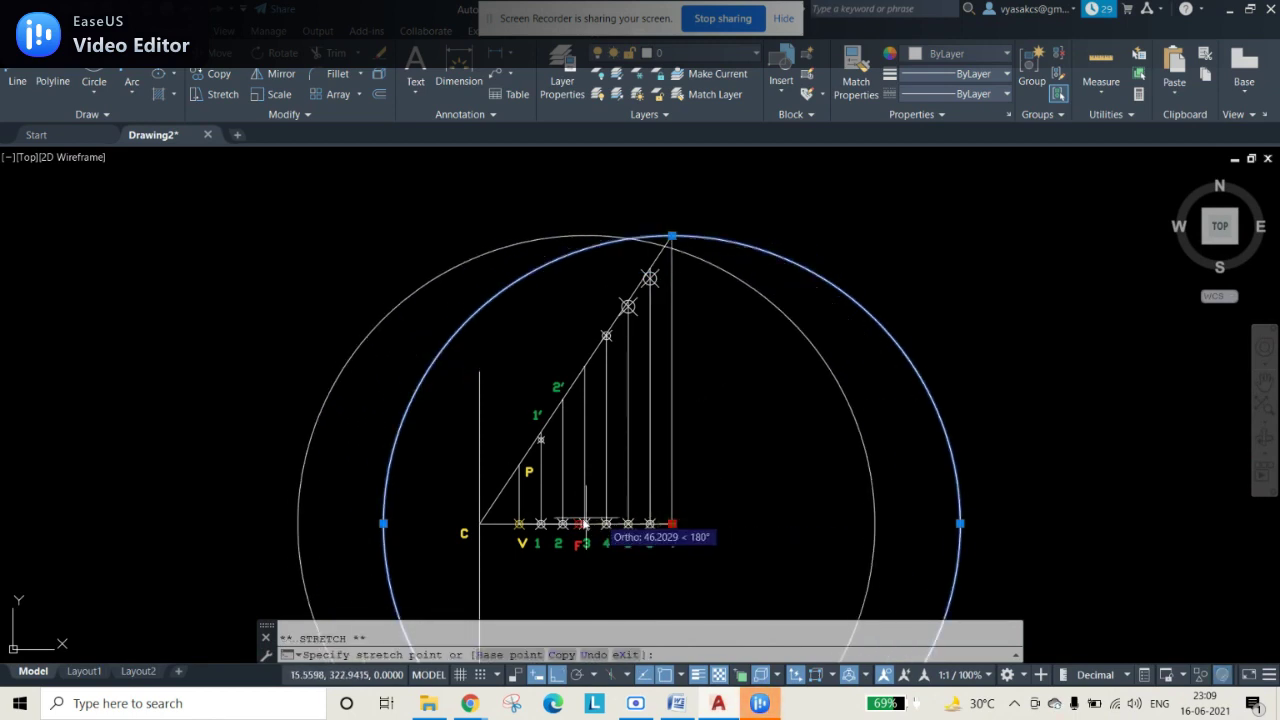
left_click(579, 523)
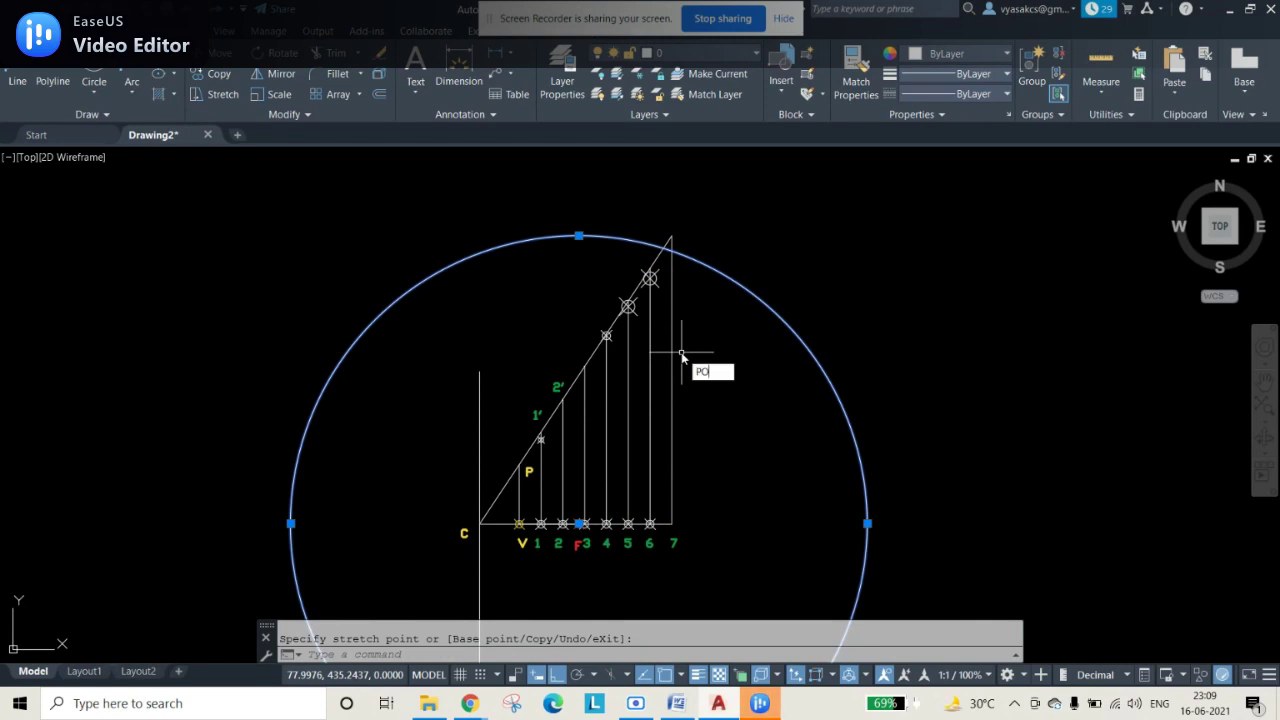
key("Return")
left_click(671, 249)
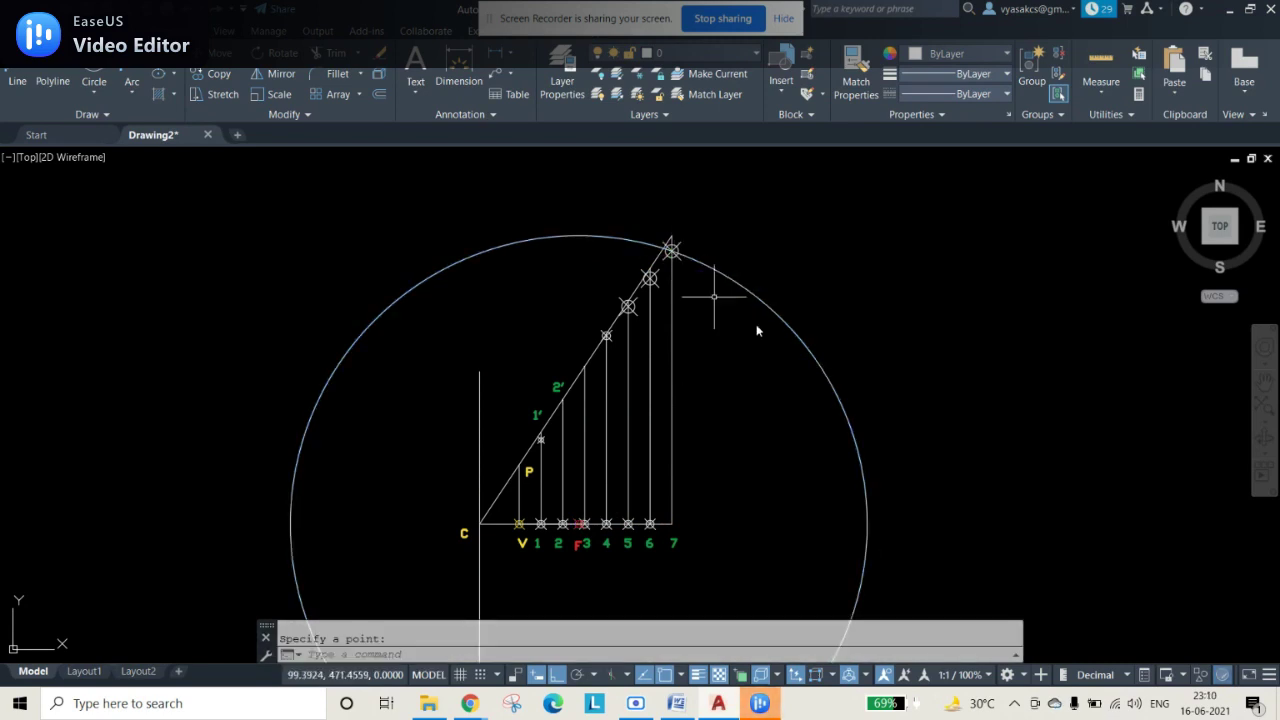
- Erase the construction circle used to locate the point on vertical line 7
key("Escape")
left_click(834, 397)
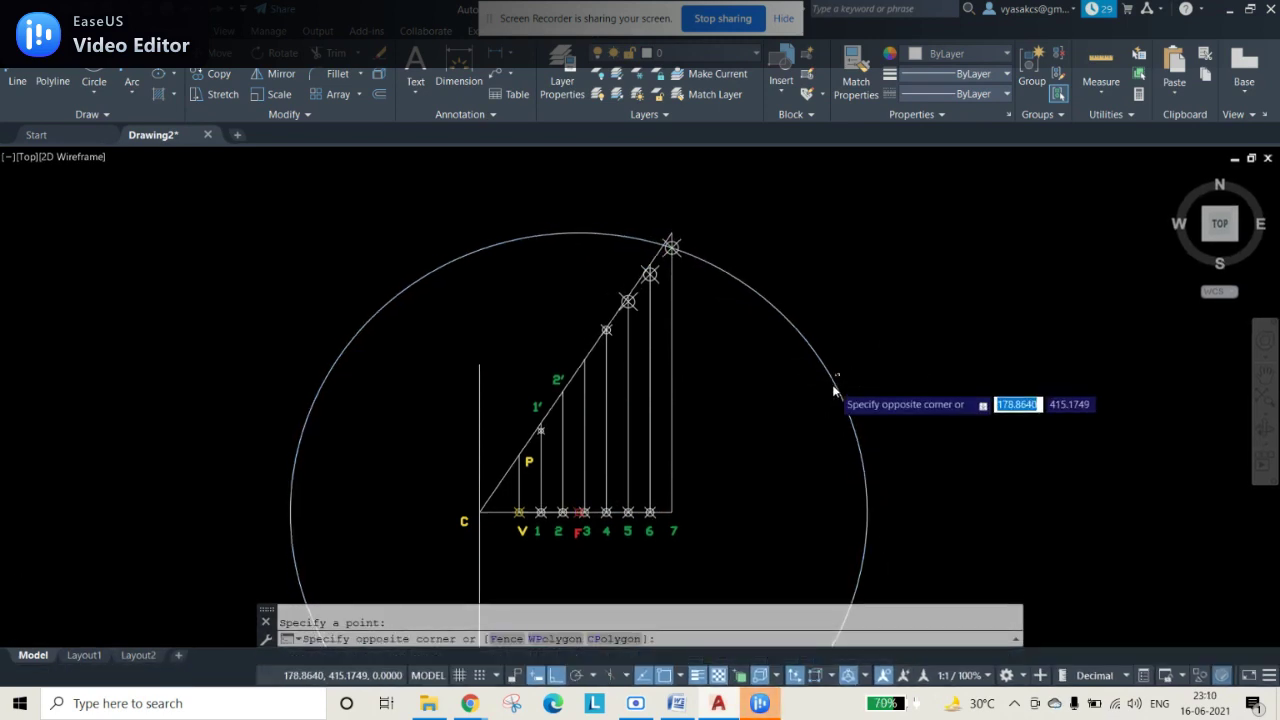
key("Delete")
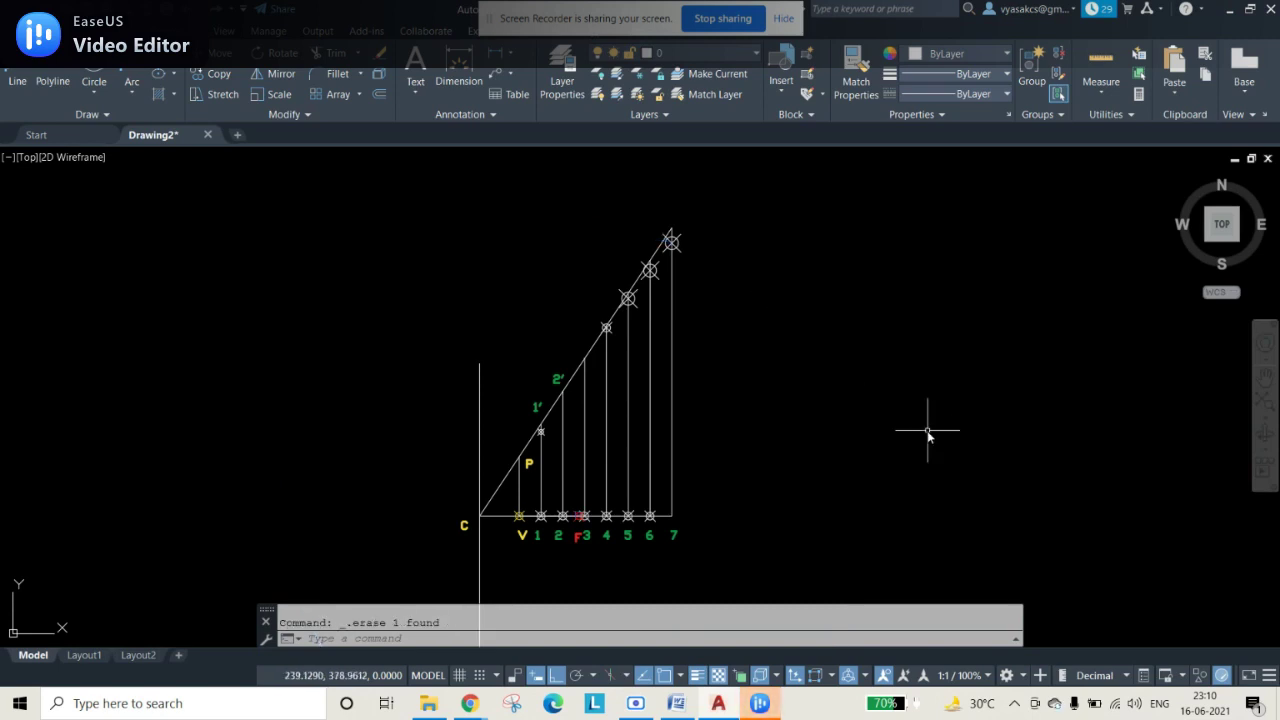
- Reapply the circle-with-cross point style with a point size of 5% set relative to the screen
type("PTY")
key("Return")
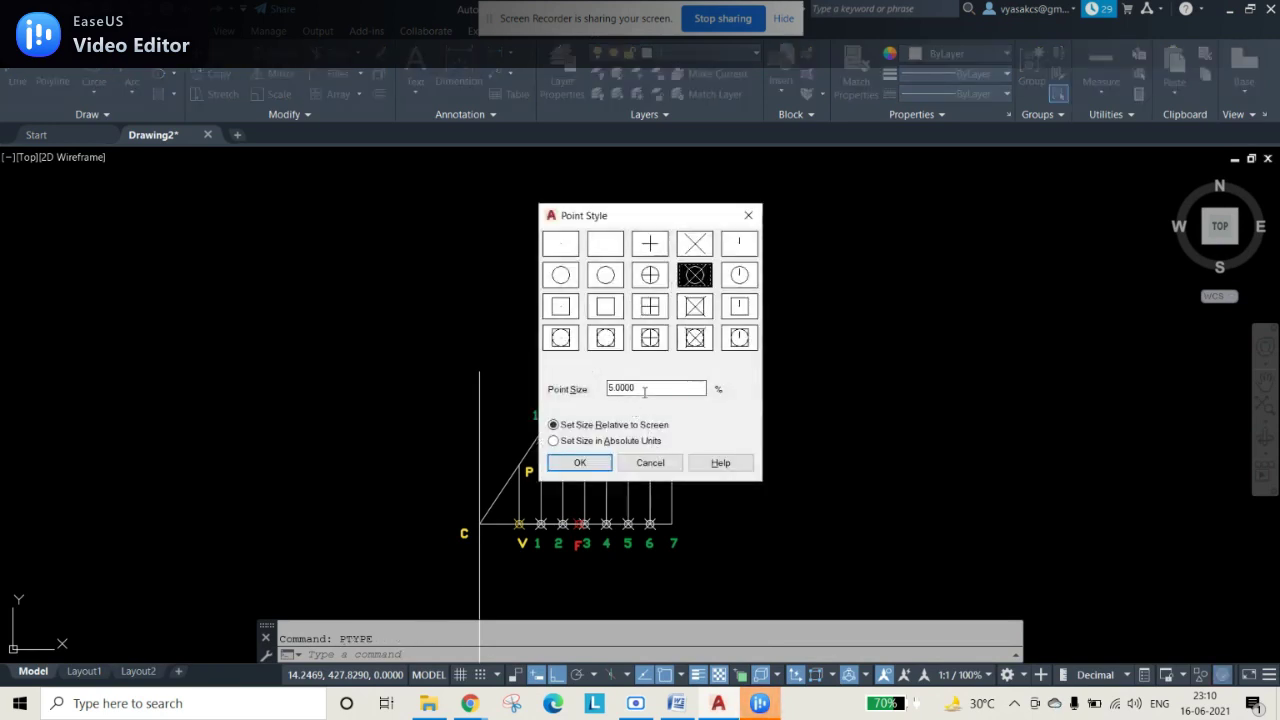
left_click(580, 462)
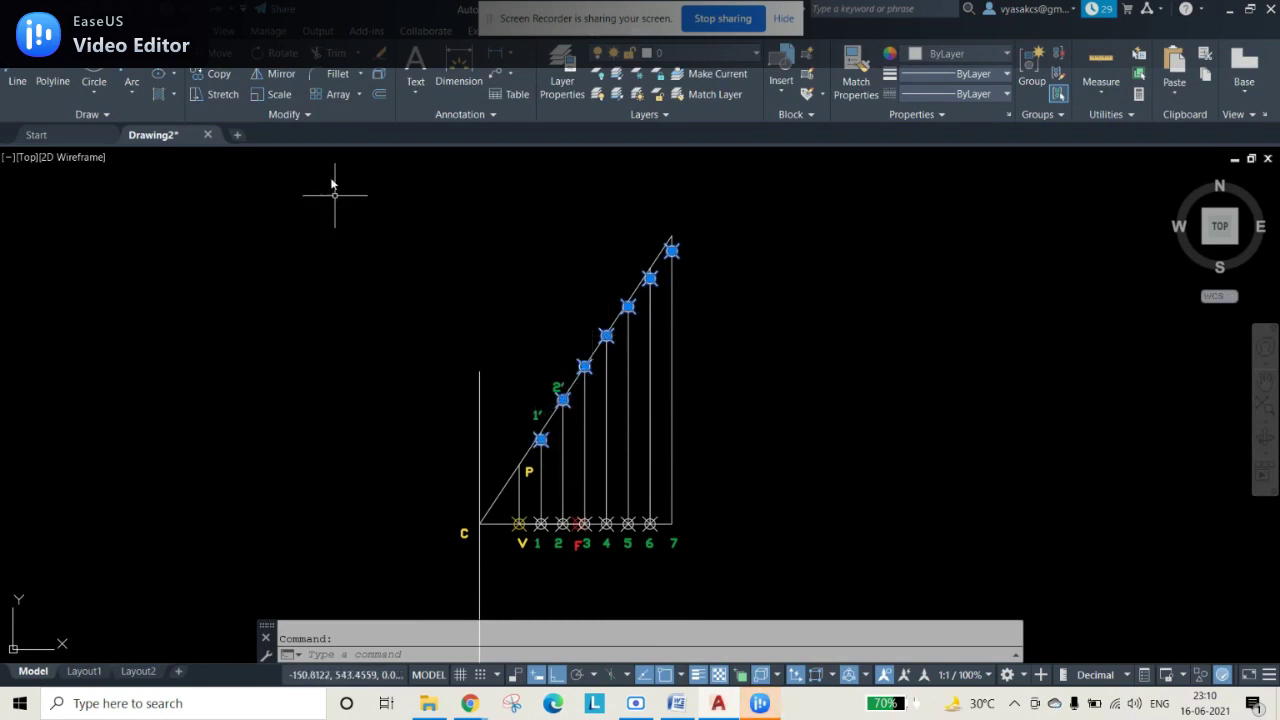
- Mirror the seven curve points about the horizontal axis through C and V, keeping the source points
left_click(280, 74)
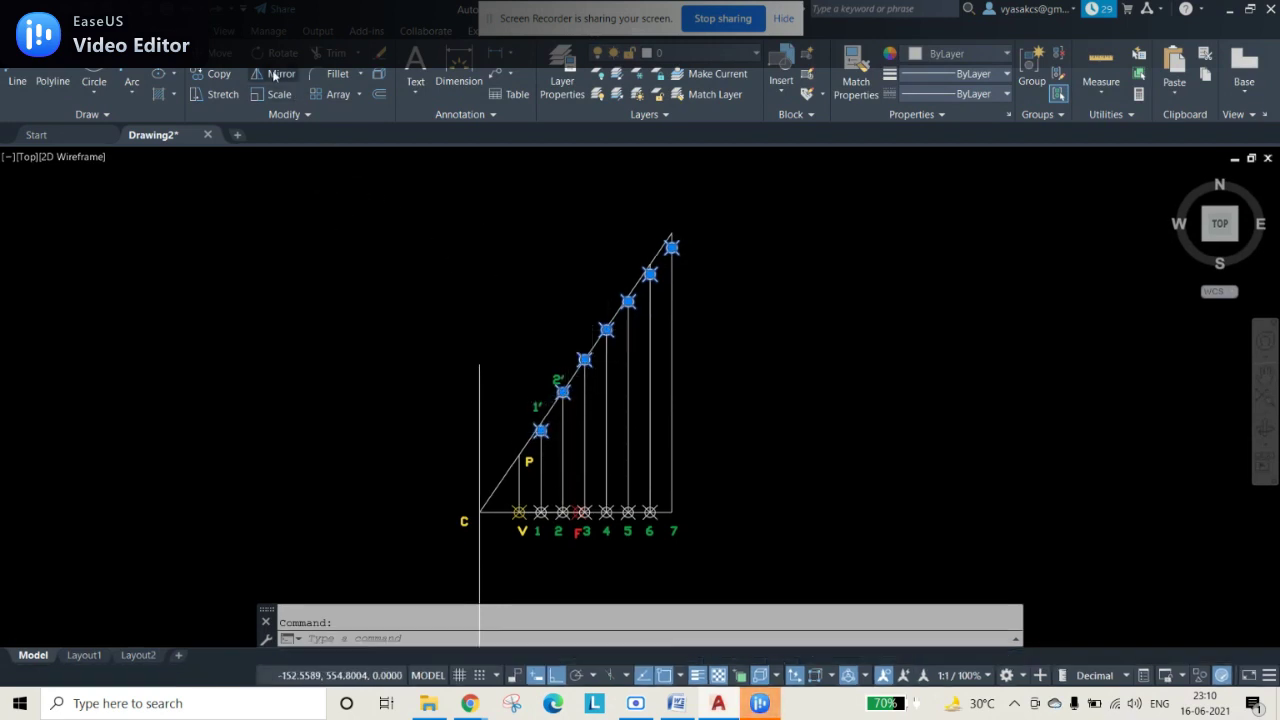
left_click(481, 517)
left_click(518, 518)
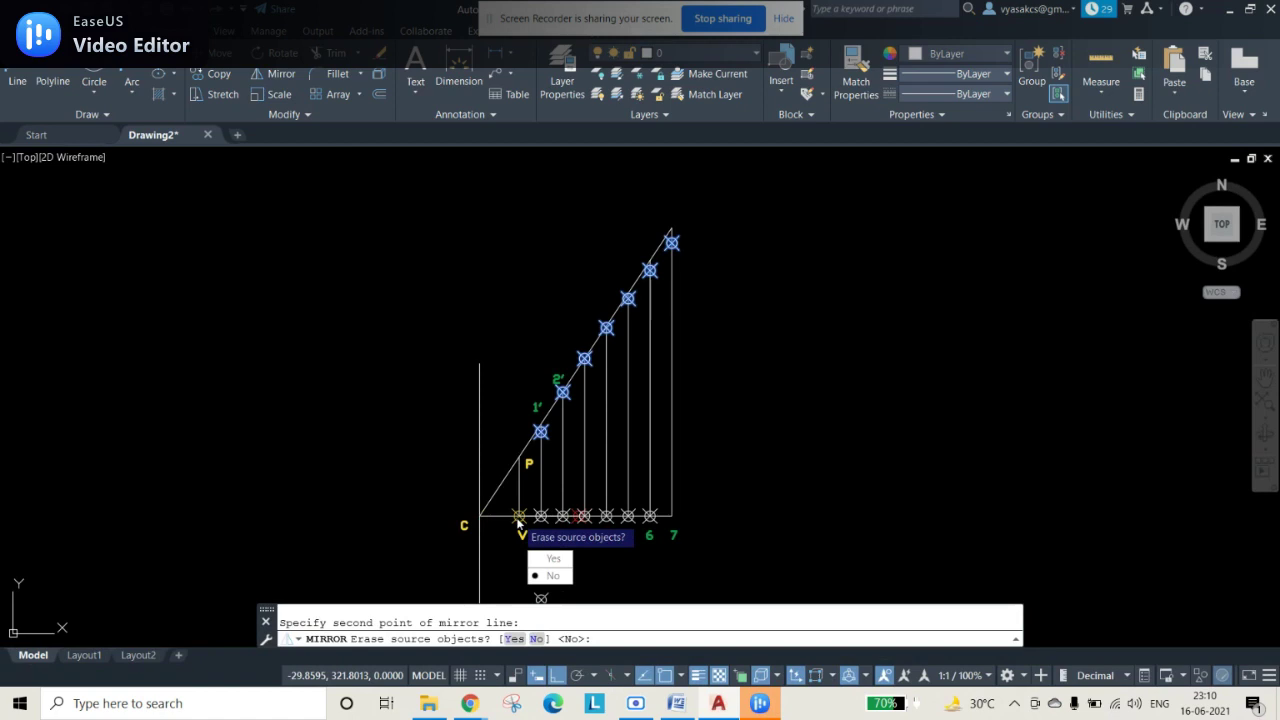
left_click(548, 577)
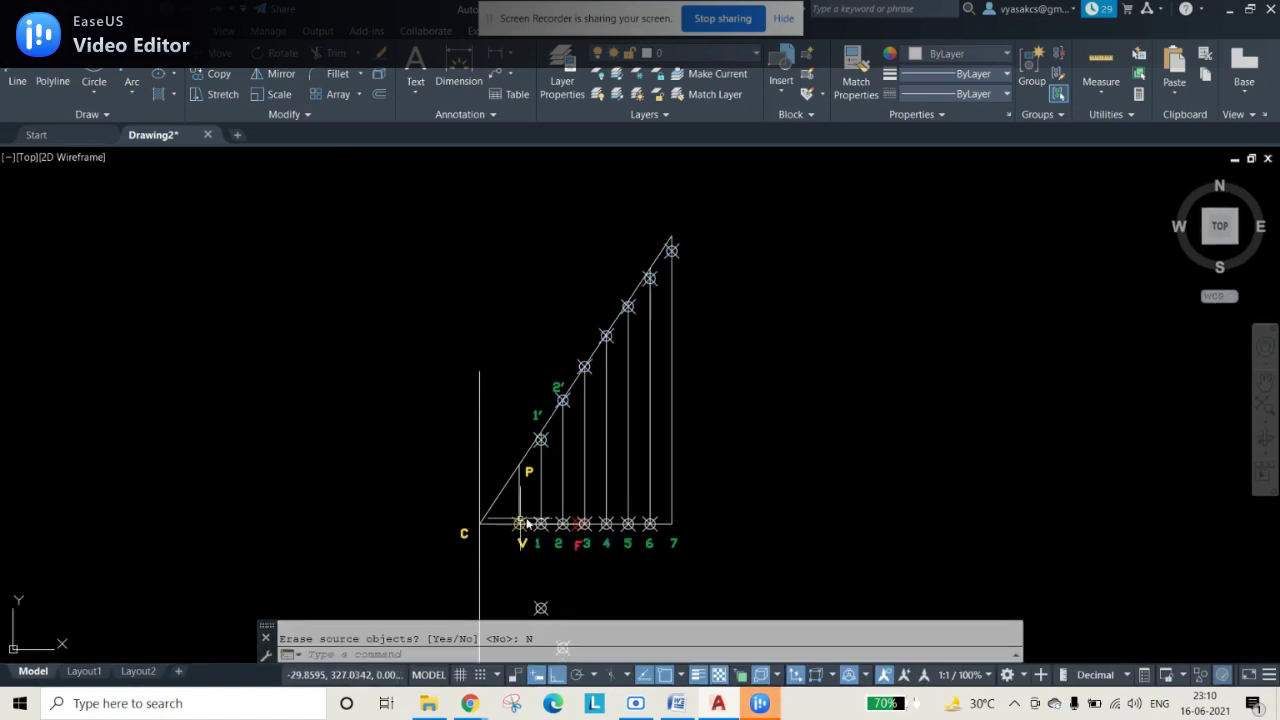
- Start a polyline at the lowest mirrored point and carry it up through all mirrored points to the vertex V
middle_click_drag(729, 489, 694, 329)
scroll(691, 352, "down", 2)
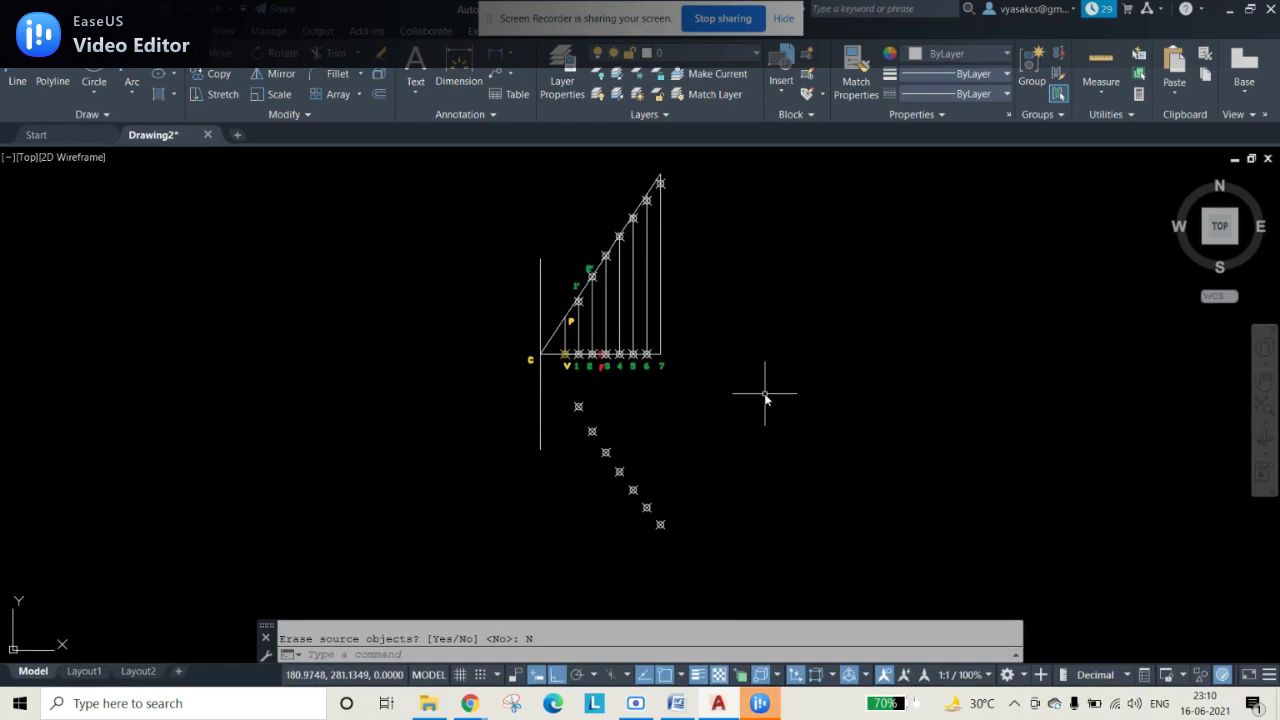
scroll(762, 395, "up", 2)
left_click(53, 78)
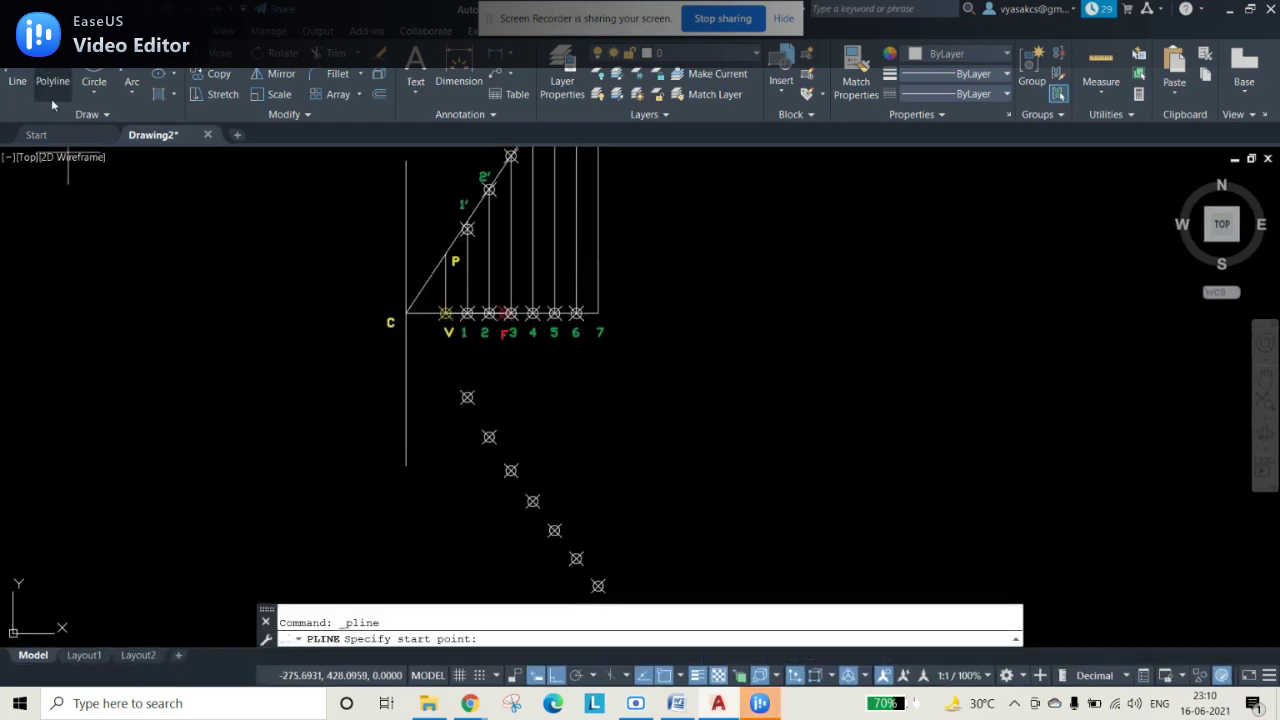
left_click(576, 558)
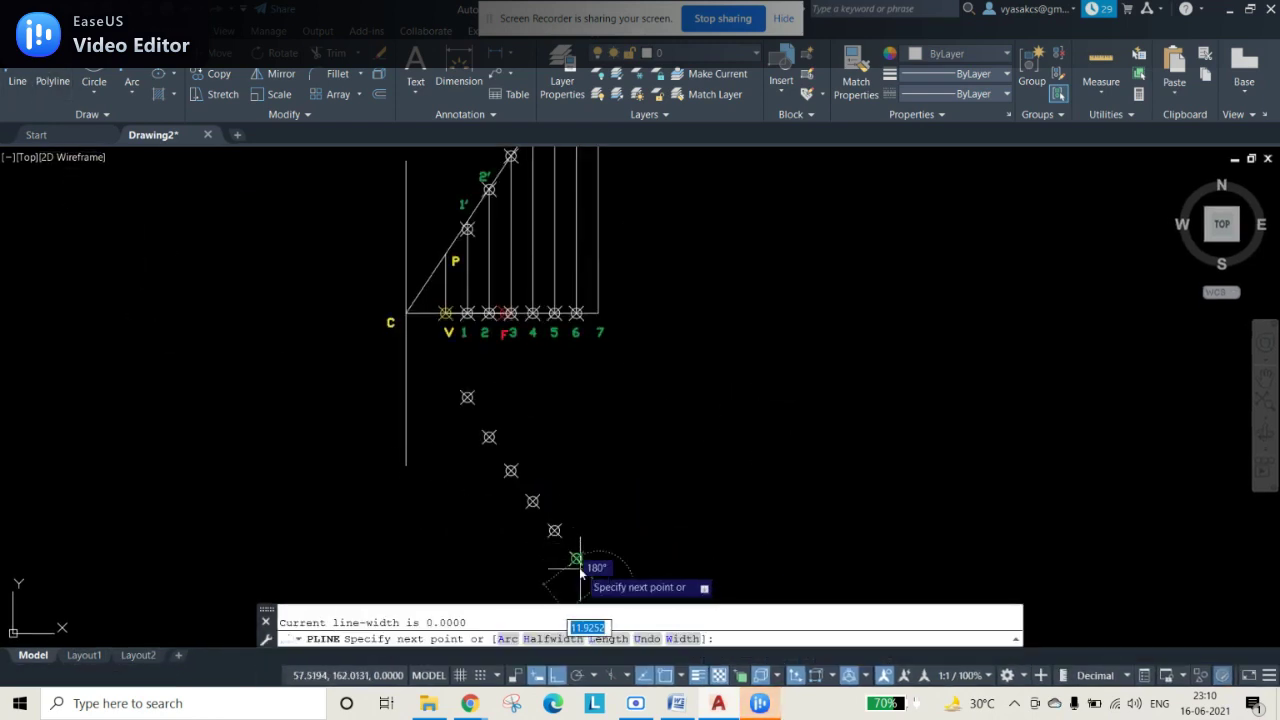
left_click(576, 558)
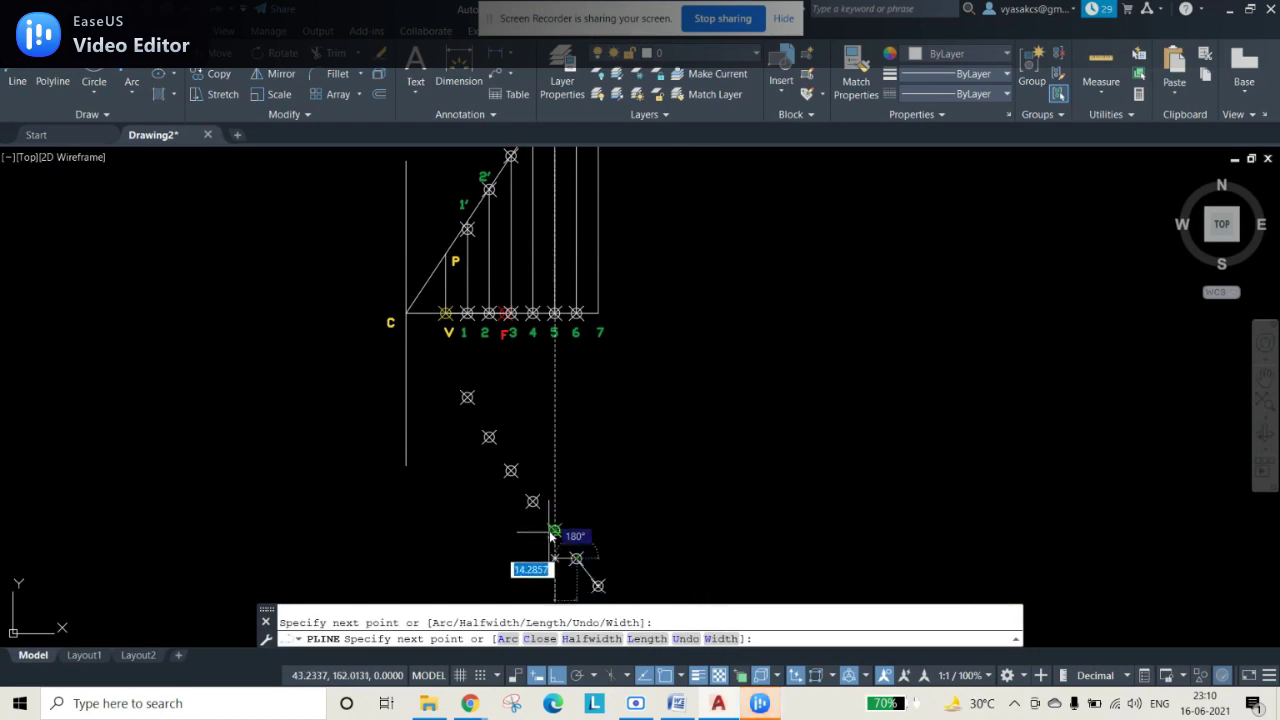
left_click(509, 472)
left_click(500, 427)
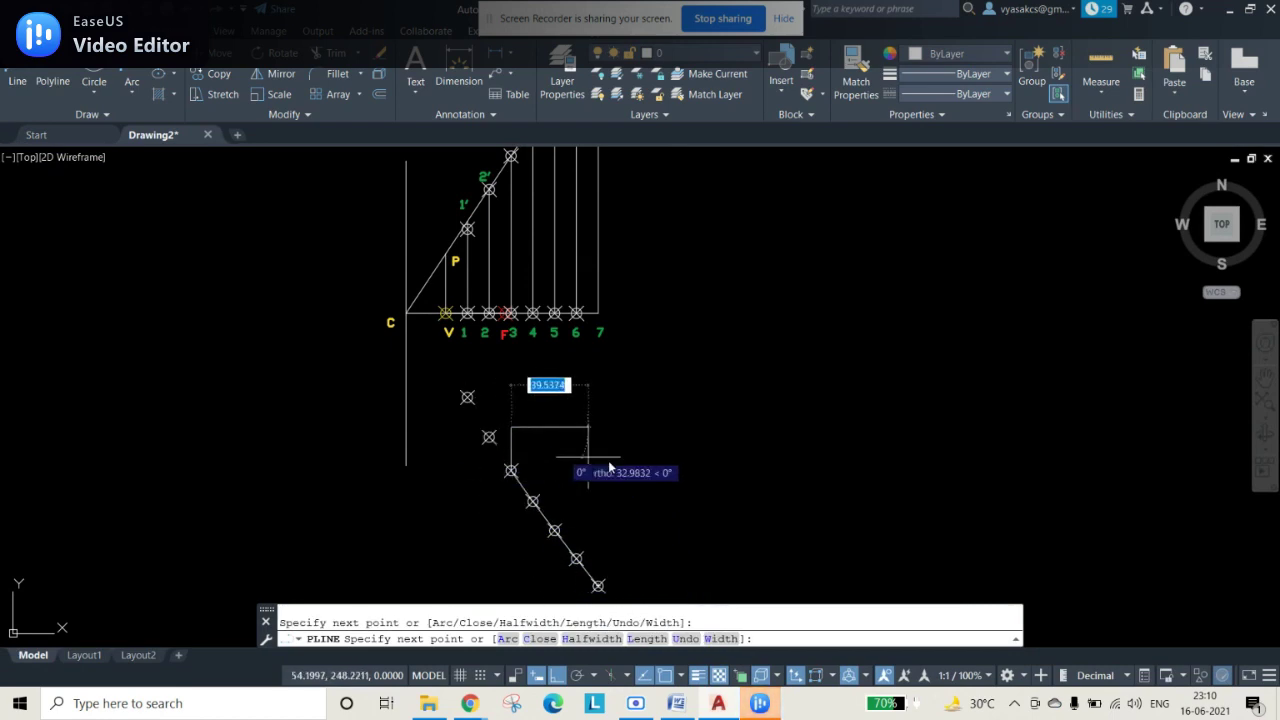
type("u")
key("Return")
left_click(489, 437)
left_click(467, 397)
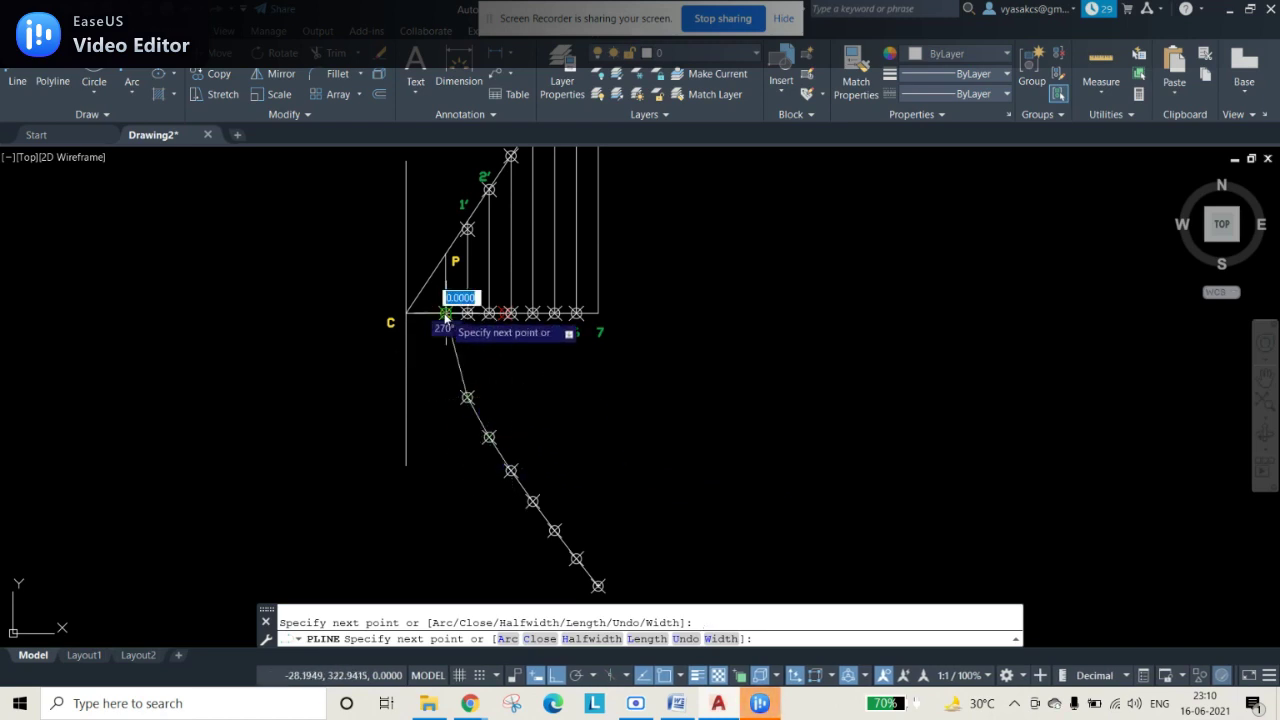
left_click(445, 313)
- Continue the polyline from V through the upper curve points and end it at the point on vertical line 7
left_click(467, 230)
middle_click_drag(498, 221, 474, 381)
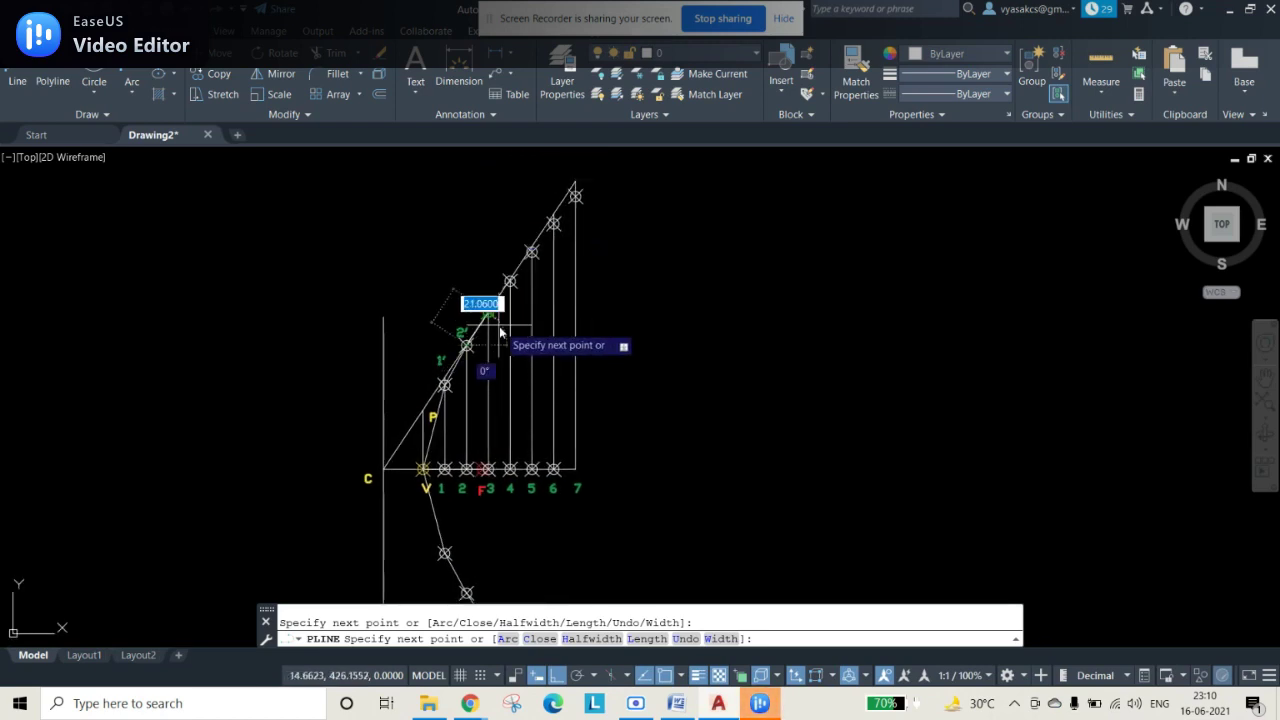
scroll(486, 330, "up", 5)
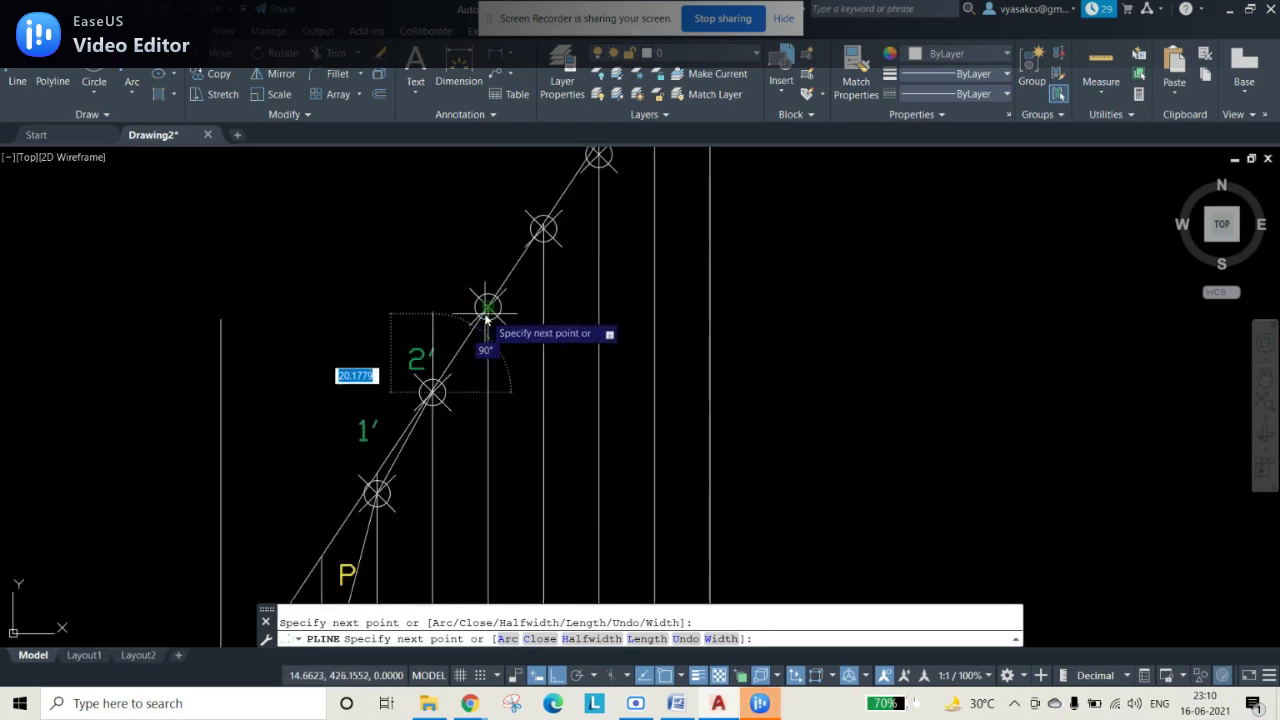
mouse_move(490, 387)
middle_mouse_down()
mouse_move(540, 415)
mouse_move(530, 427)
mouse_move(607, 518)
middle_mouse_up()
scroll(683, 323, "down", 2)
left_click(593, 415)
left_click(683, 302)
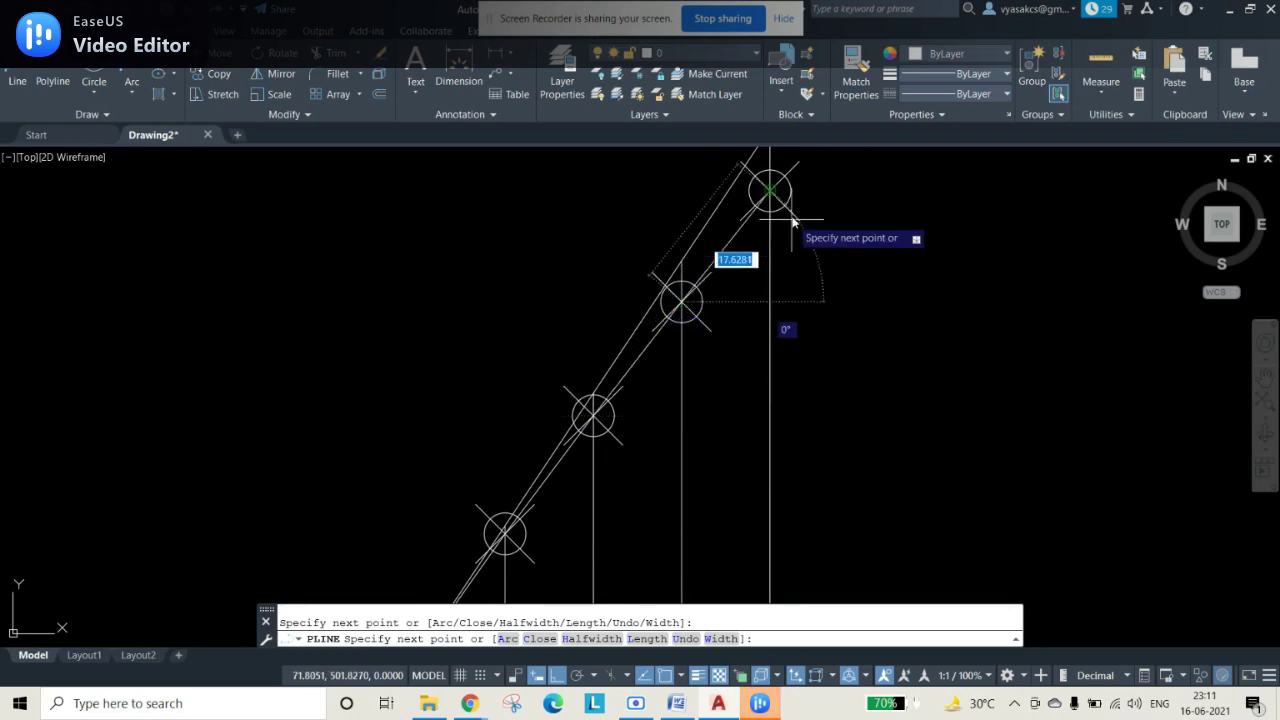
left_click(770, 190)
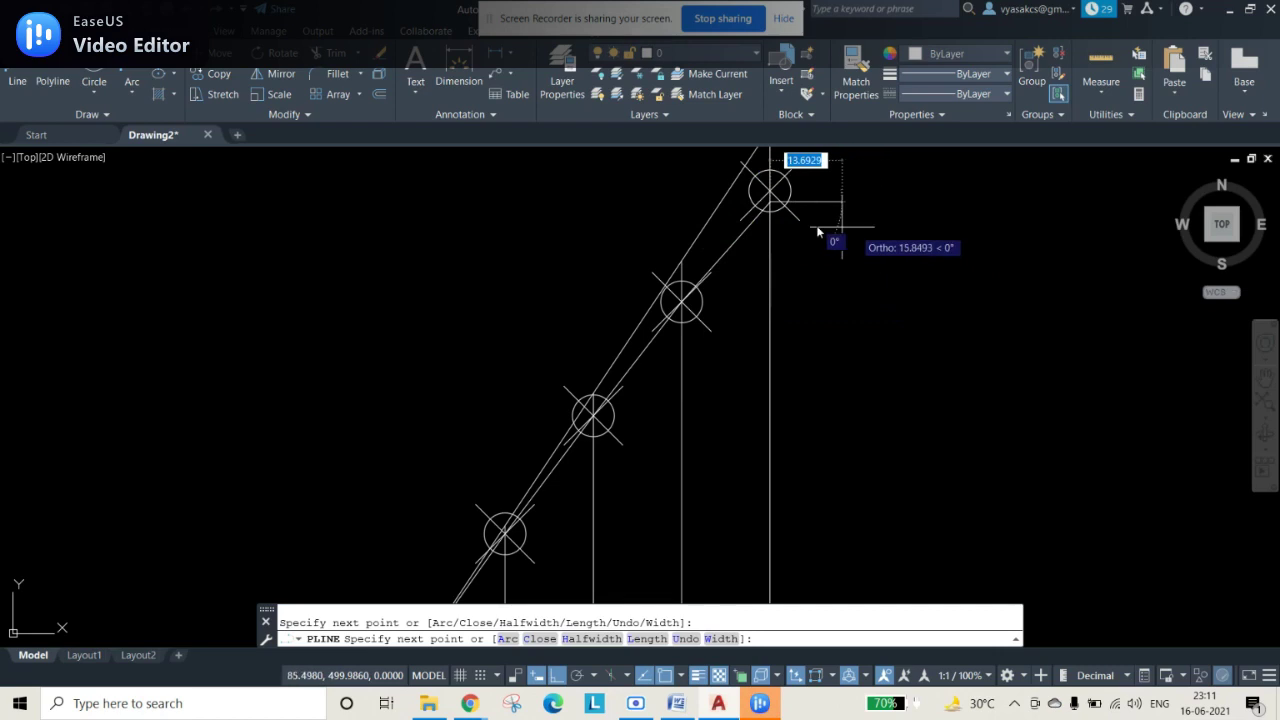
key("ctrl+z")
left_click(770, 190)
mouse_move(916, 300)
middle_mouse_down()
mouse_move(757, 487)
mouse_move(754, 349)
middle_mouse_up()
key("Escape")
- Smooth the polyline into a curve with the Fit option of PEDIT
scroll(734, 420, "down", 8)
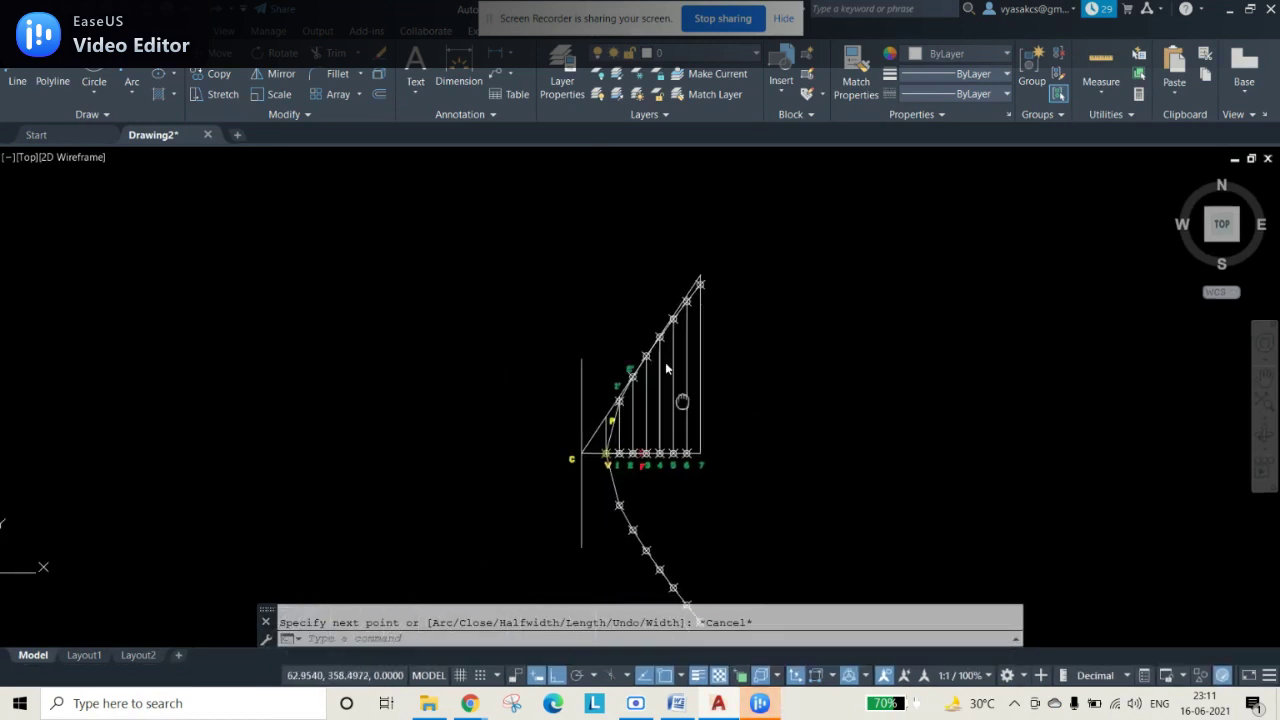
middle_click_drag(667, 369, 620, 263)
type("PE")
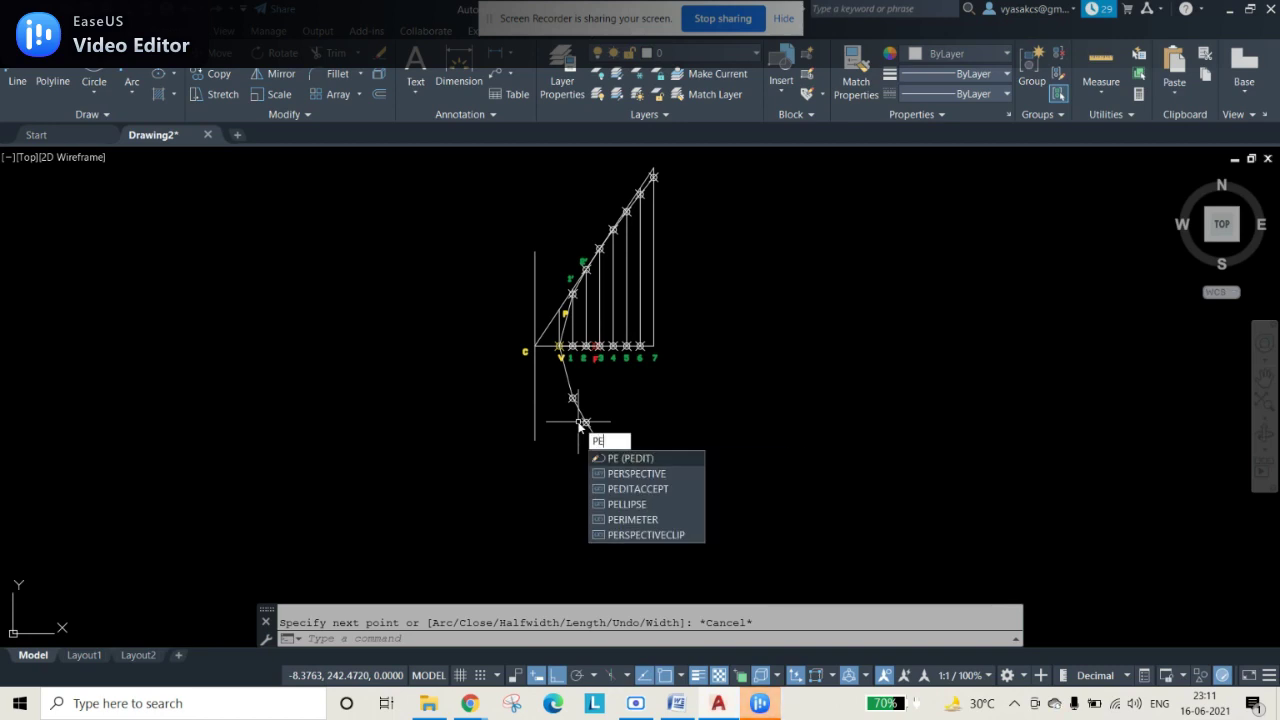
key("Return")
left_click(568, 383)
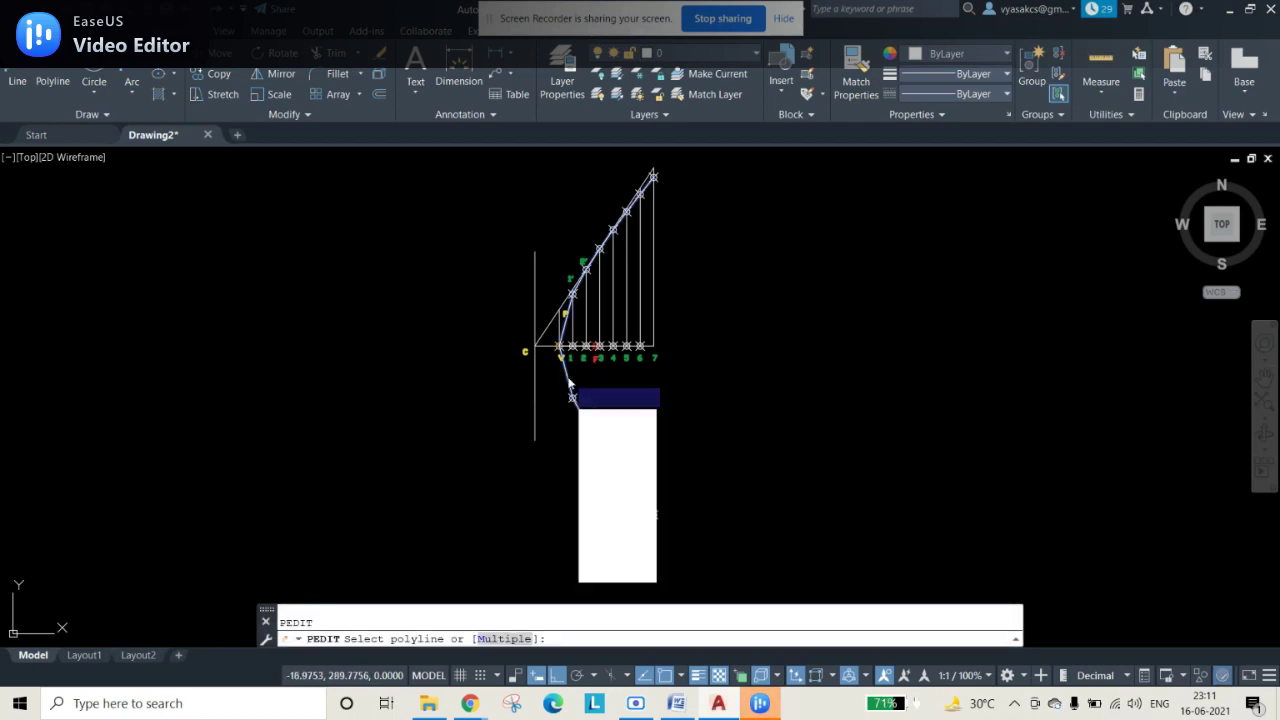
left_click(601, 487)
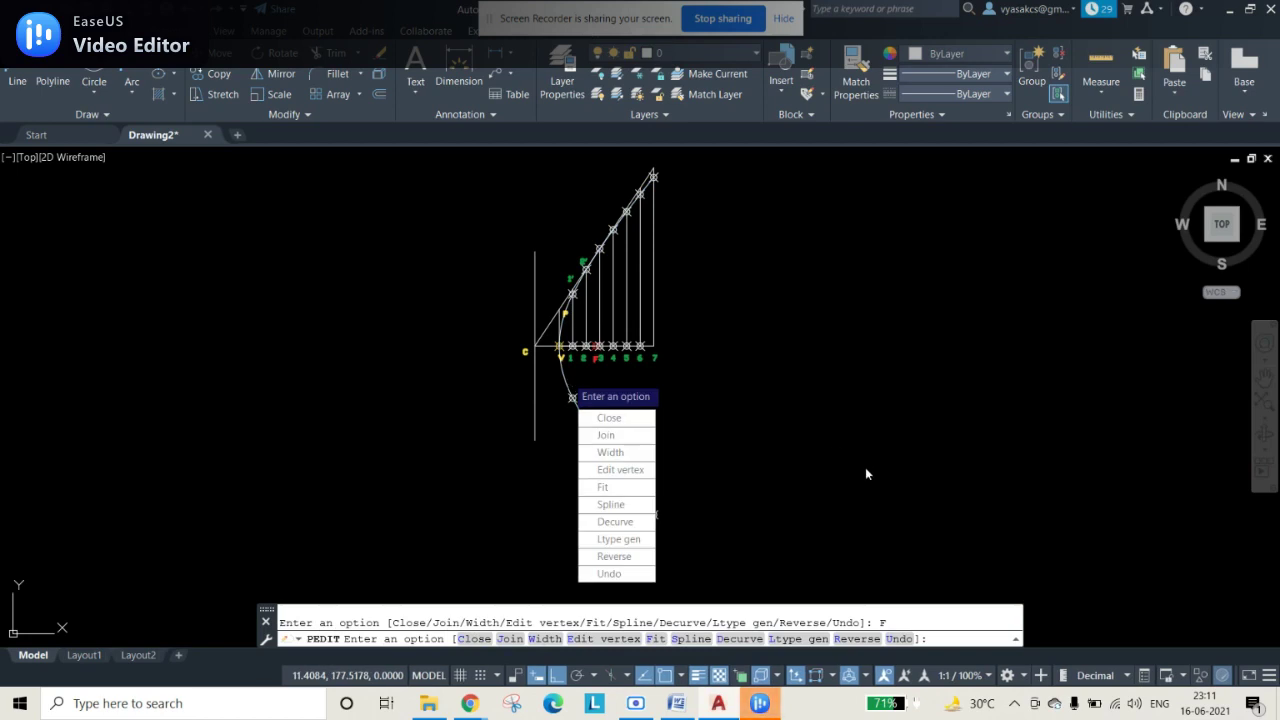
key("Escape")
- Set the fitted curve's colour to Magenta and its lineweight to 0.35 mm
left_click(561, 377)
left_click(1005, 53)
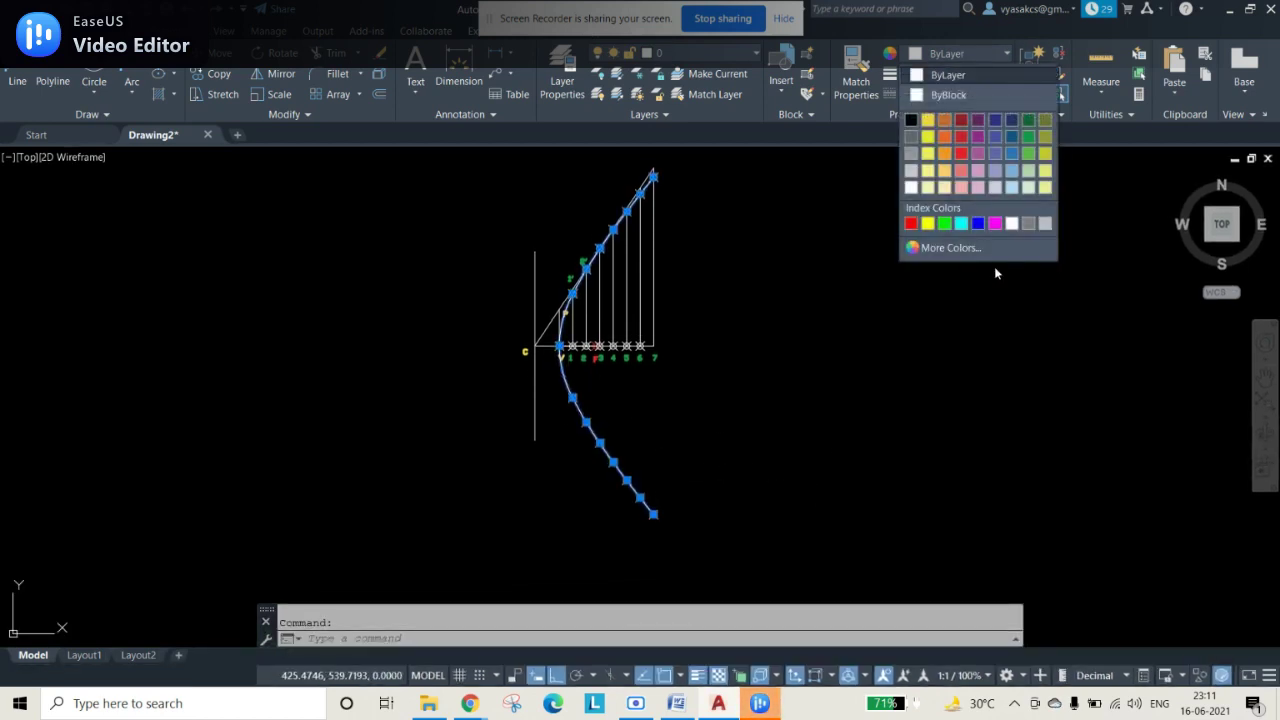
left_click(995, 223)
left_click(940, 80)
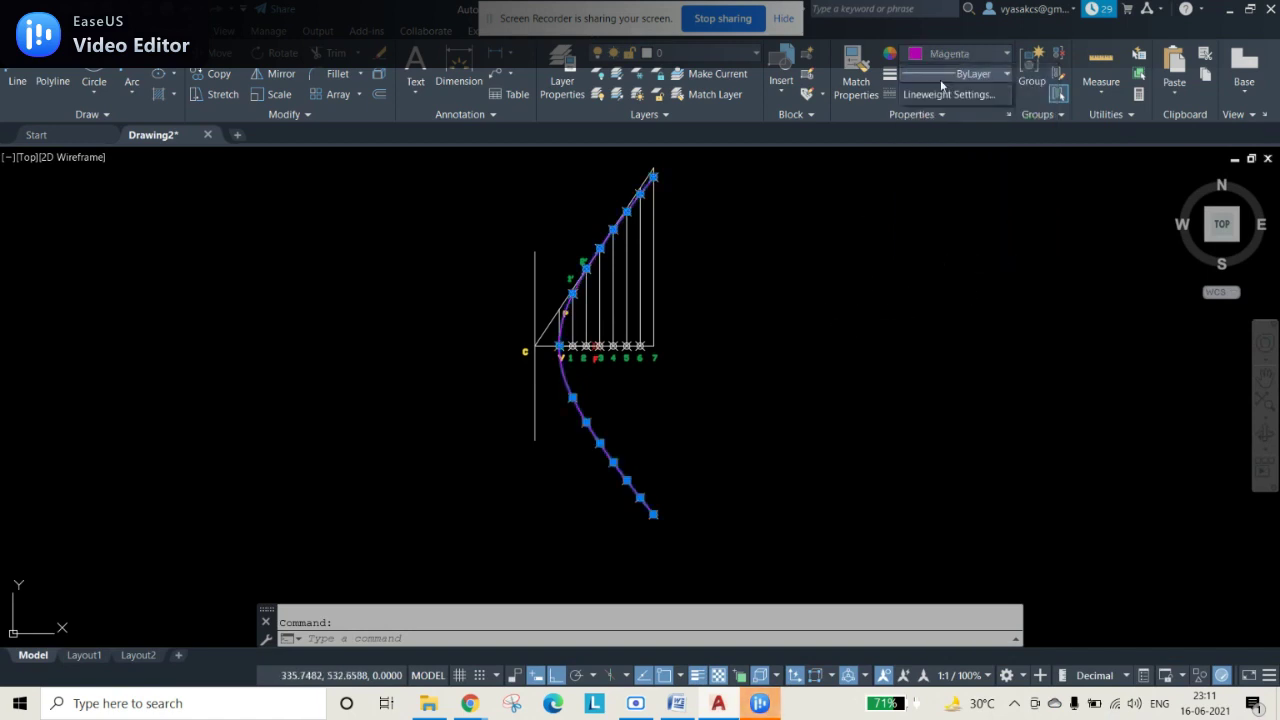
scroll(960, 248, "down", 2)
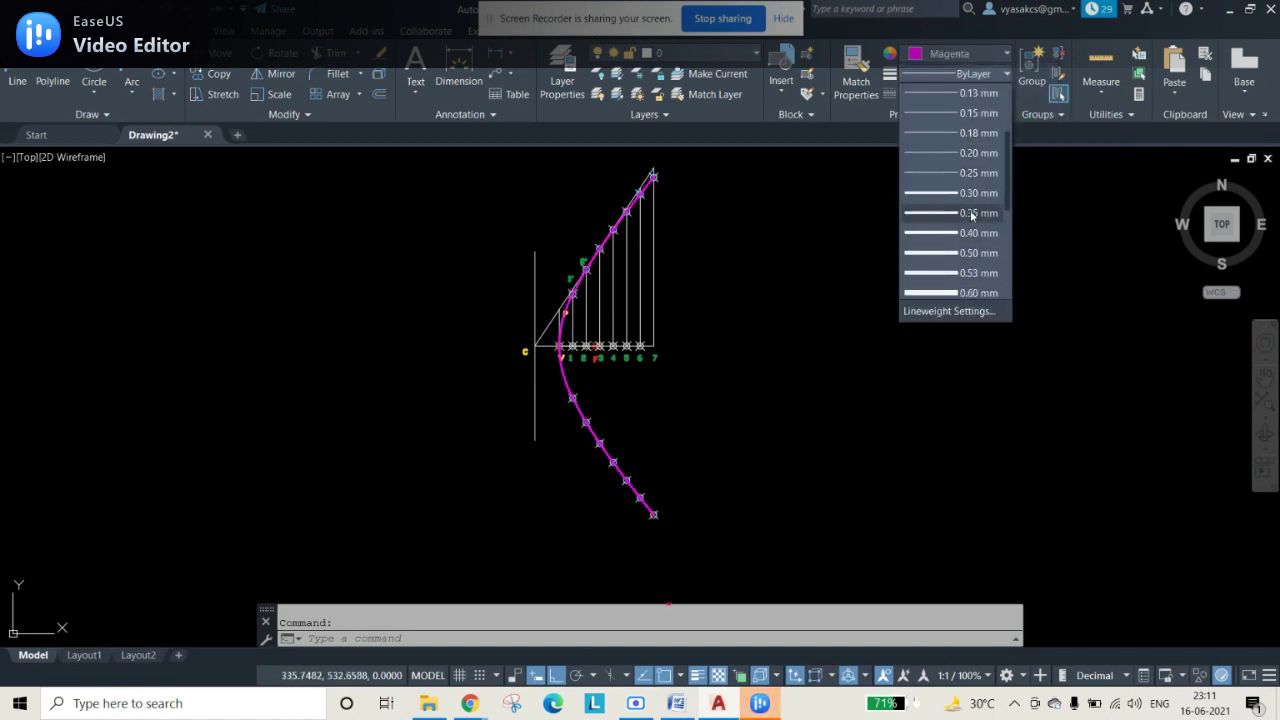
left_click(966, 212)
key("Escape")
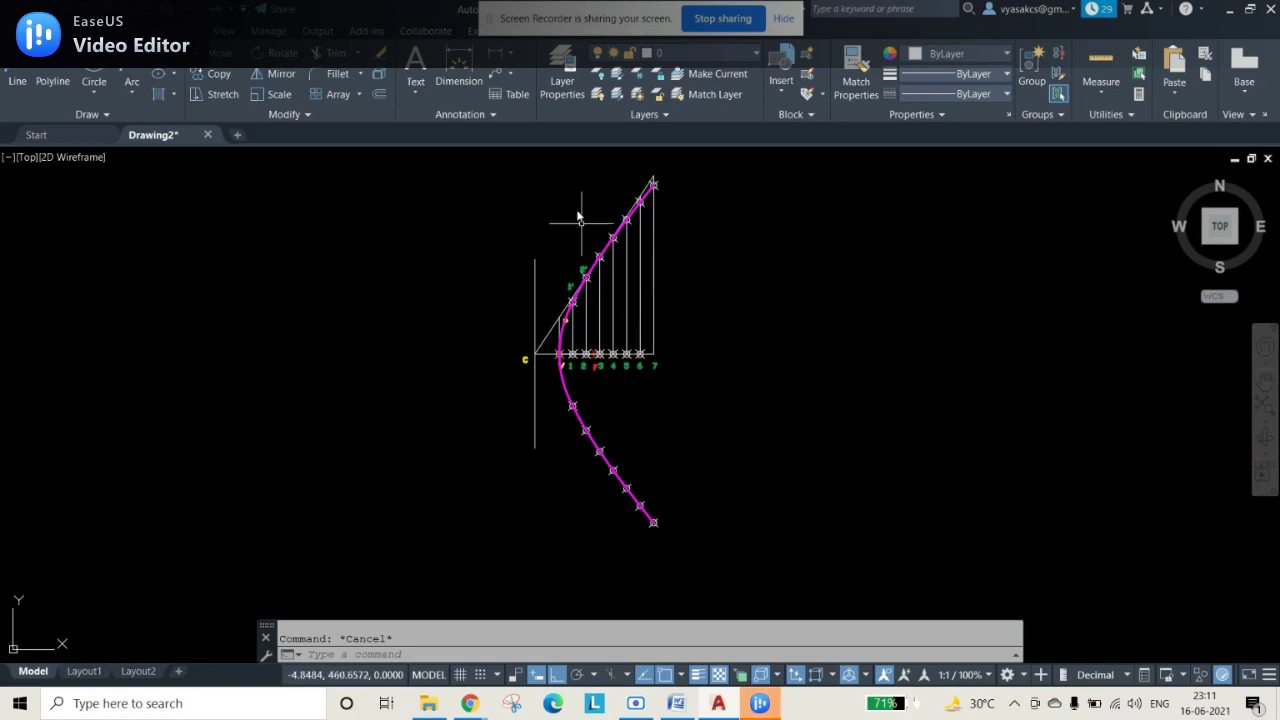
scroll(580, 214, "up", 5)
middle_click_drag(684, 495, 553, 370)
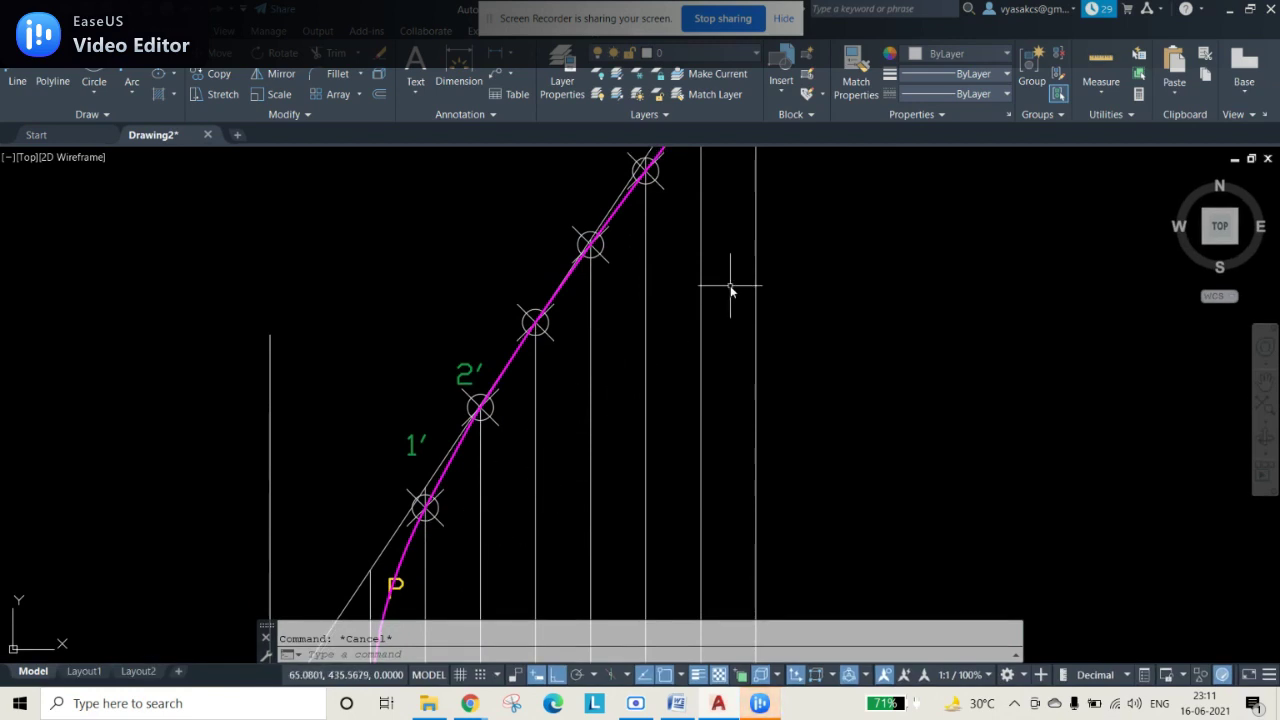
scroll(730, 289, "down", 3)
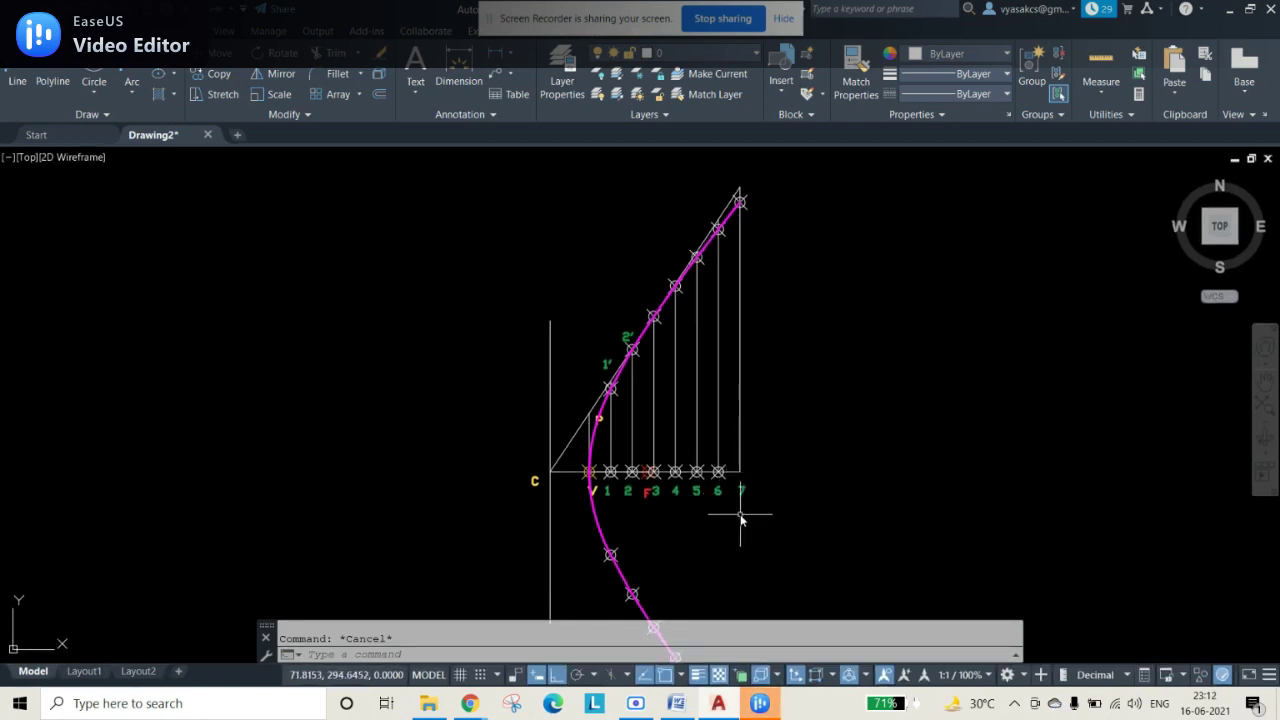
scroll(474, 421, "down", 2)
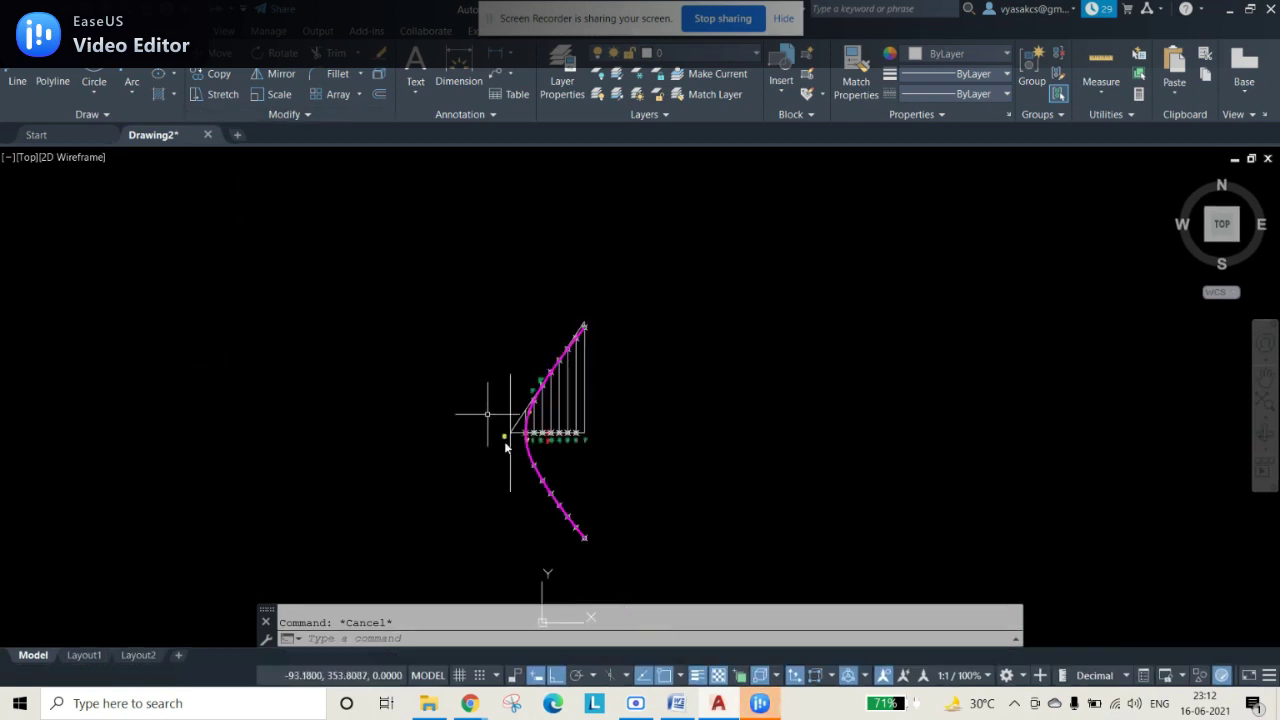
scroll(574, 509, "up", 5)
middle_click_drag(528, 397, 636, 530)
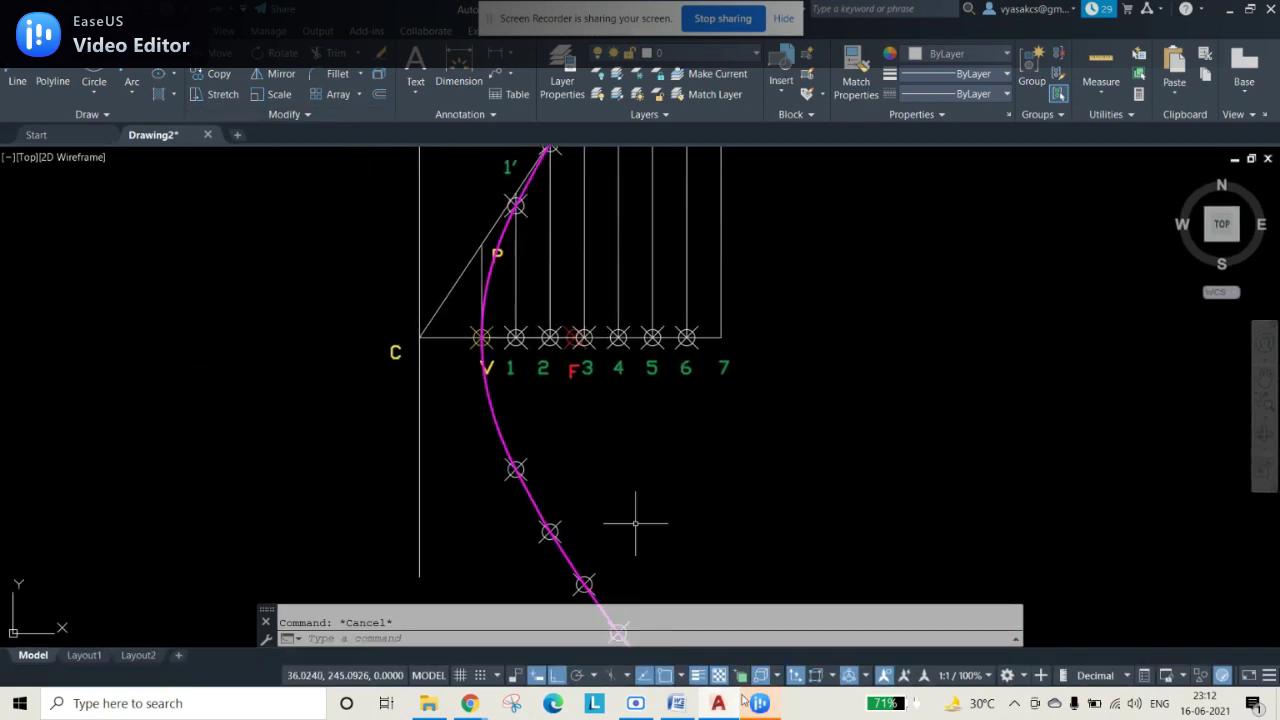
- Switch to Word and highlight the given directrix distance and eccentricity in the hyperbola problem to check them
left_click(688, 712)
left_click(345, 522)
left_click_drag(453, 479, 820, 508)
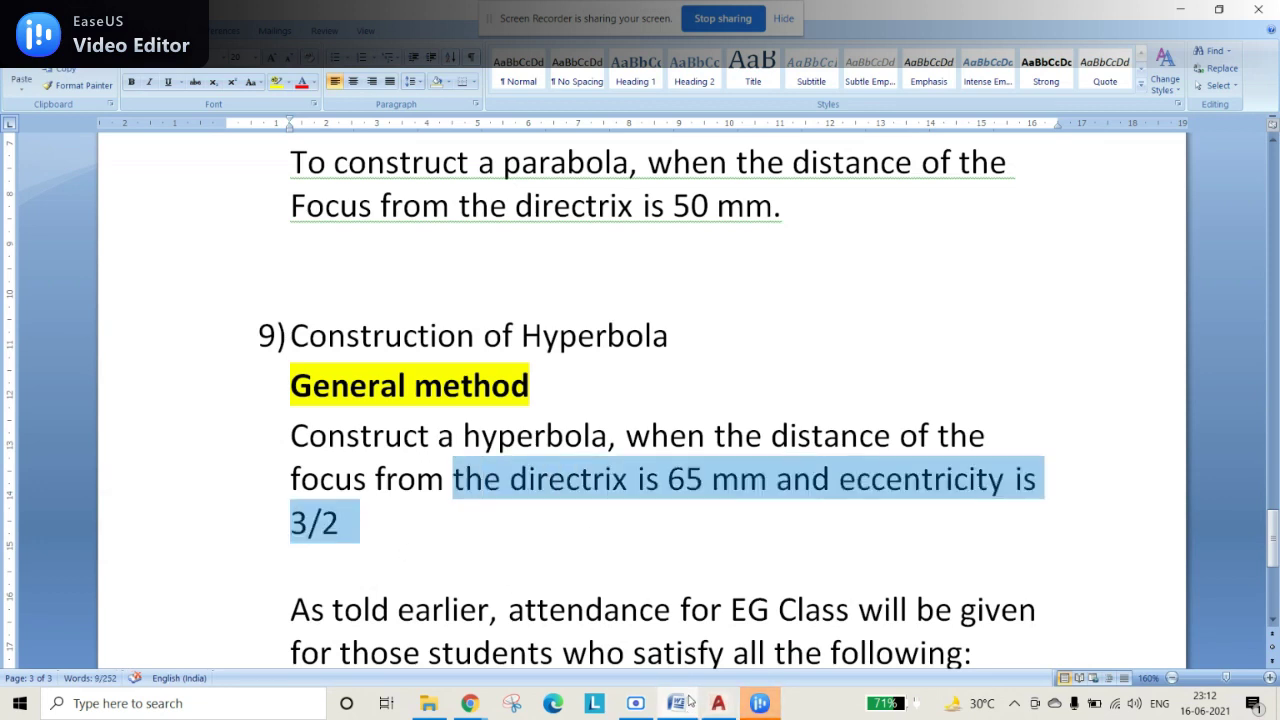
- Switch back to AutoCAD and add a horizontal dimension from C to the focus F, placed below the axis
left_click(718, 703)
left_click(458, 72)
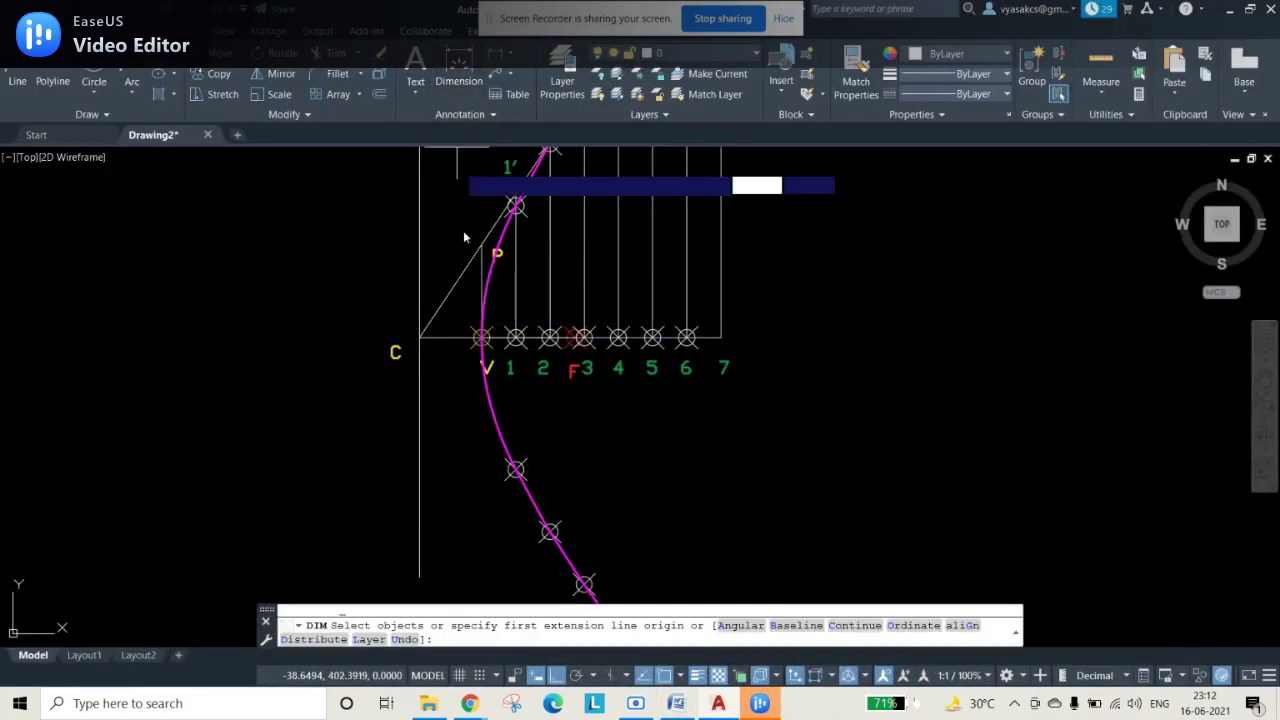
left_click(420, 337)
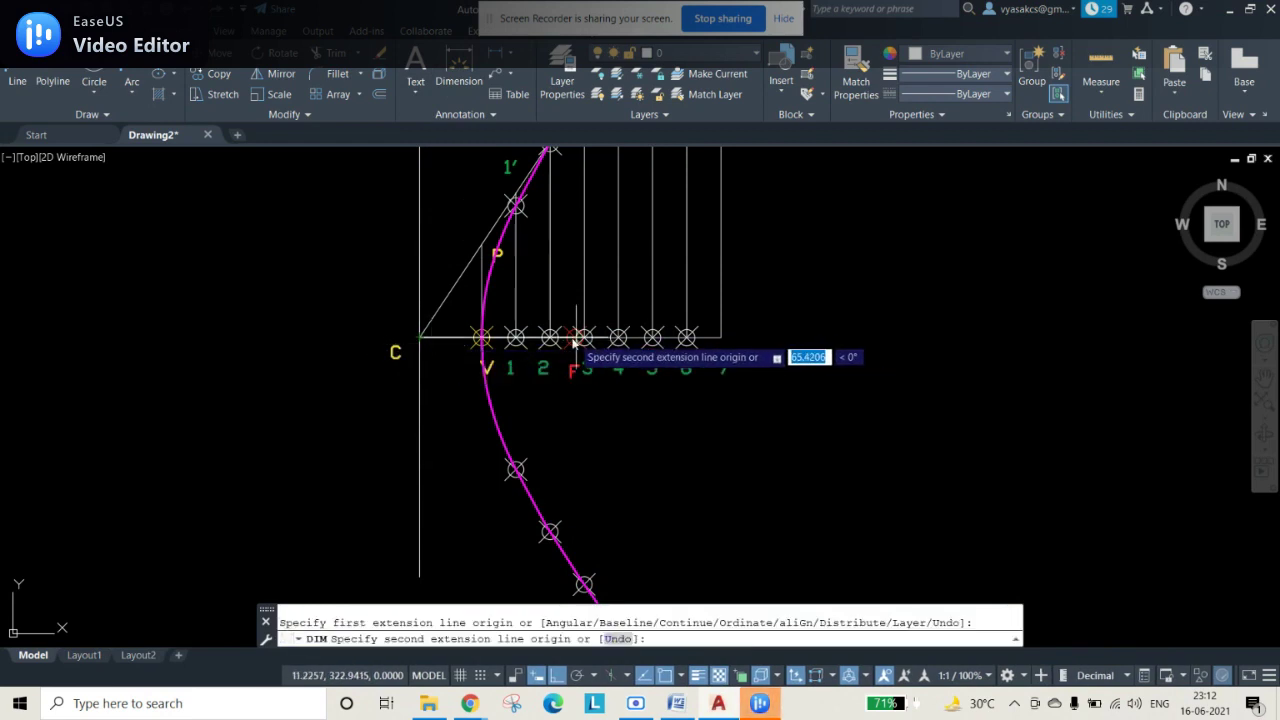
left_click(575, 338)
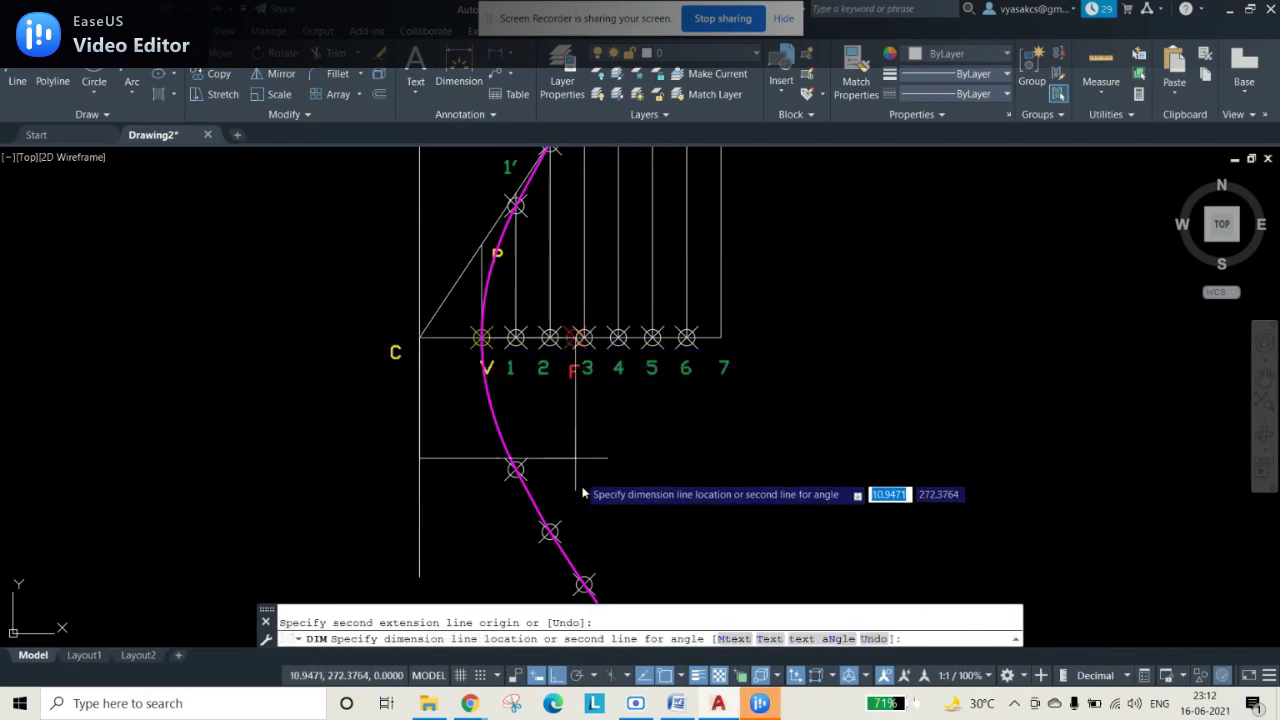
left_click(585, 561)
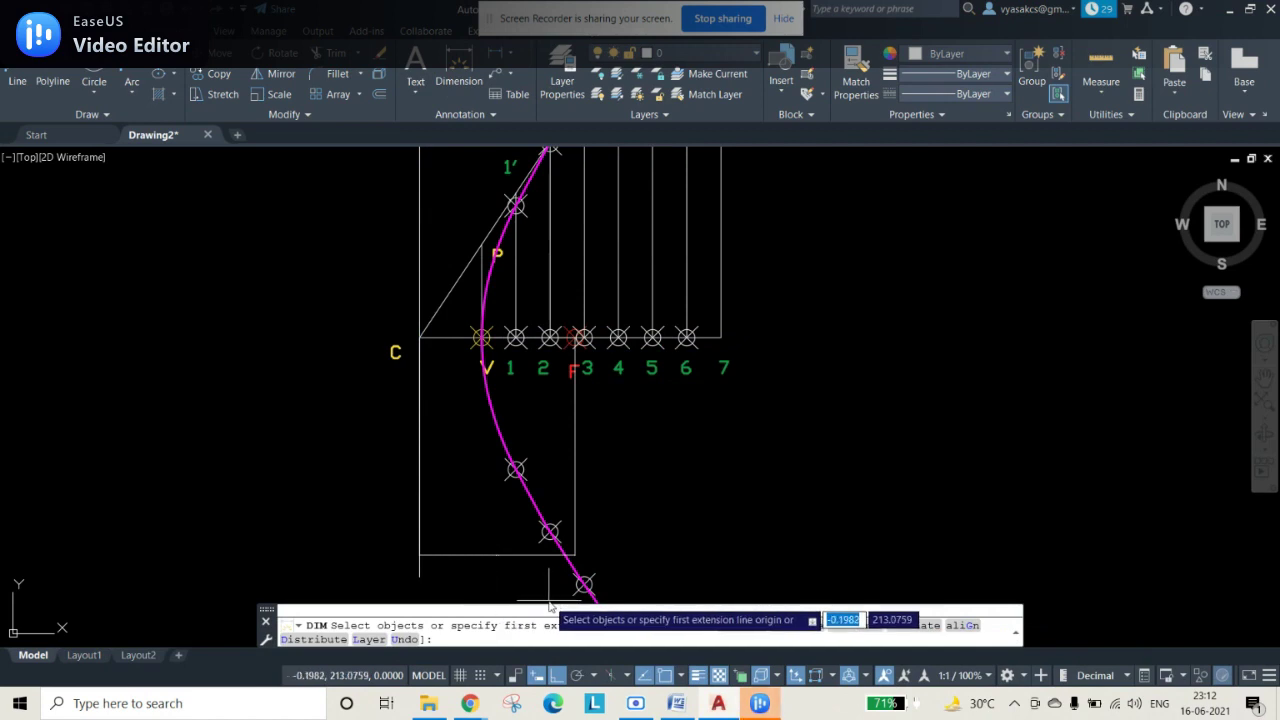
type("DIMSTYLE")
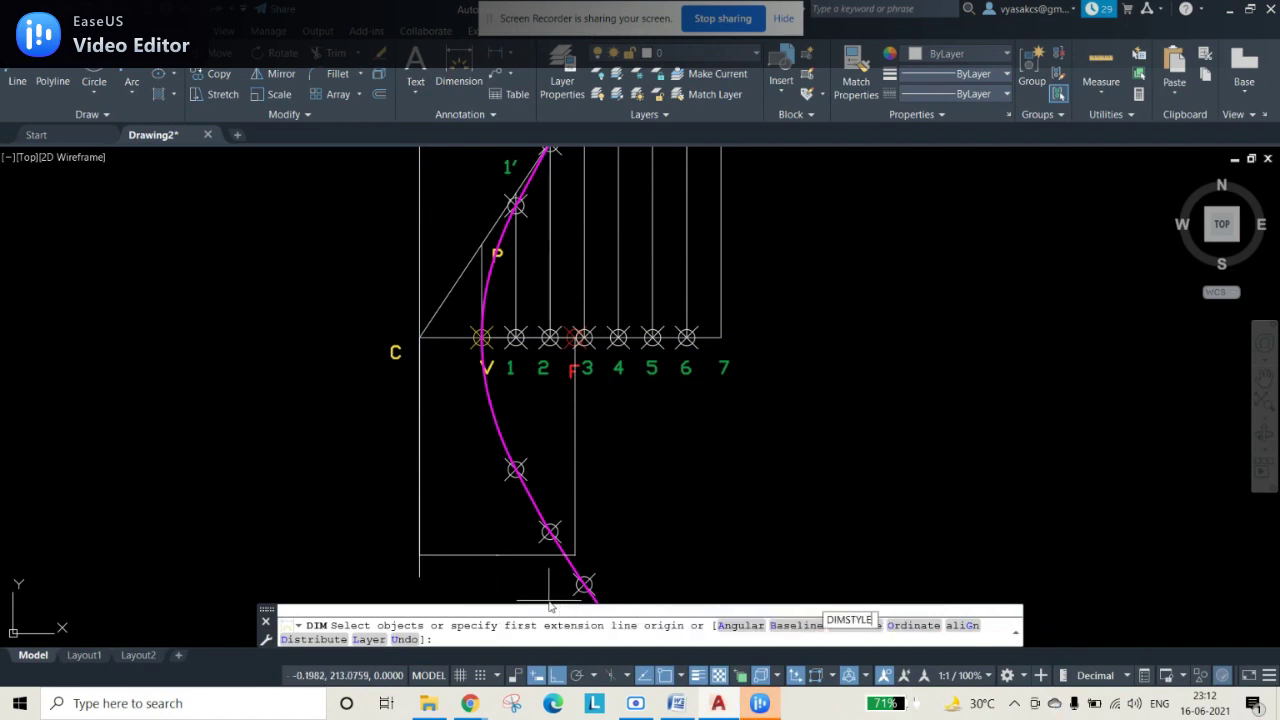
key("BackSpace")
key("BackSpace")
key("Escape")
- Modify the Standard dimension style with DIMSTYLE, setting the arrow size to 4 and the text height to 4
type("DIMSTY")
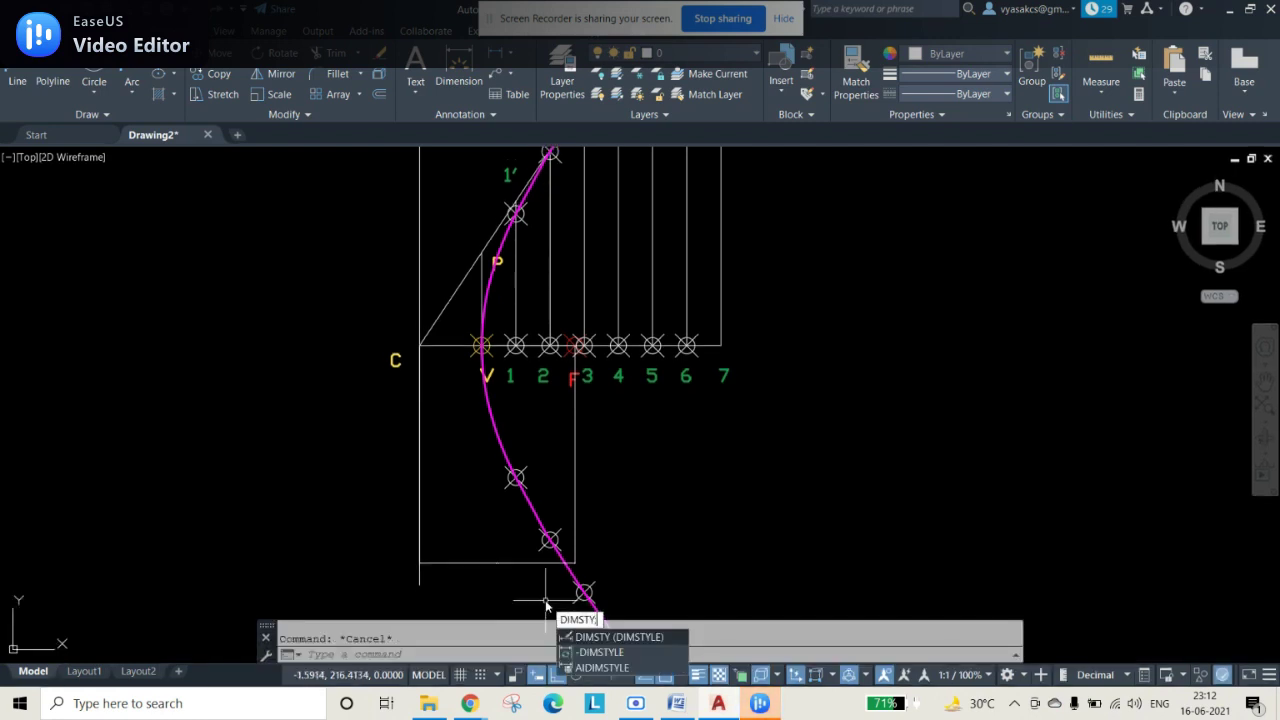
type("LE")
key("Return")
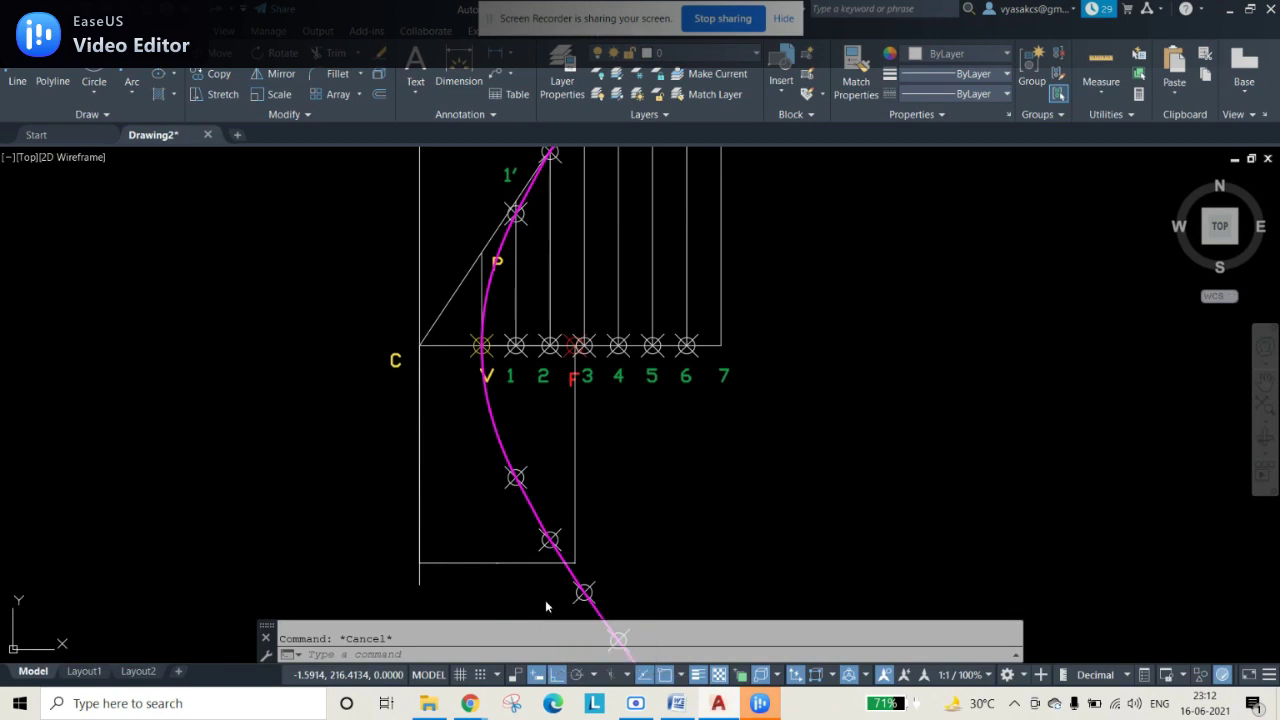
left_click(824, 314)
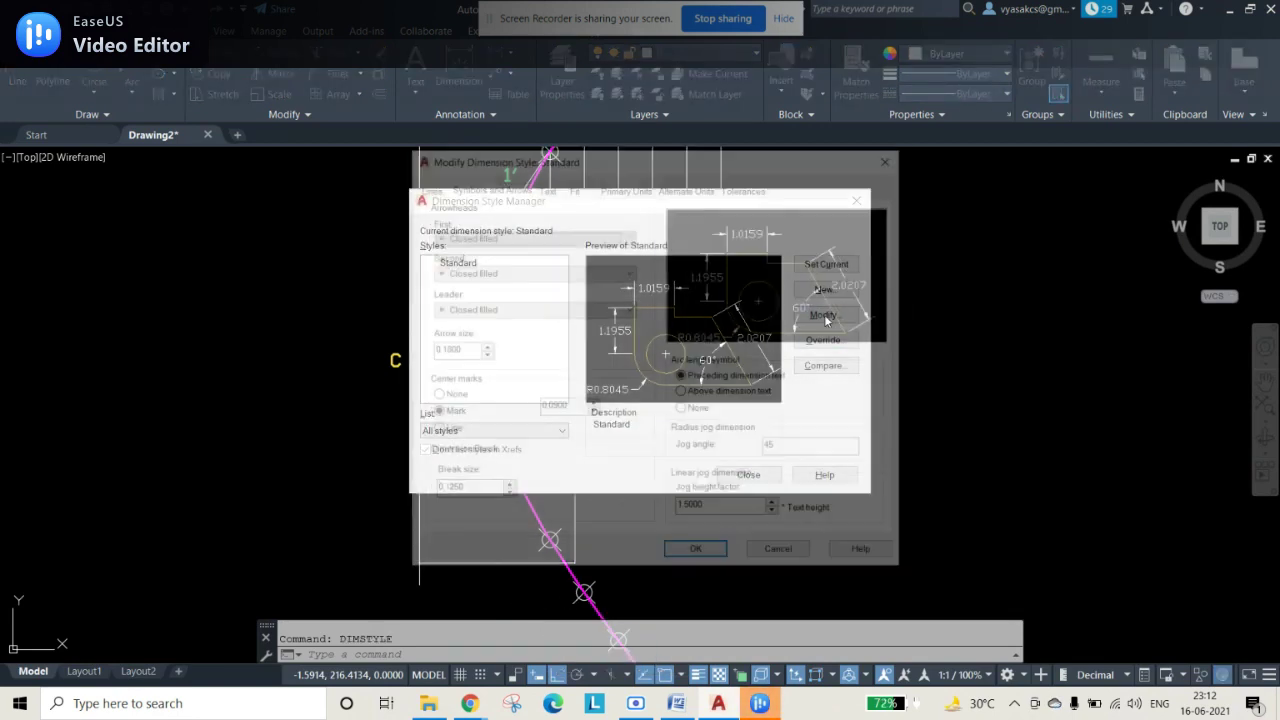
left_click(452, 349)
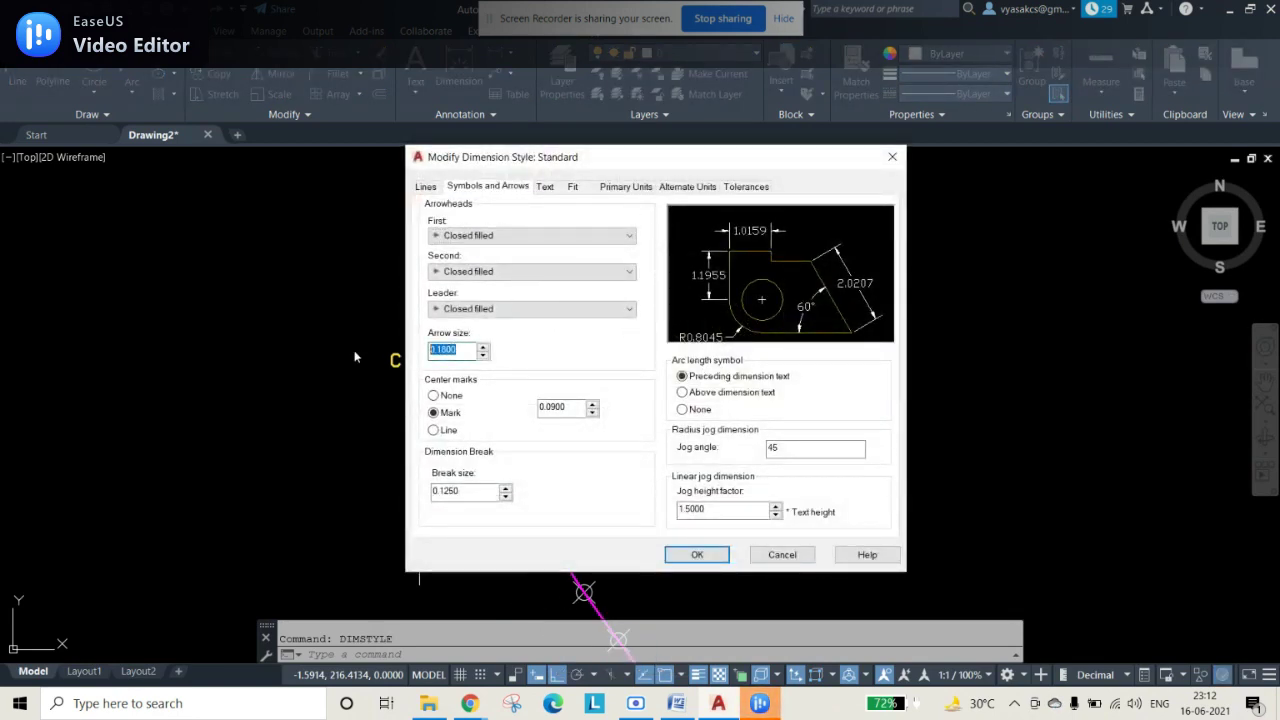
type("4")
left_click(546, 188)
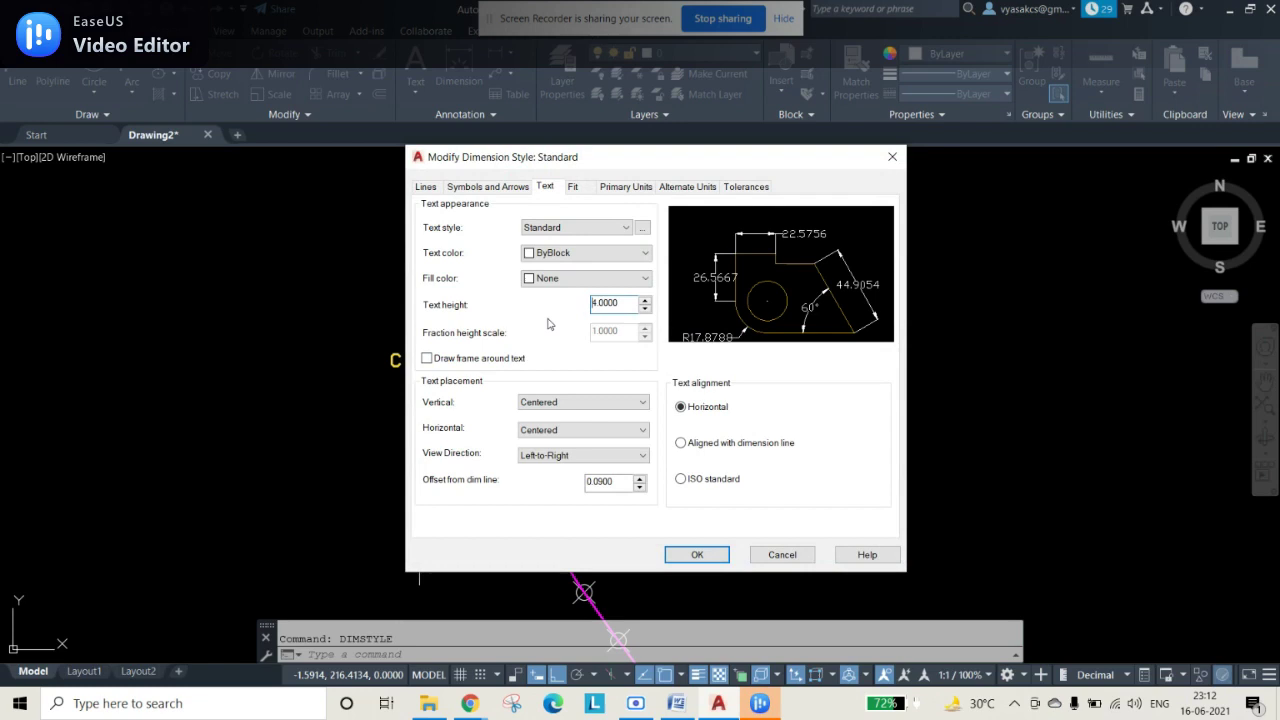
left_click(698, 555)
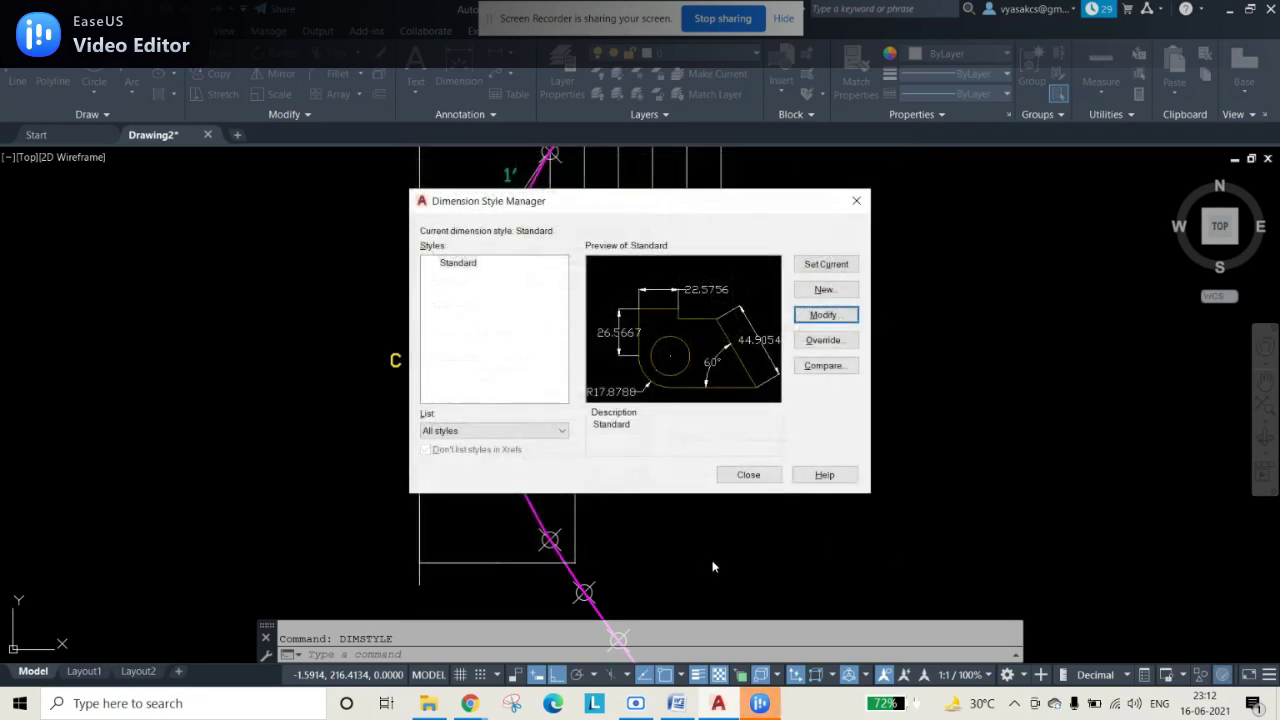
left_click(749, 475)
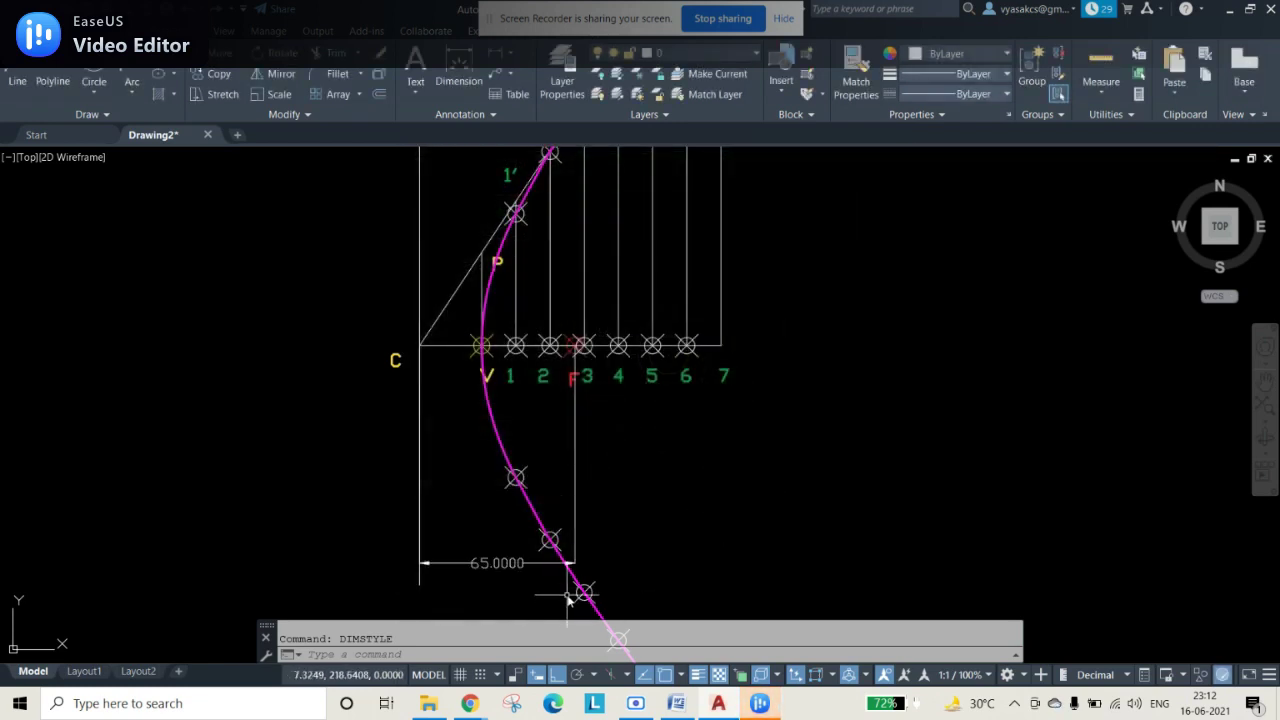
- Start a multiline text box in the empty area beside the hyperbola construction with a text height of 4
scroll(809, 491, "down", 3)
scroll(677, 514, "up", 1)
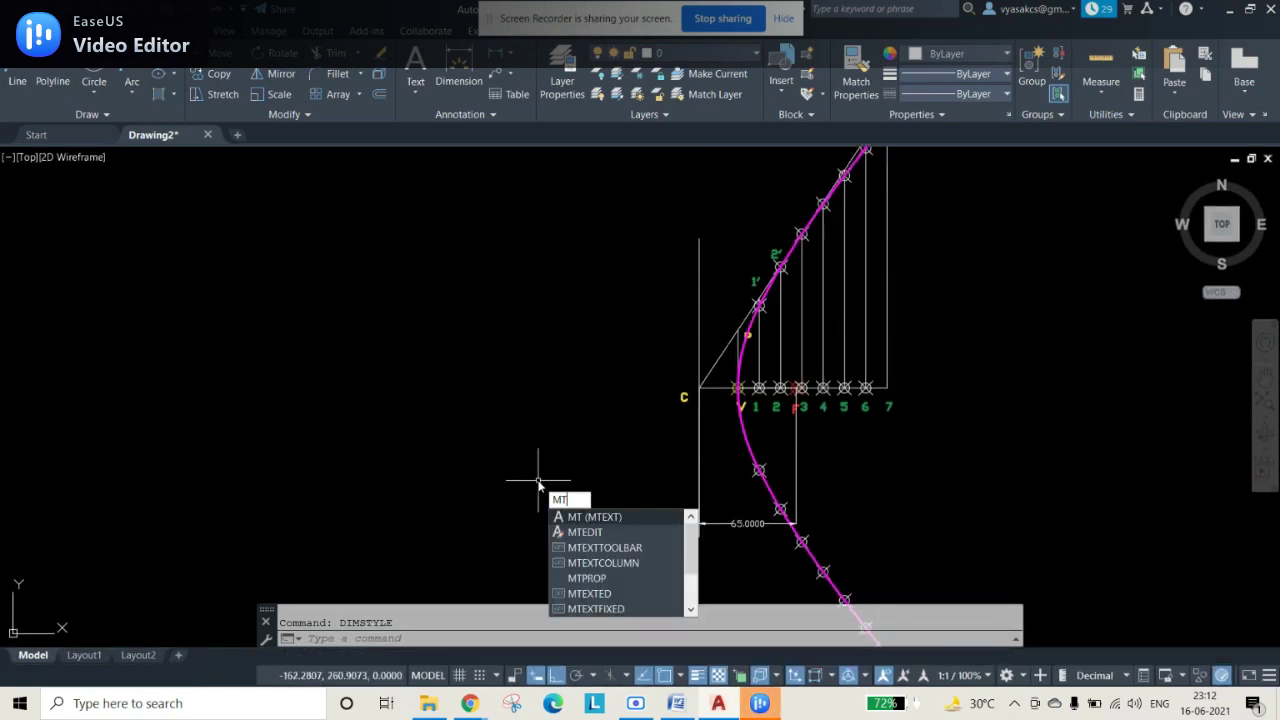
key("Return")
left_click(321, 274)
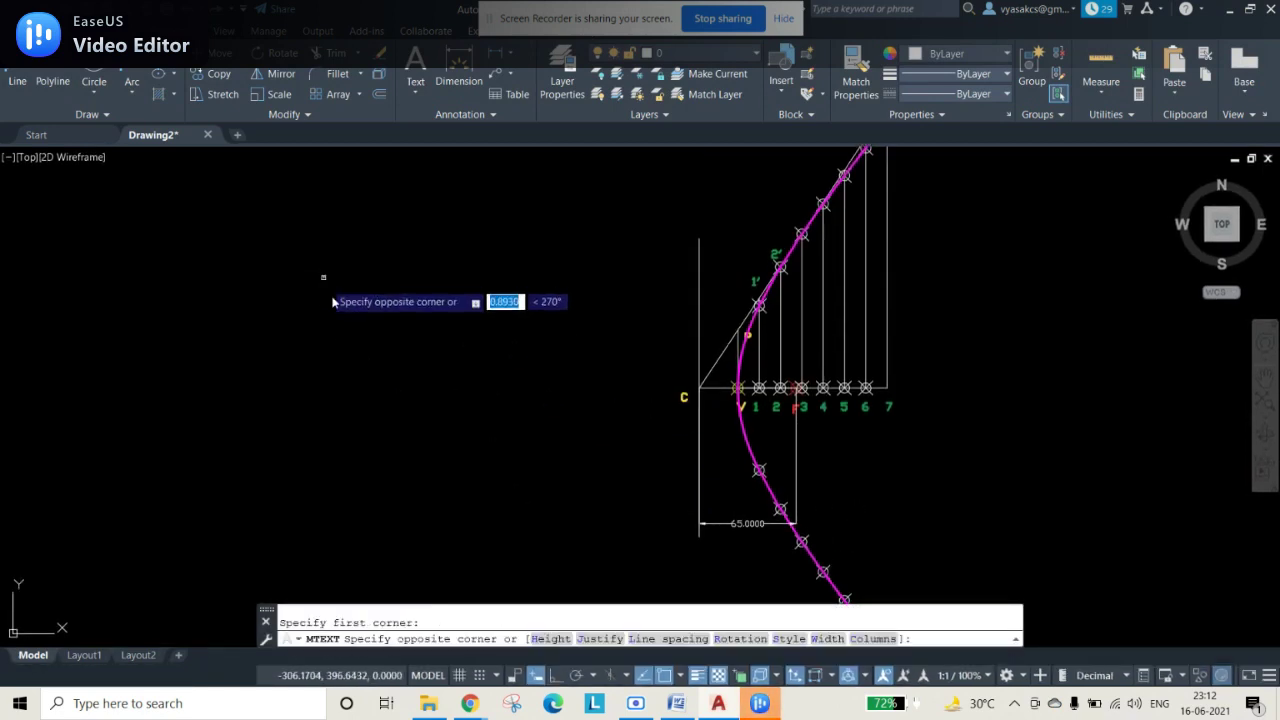
left_click(532, 440)
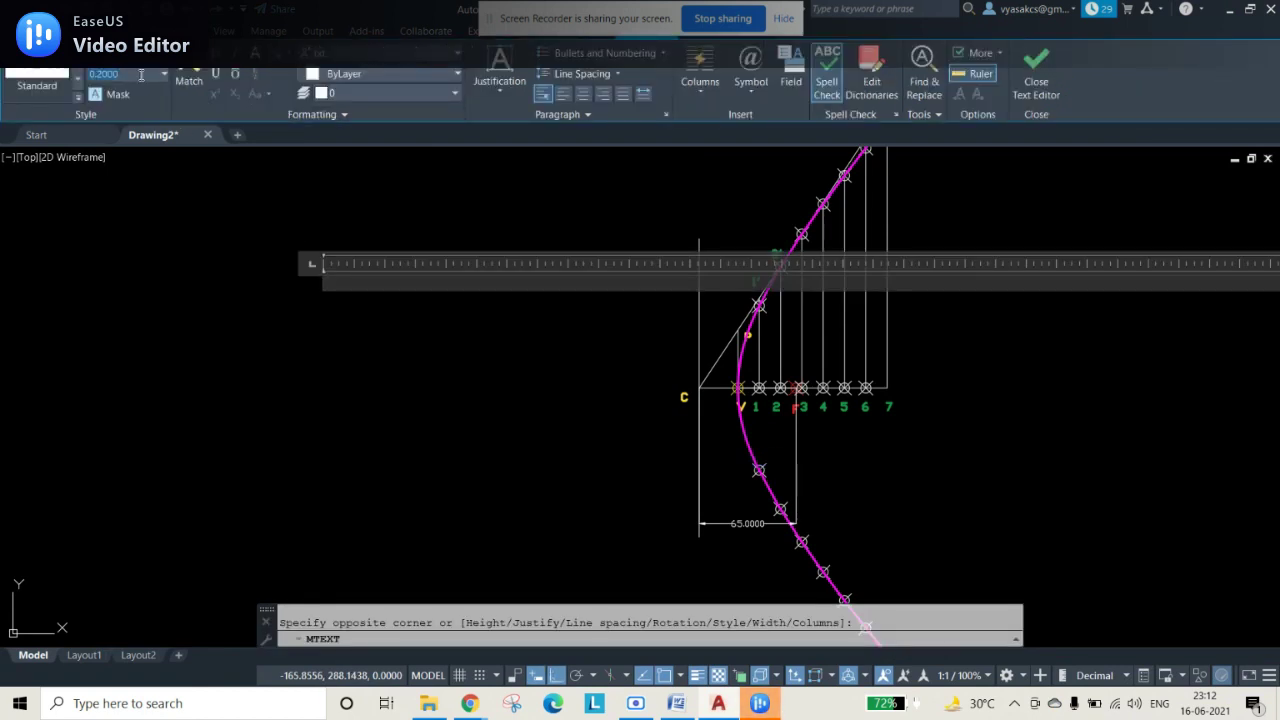
type("4")
key("Return")
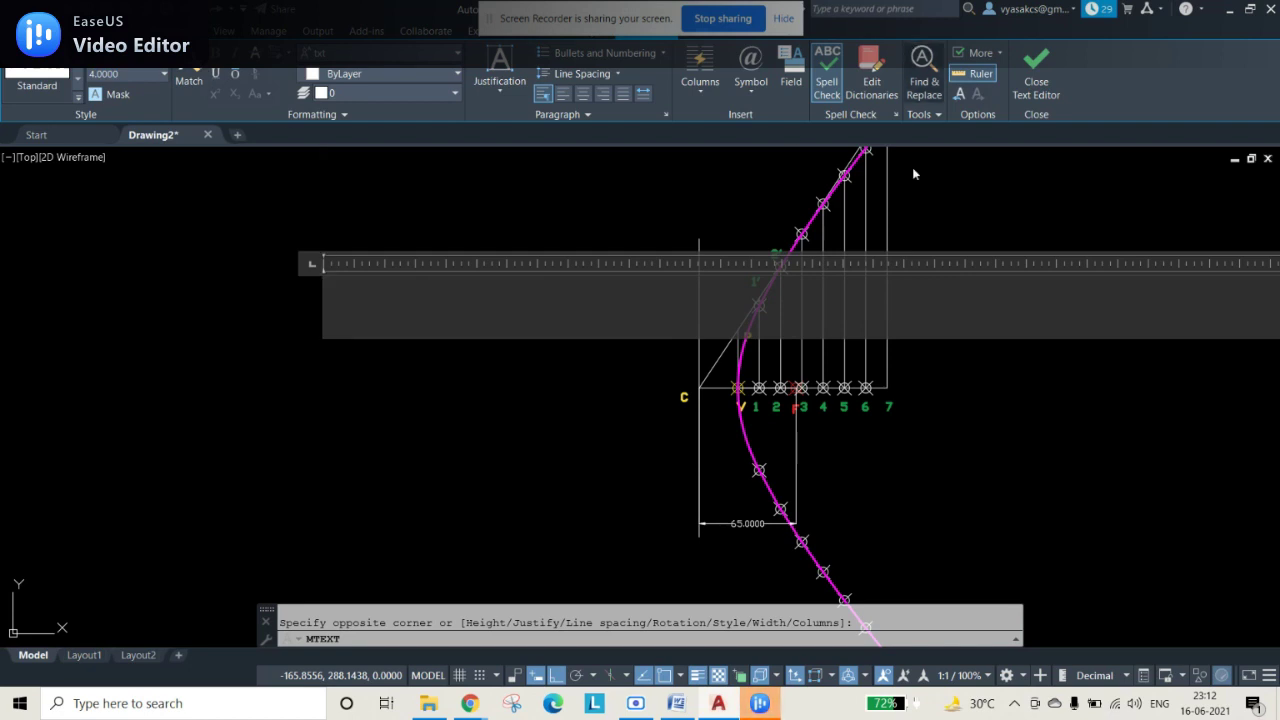
- Copy the complete hyperbola problem statement from Word and paste it into the AutoCAD multiline text, then finish the text
left_click(680, 703)
left_click(417, 523)
left_click_drag(417, 523, 299, 352)
key("ctrl+c")
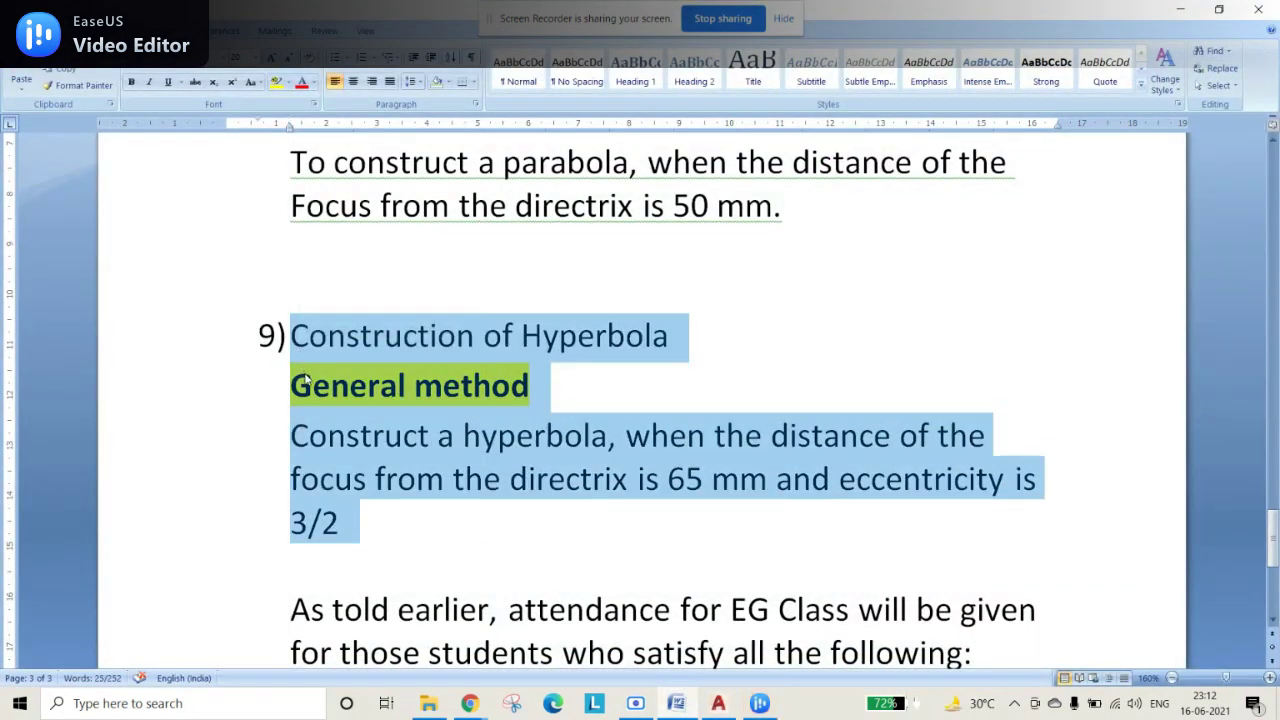
left_click(688, 709)
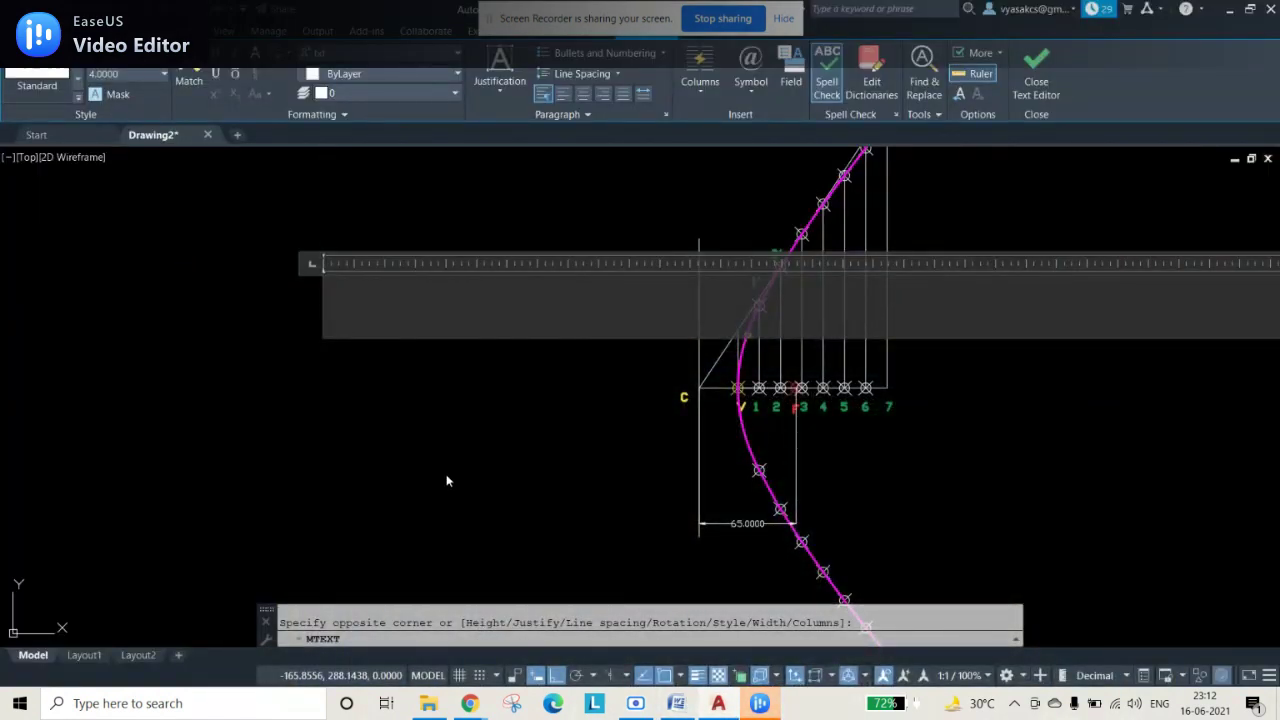
key("ctrl+v")
left_click(1016, 95)
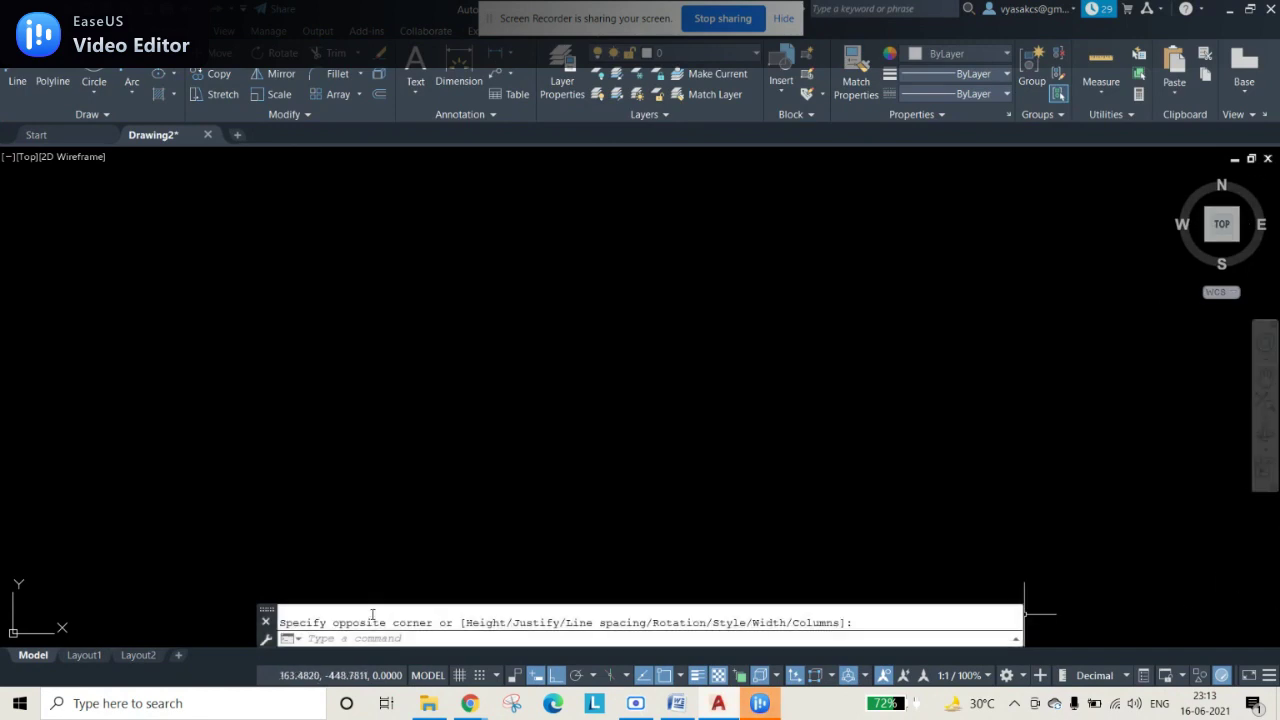
left_click(1265, 407)
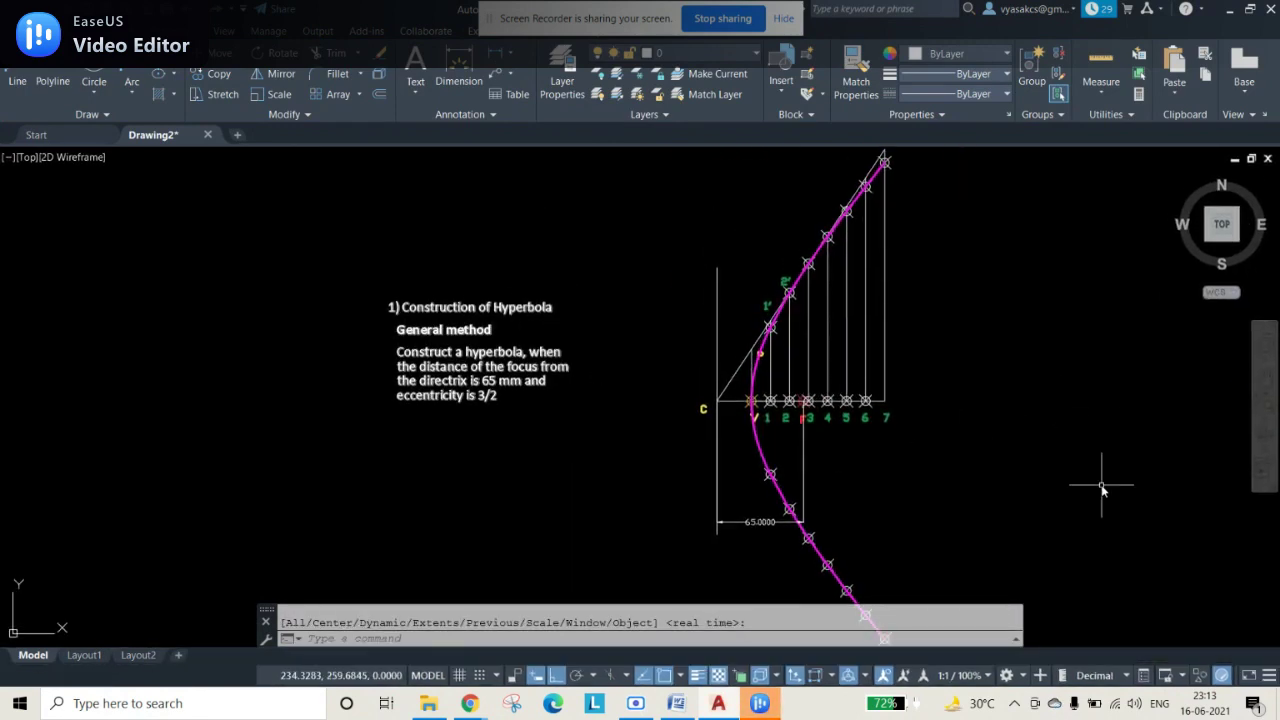
- Place a point on the magenta curve below the axis, between the vertex V and the first lower plotted point
middle_click_drag(1102, 484, 1025, 452)
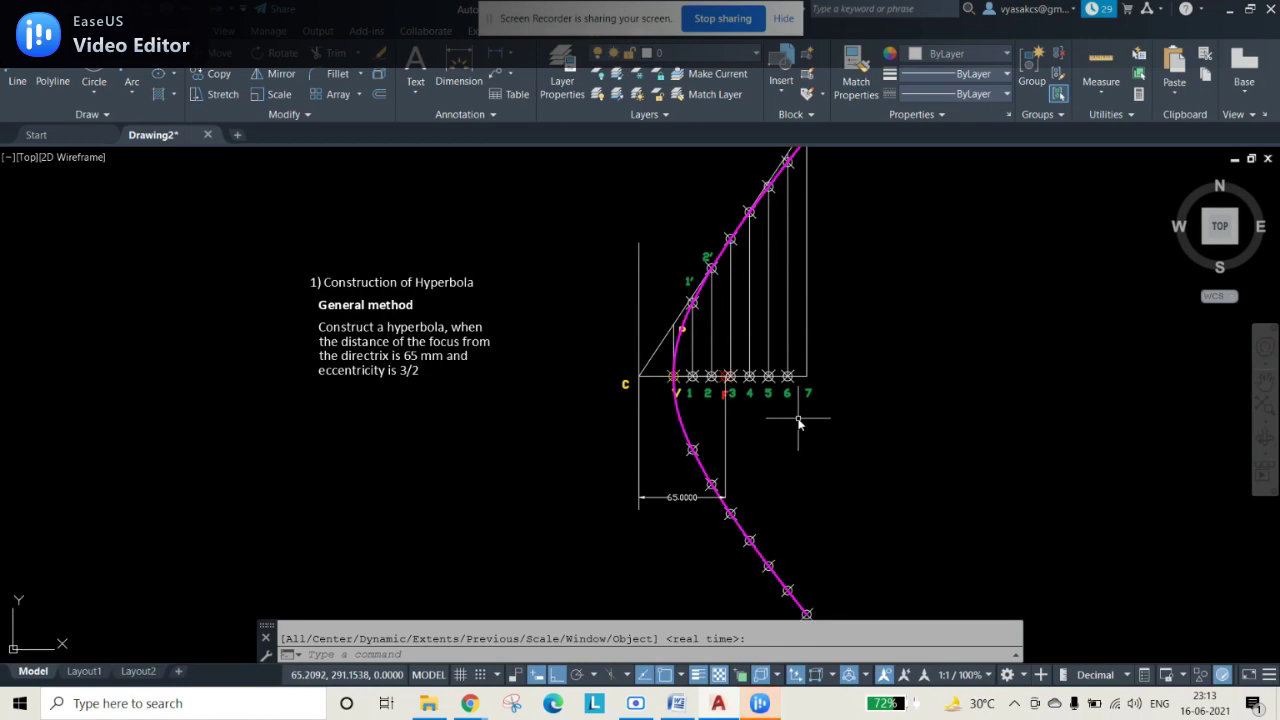
scroll(799, 423, "up", 2)
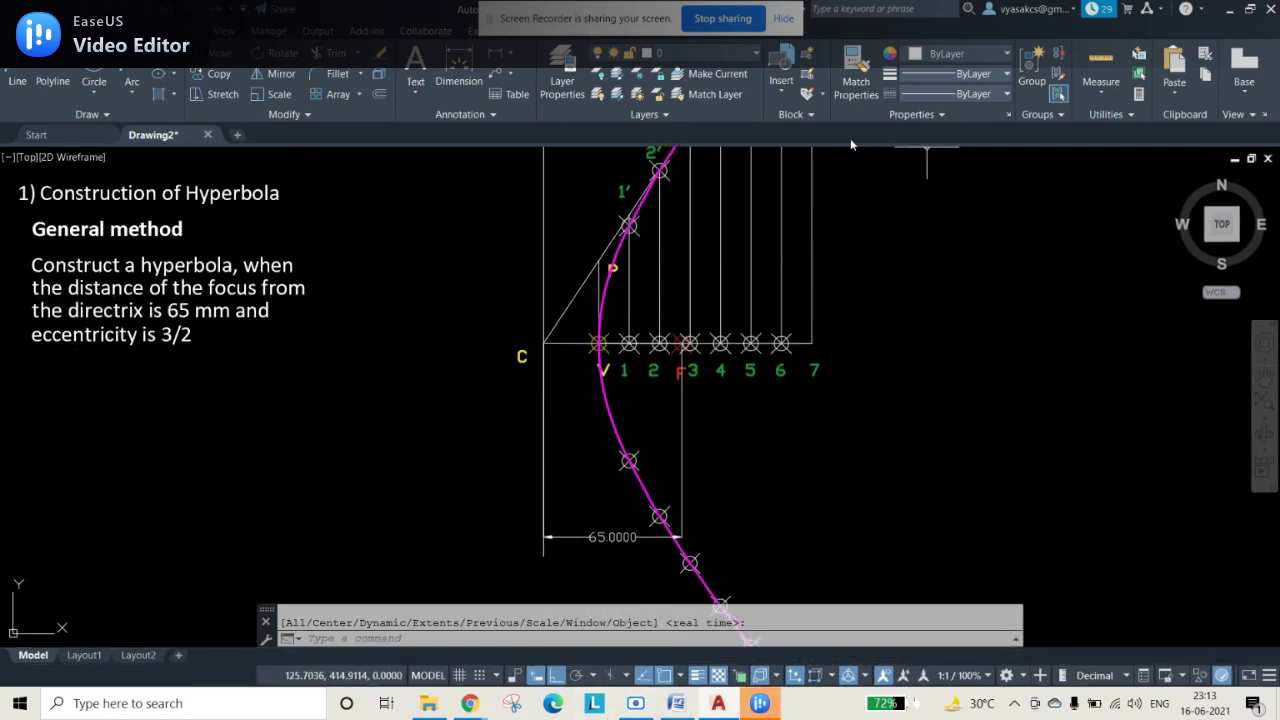
type("O")
key("Return")
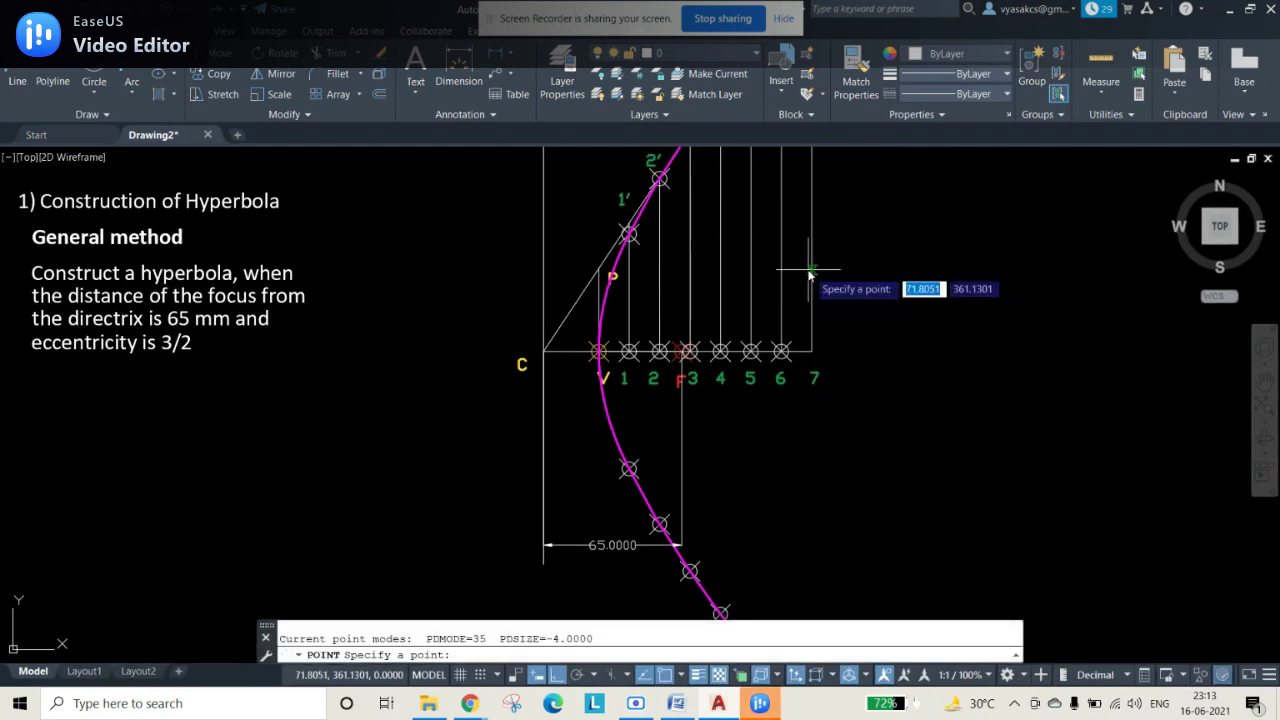
left_click(615, 440)
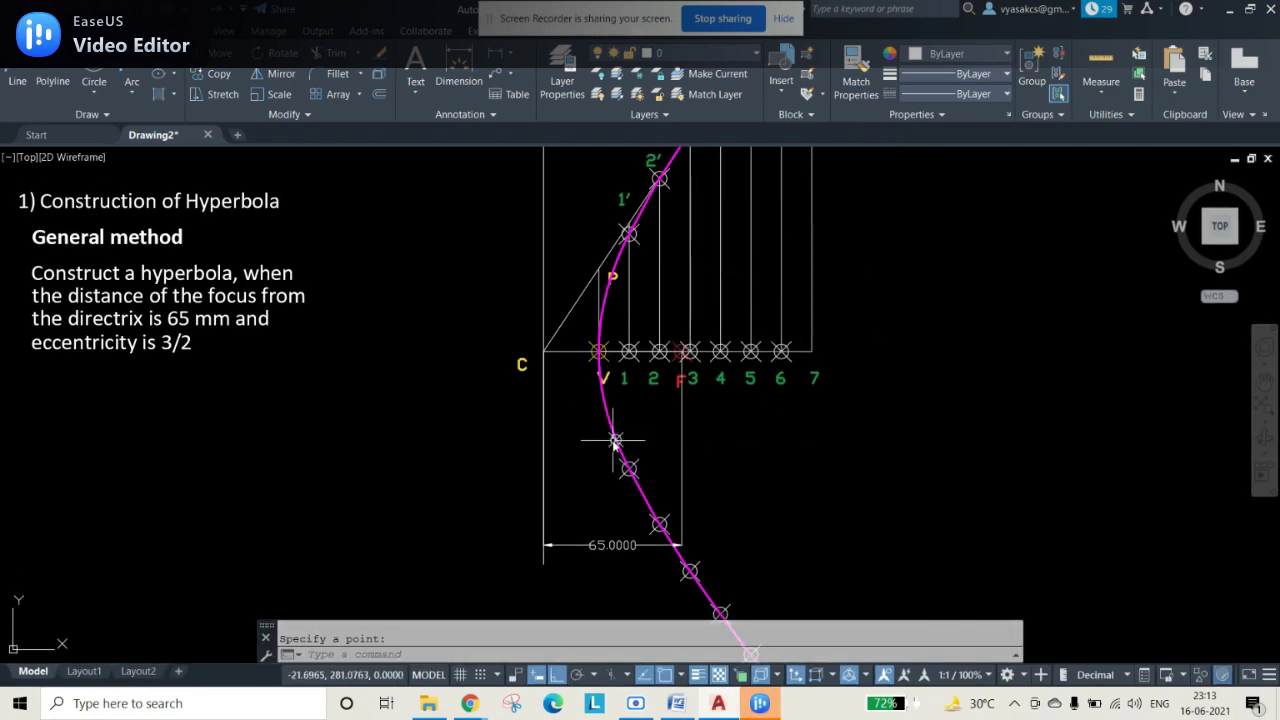
key("Escape")
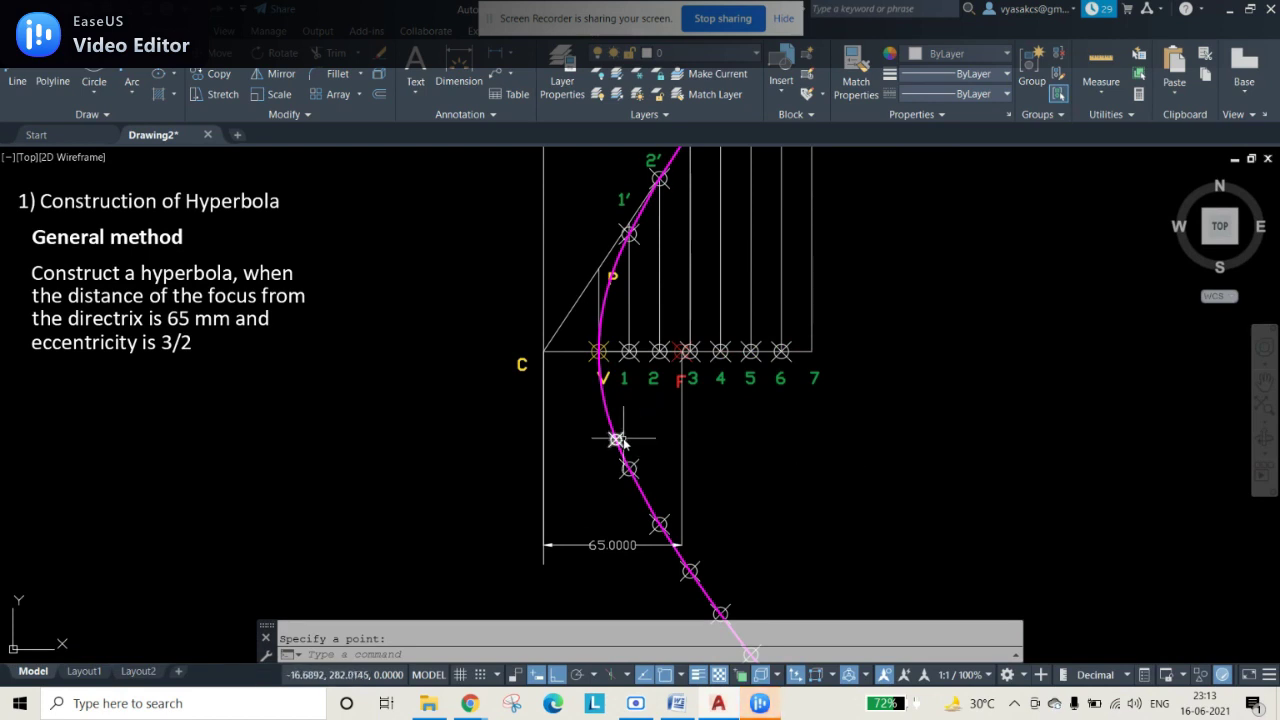
- Change the colour of the new point on the lower curve to blue
left_click(616, 440)
left_click(970, 53)
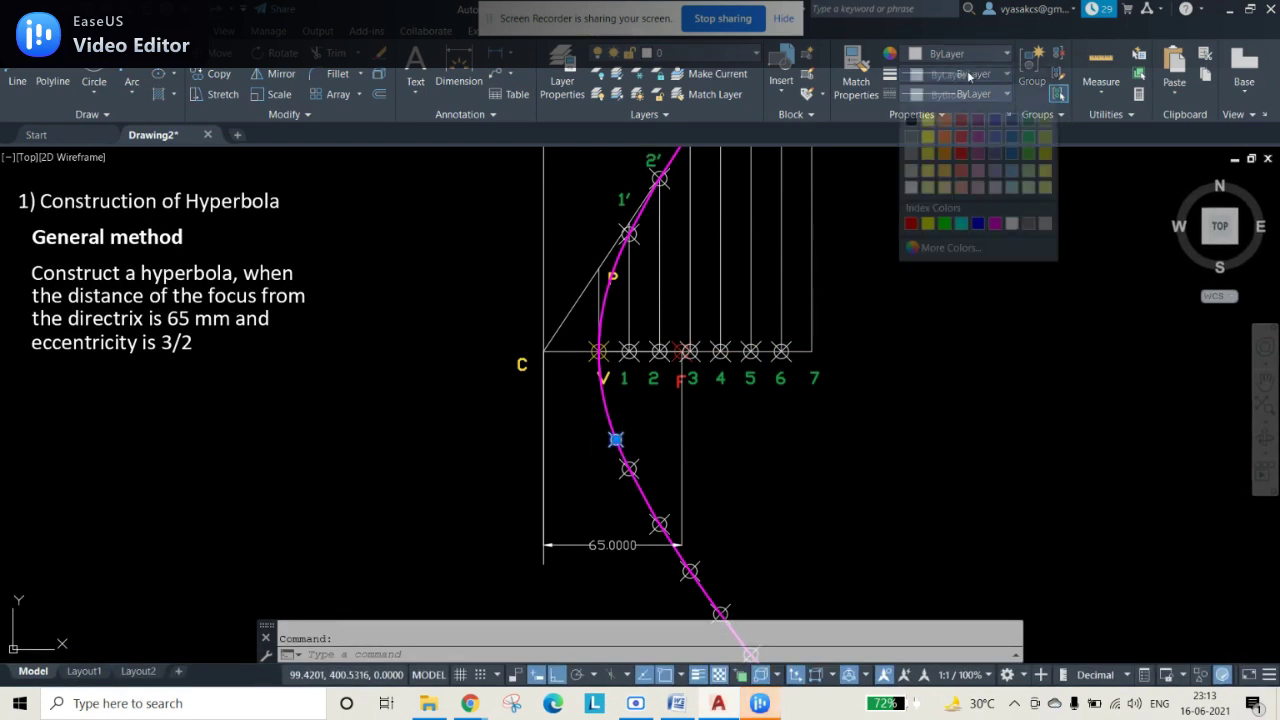
left_click(1012, 140)
key("Escape")
- Draw a line from the blue point to the focus F and a second segment back to the point
left_click(18, 82)
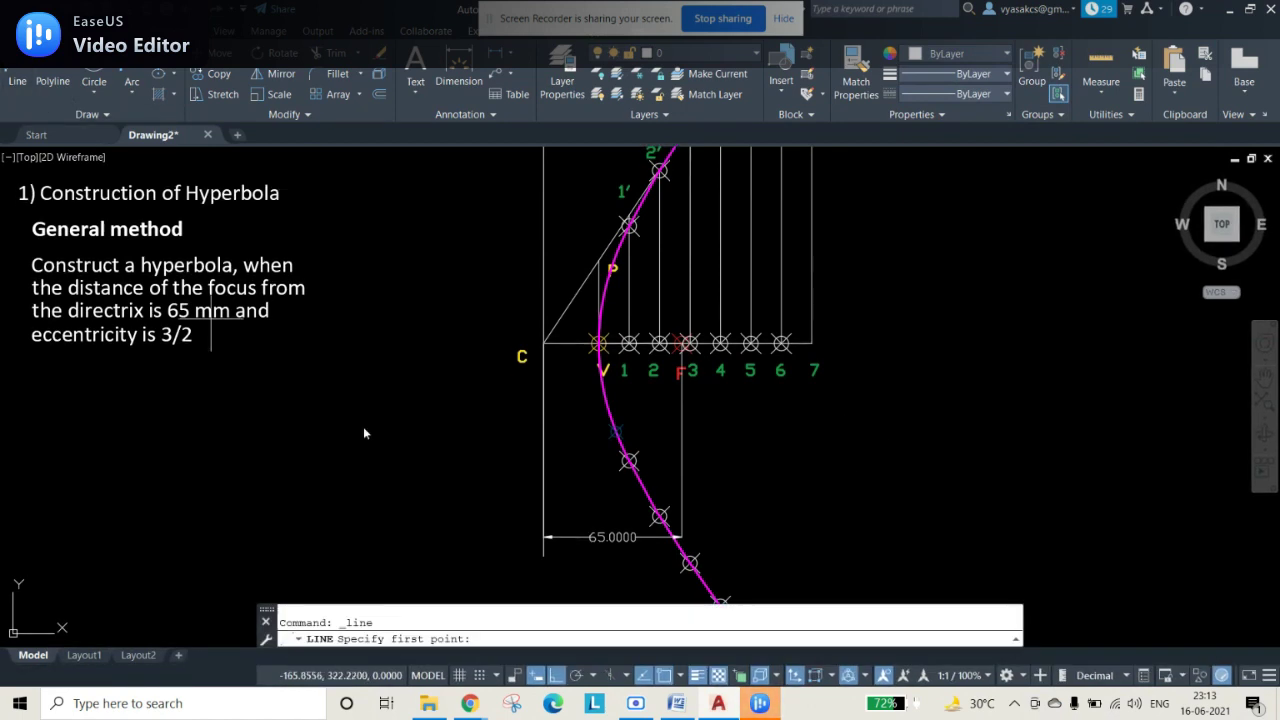
left_click(614, 430)
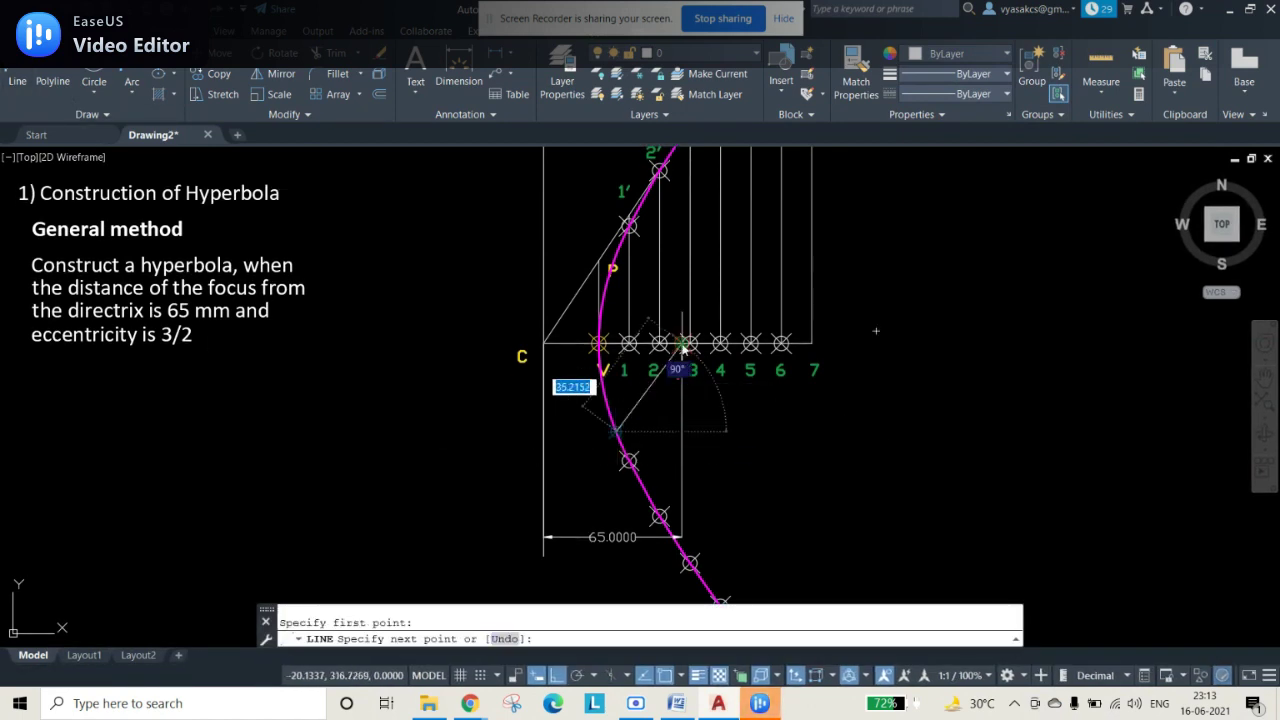
left_click(684, 343)
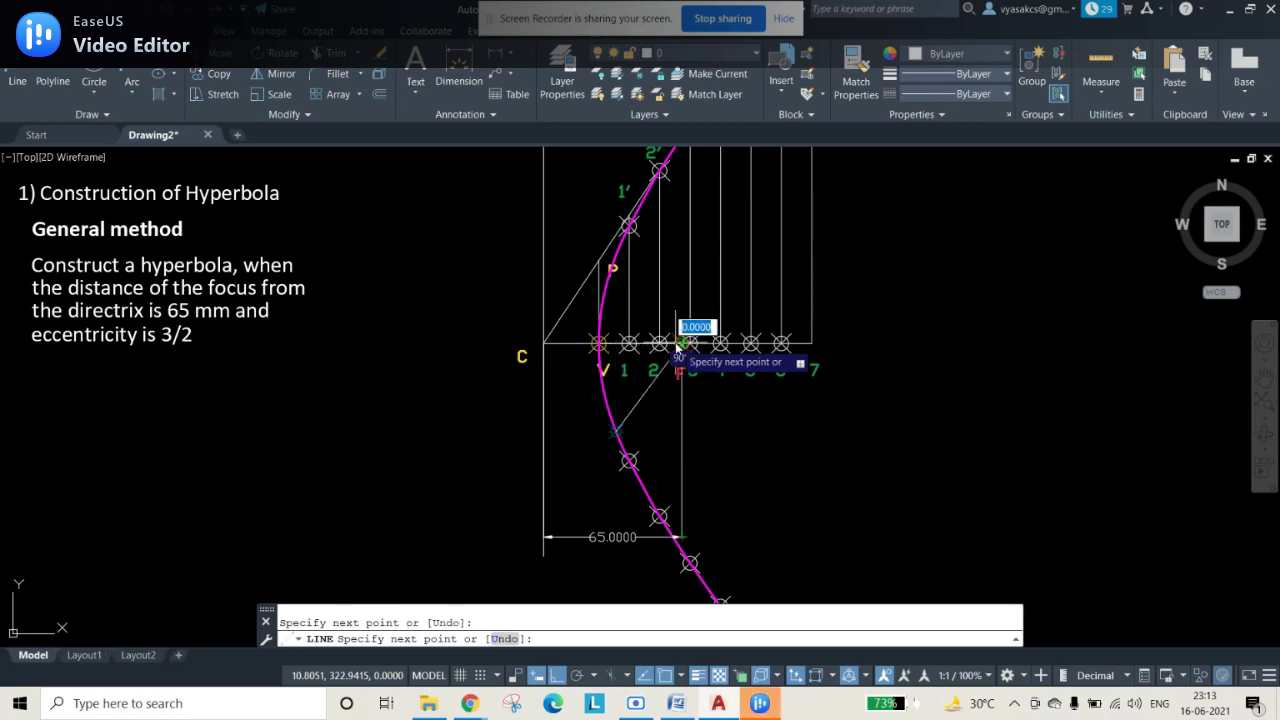
left_click(623, 445)
key("Escape")
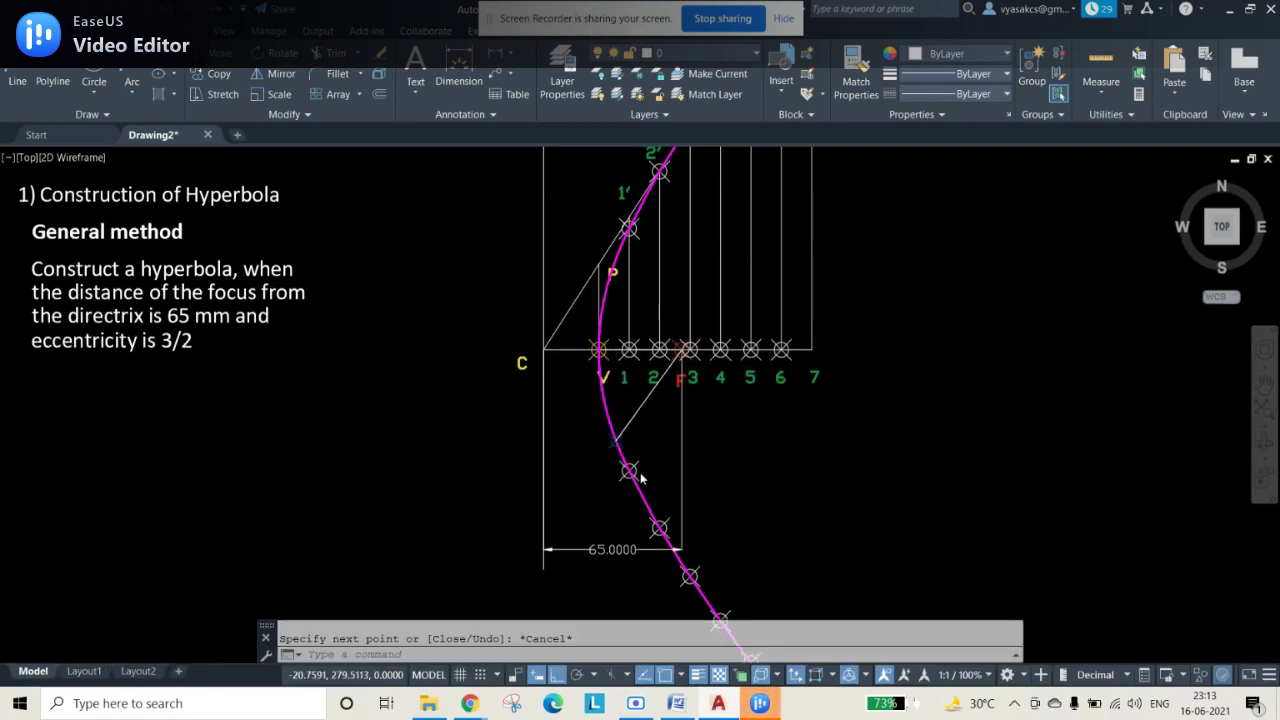
- Rotate one of the lines joining the blue point and the focus by 90° about F
left_click(635, 414)
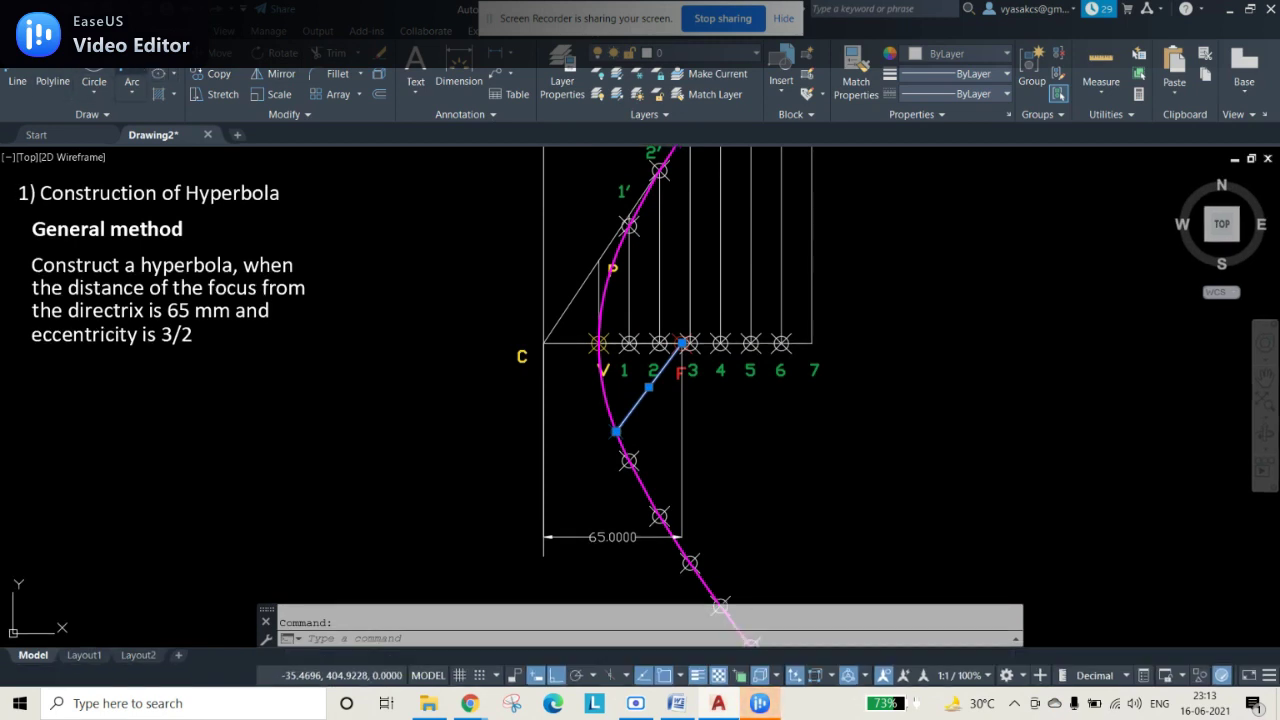
type("ro")
key("Return")
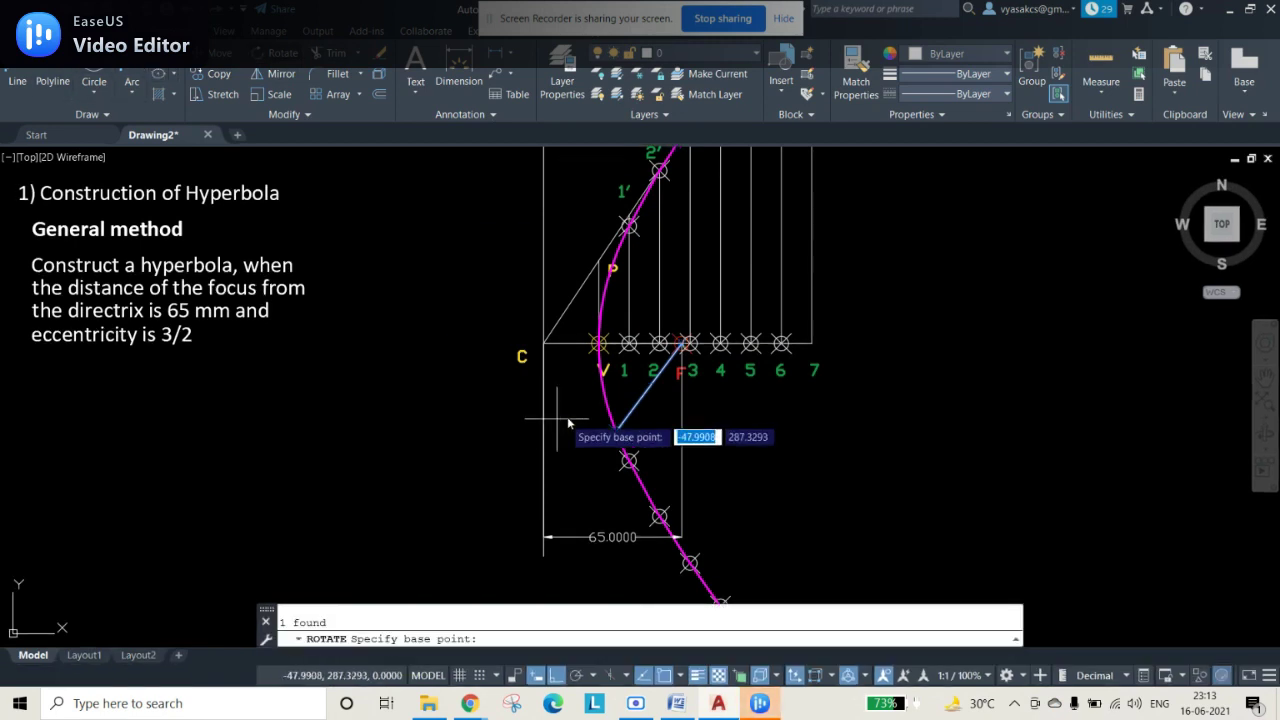
left_click(681, 344)
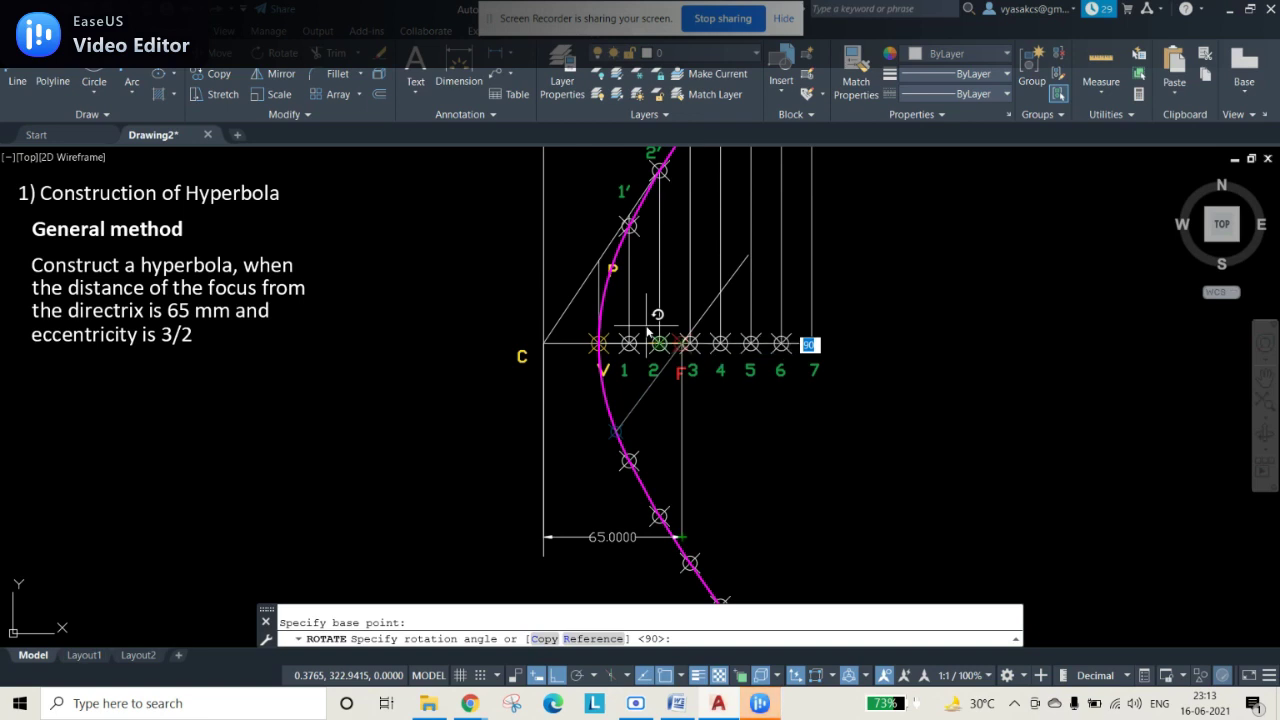
type("90")
key("Return")
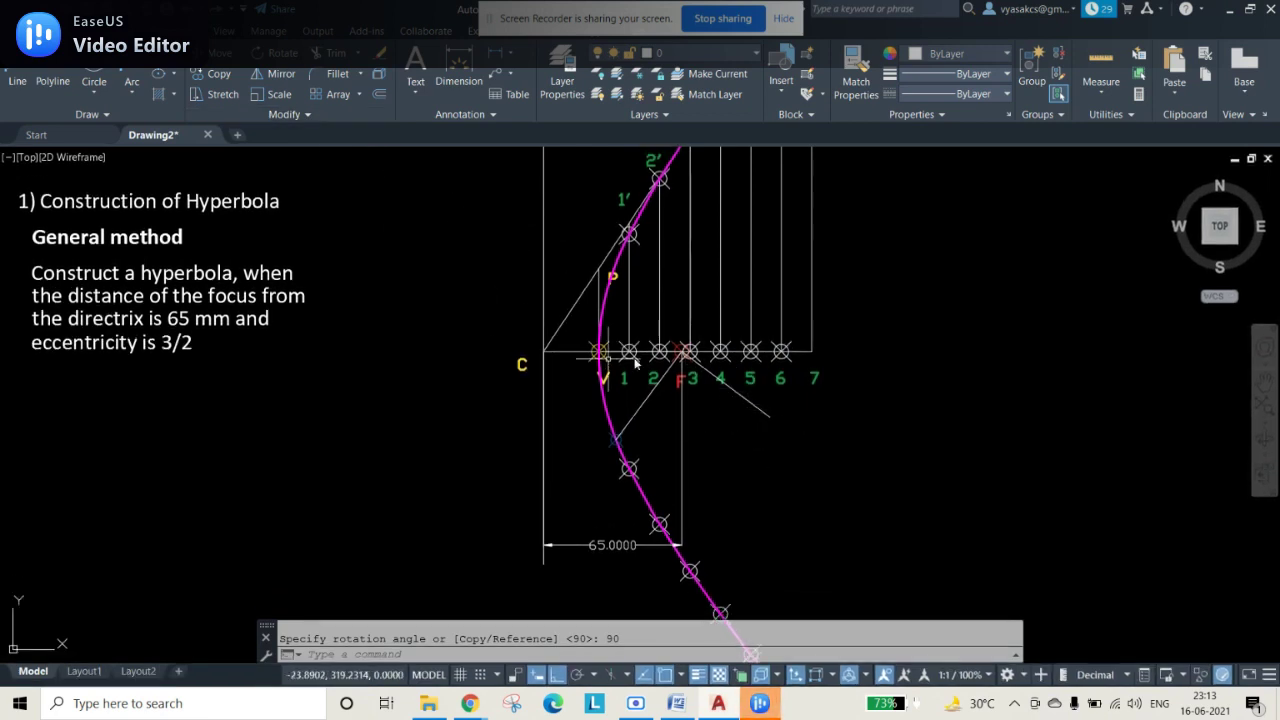
- Extend the rotated line beyond the focus F until it meets the directrix above the axis
left_click(357, 53)
left_click(350, 118)
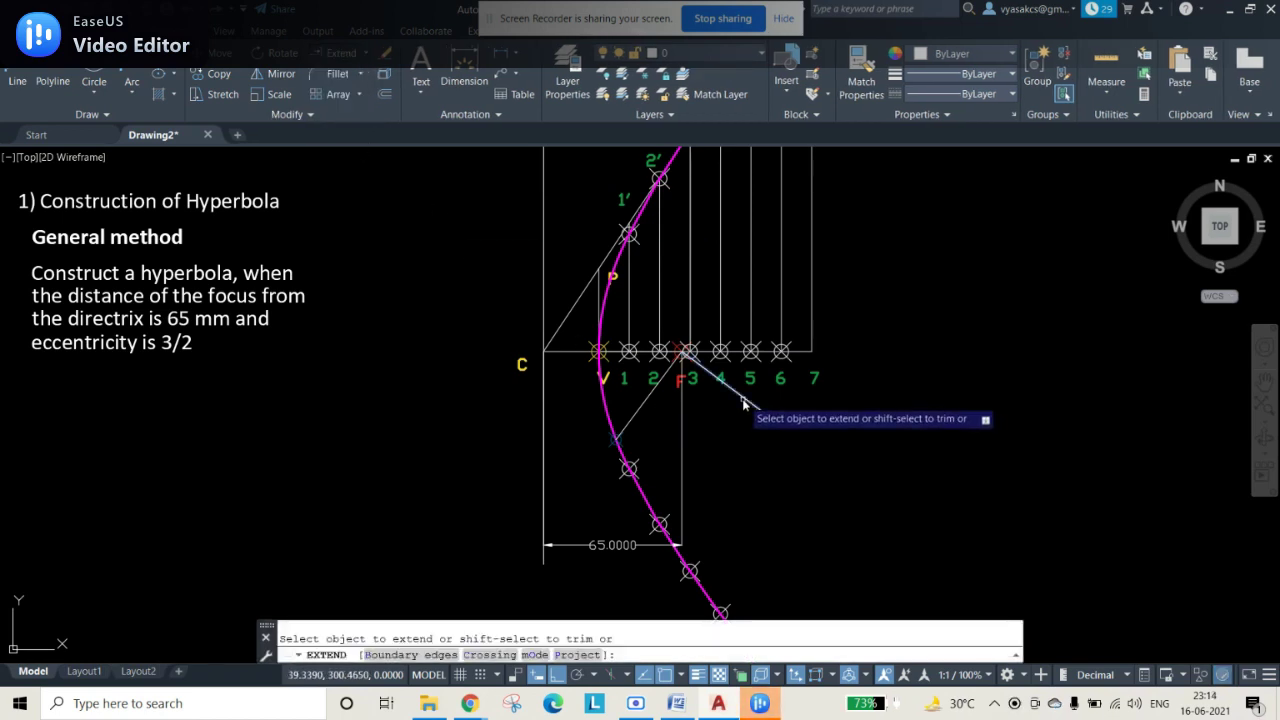
left_click(662, 342)
left_click(634, 318)
left_click(612, 306)
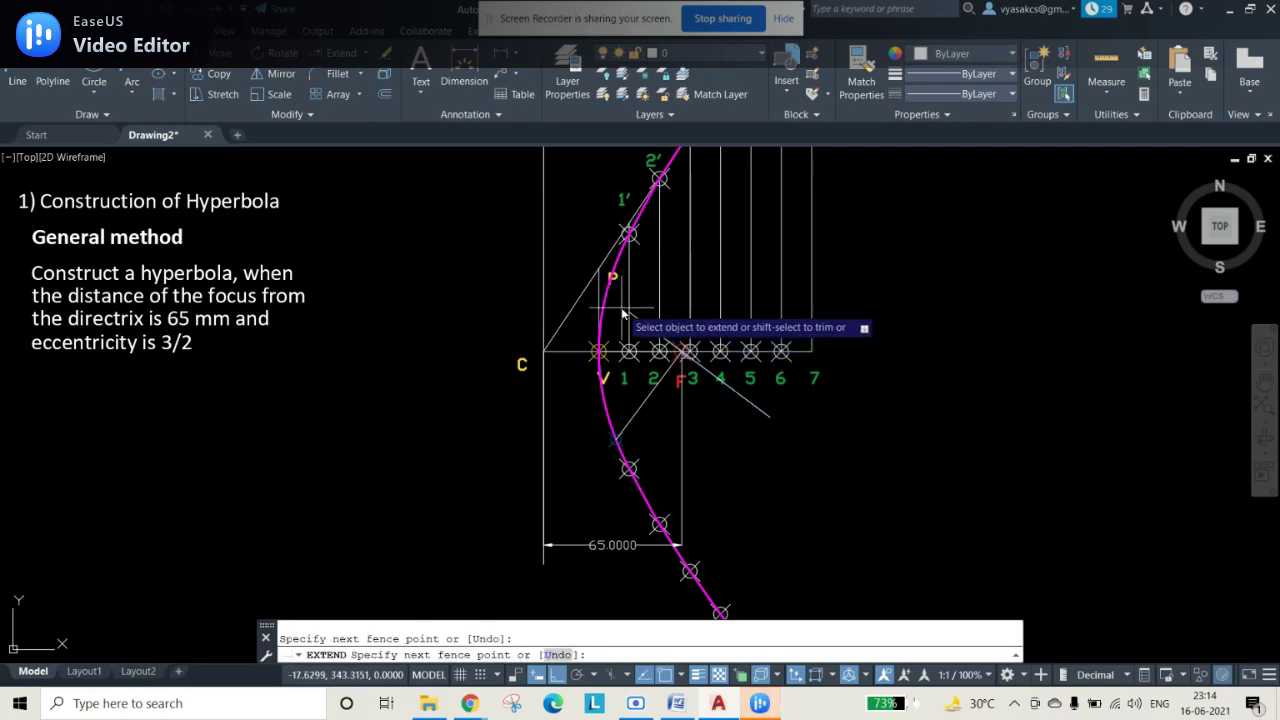
key("Escape")
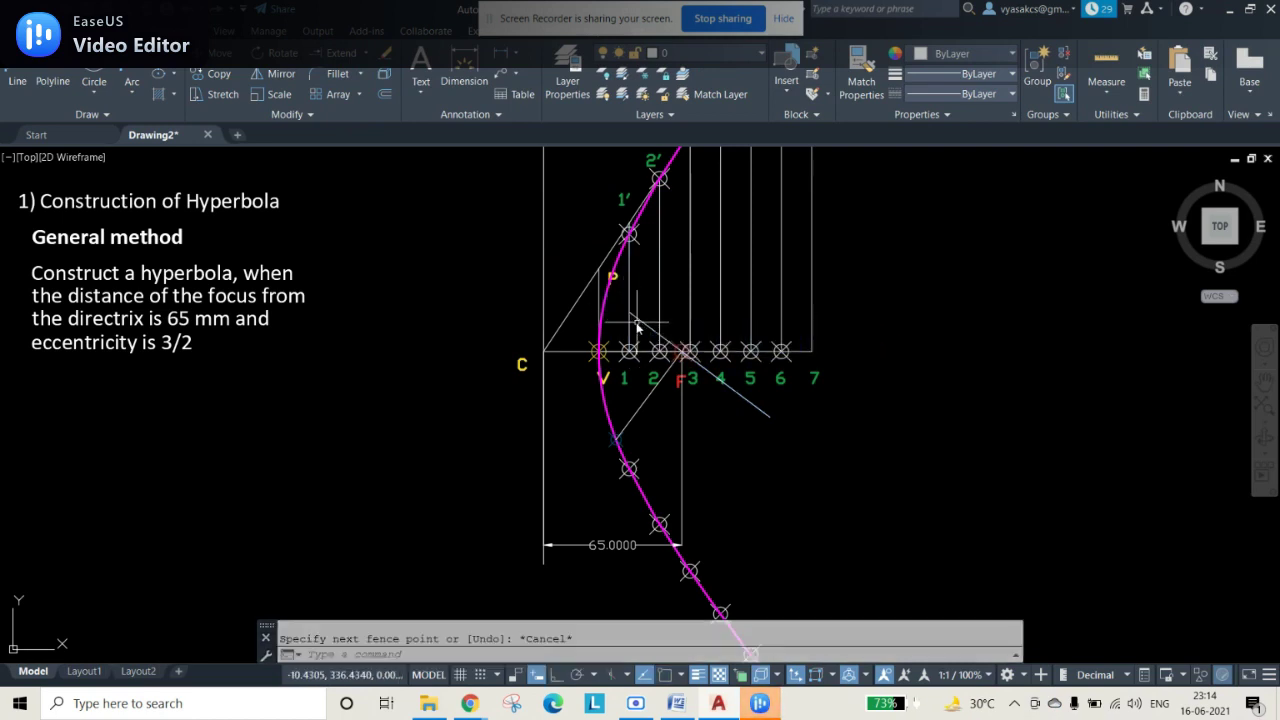
left_click(645, 325)
left_click(340, 53)
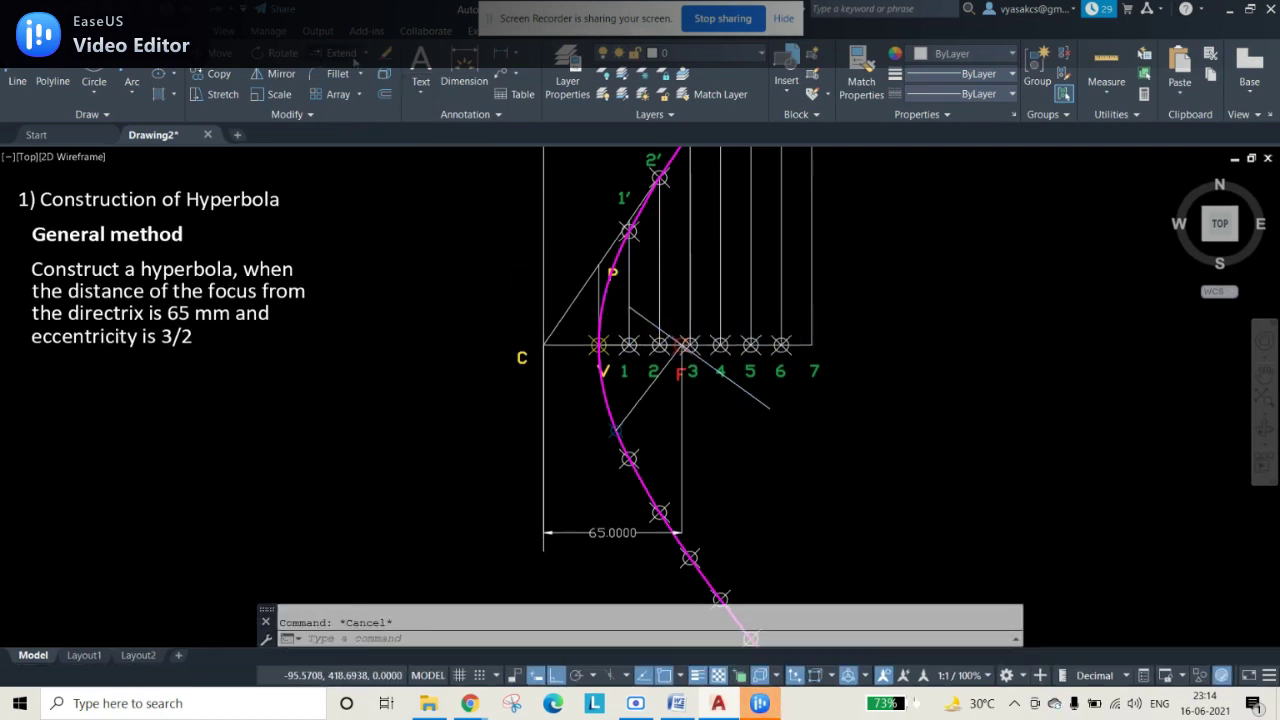
left_click(631, 306)
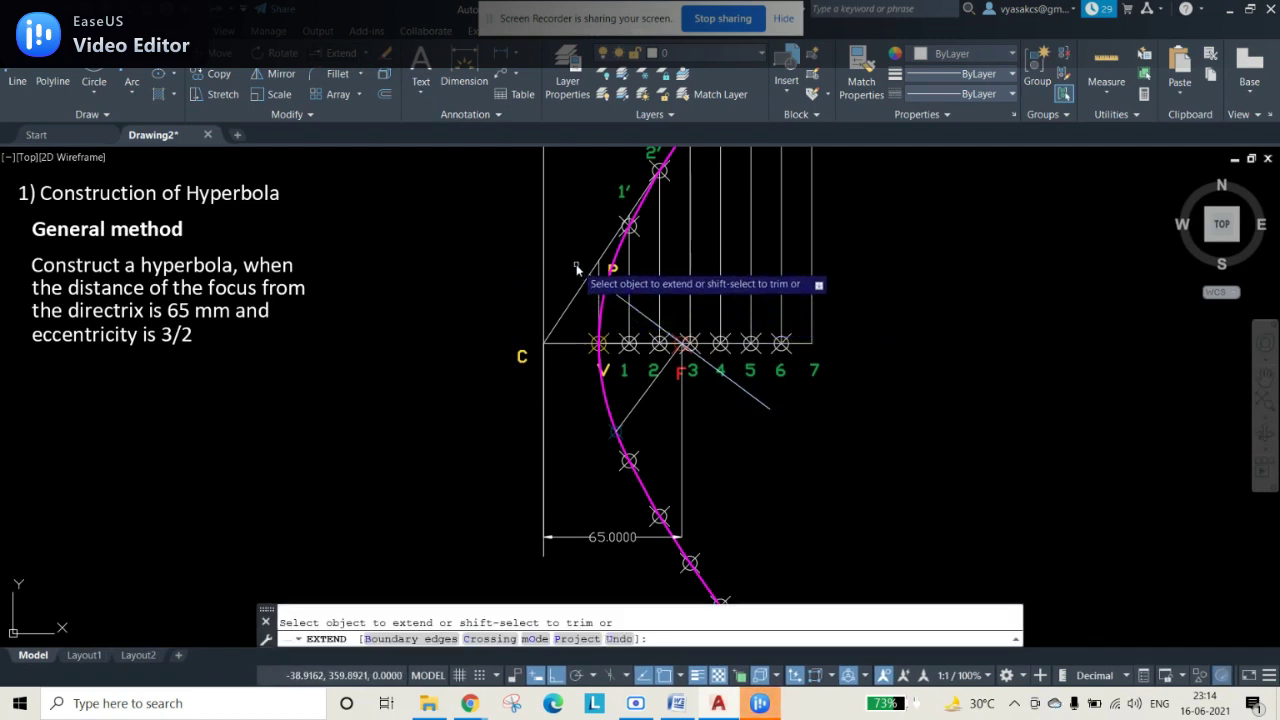
left_click(623, 303)
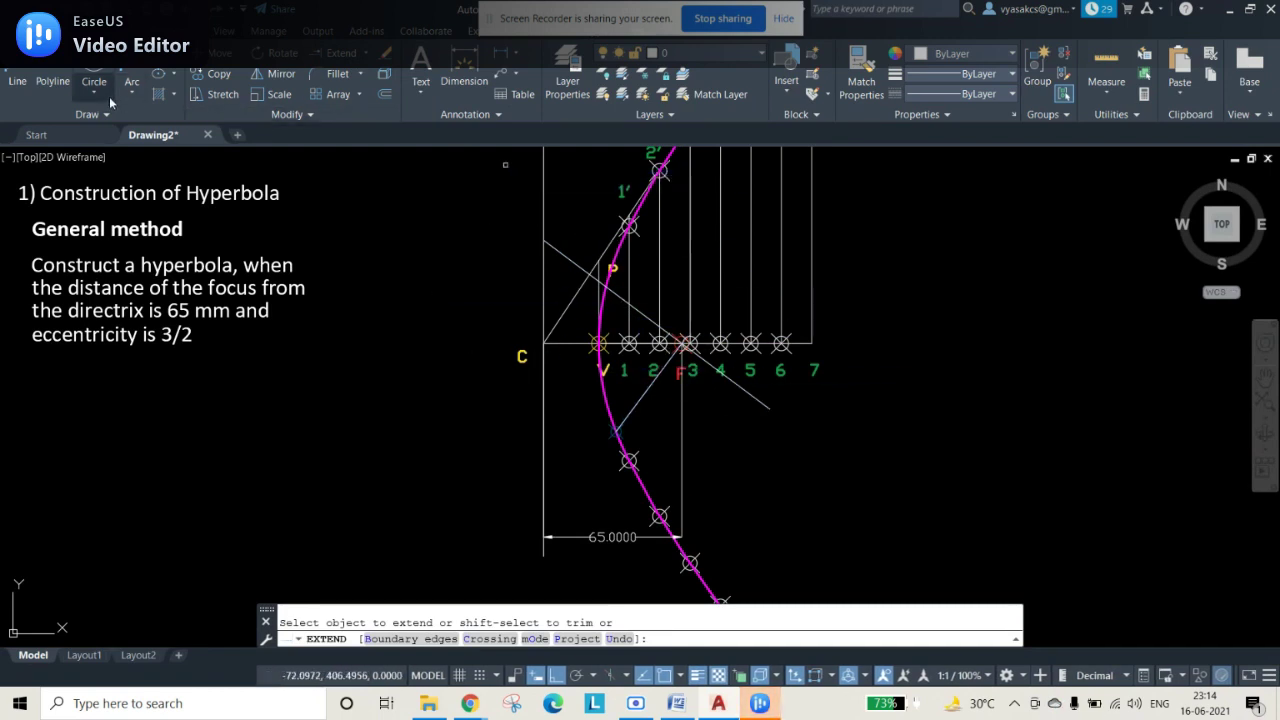
- Draw a line from the extended line's end on the directrix to the blue point, and a second segment back
left_click(17, 80)
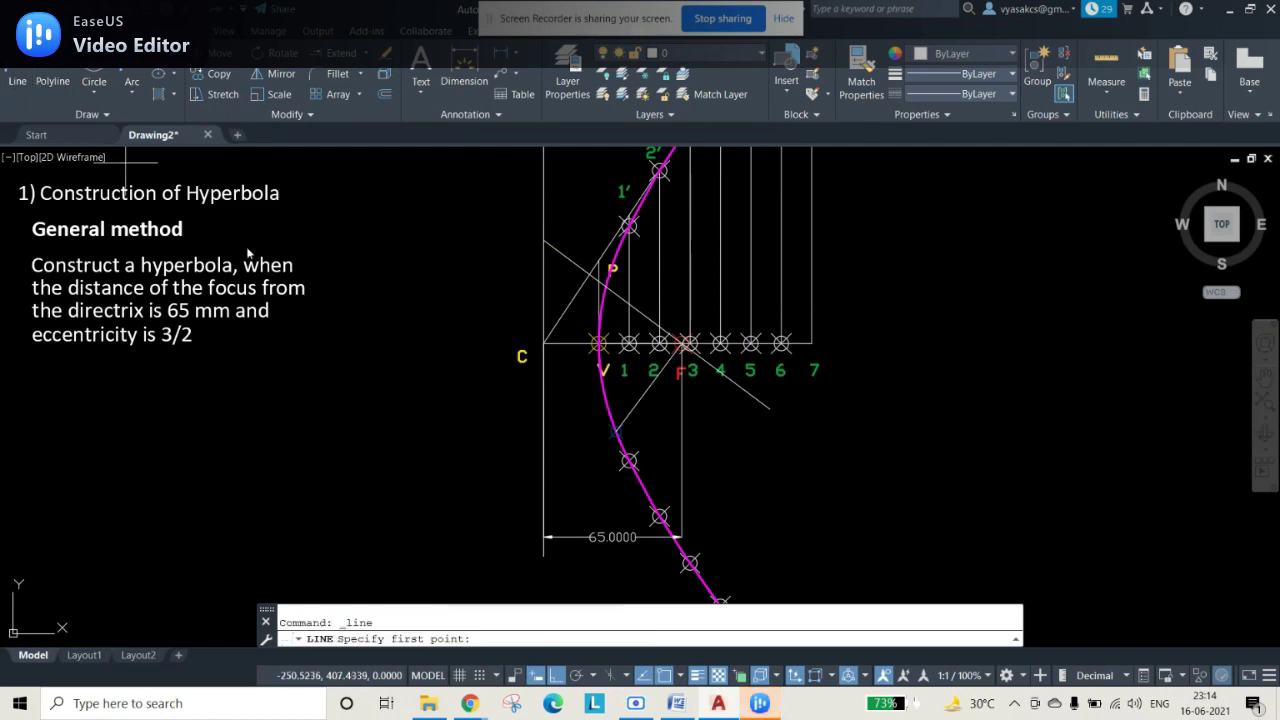
left_click(545, 249)
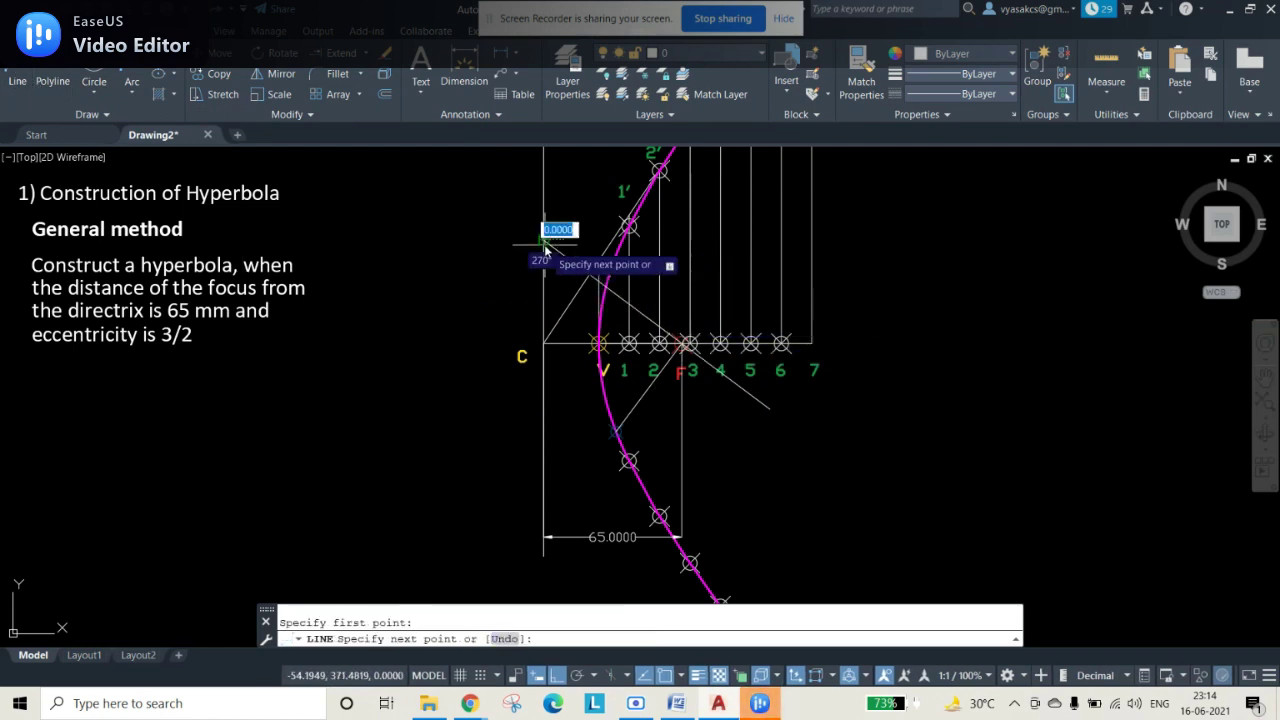
left_click(616, 433)
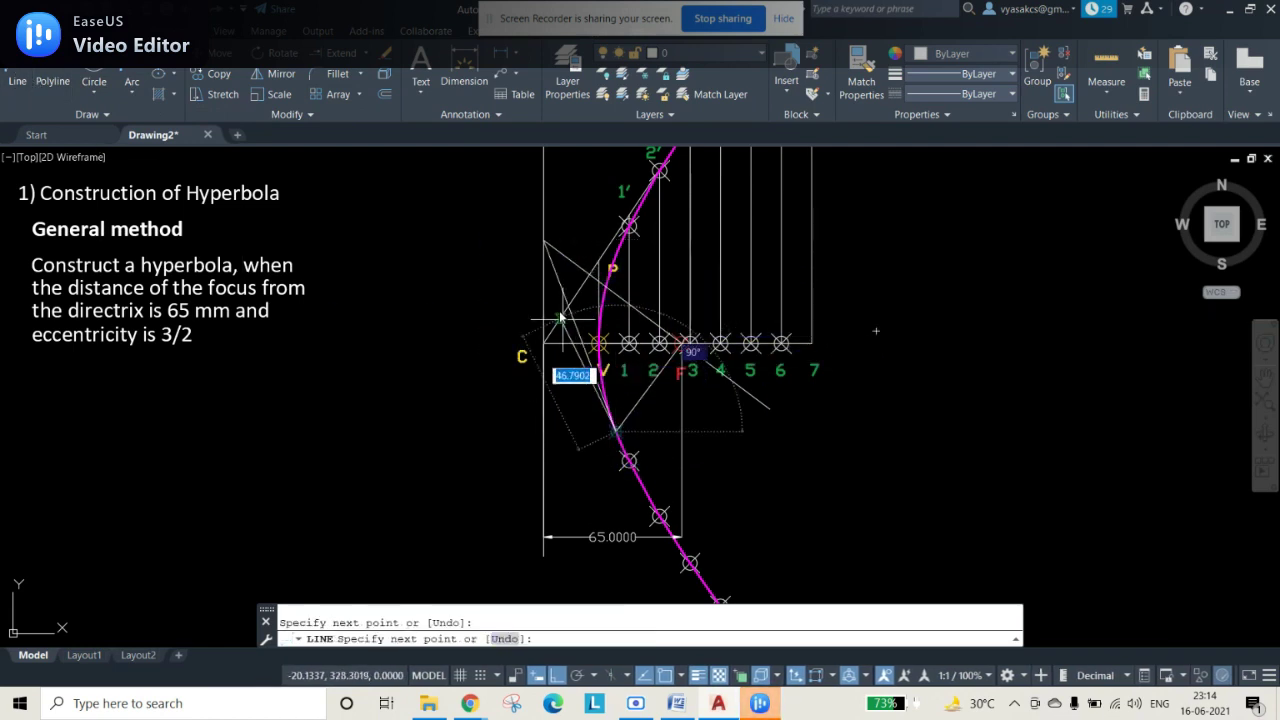
left_click(545, 244)
key("Escape")
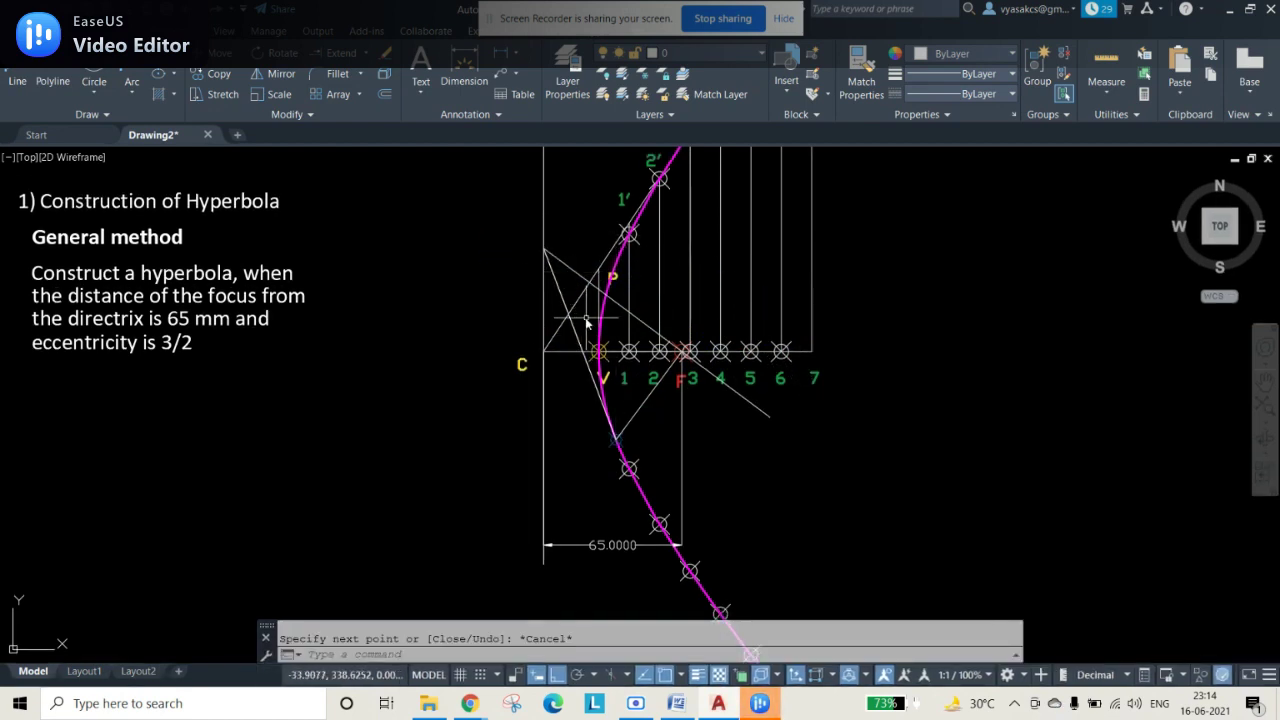
- Rotate one of the coincident lines between the directrix and the blue point by 90° about the blue point
left_click(577, 331)
type("ro")
key("Return")
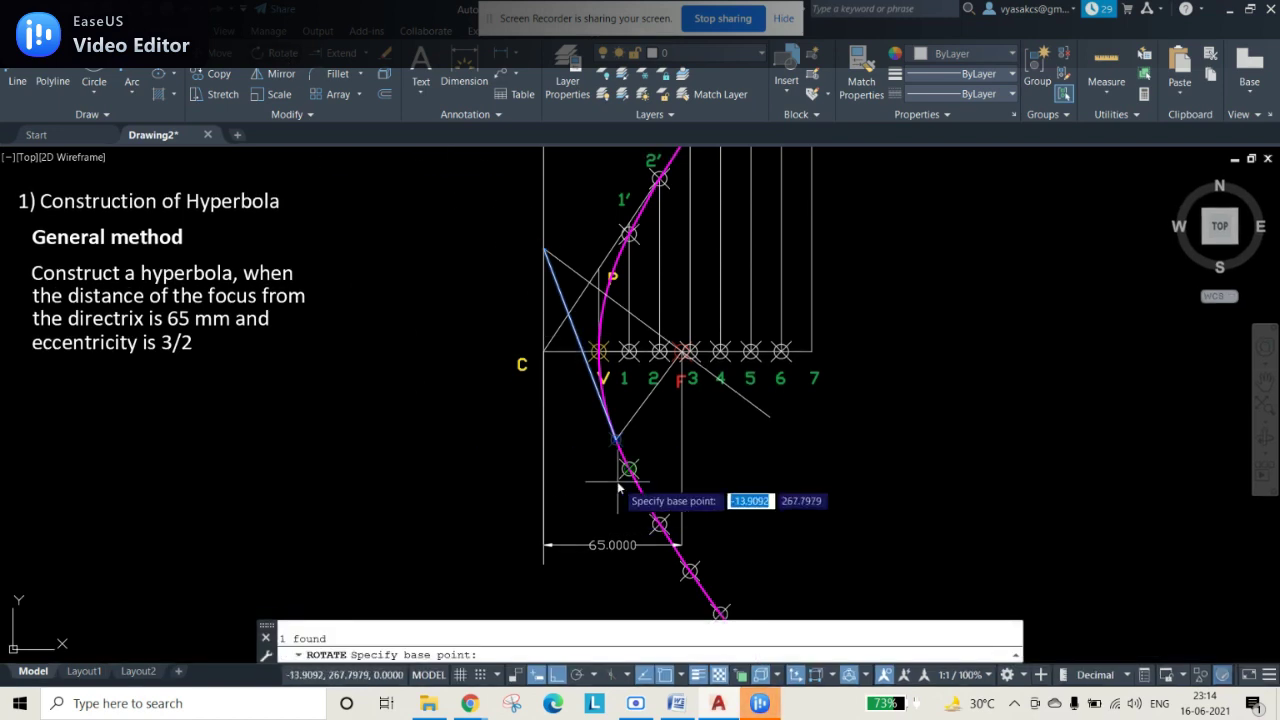
left_click(616, 440)
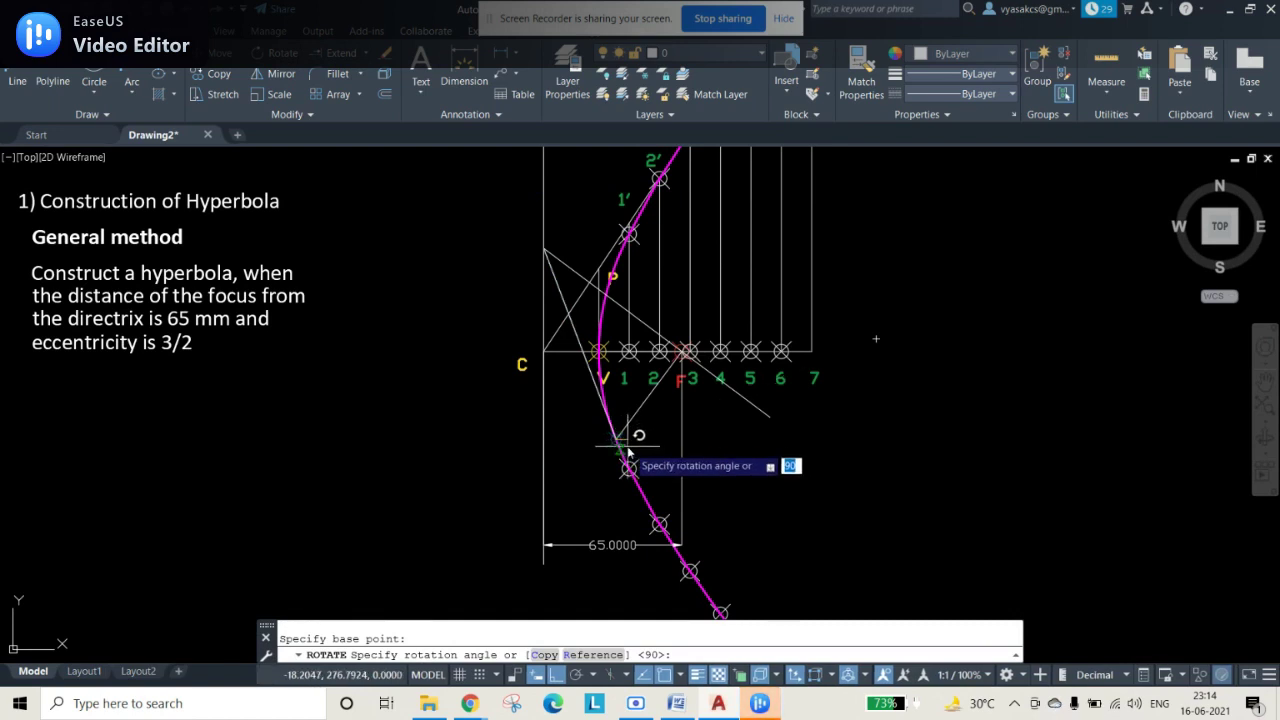
key("Return")
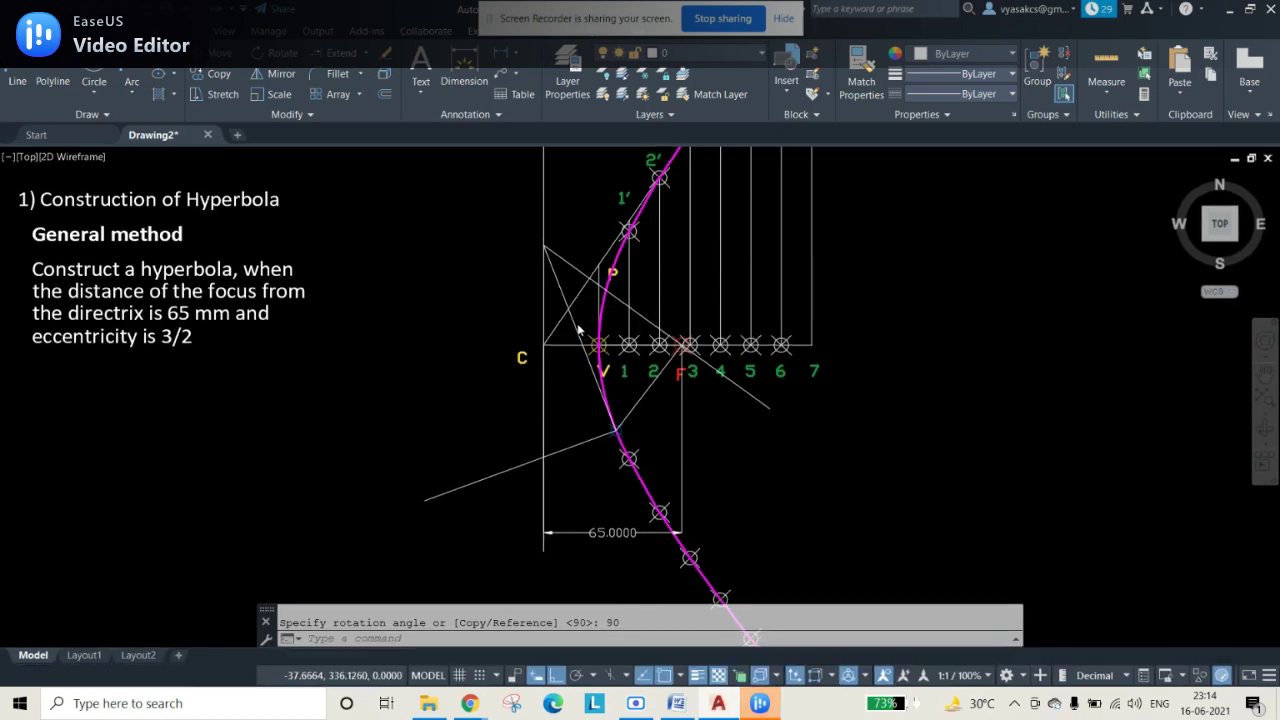
- Give the tangent and normal lines the yellow colour 244,238,81 and a lineweight of 0.40 mm
left_click(577, 330)
left_click(529, 466)
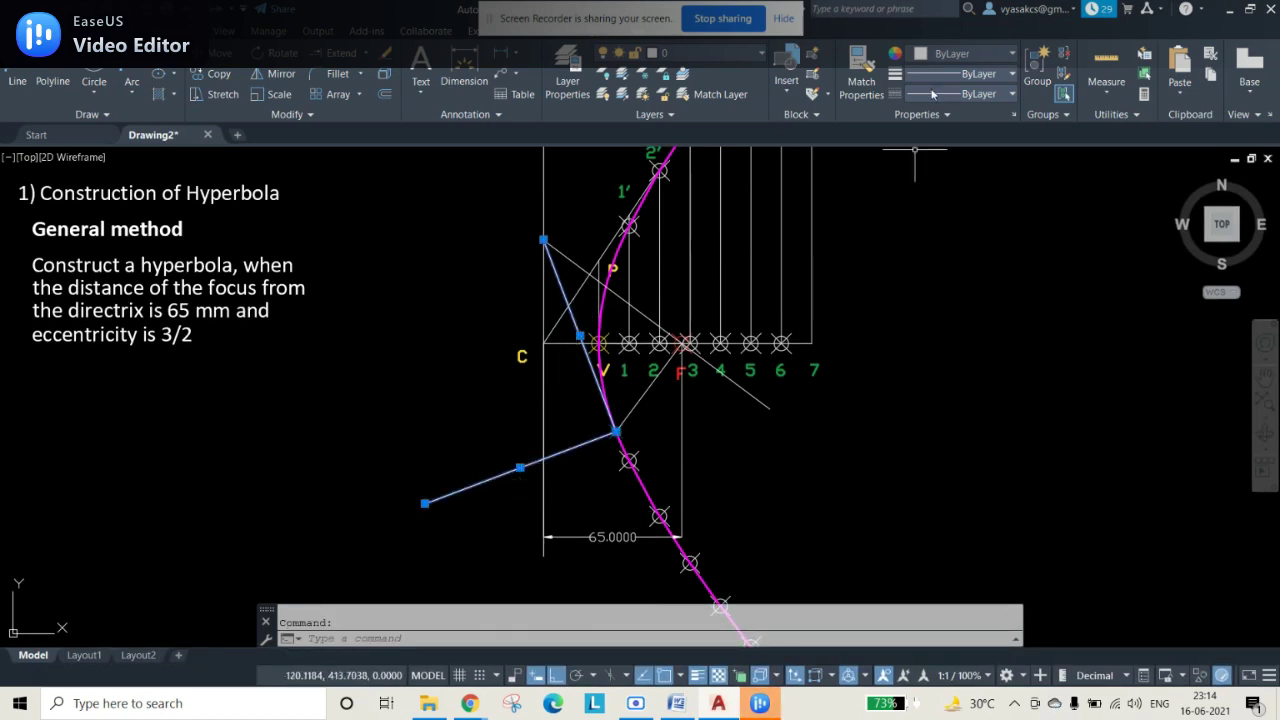
left_click(940, 53)
left_click(983, 223)
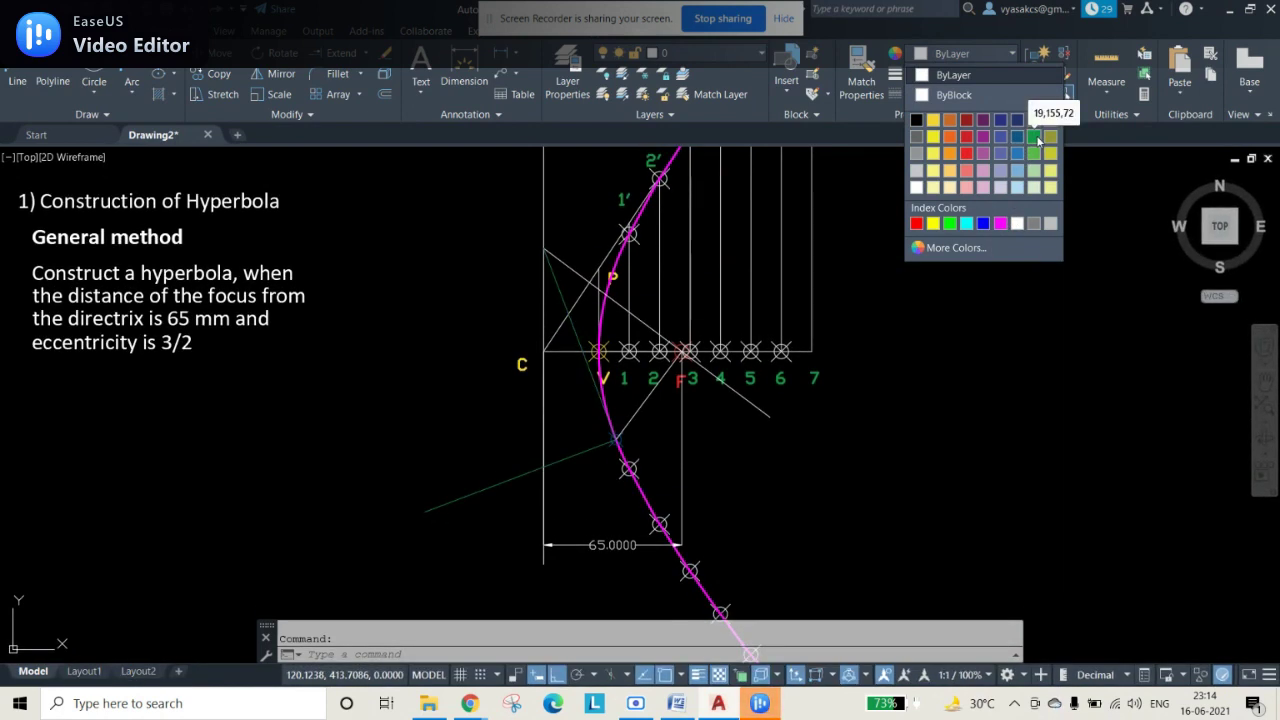
left_click(933, 153)
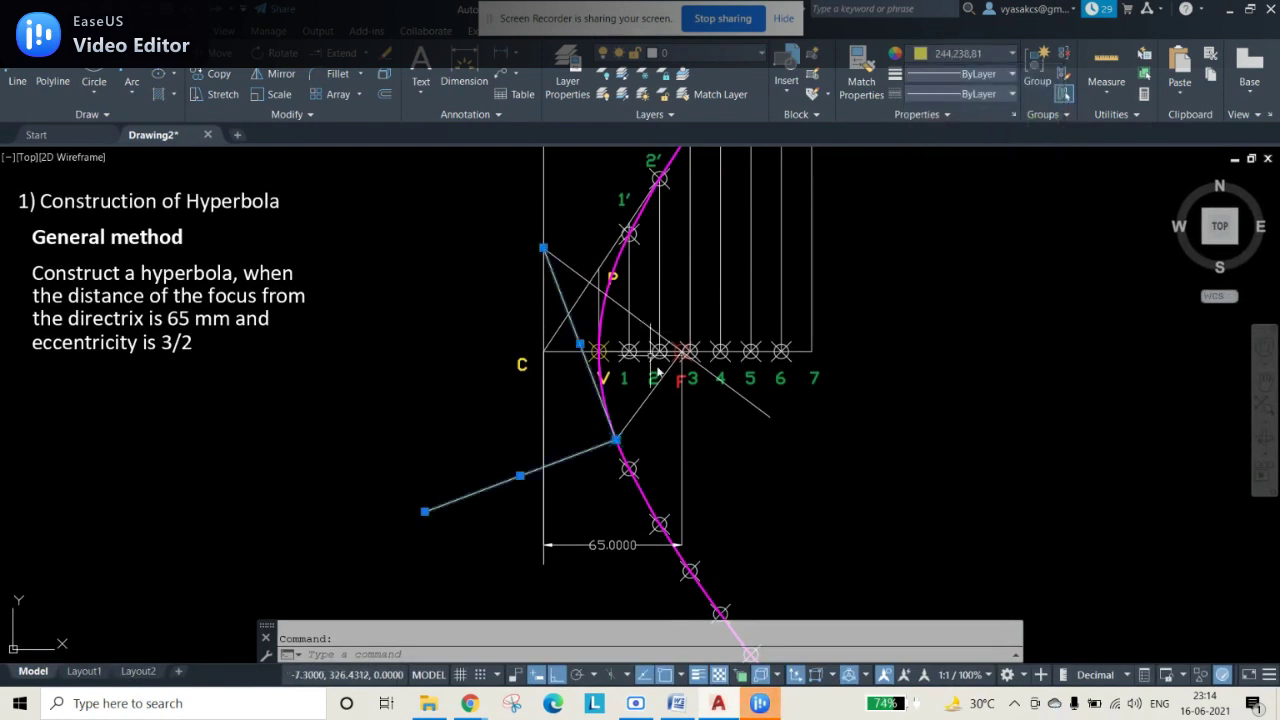
left_click(978, 80)
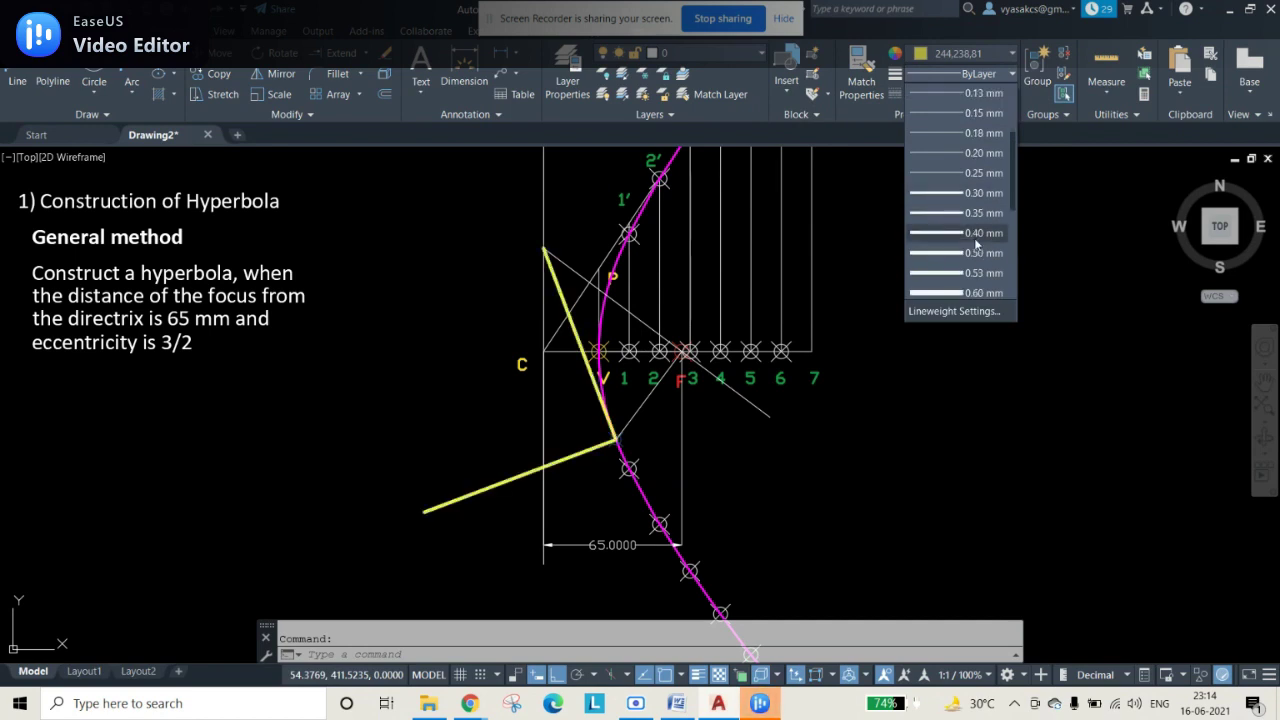
left_click(981, 257)
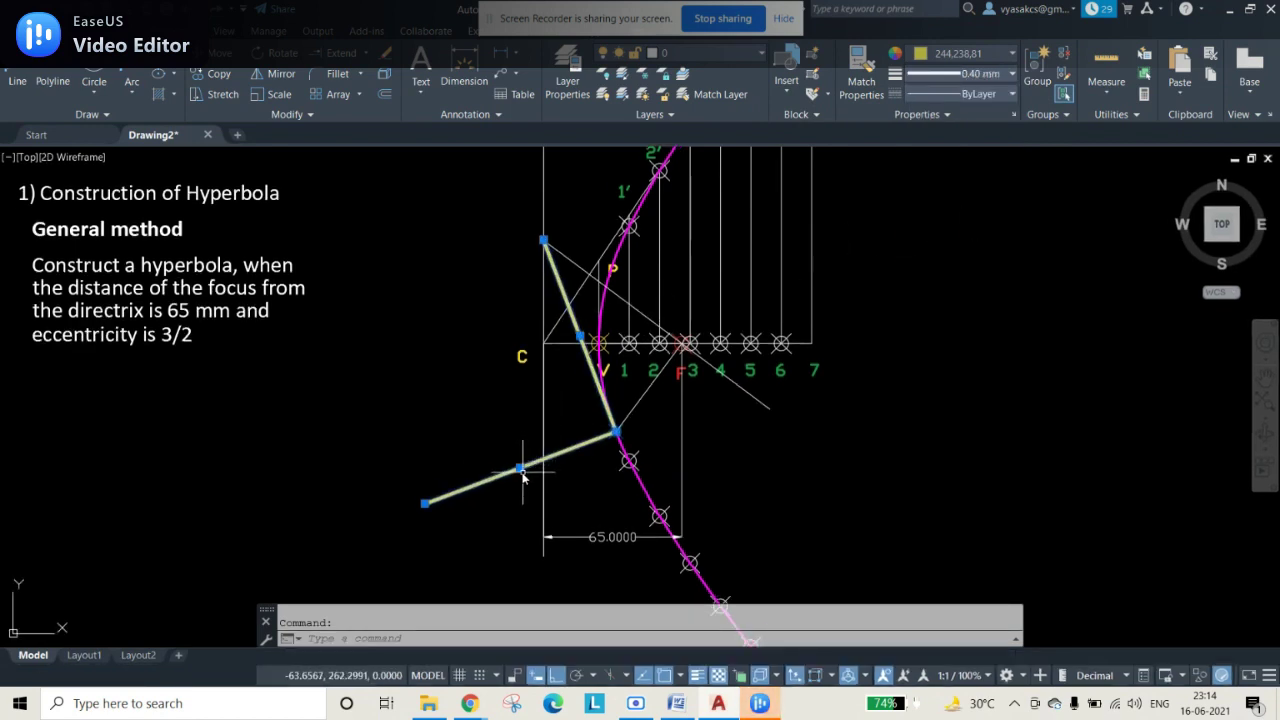
key("Escape")
- Move the yellow normal line by its midpoint onto the blue point so it crosses the curve there
left_click(577, 318)
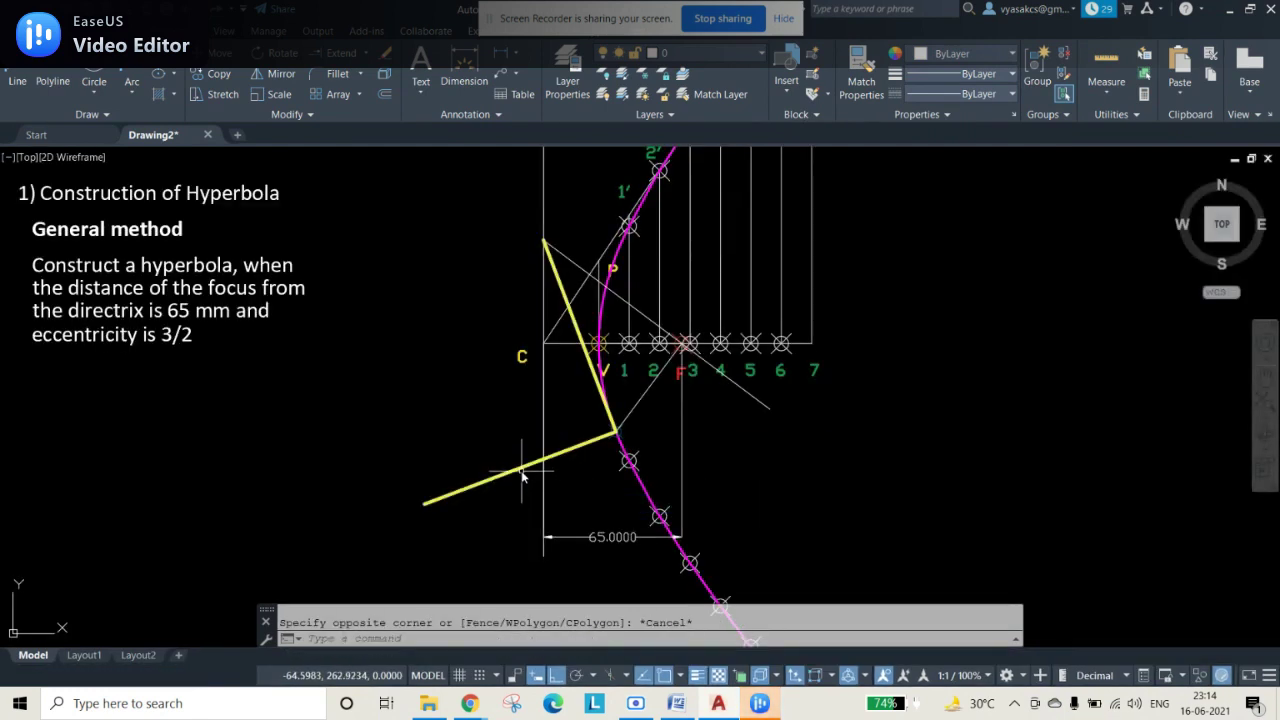
left_click(520, 470)
left_click(520, 470)
key("Escape")
left_click(522, 466)
key("Escape")
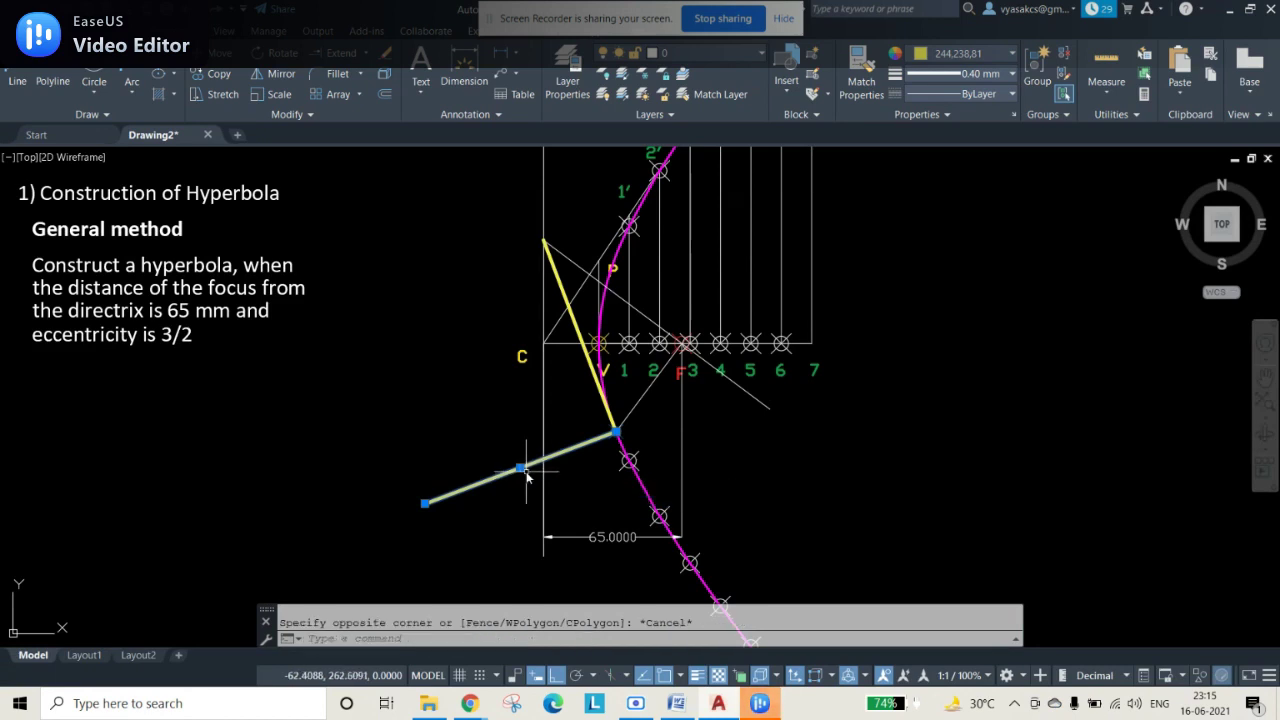
left_click(521, 476)
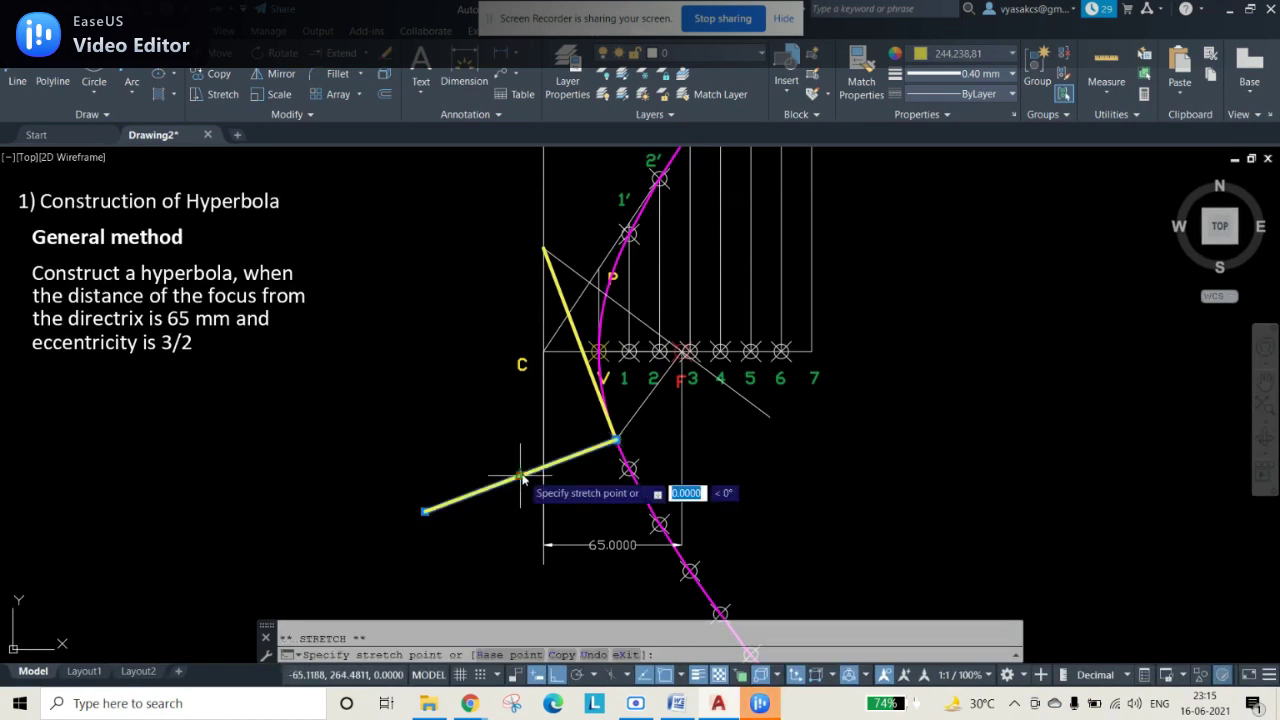
left_click(614, 440)
key("Escape")
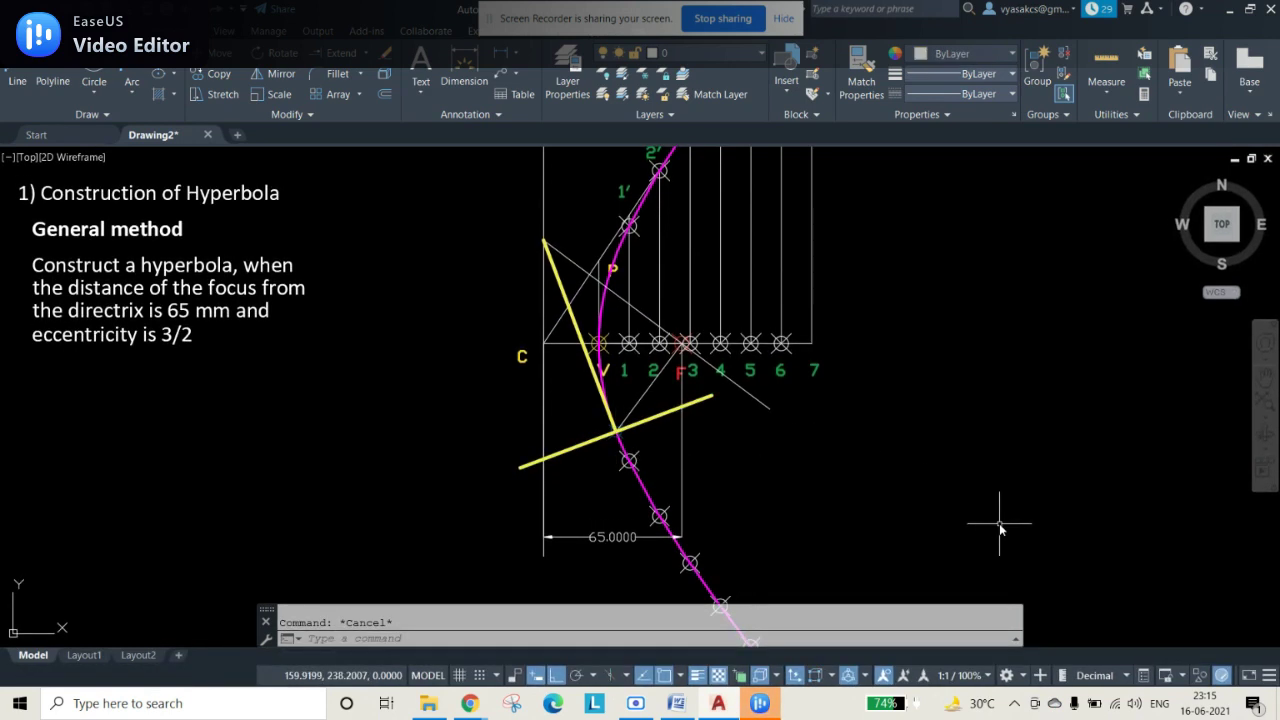
scroll(1000, 515, "down", 2)
middle_click_drag(1034, 517, 941, 426)
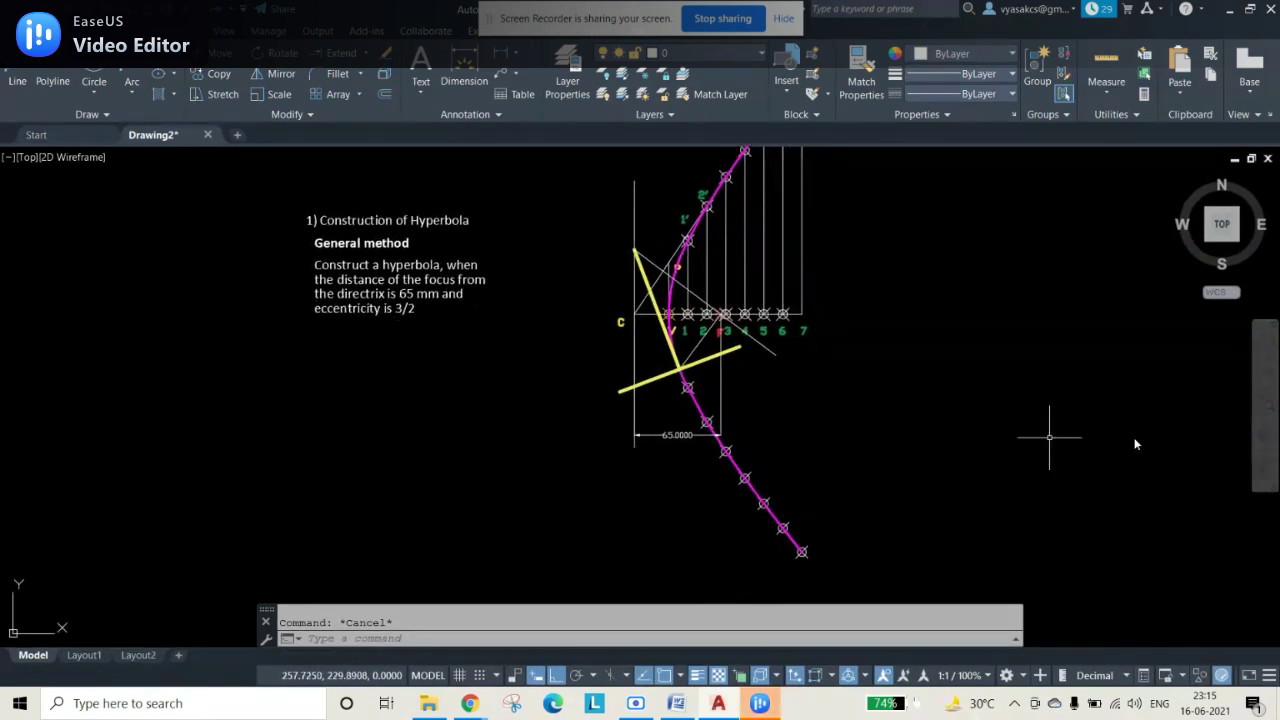
middle_click(1262, 406)
middle_click(1262, 406)
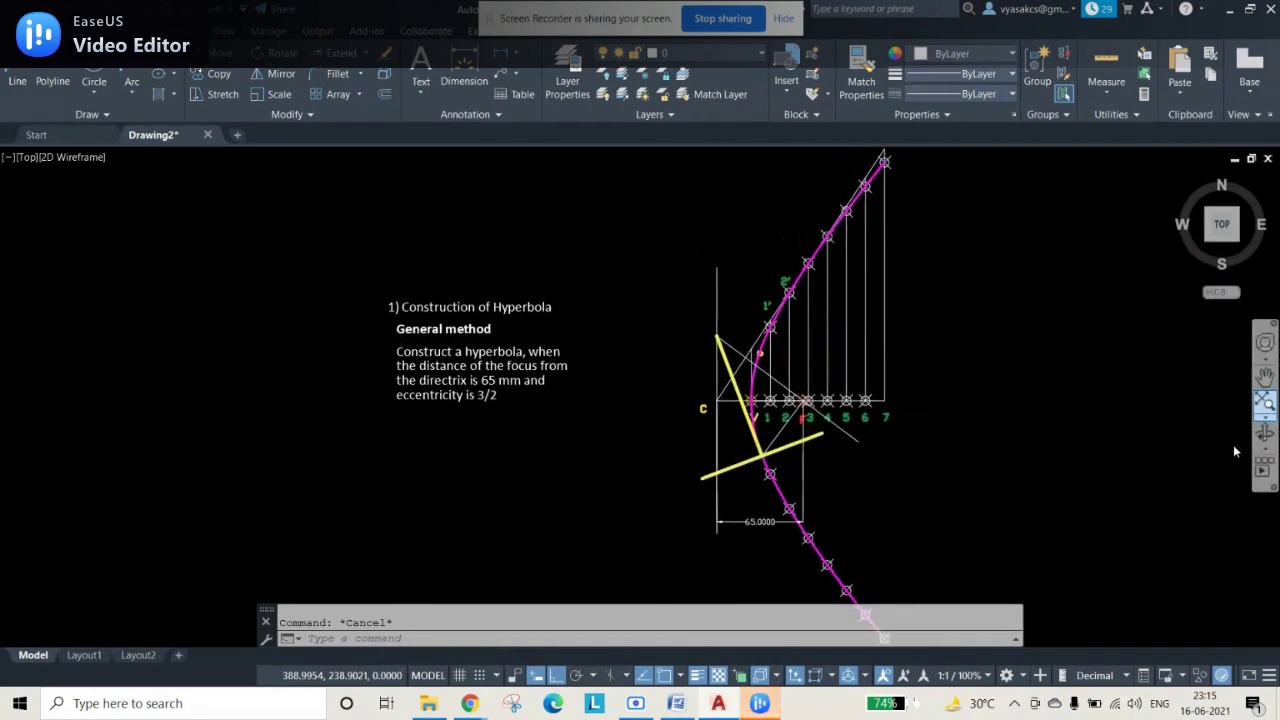